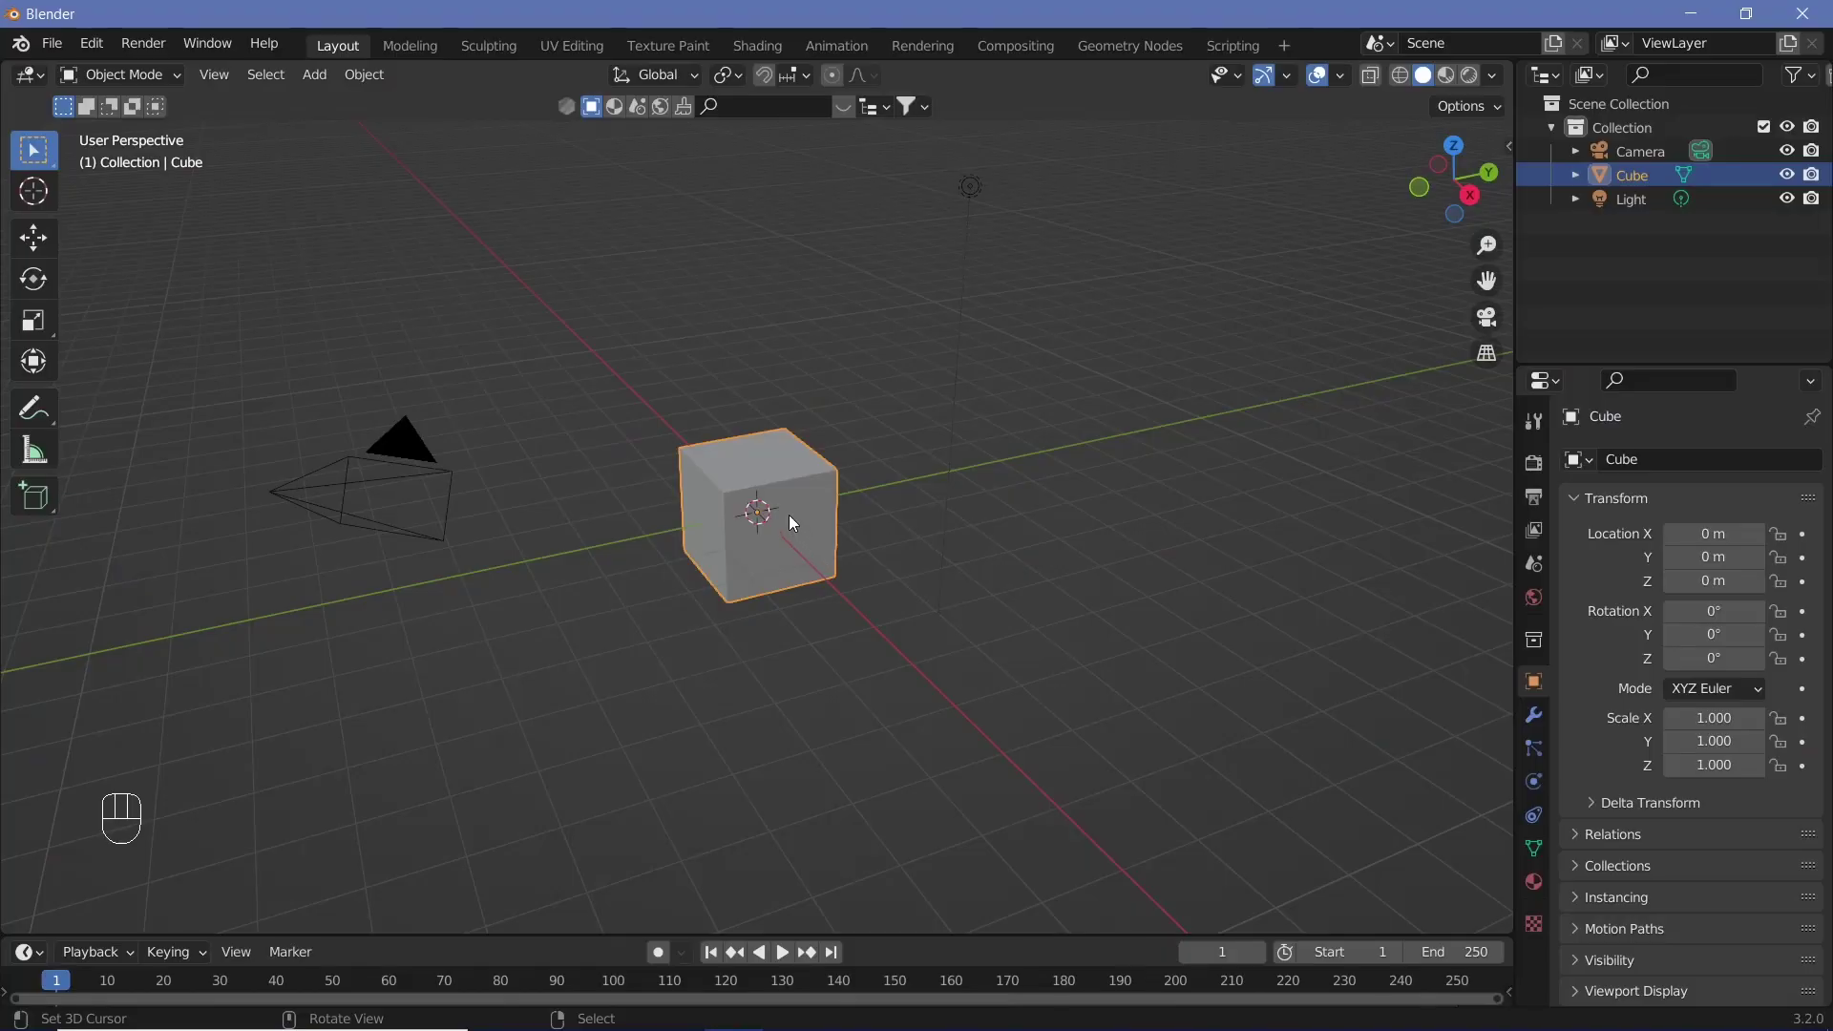
Delete the default cube and add a plane at the origin.
key(x)
click(789, 513)
key(shift+a)
mouse_move(811, 552)
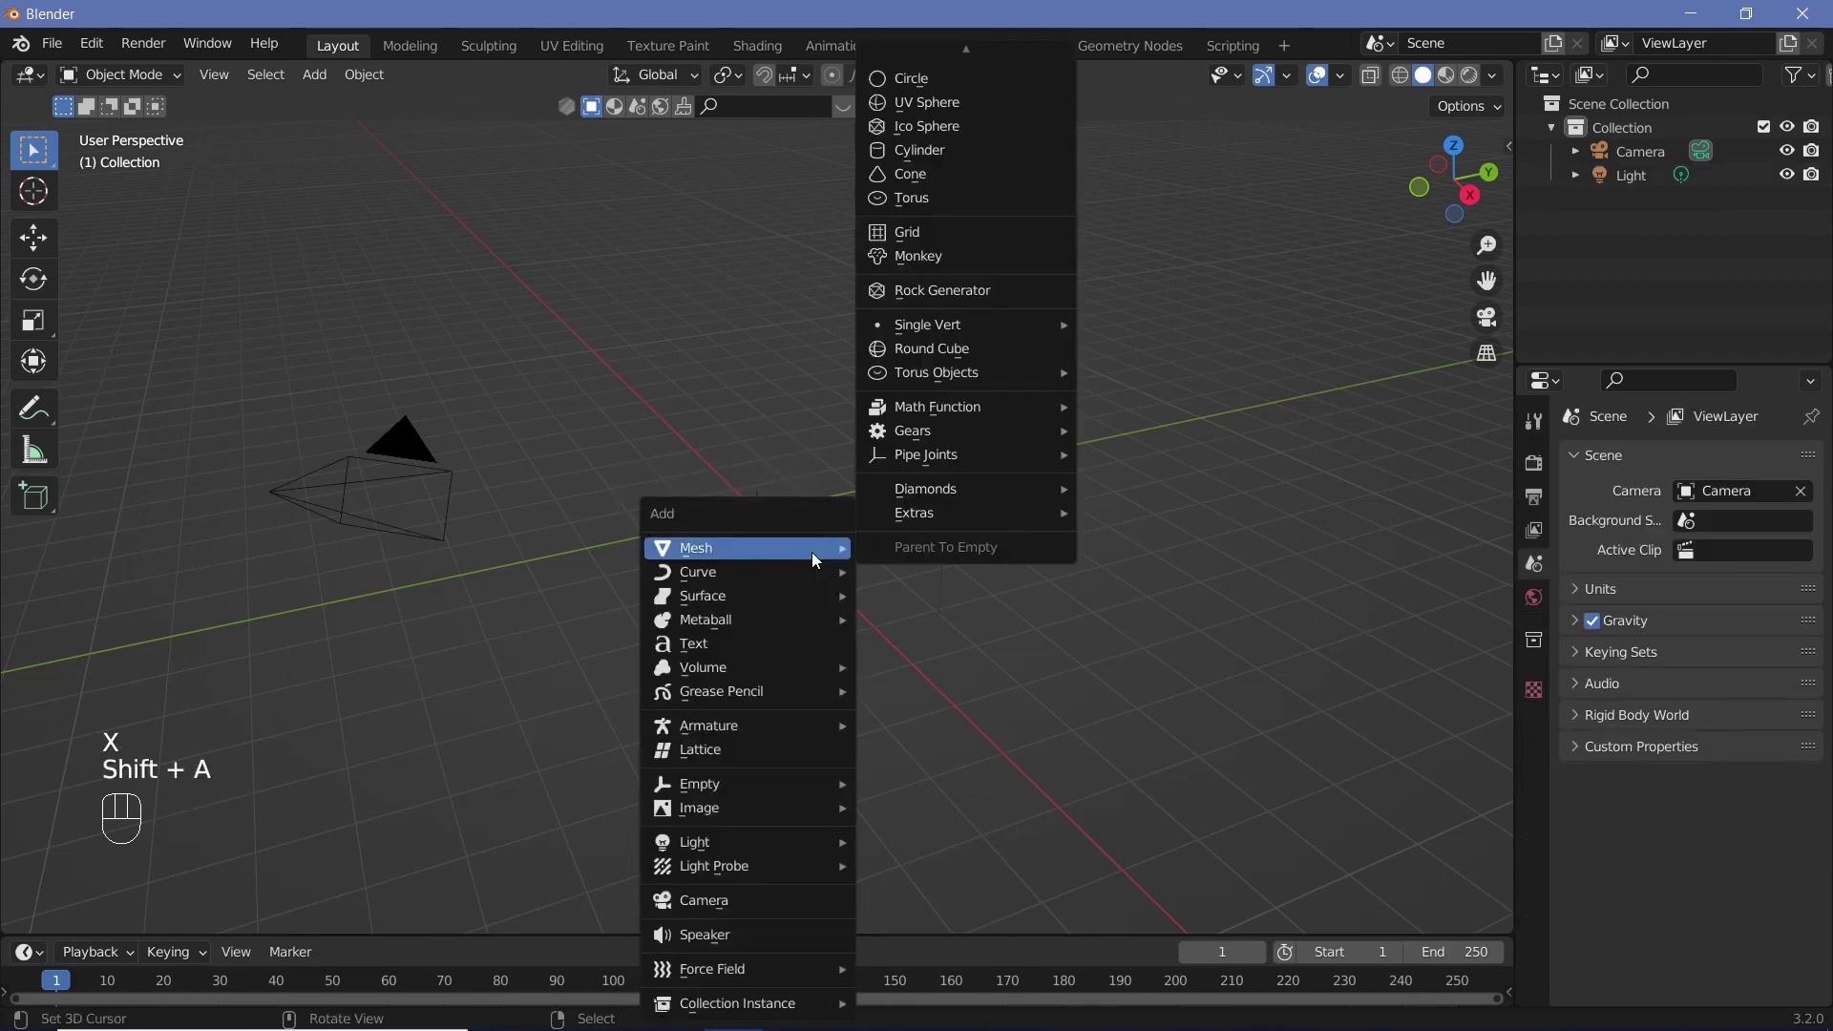
click(934, 63)
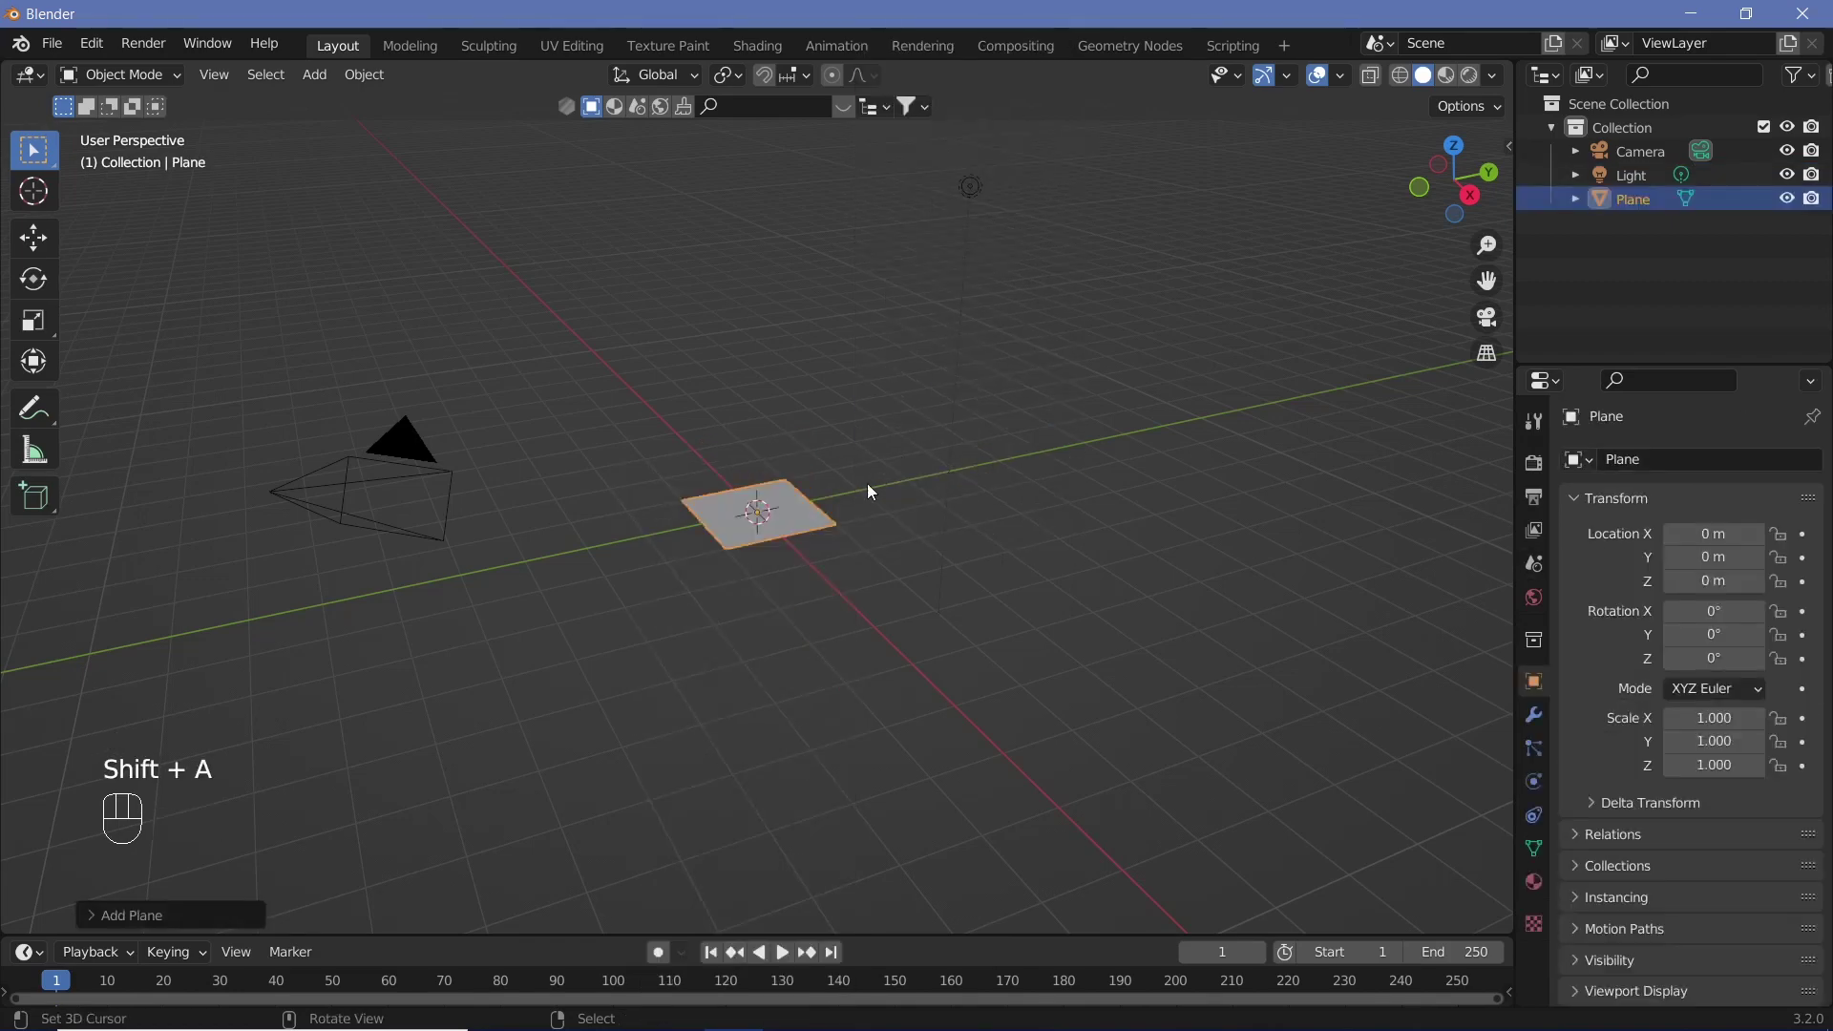
Scale the plane 20 times along Y and move it 20 m along Y.
text(s)
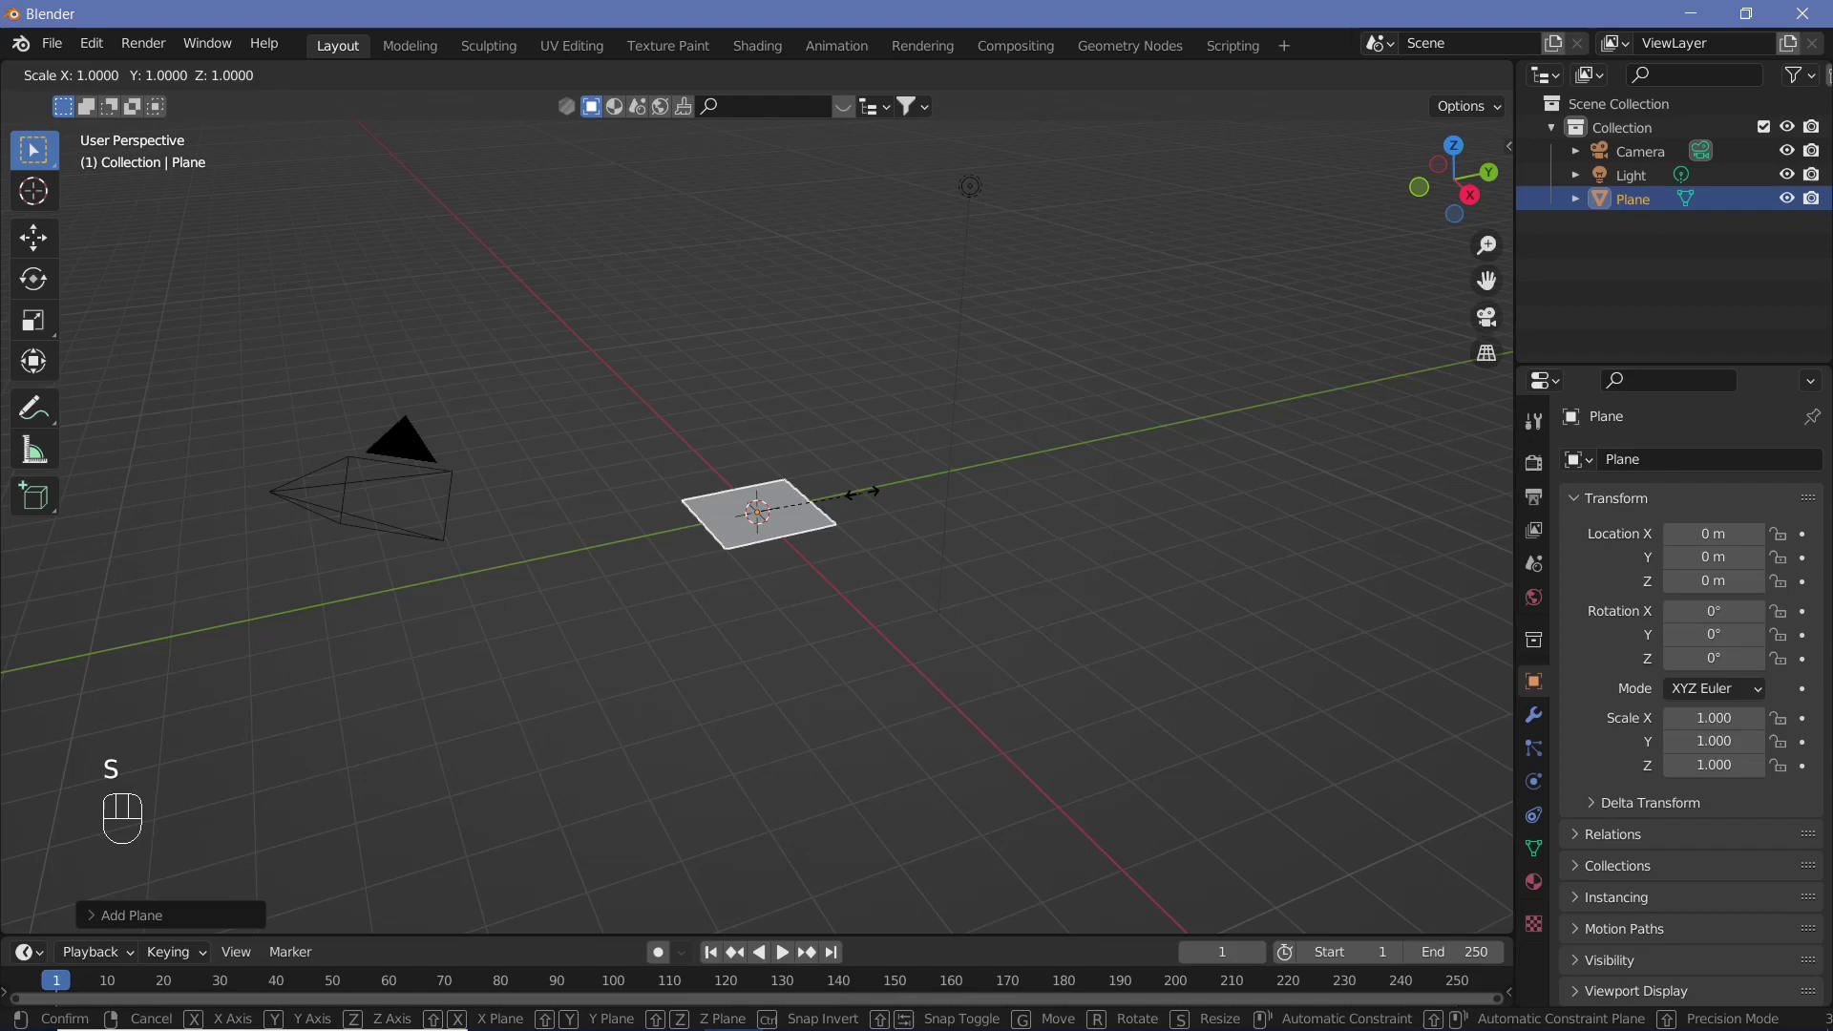
text(20)
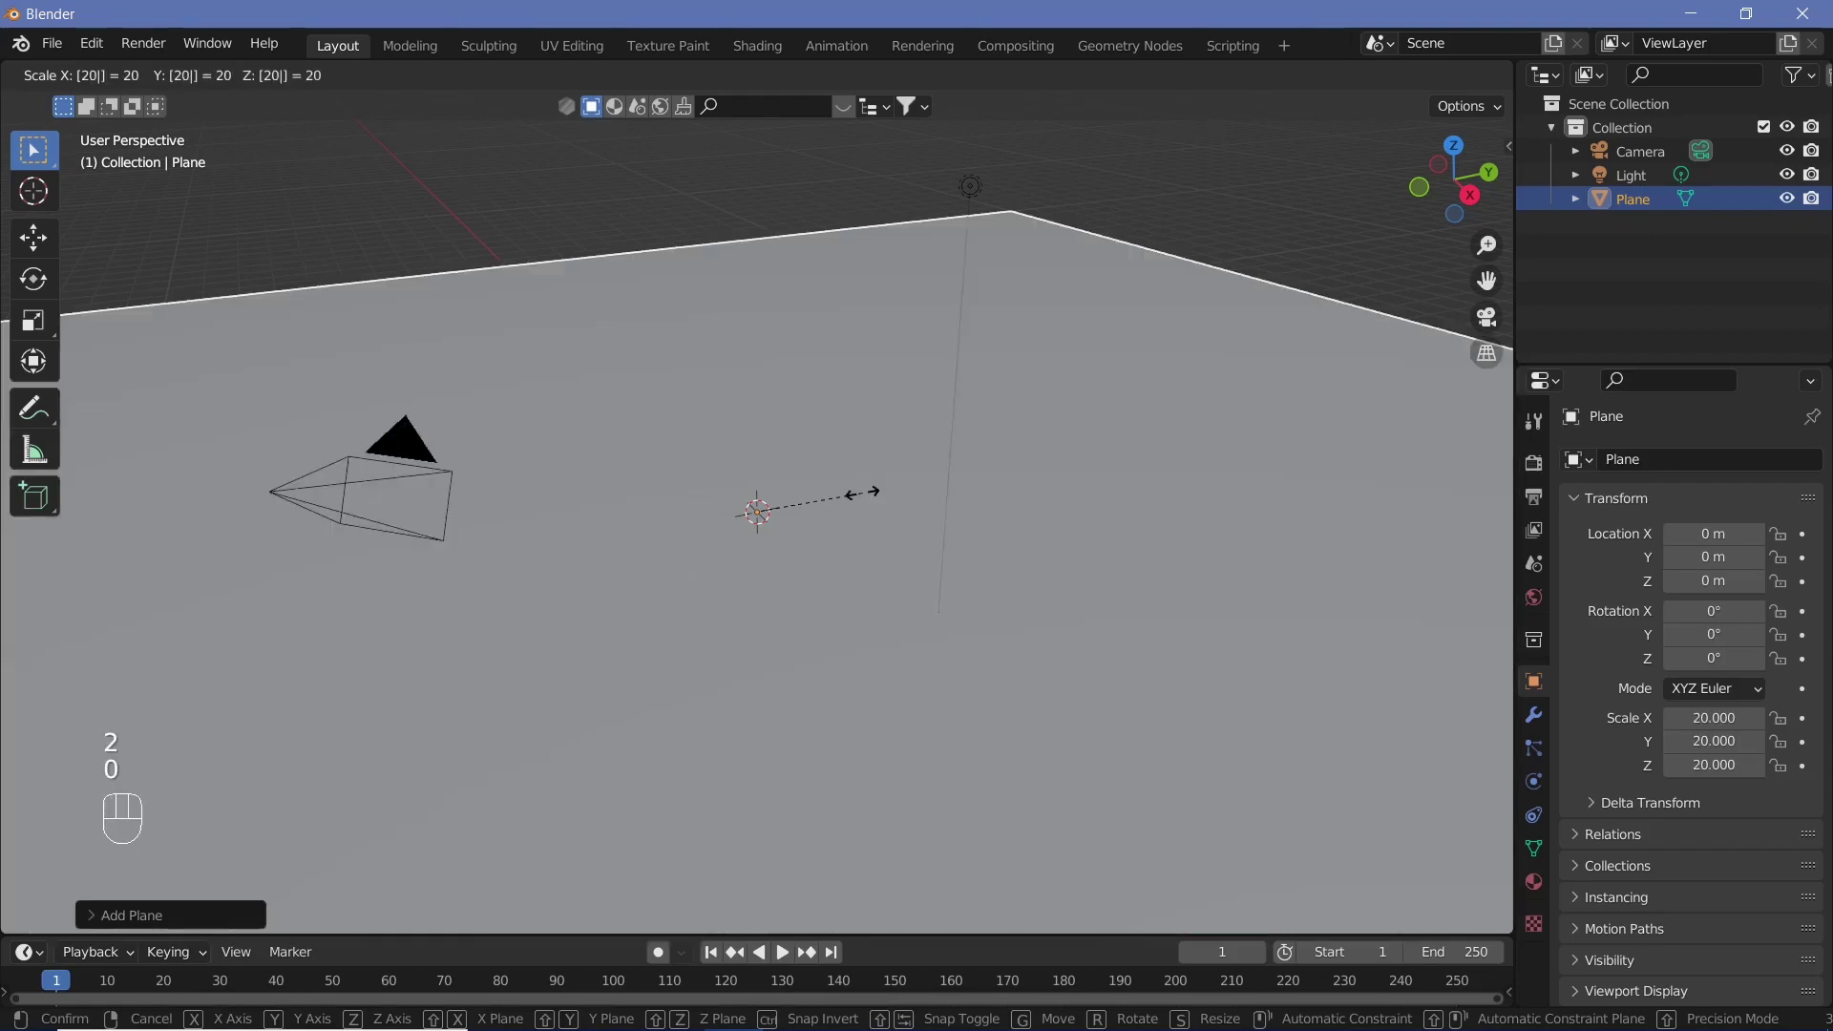
text(y)
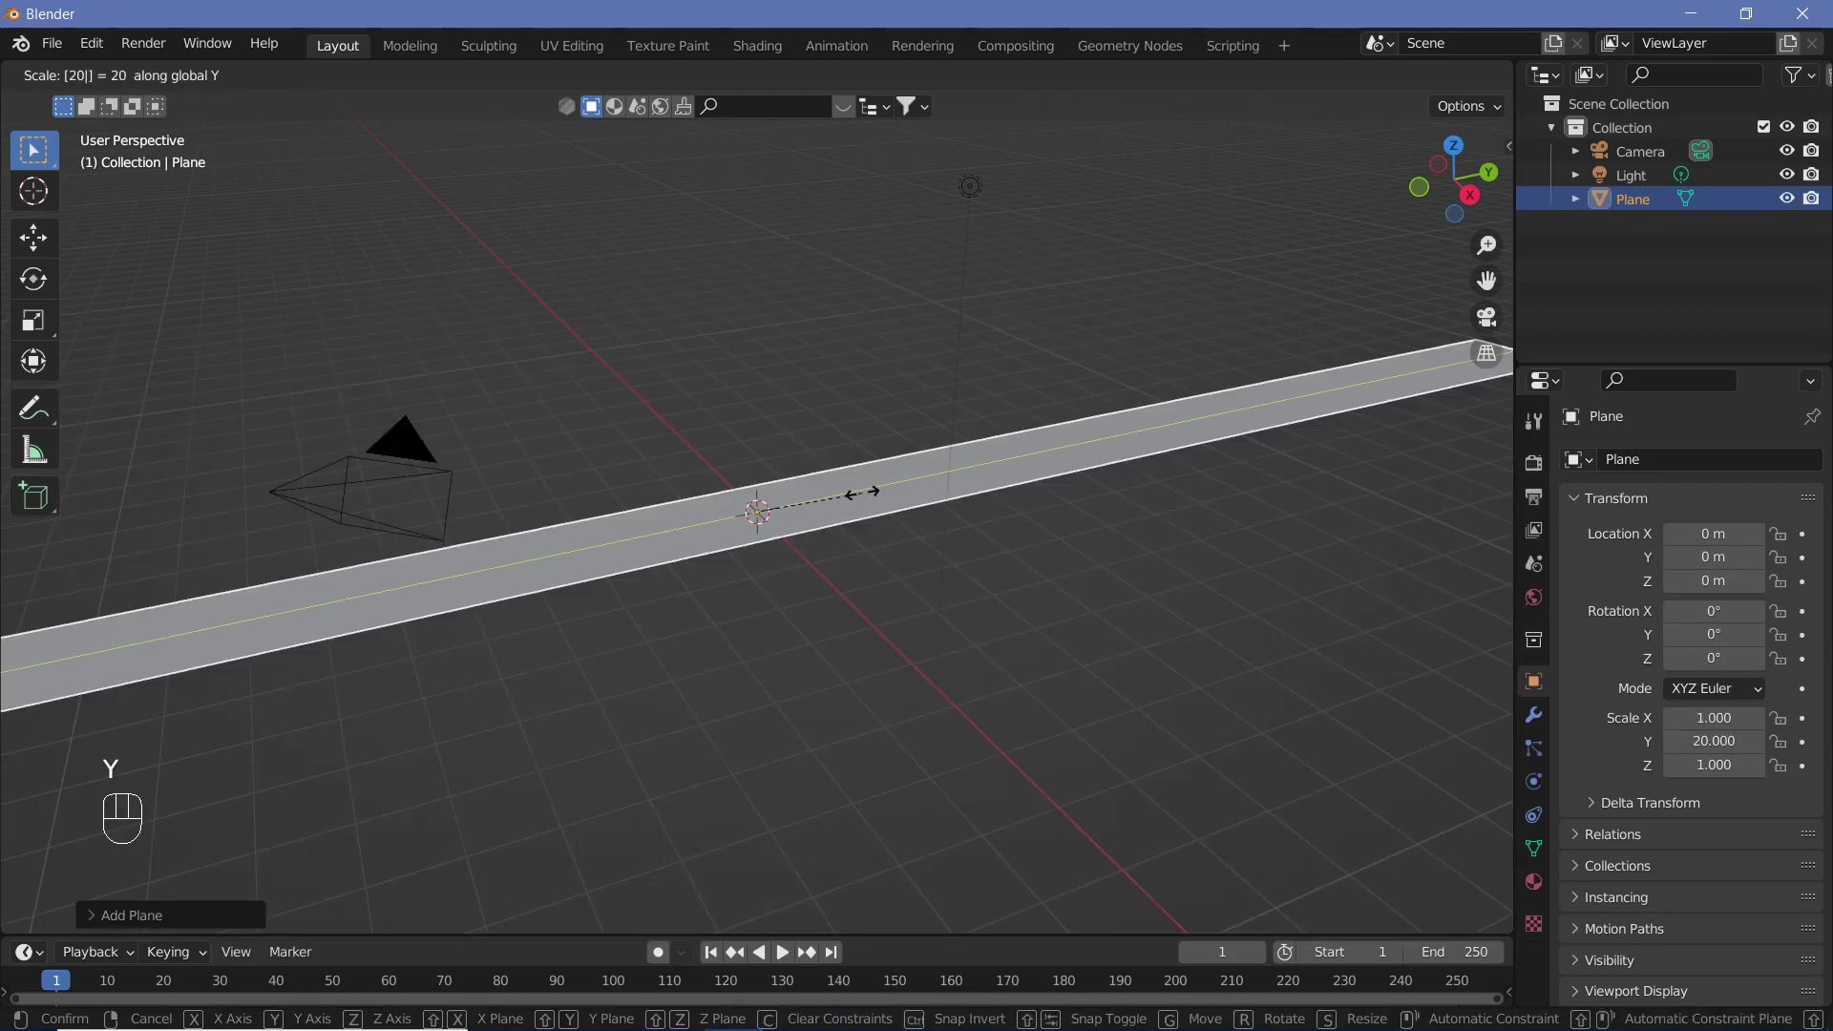
key(Return)
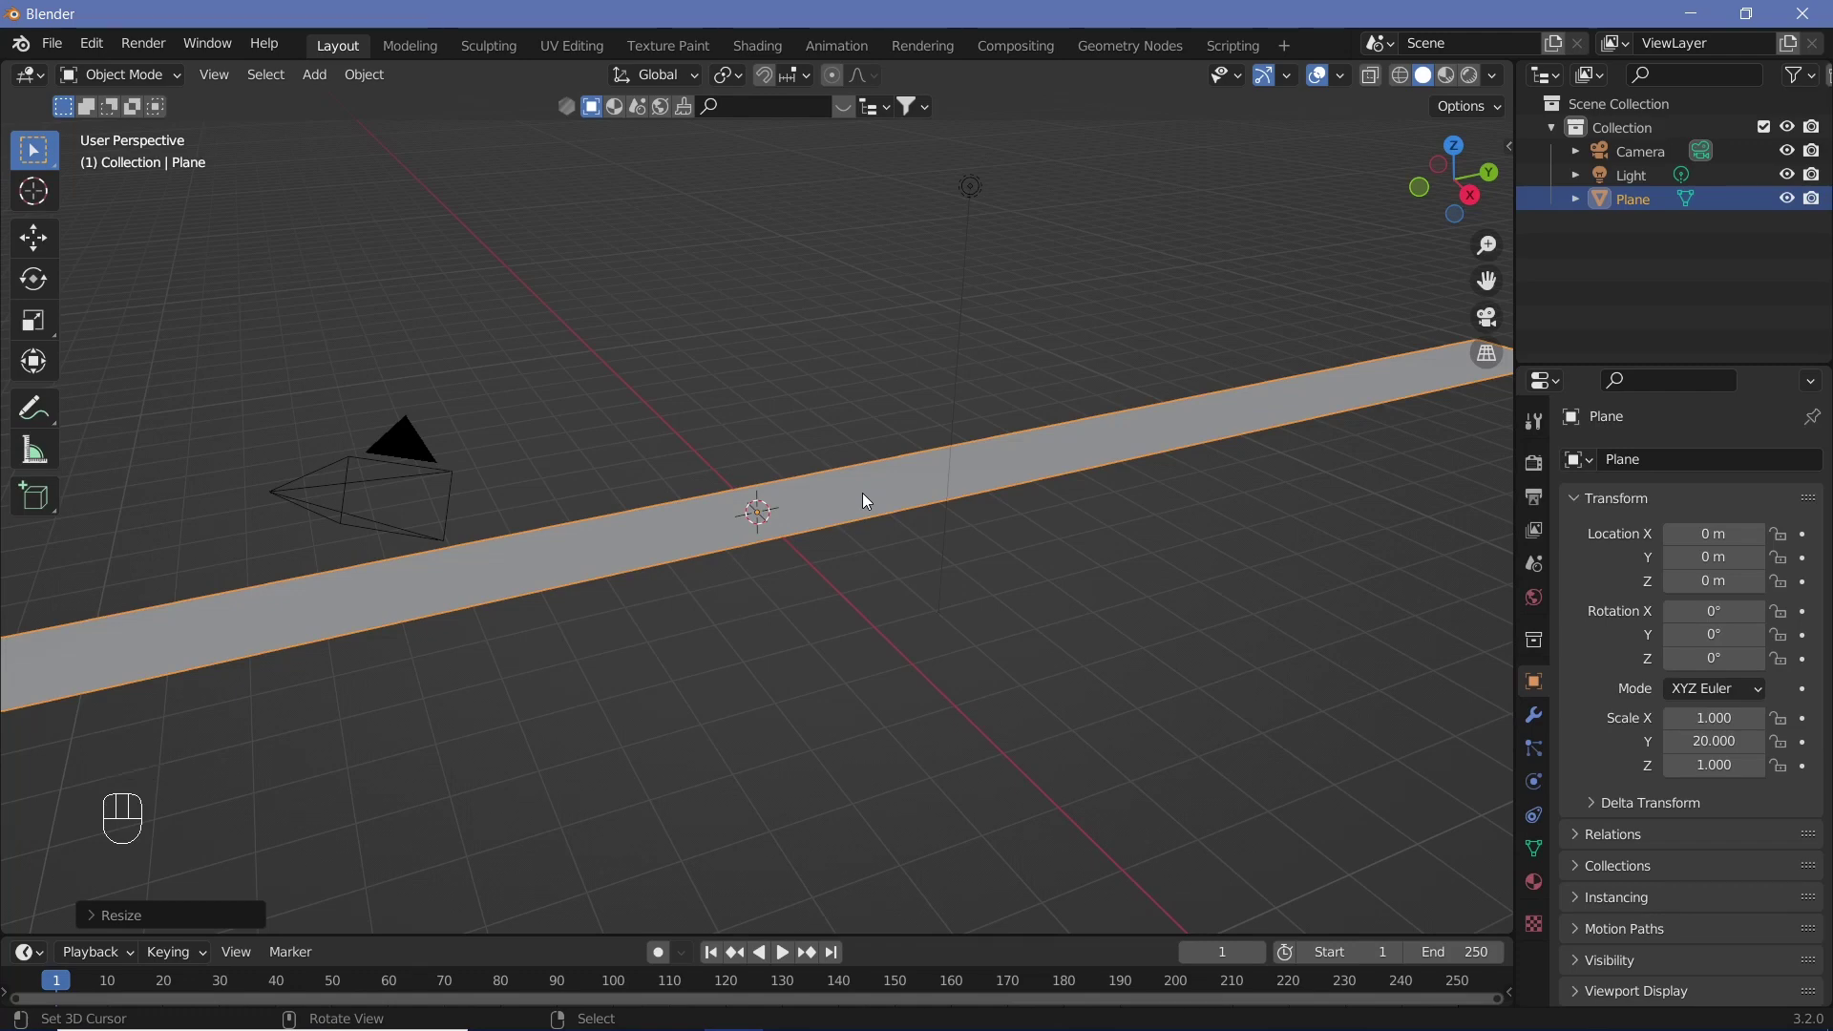
key(g)
key(y)
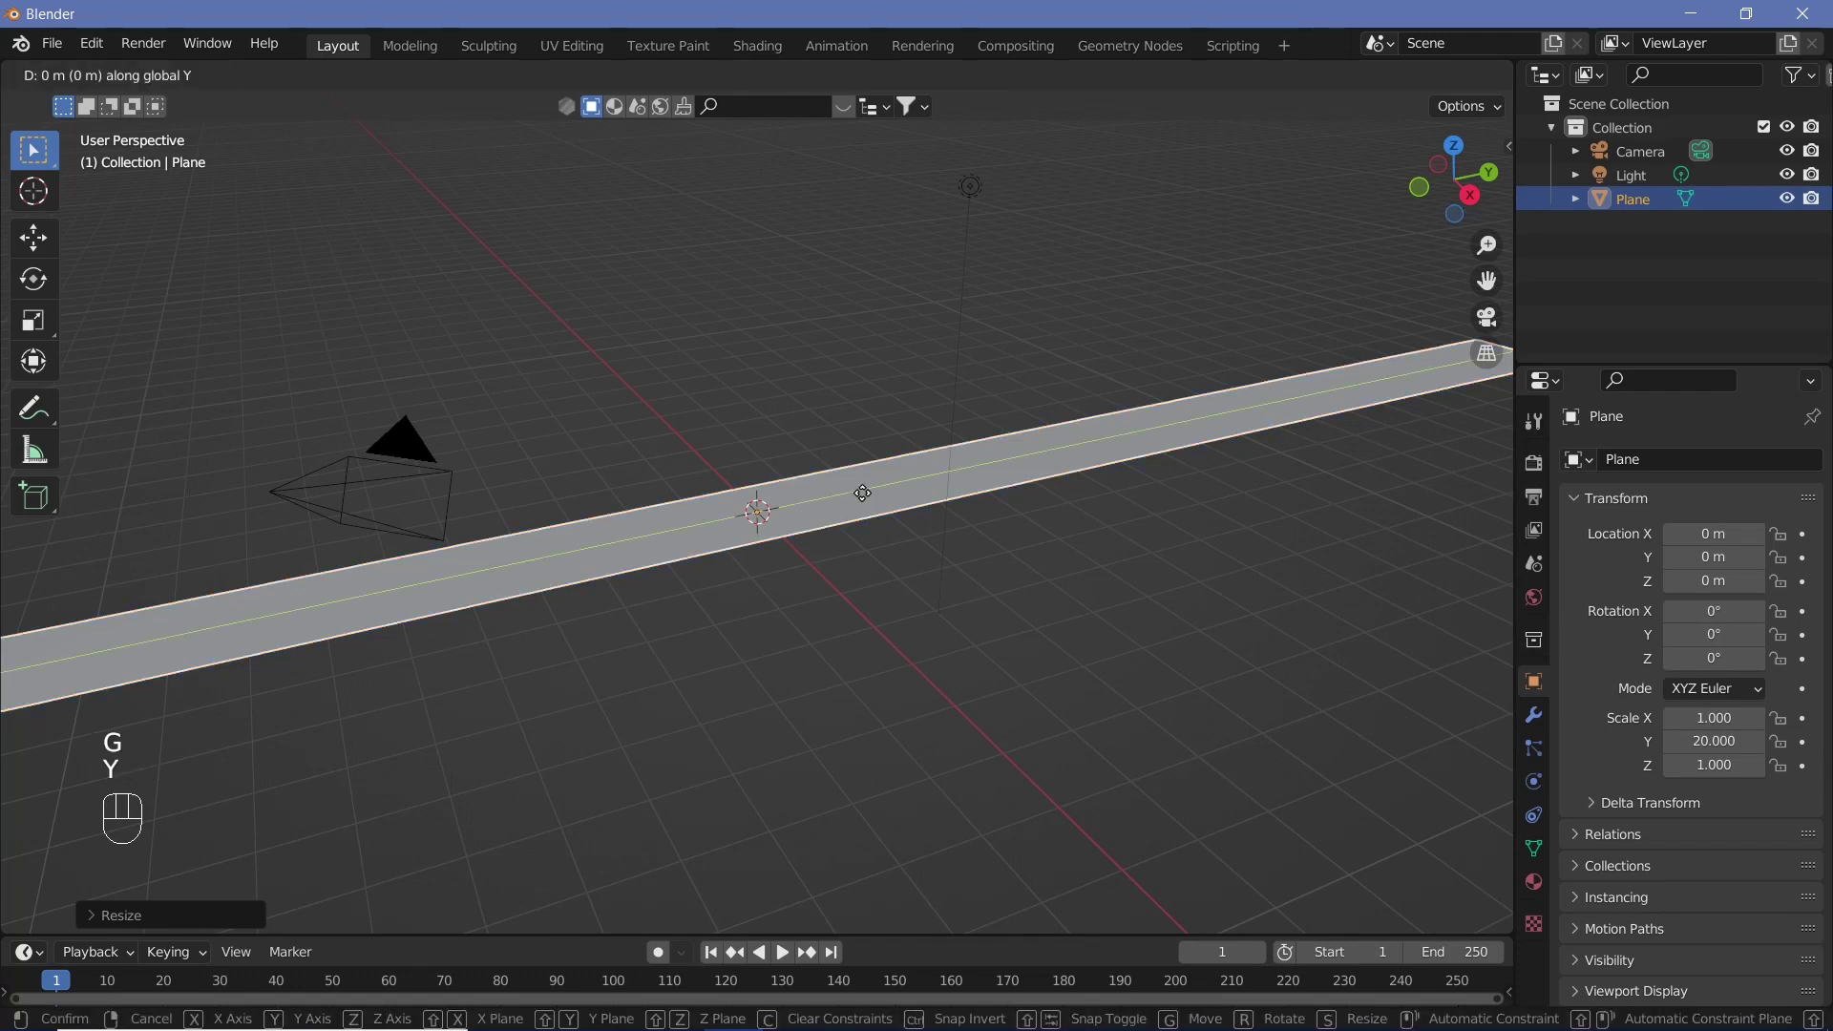
key(2)
key(0)
key(Return)
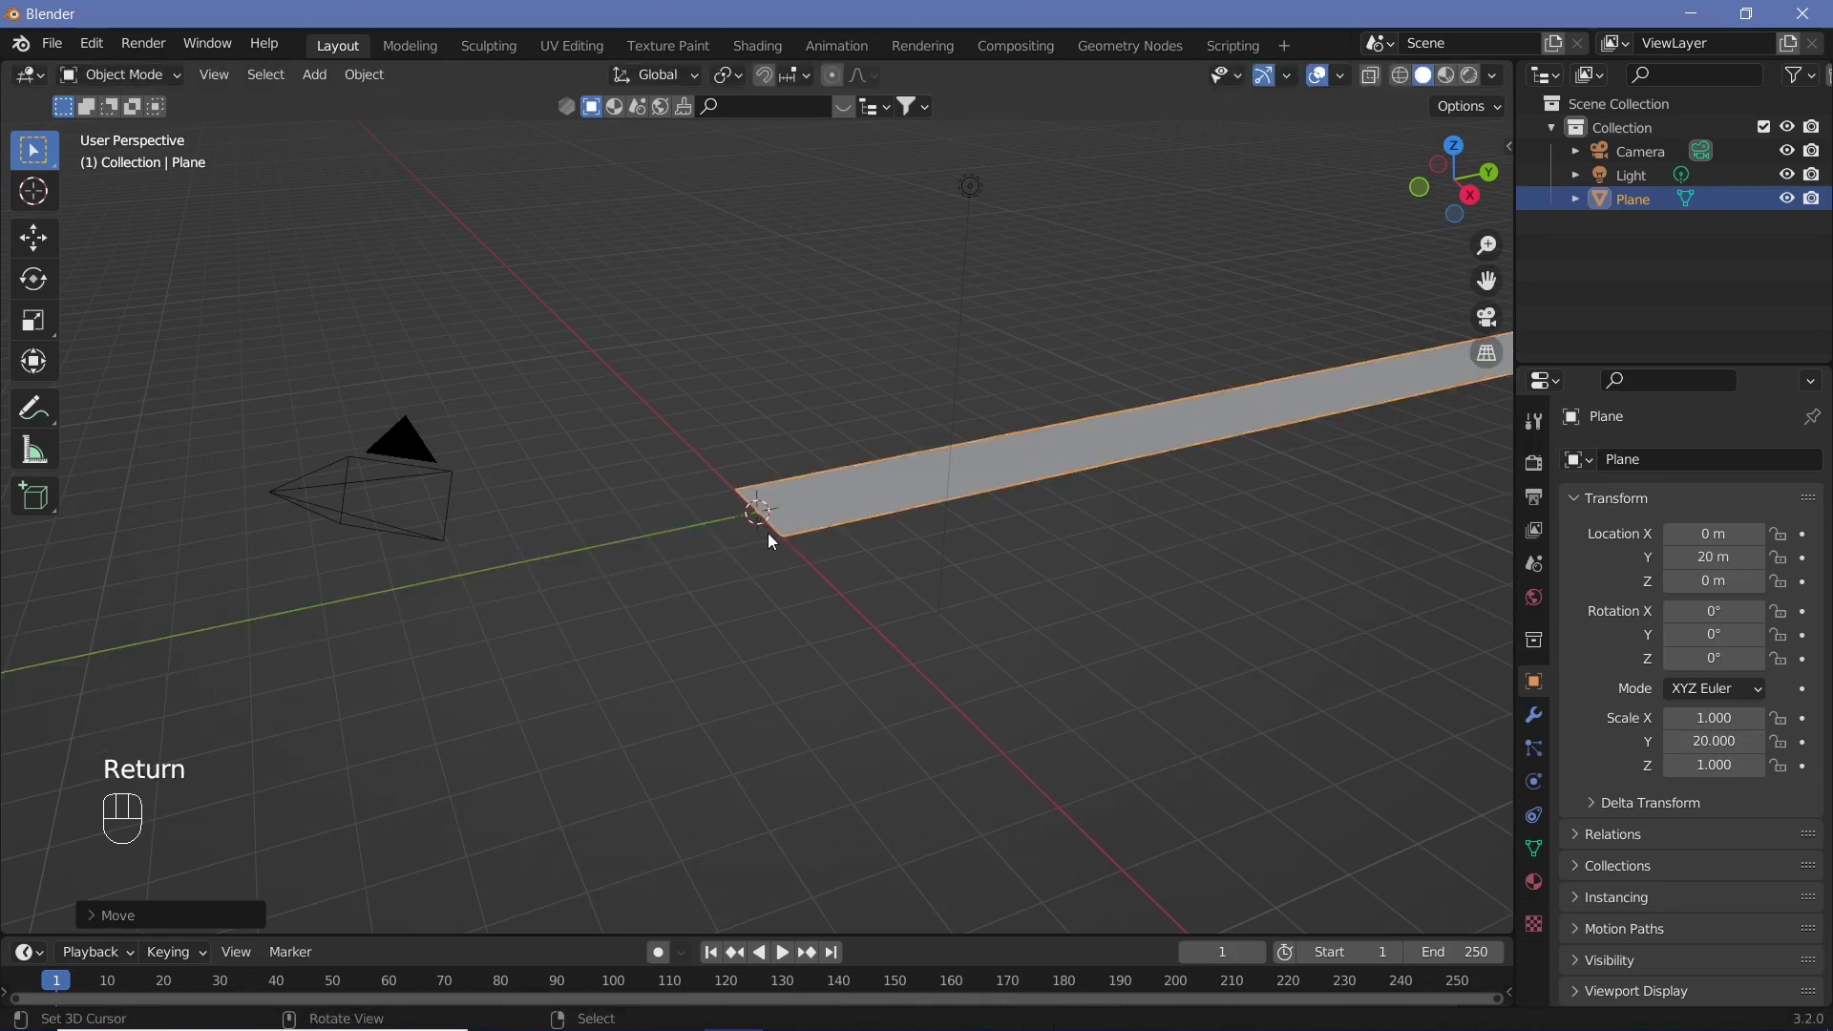
Add a Bezier circle at the origin and rotate it 90° about X.
key(shift)
key(shift+a)
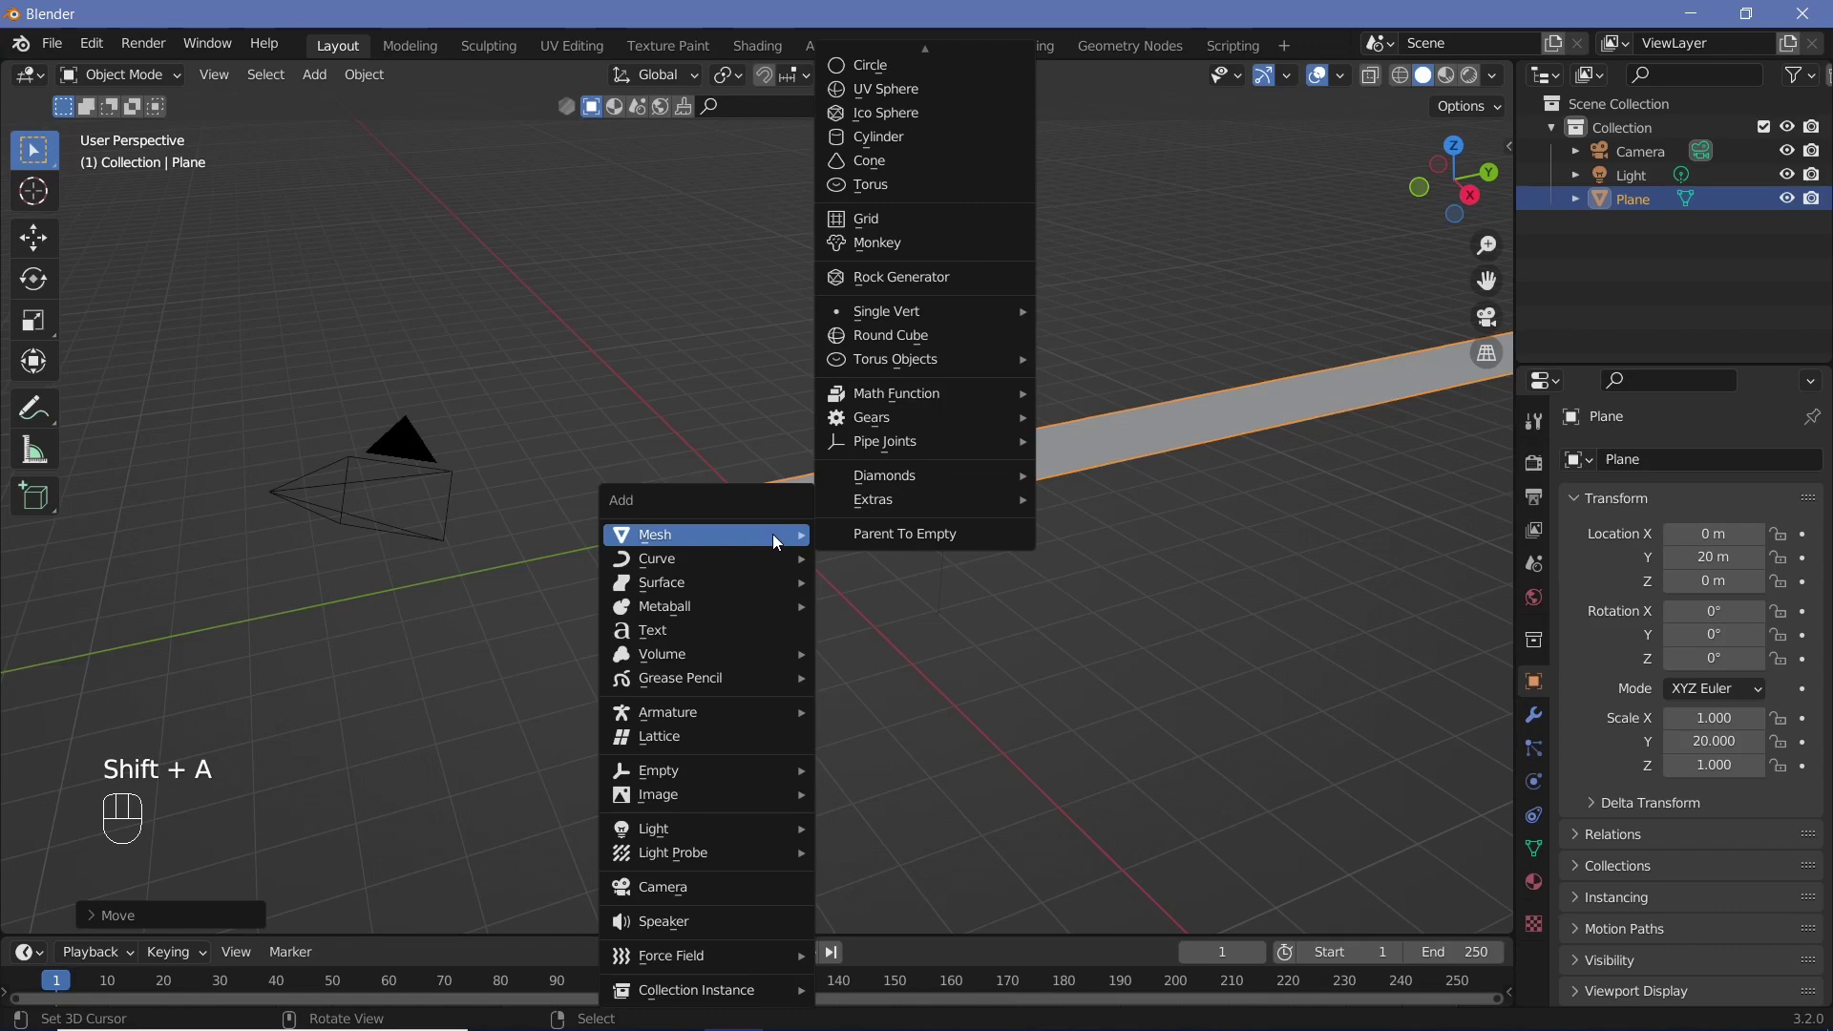
mouse_move(756, 577)
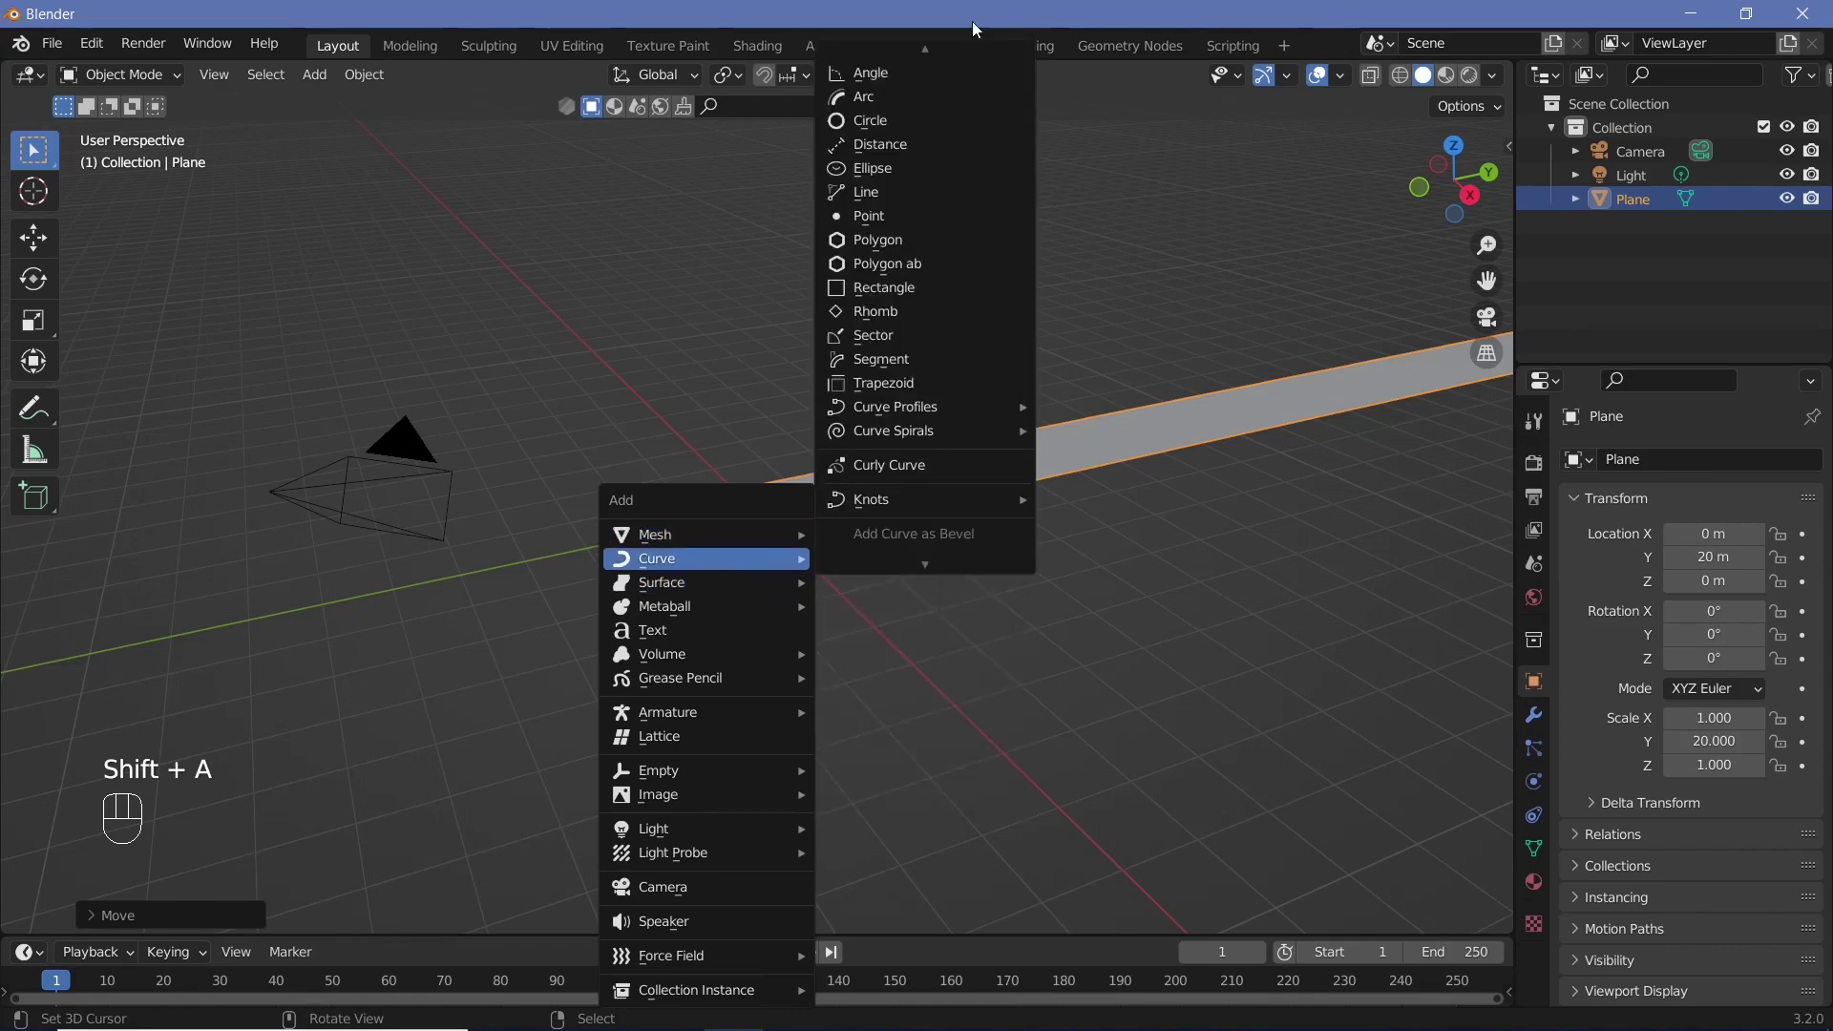
click(900, 92)
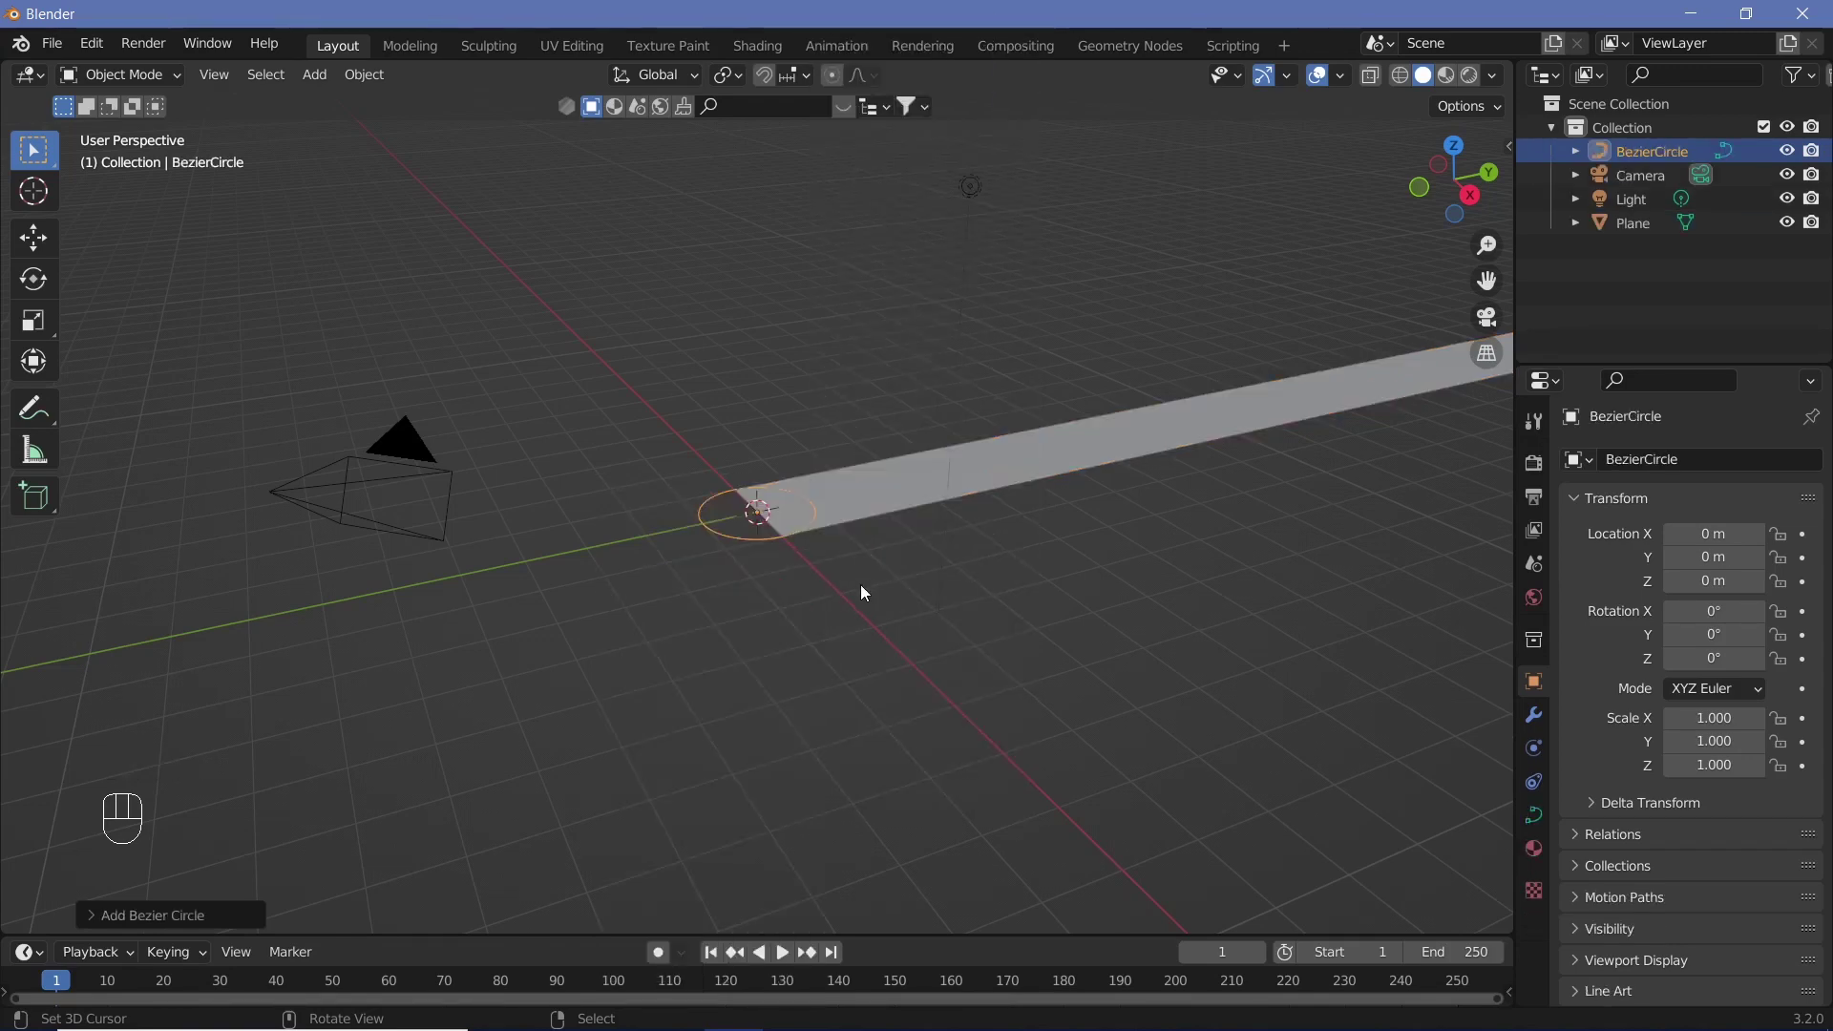
key(r)
key(x)
key(9)
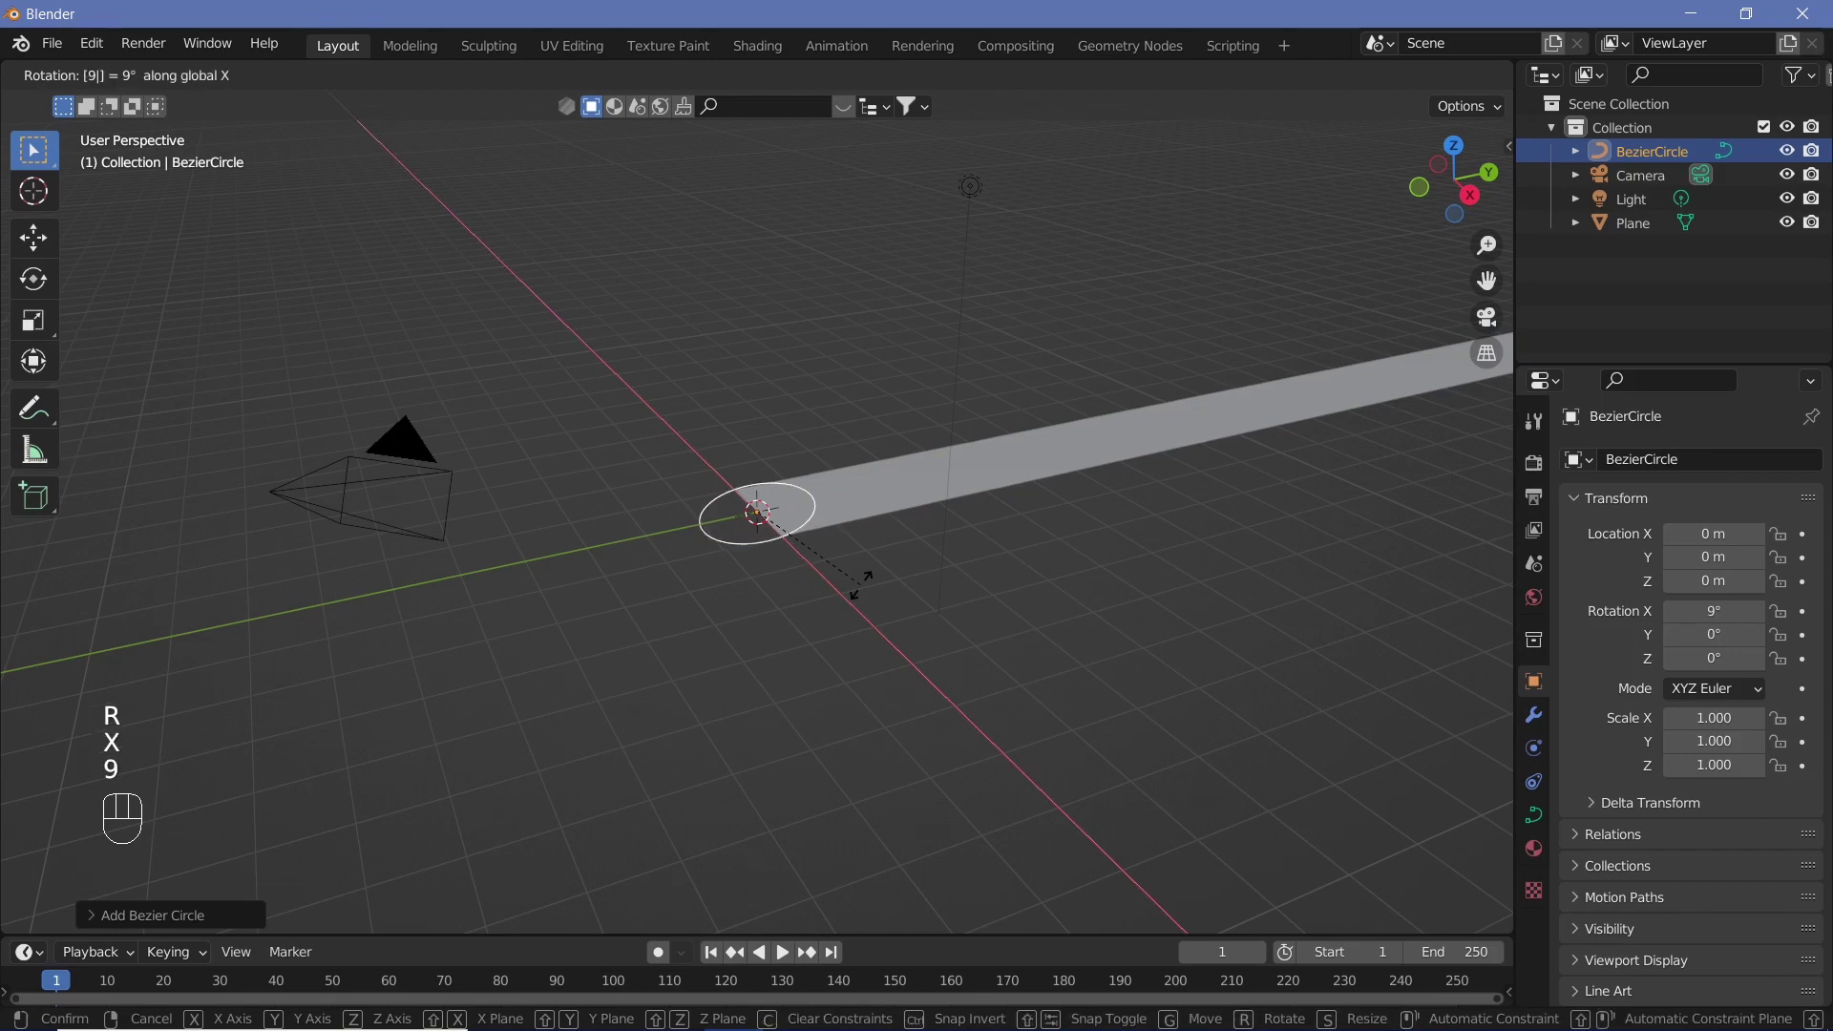
key(0)
key(Return)
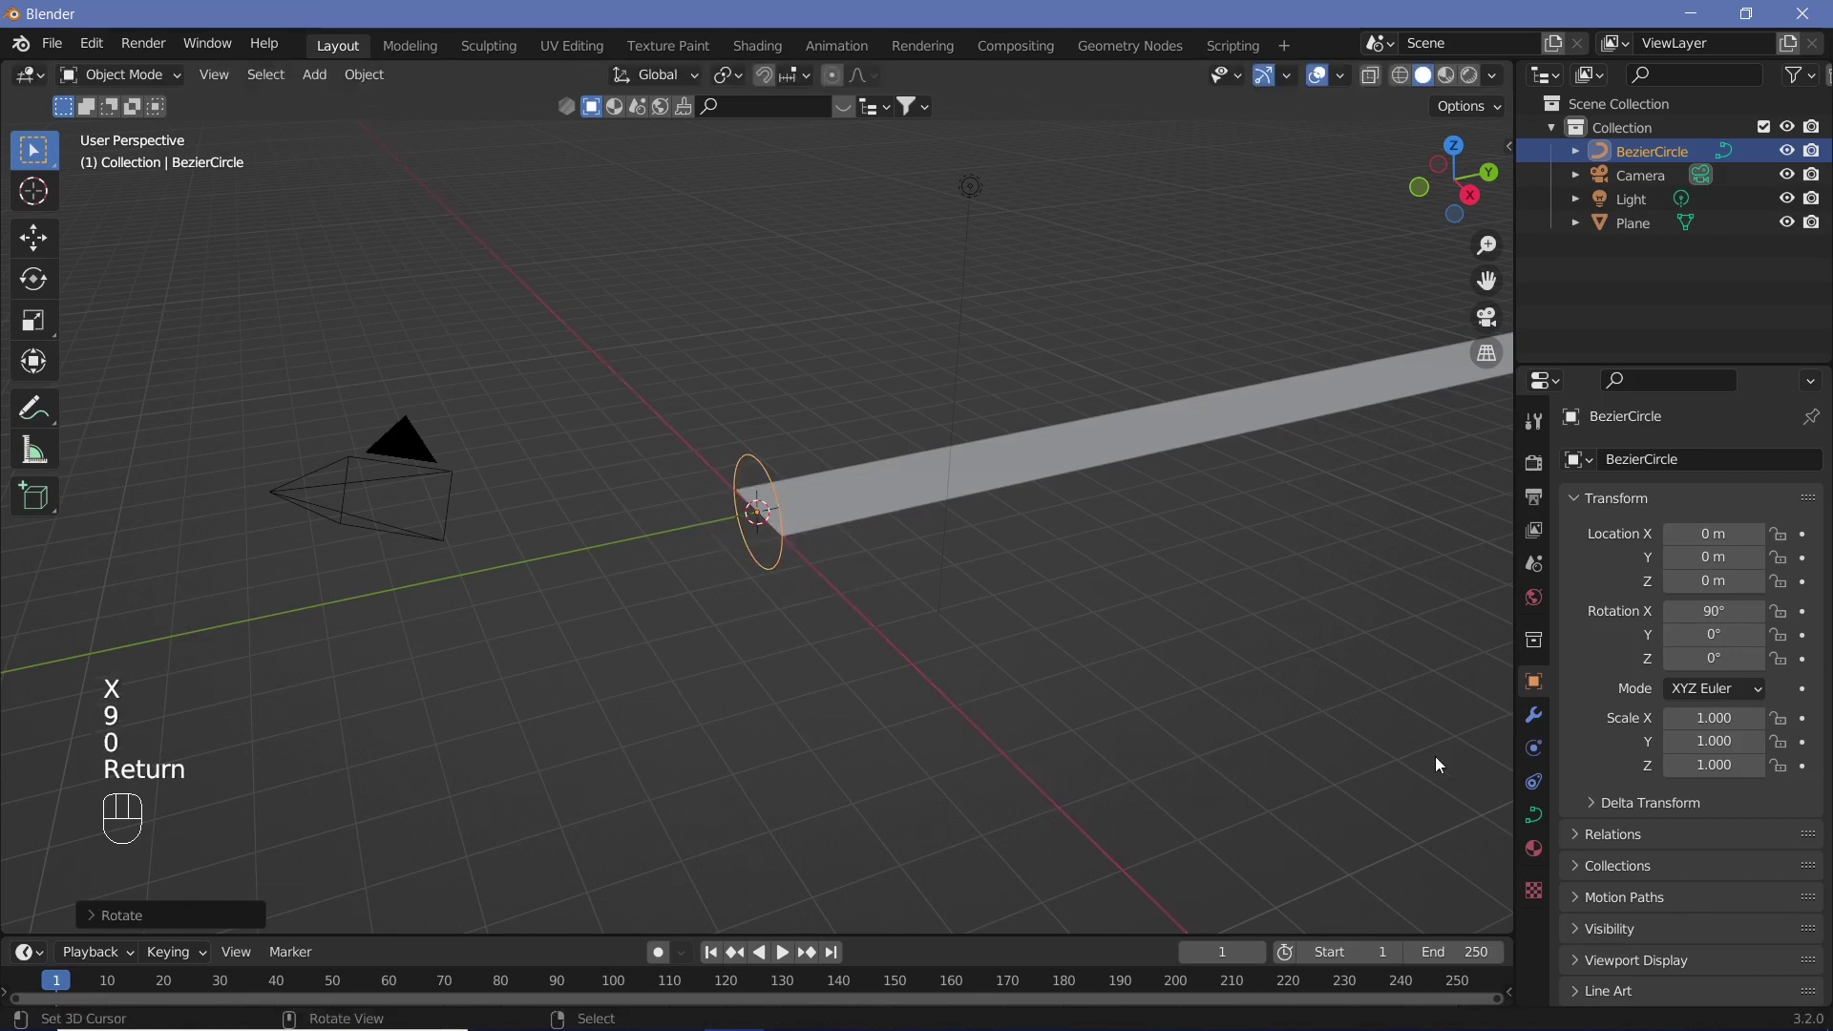
Set the circle's curve preview resolution to 100.
click(1528, 823)
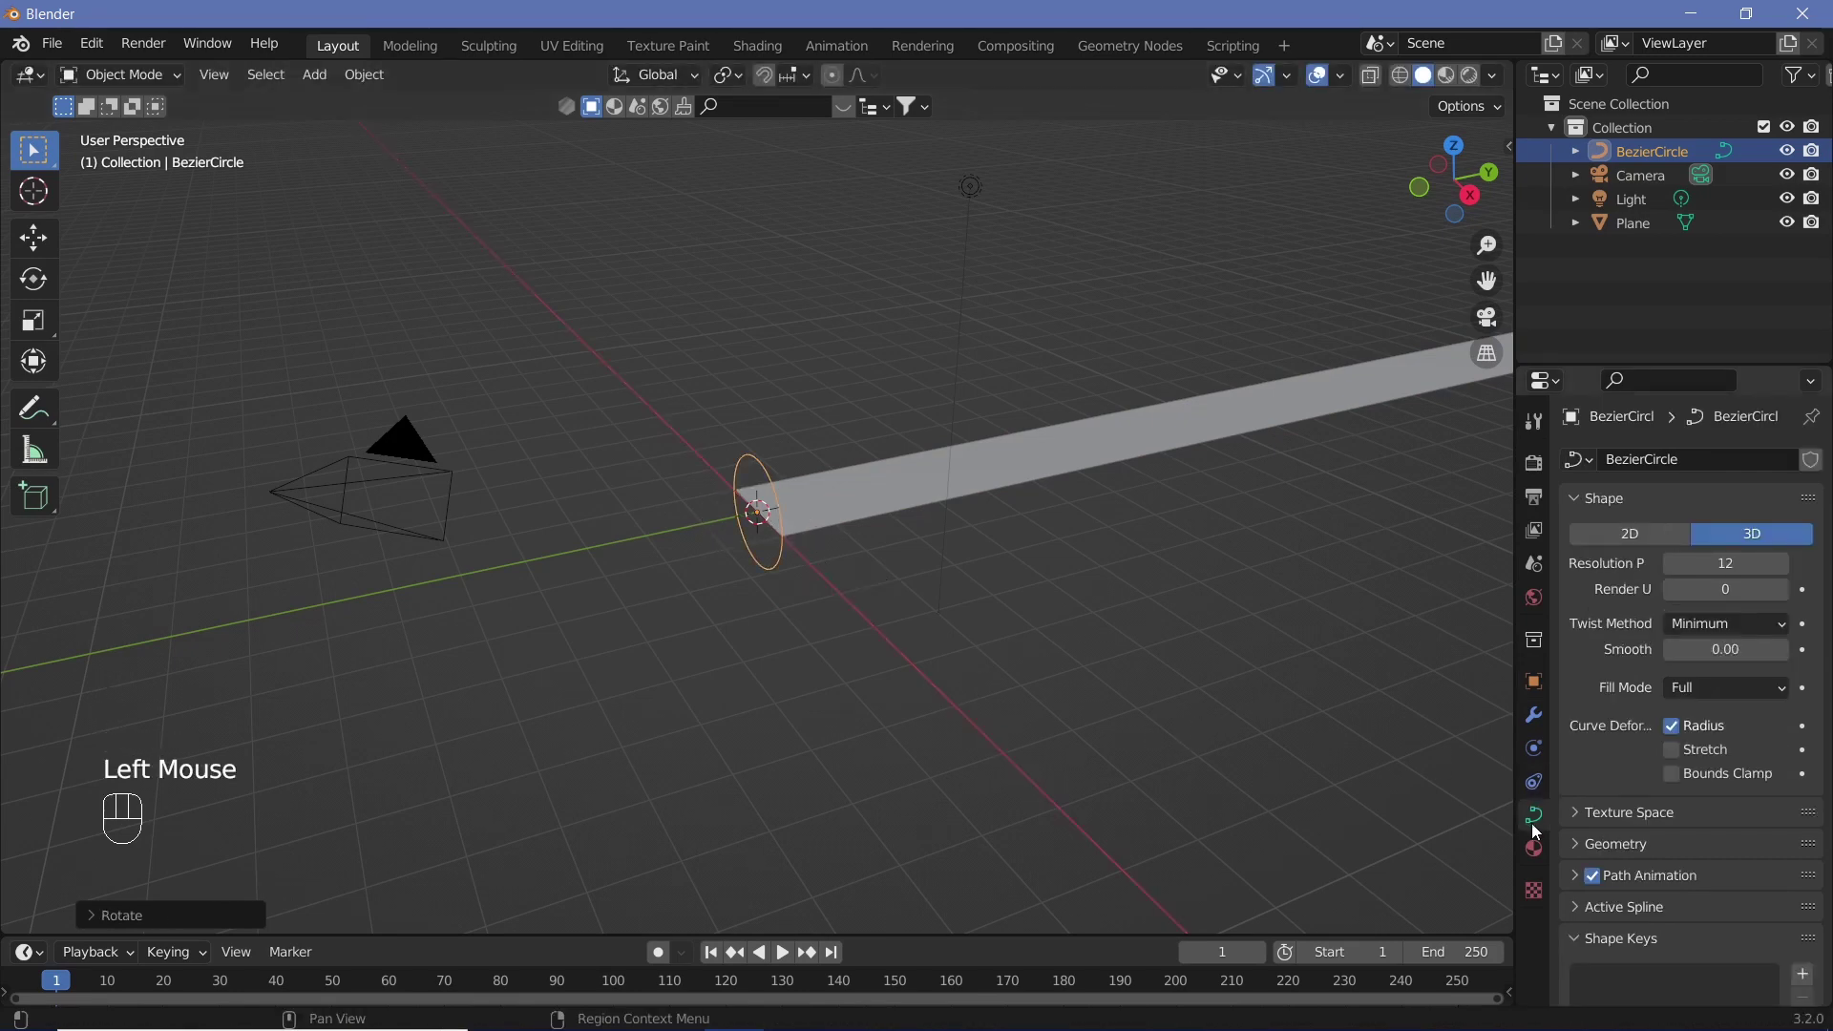
drag(1726, 563, 1680, 563)
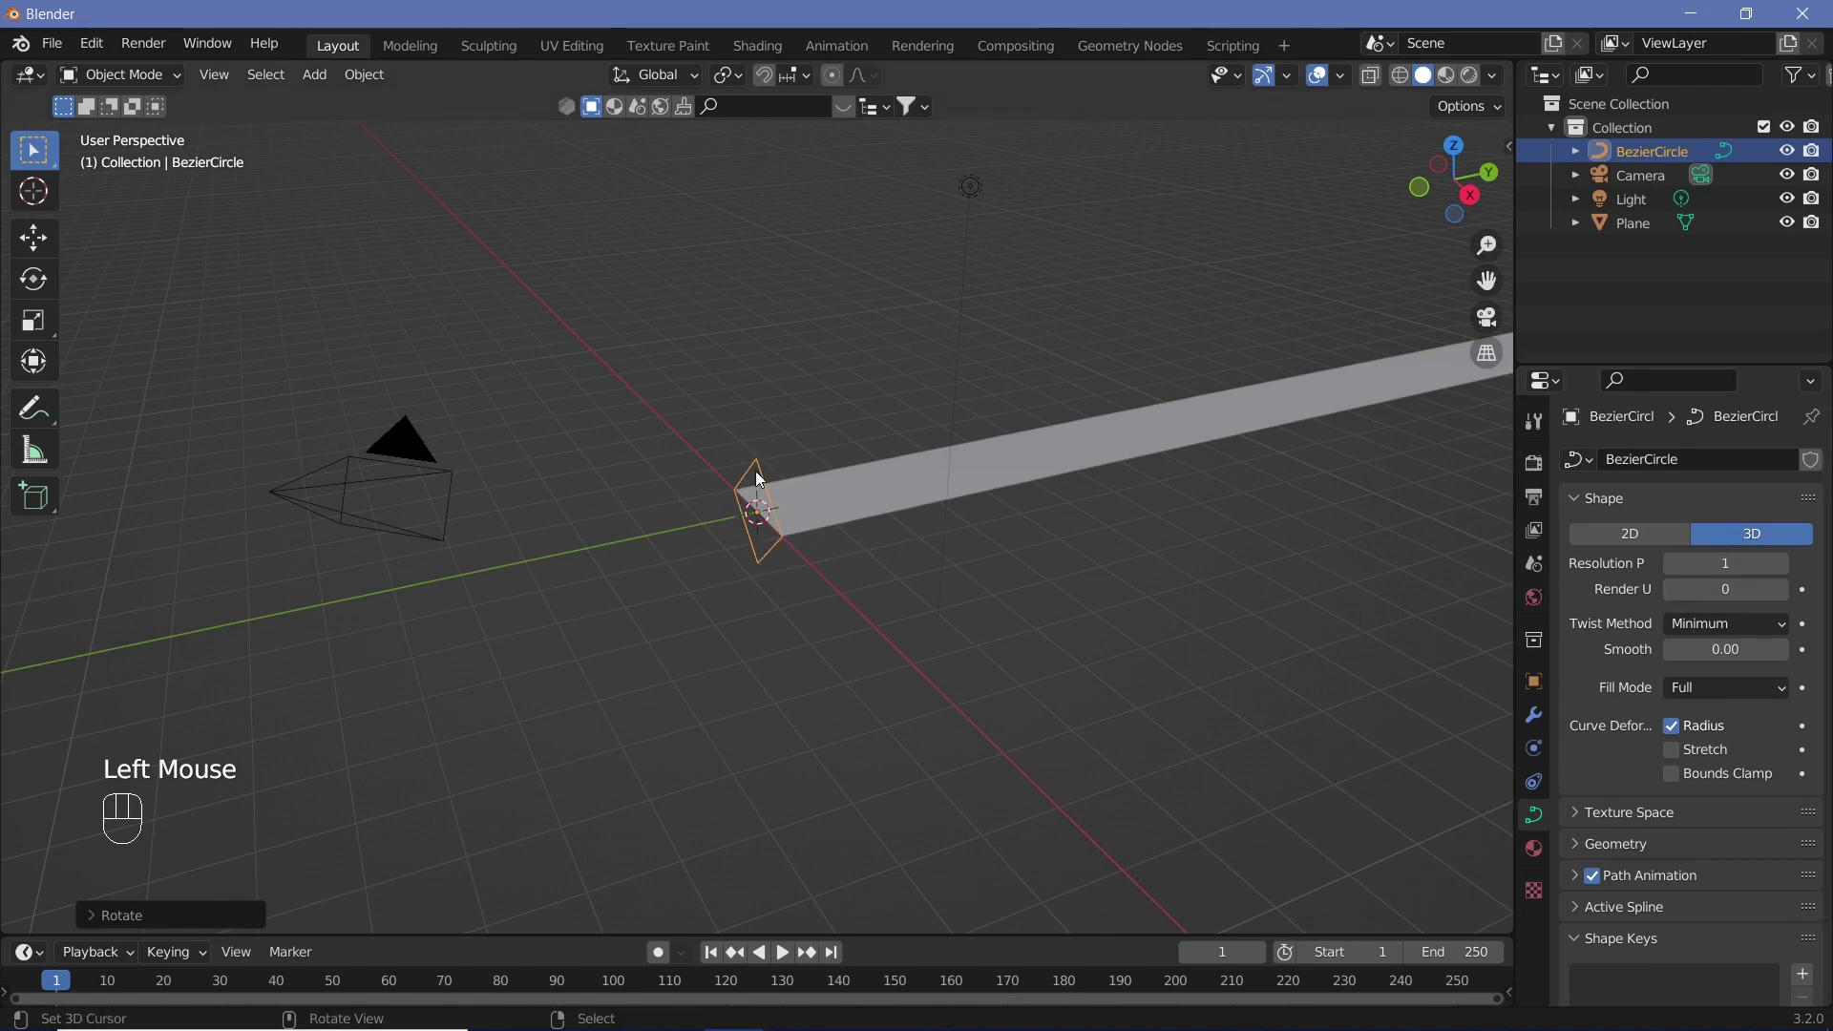
middle_drag(754, 514, 827, 361)
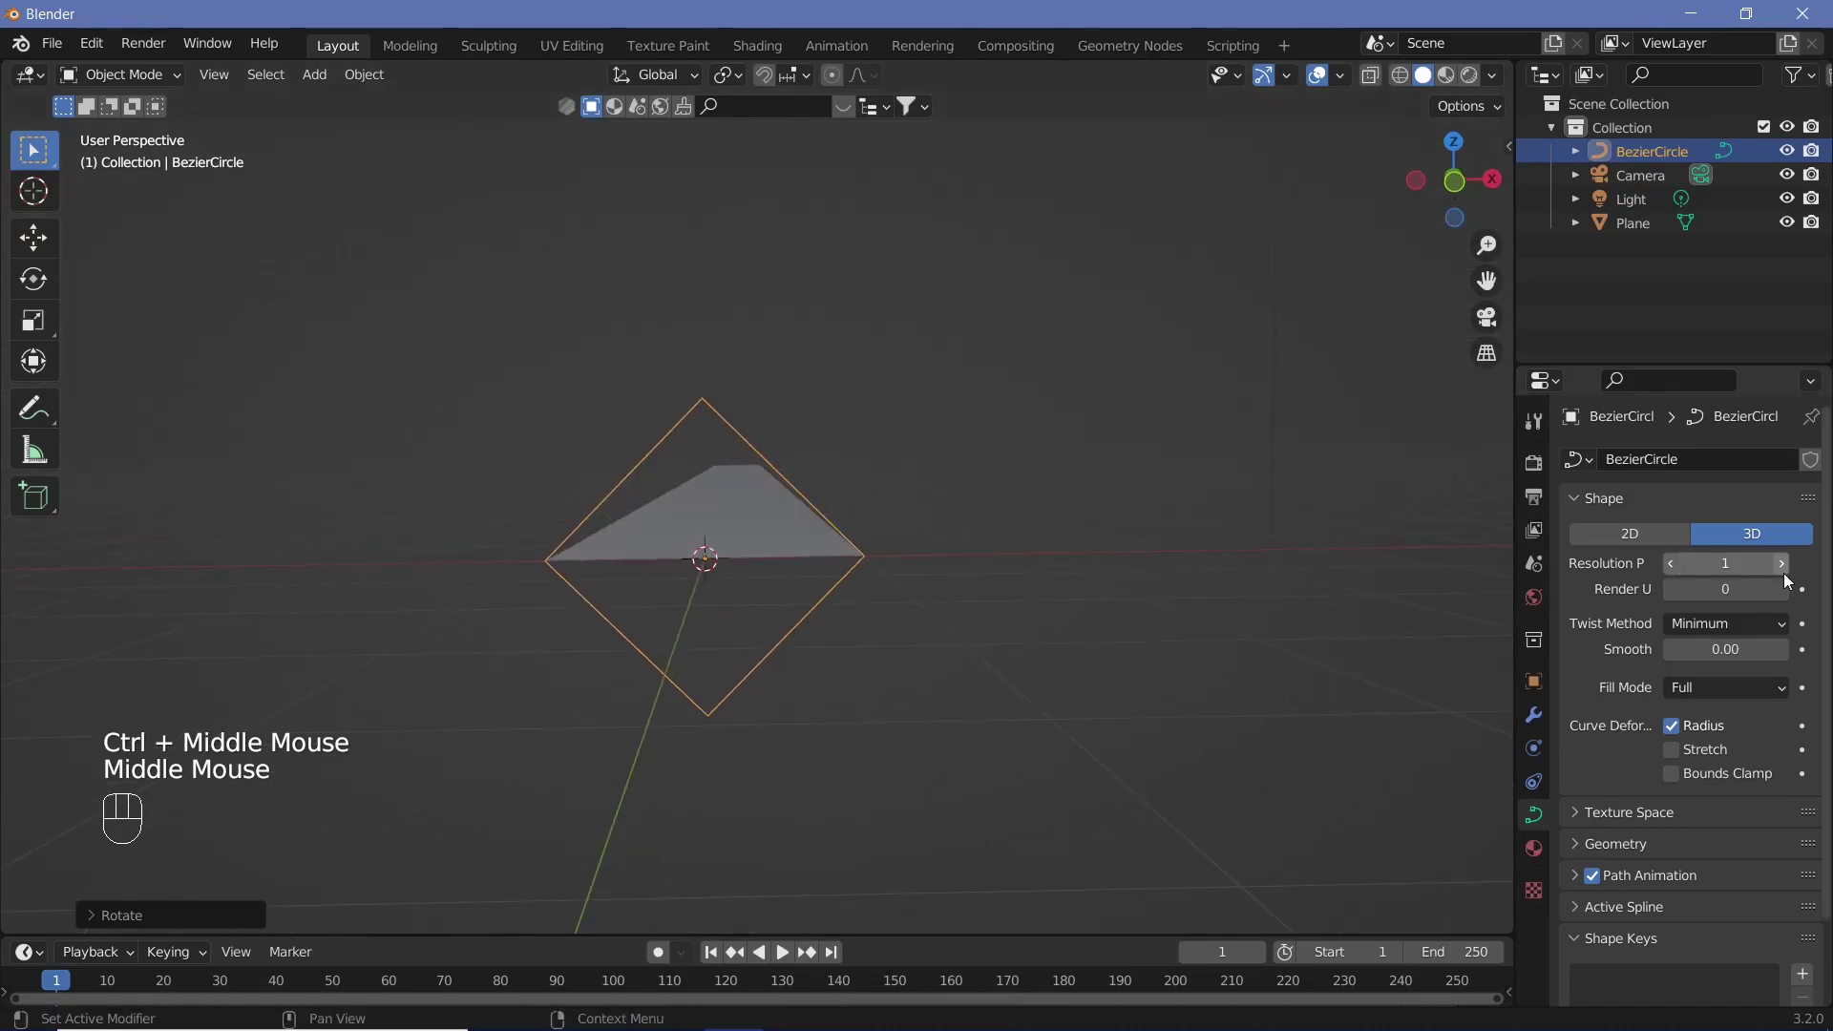
mouse_move(1719, 563)
mouse_down()
mouse_move(1776, 564)
mouse_move(1710, 564)
mouse_up()
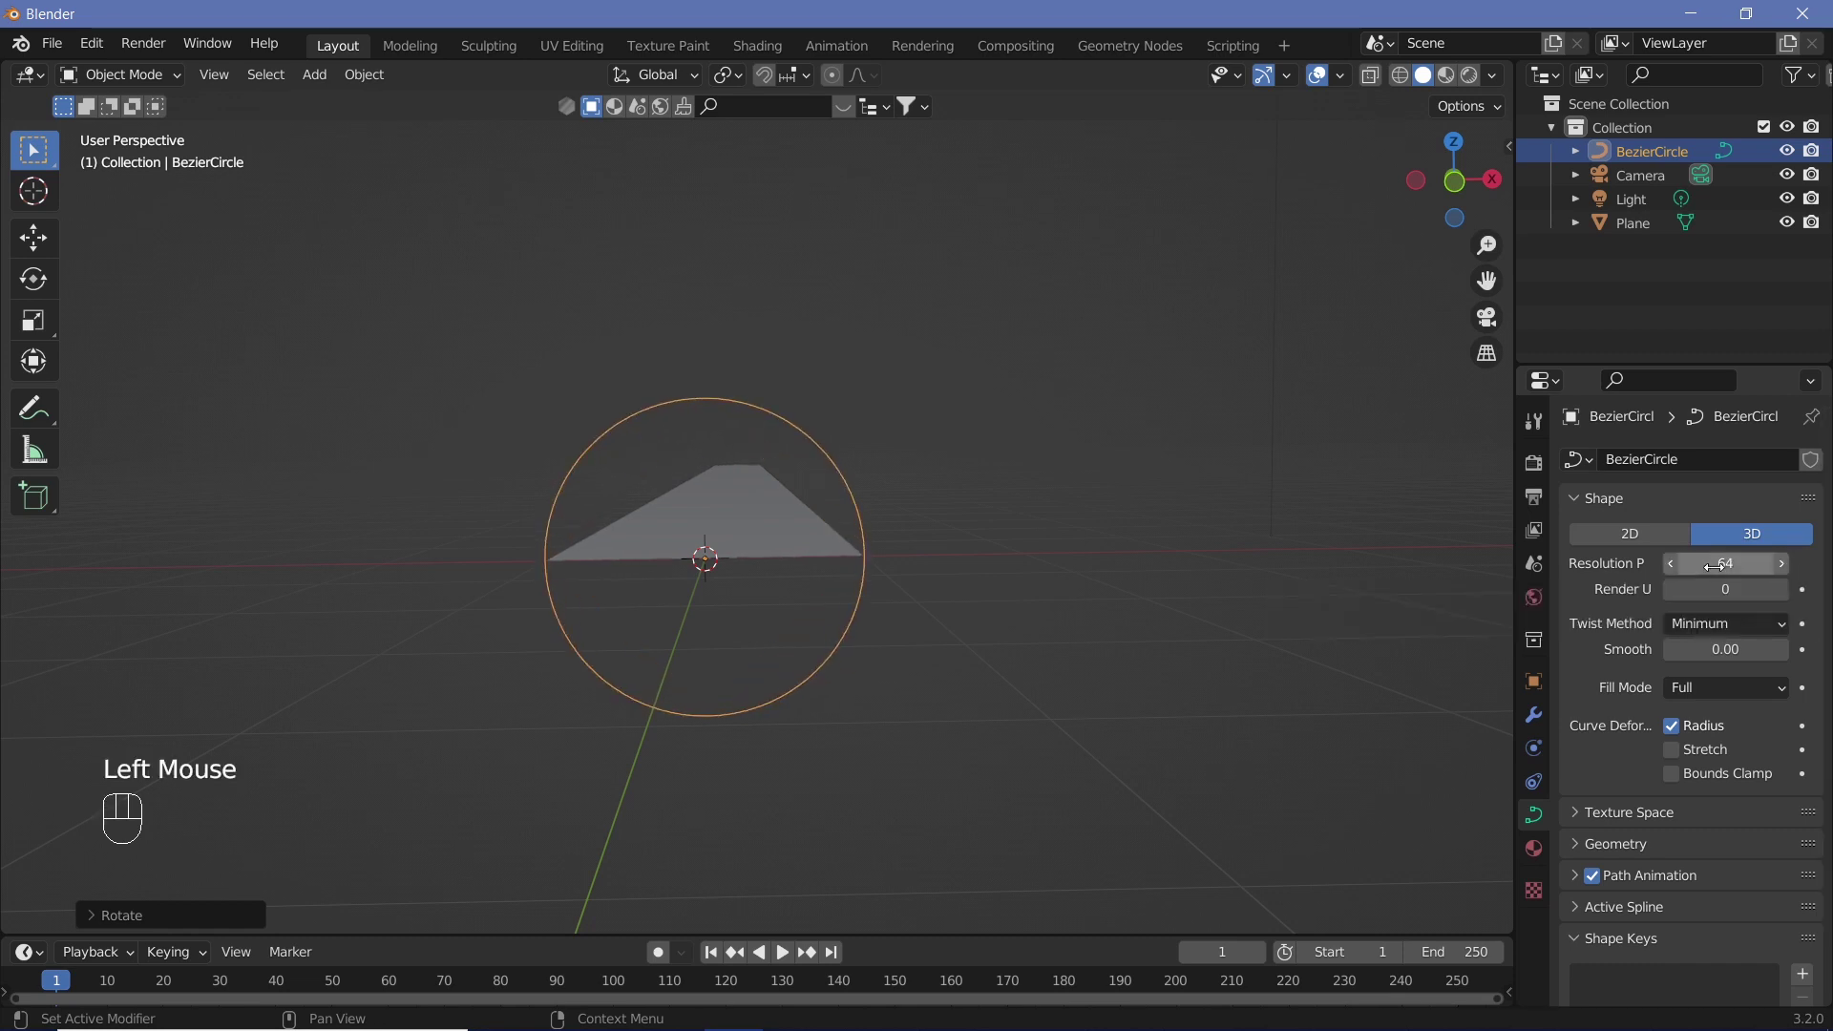
double_click(1712, 563)
text(100)
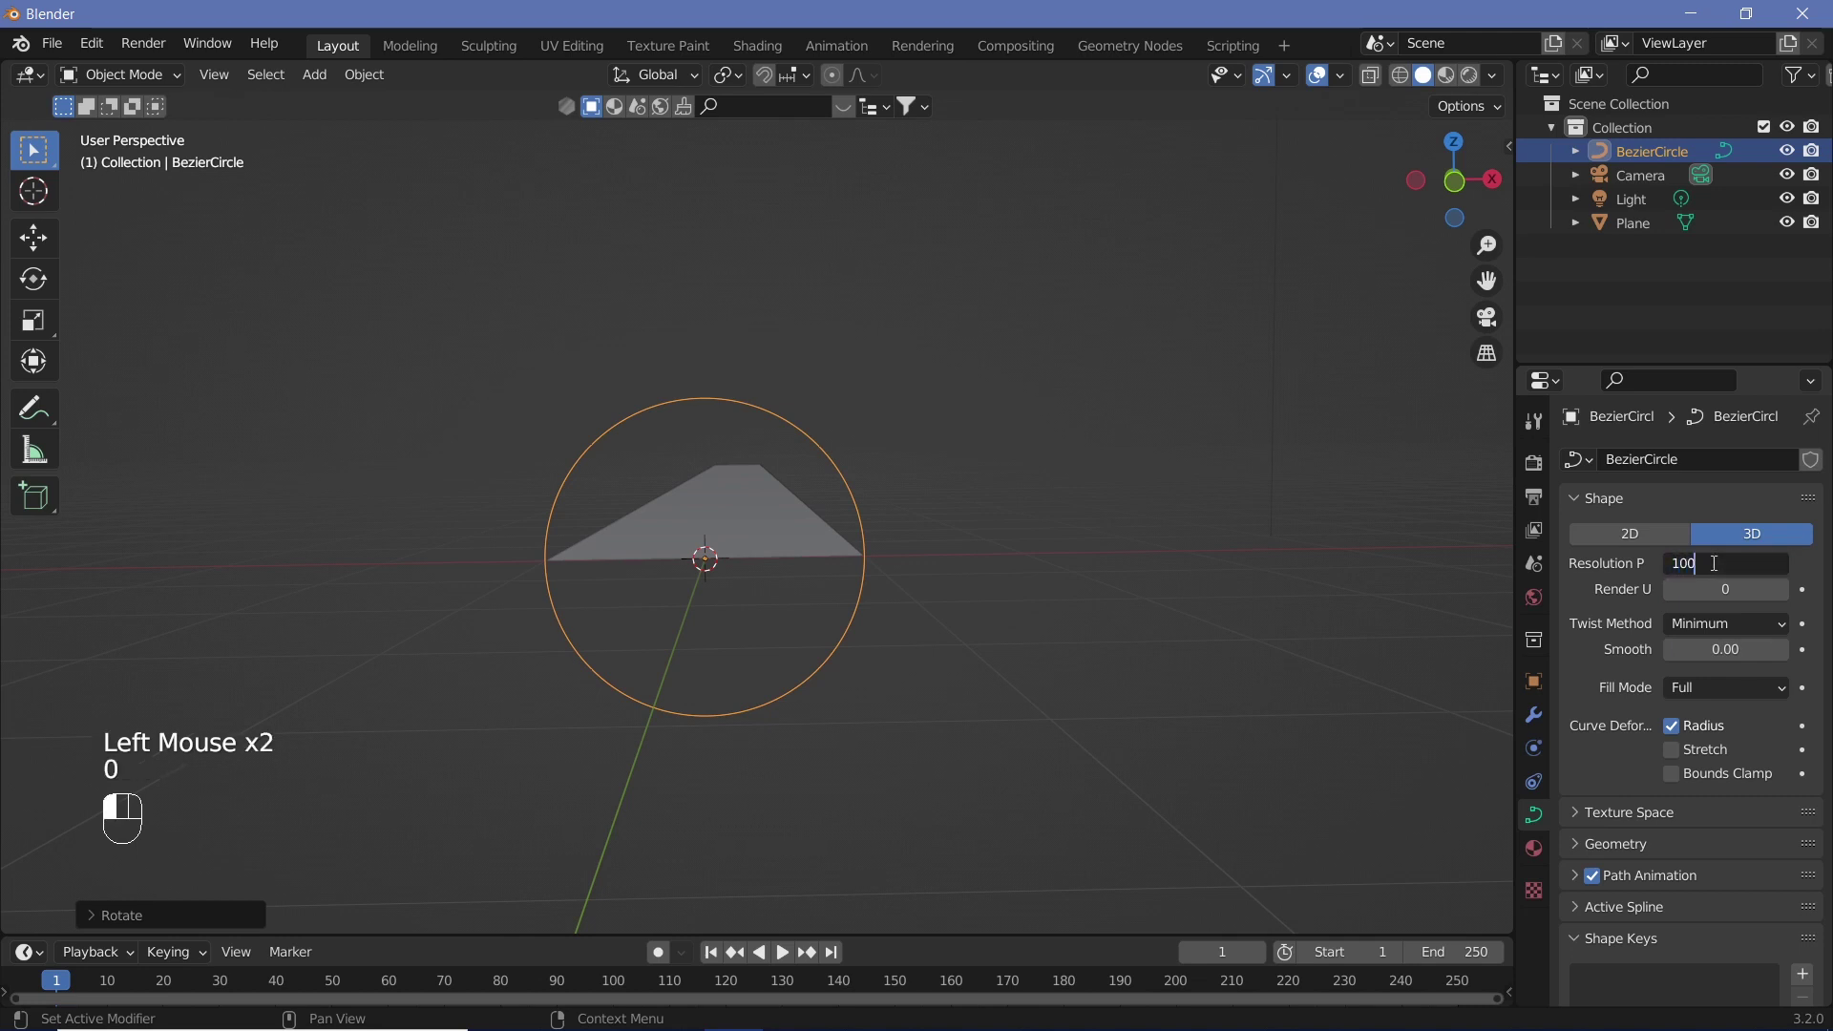
key(Return)
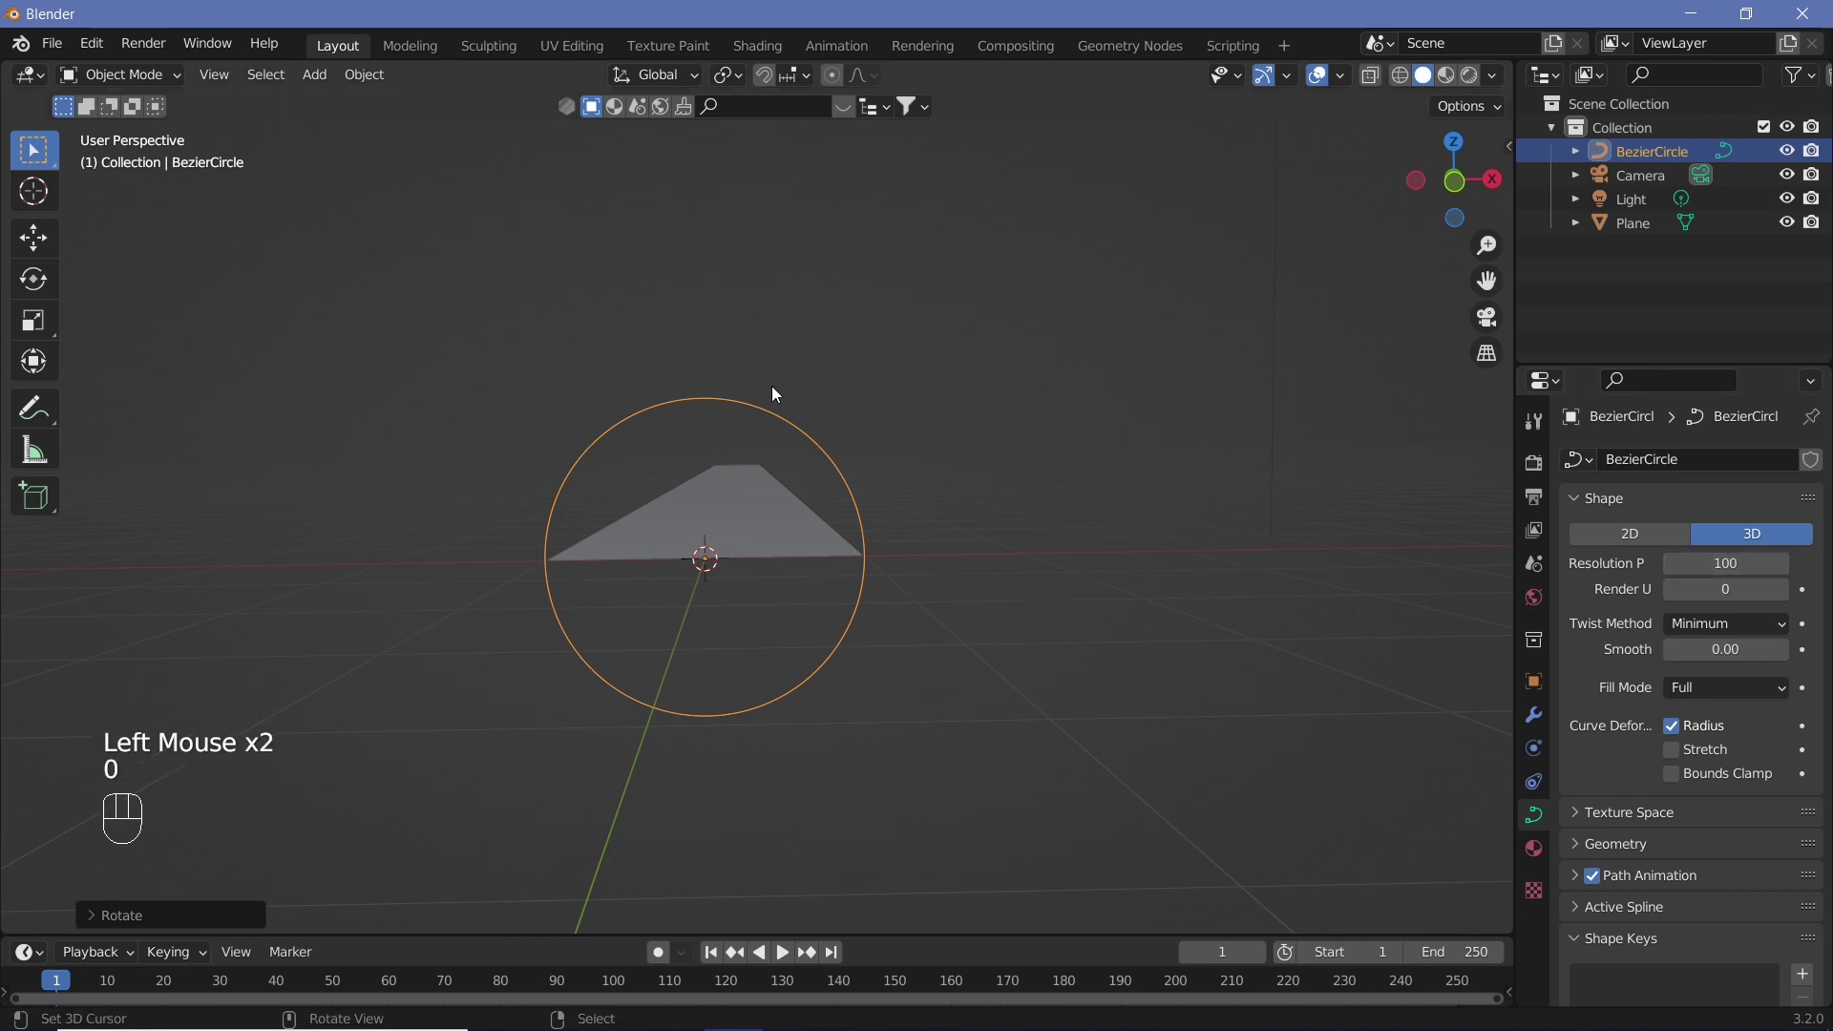
Give the Bezier circle a 0.01 m bevel depth, turning it into a round tube.
click(1578, 842)
scroll(1602, 821, down, 6)
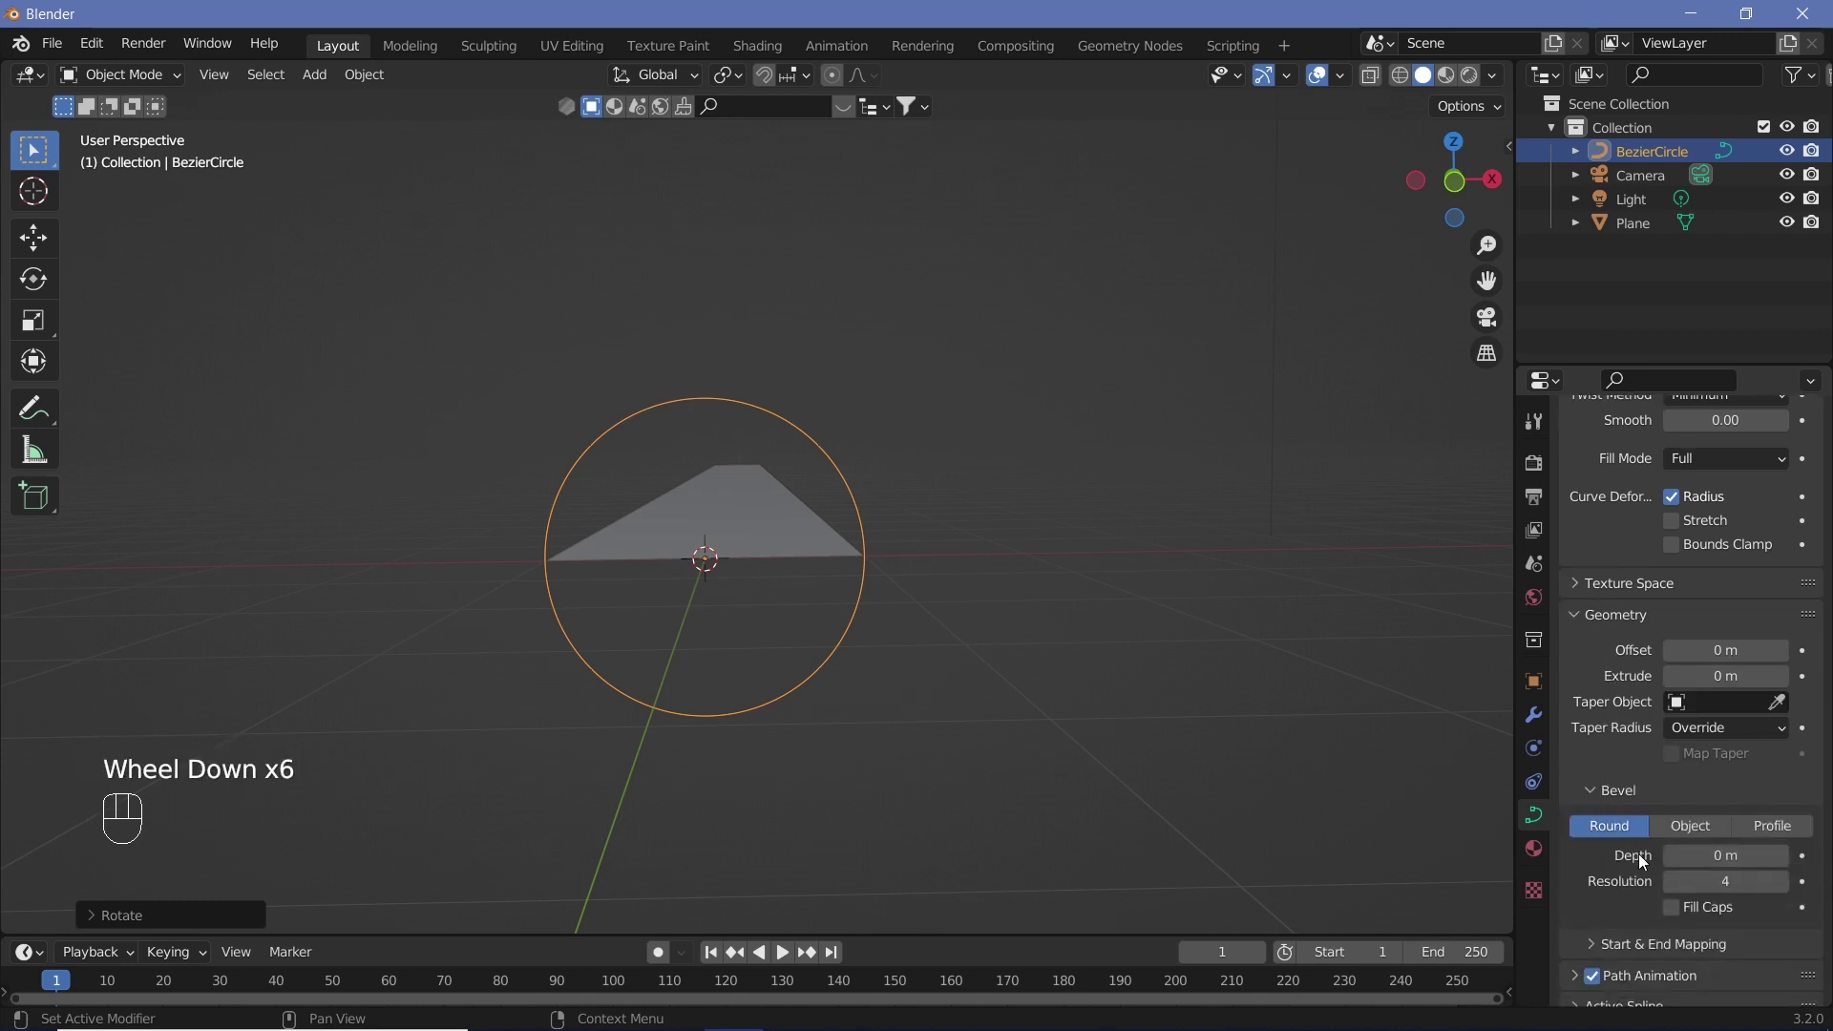
click(1715, 855)
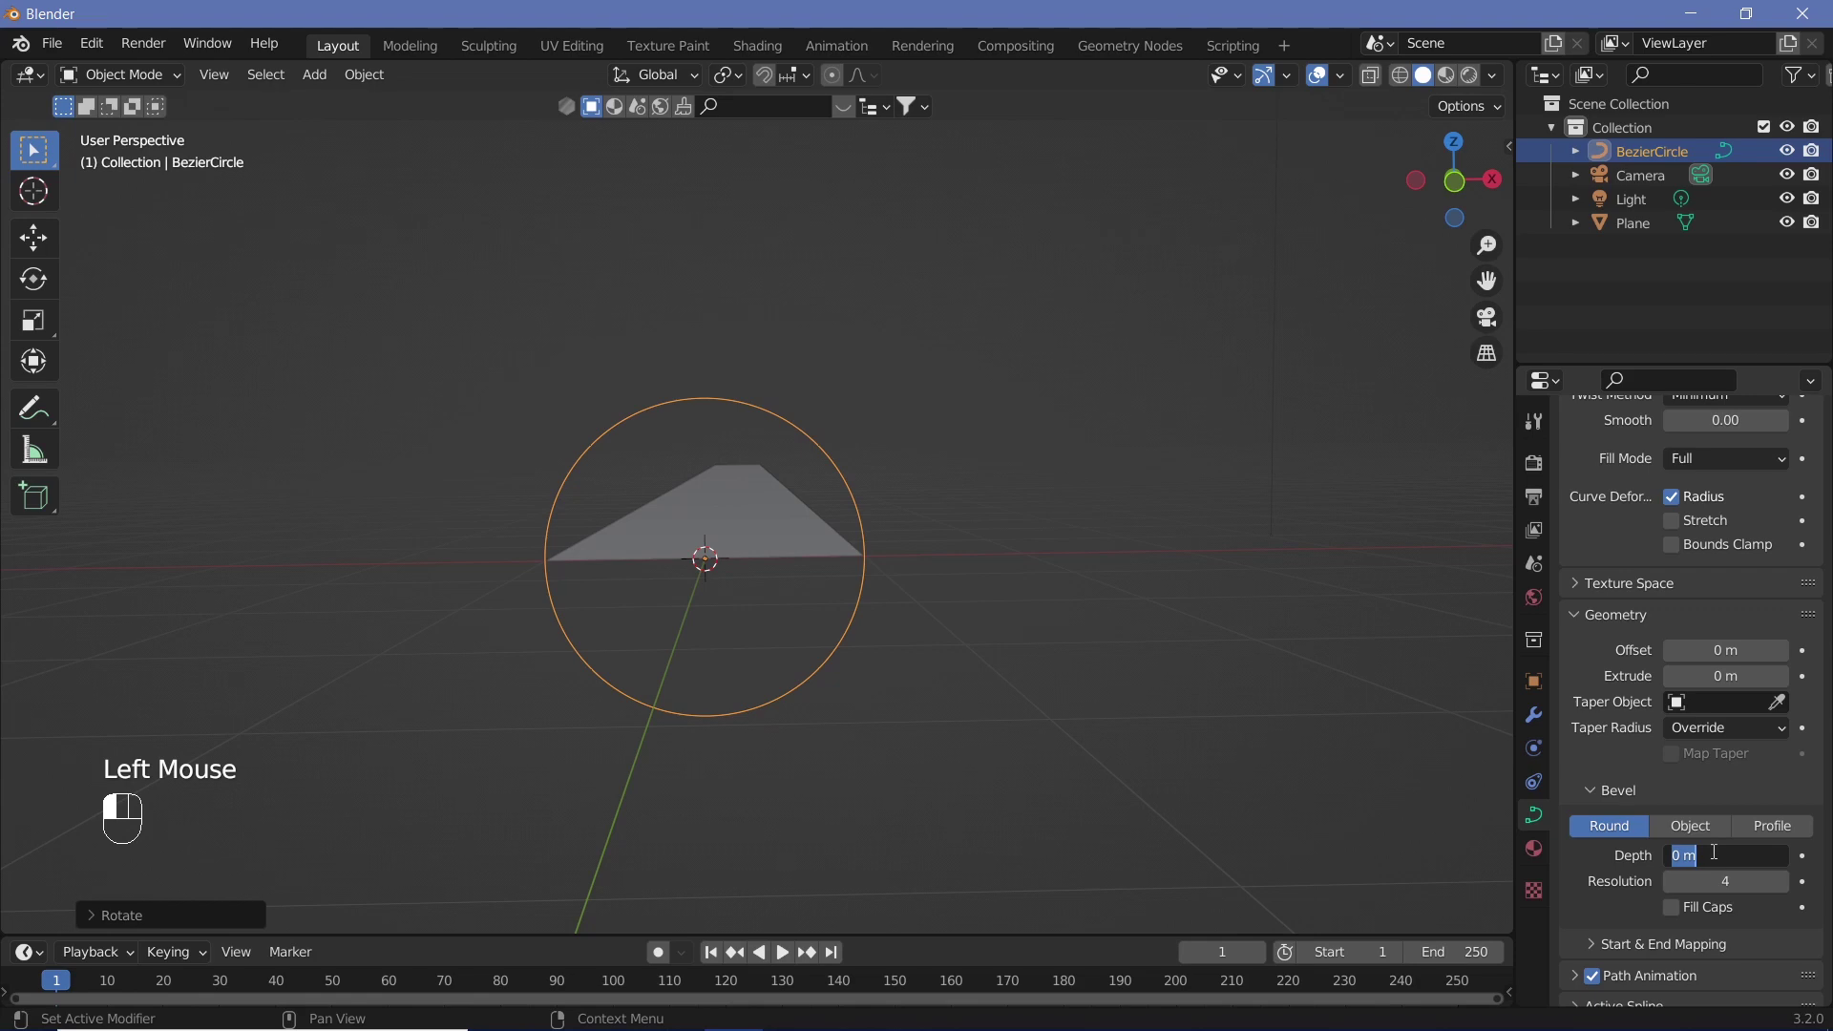
text(0.01)
key(Return)
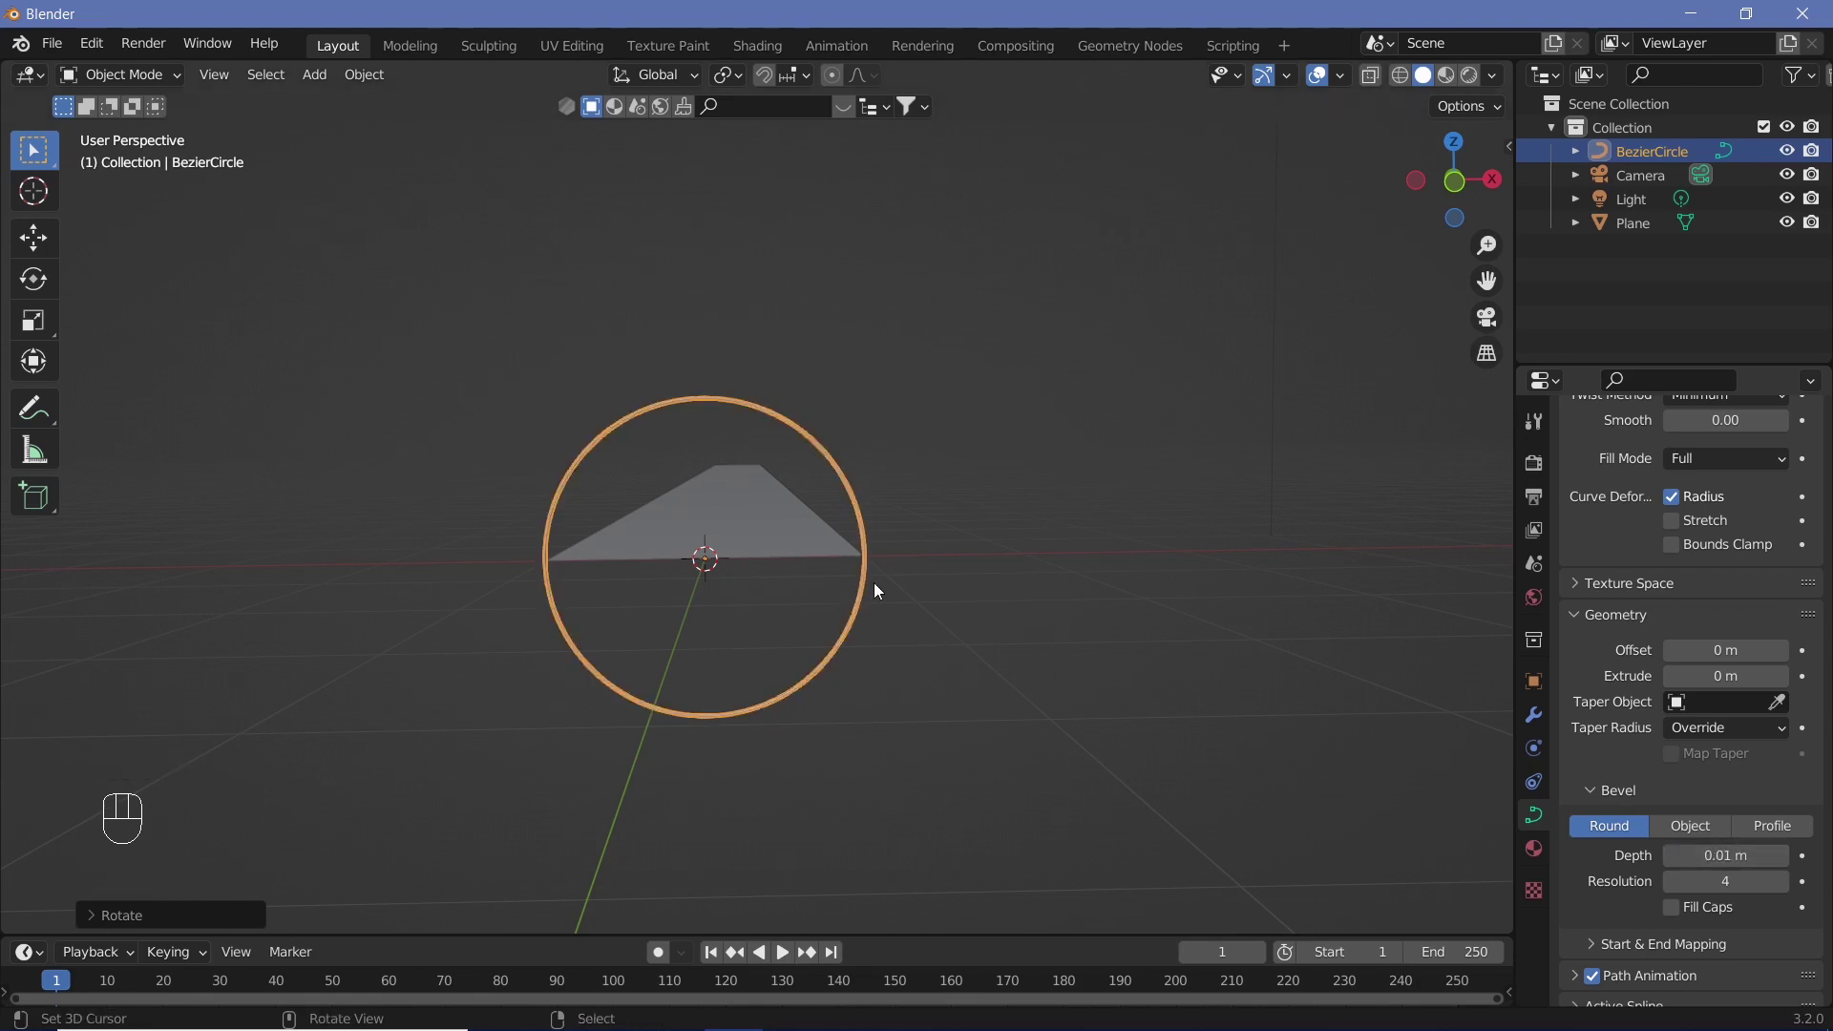
middle_drag(778, 391, 830, 442)
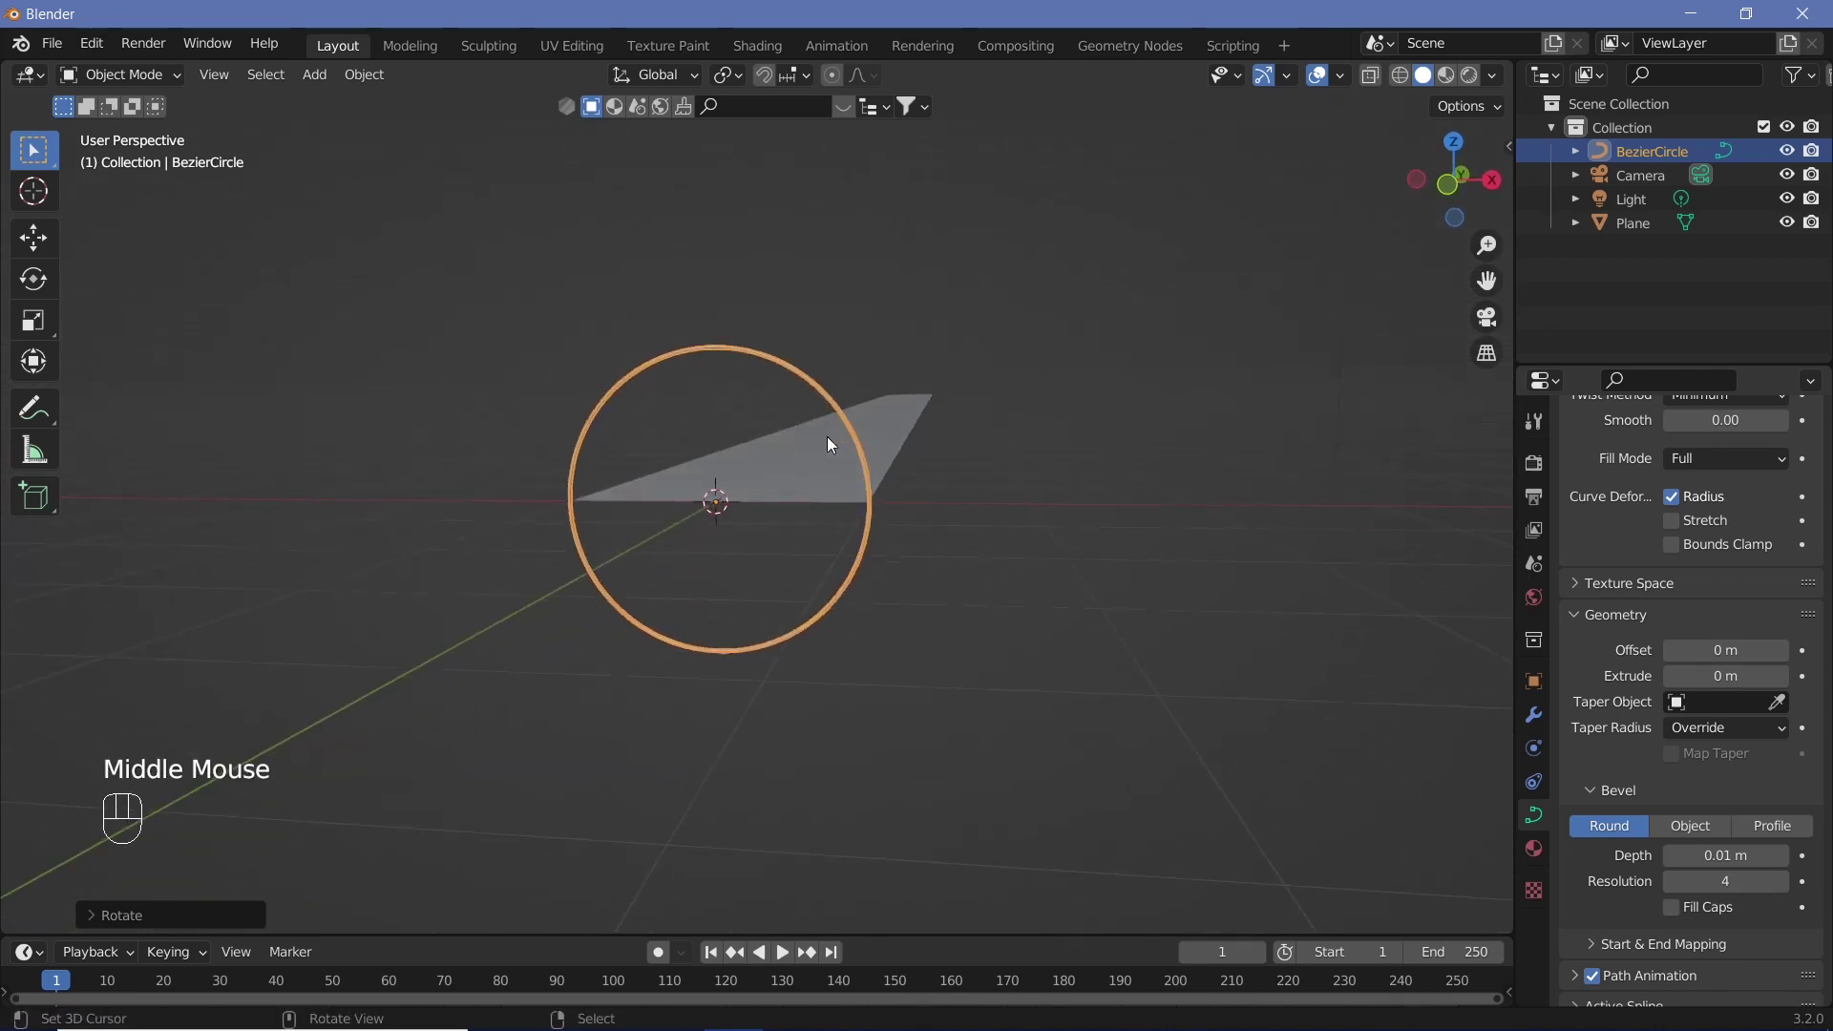
Add an Array modifier to the ring with relative offset X factor 0.
click(1535, 723)
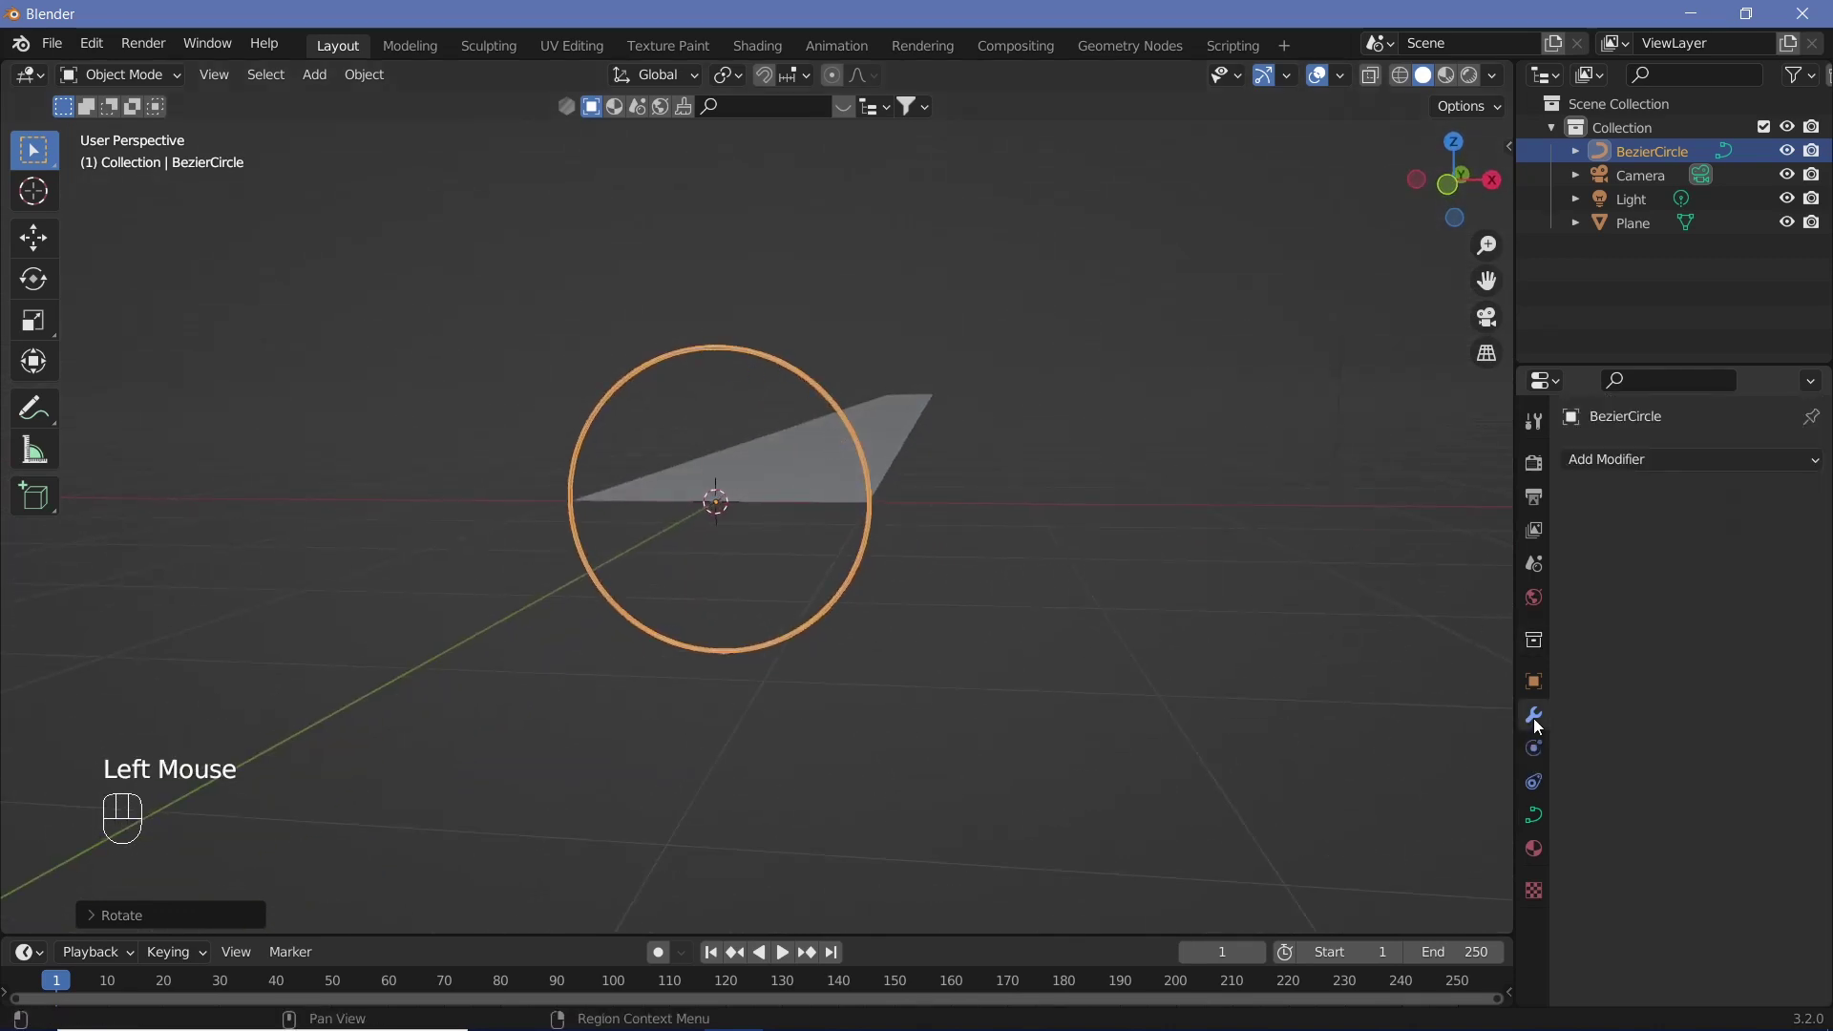
click(1611, 457)
click(1462, 524)
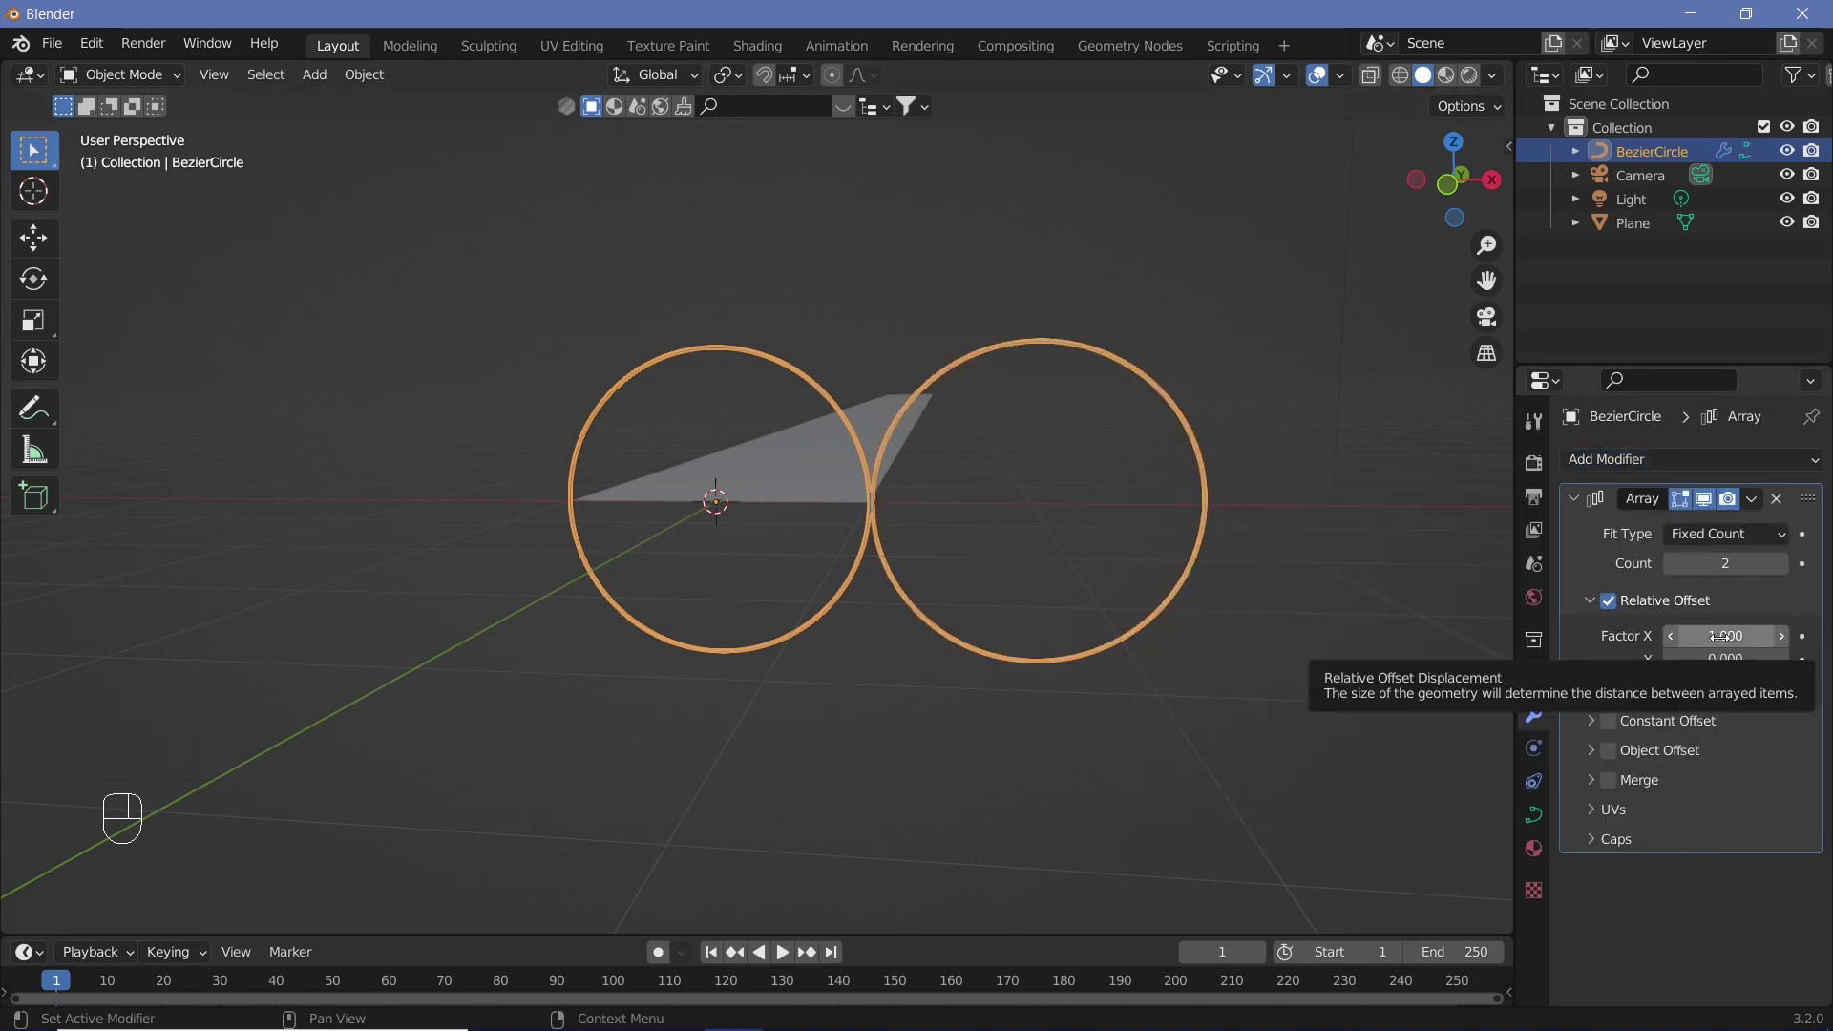
click(1719, 637)
text(0)
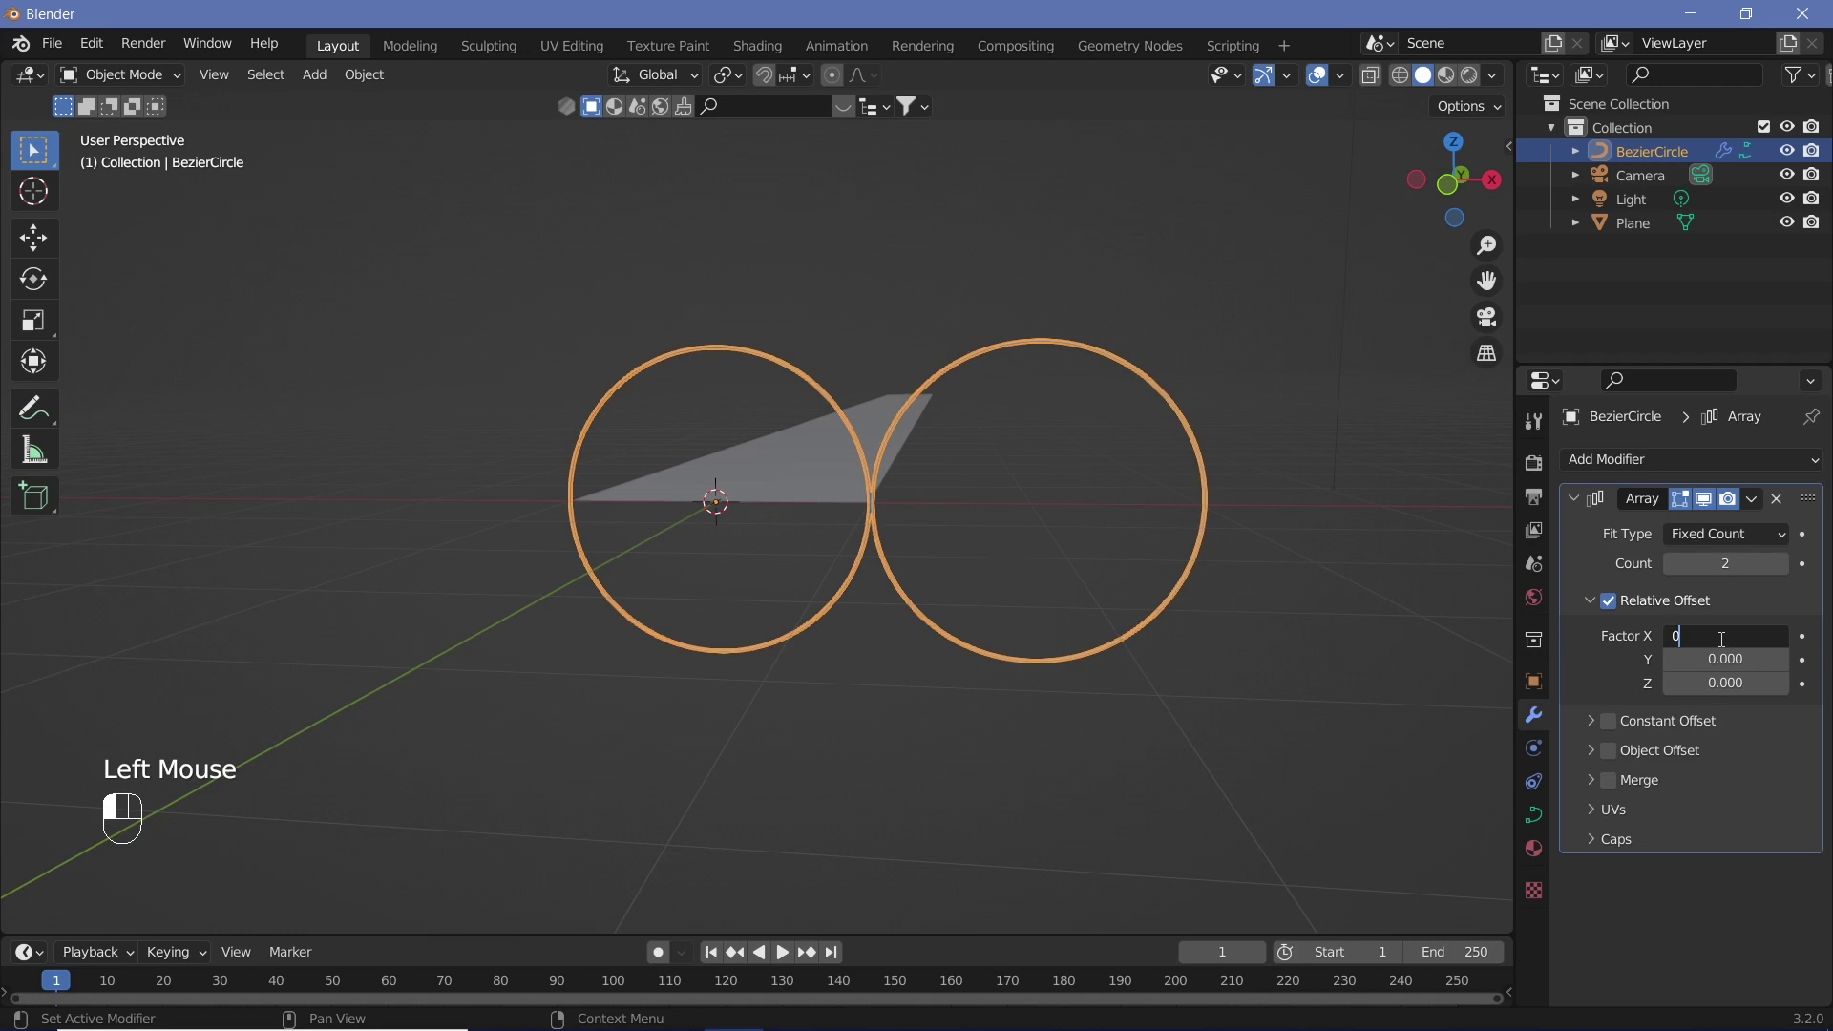
key(Return)
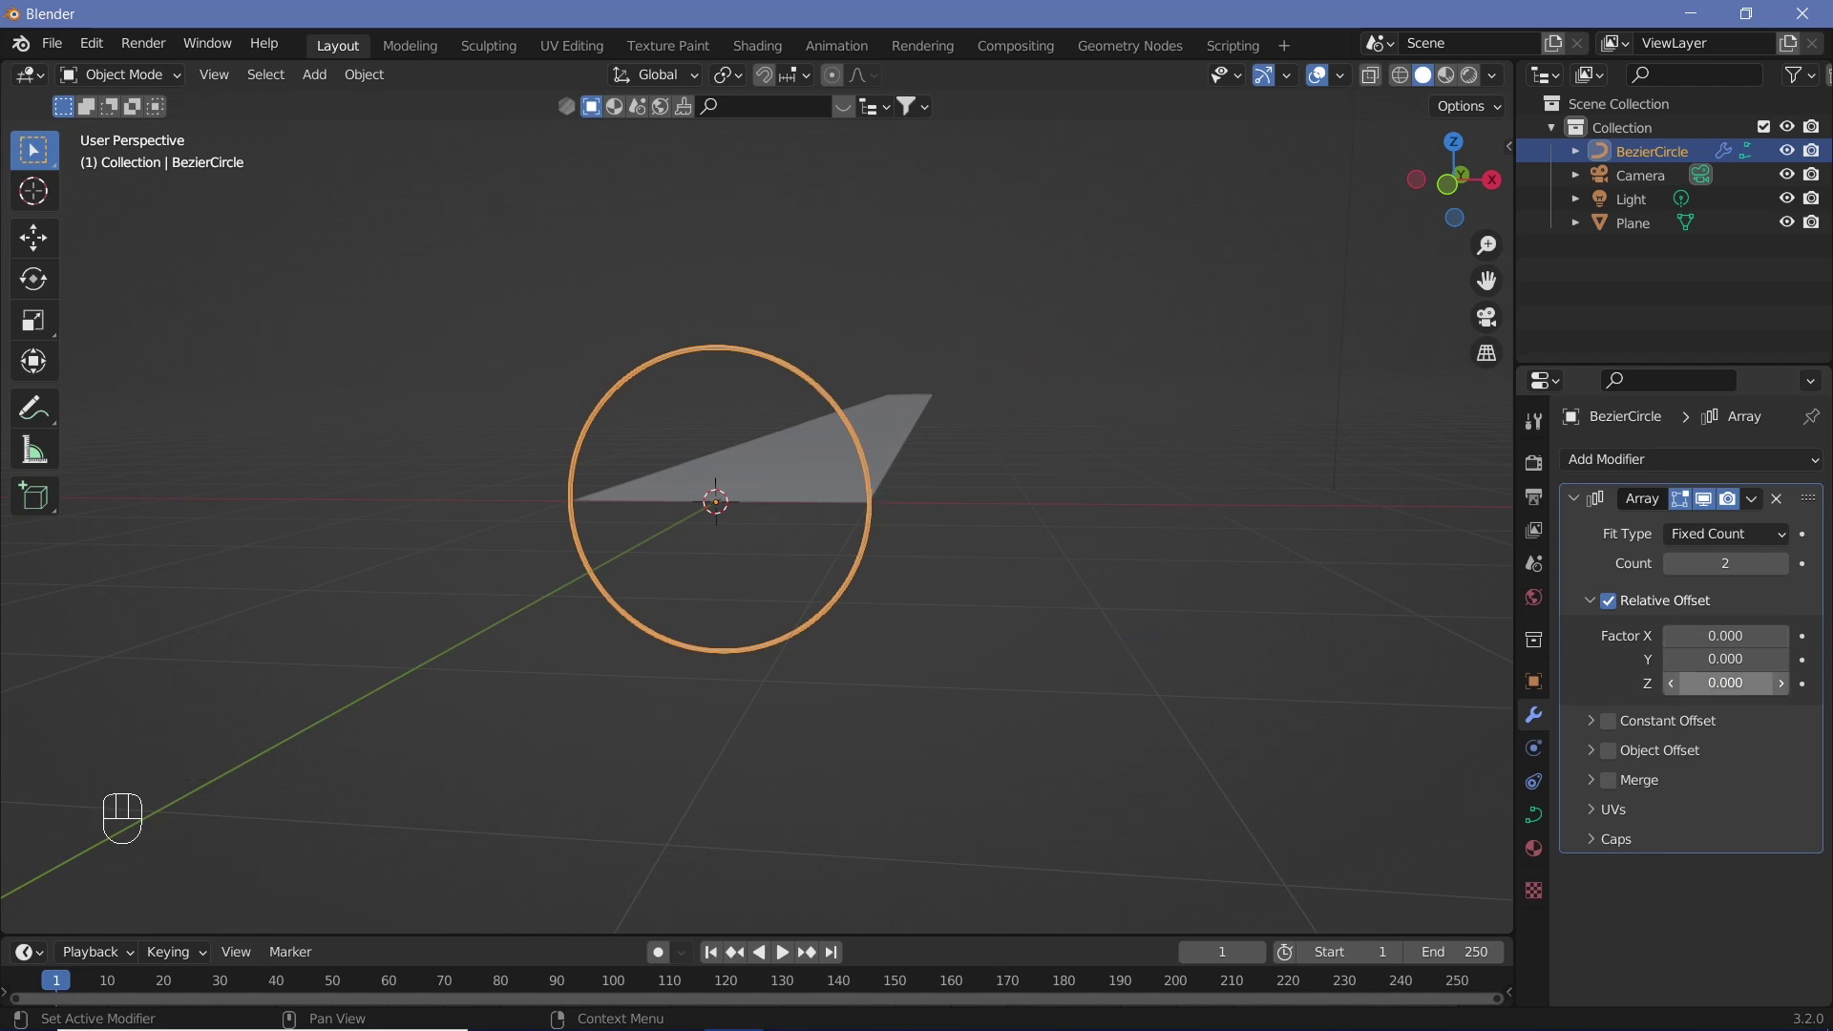
Set the array's relative Z offset factor to -50.
click(1707, 686)
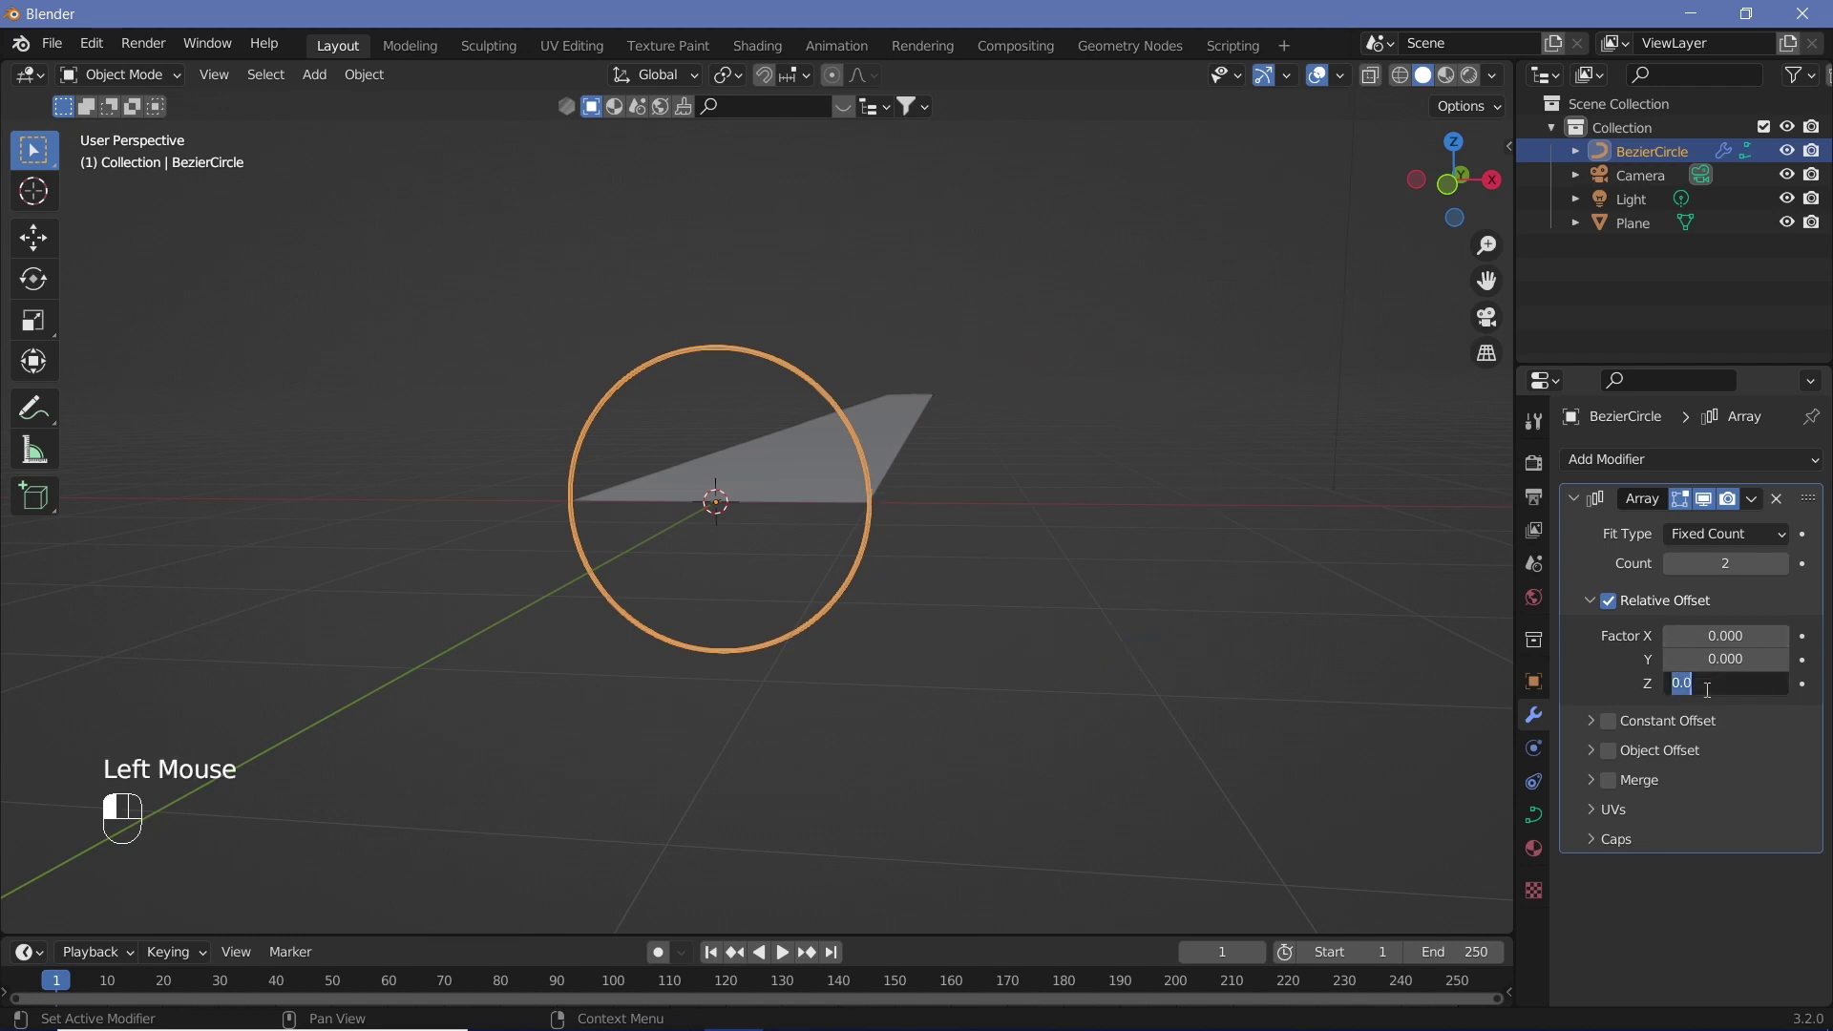
text(100)
key(Return)
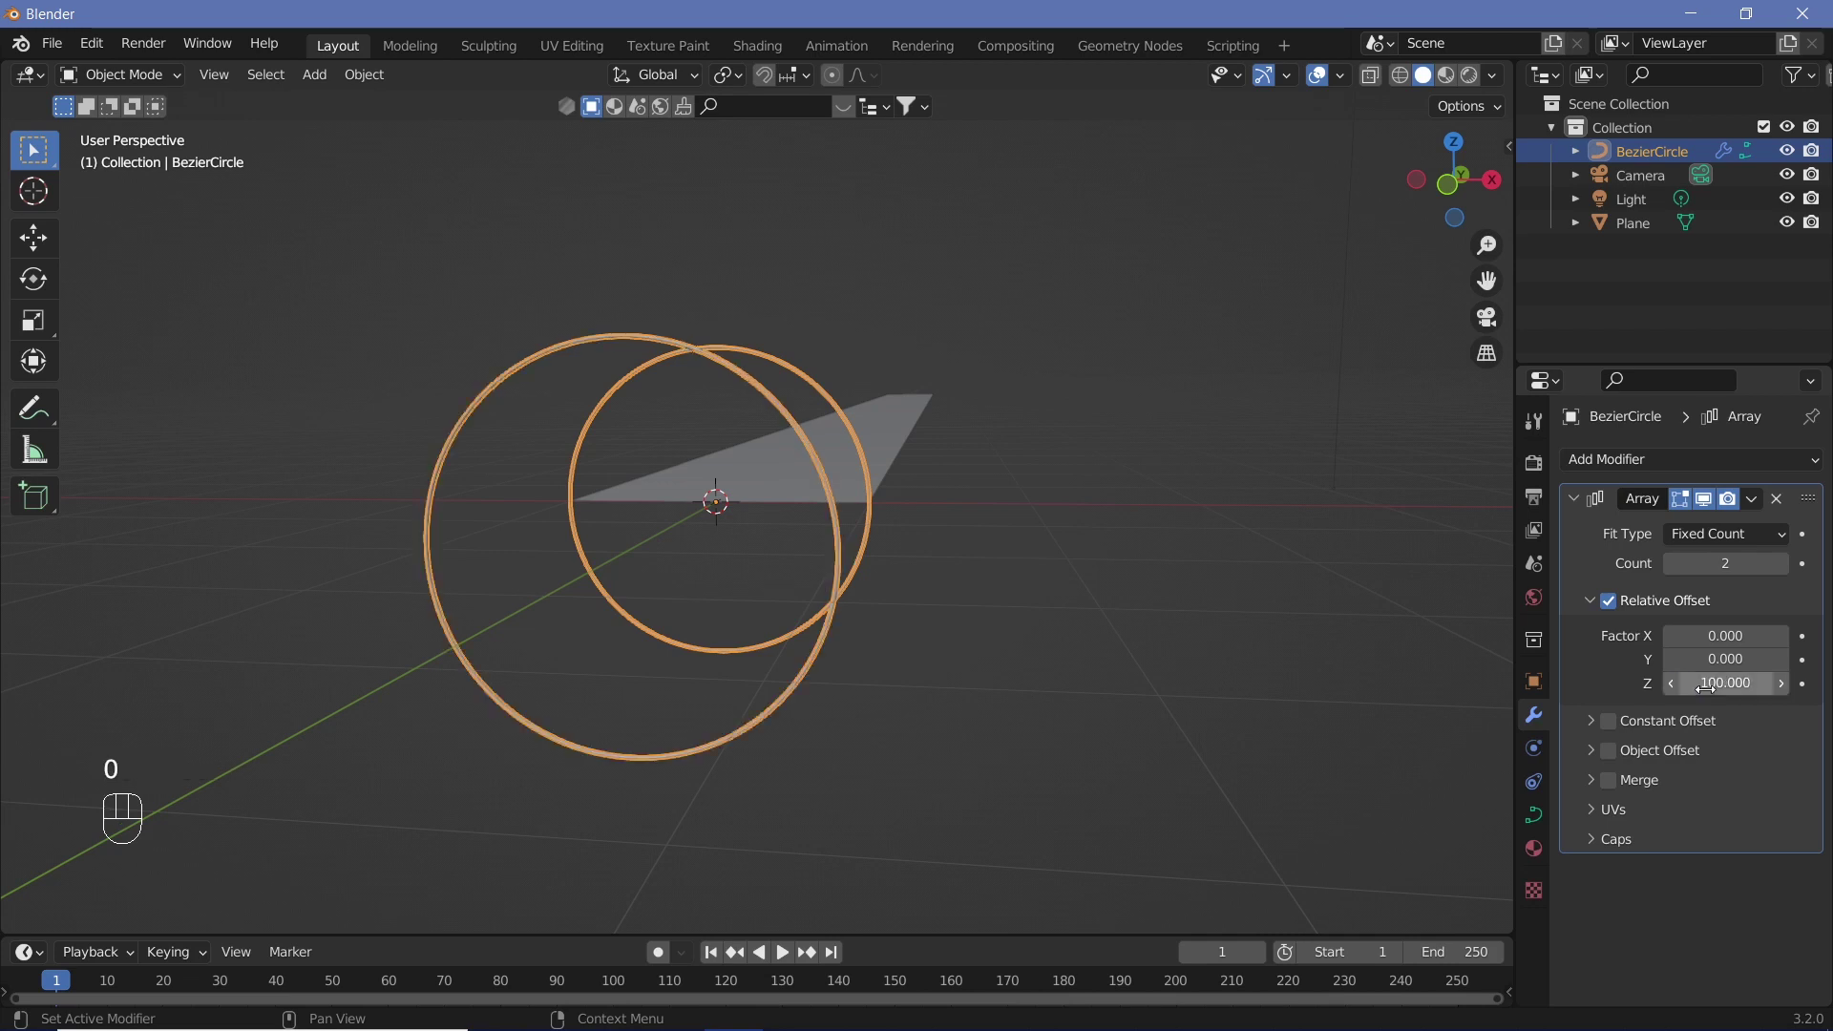
click(1739, 676)
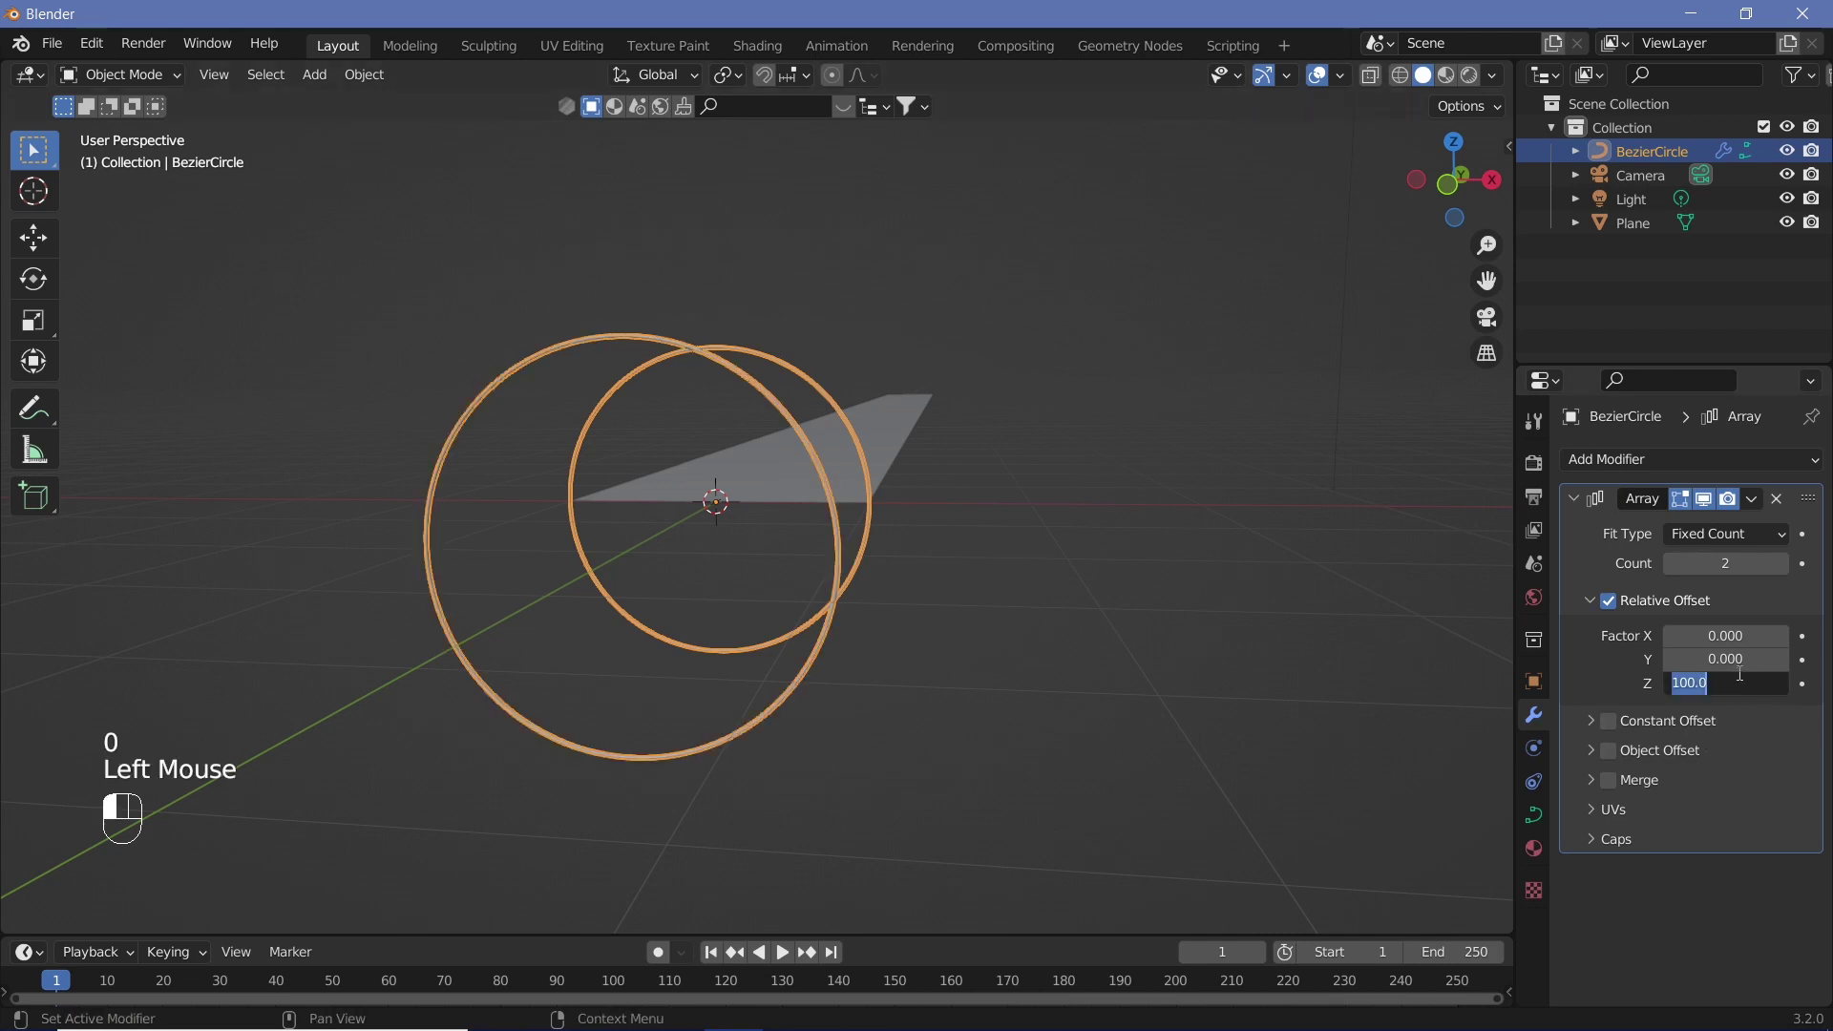
text(-100)
key(Return)
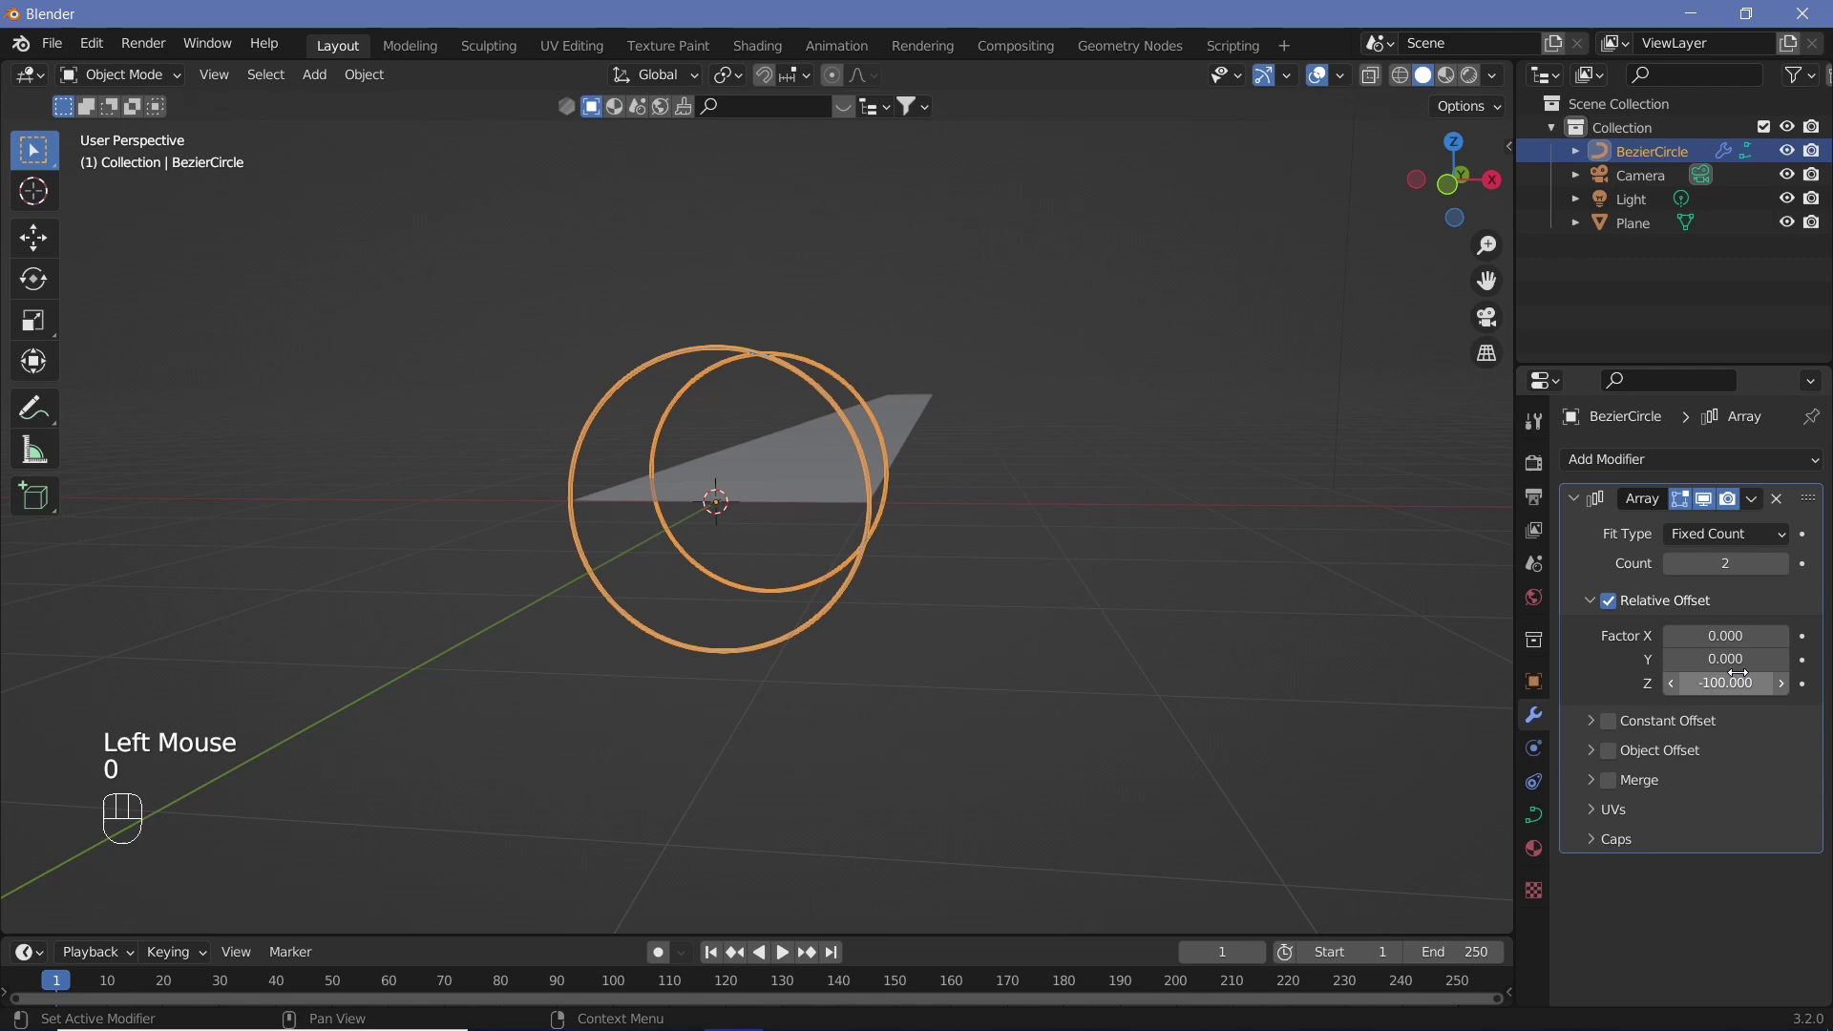
middle_drag(942, 458, 786, 598)
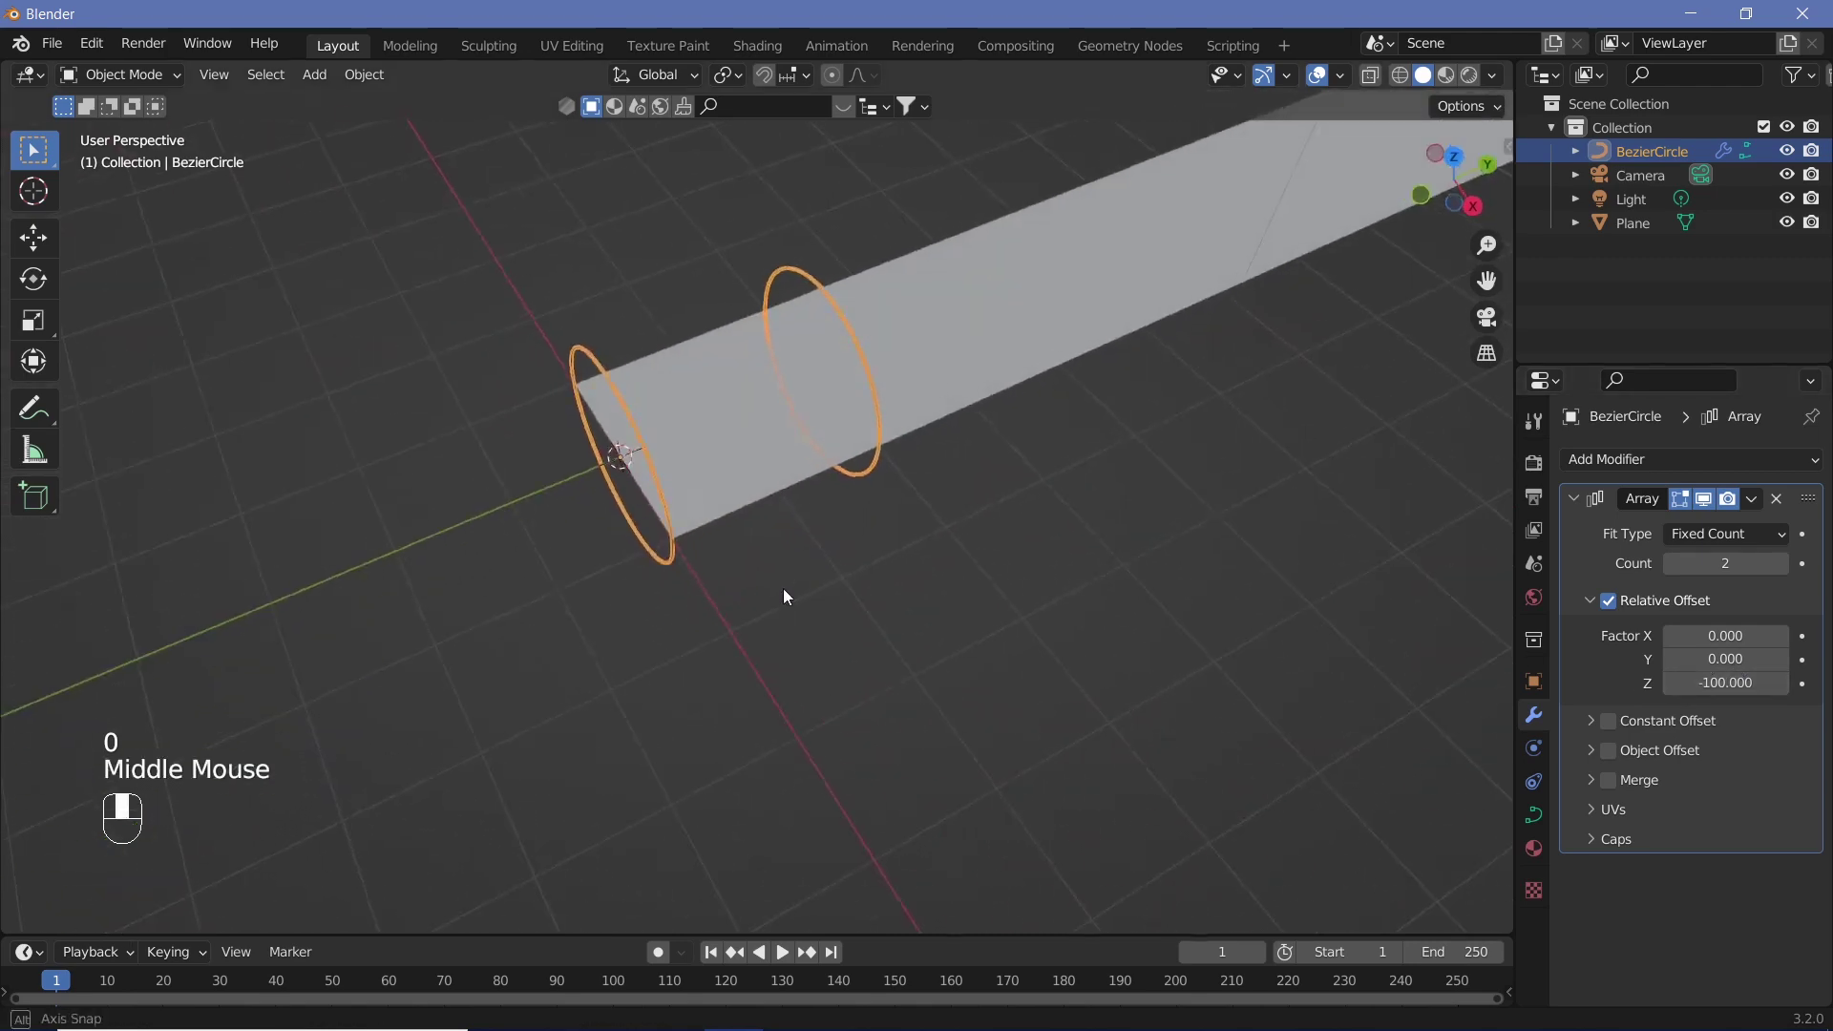
scroll(826, 503, up, 1)
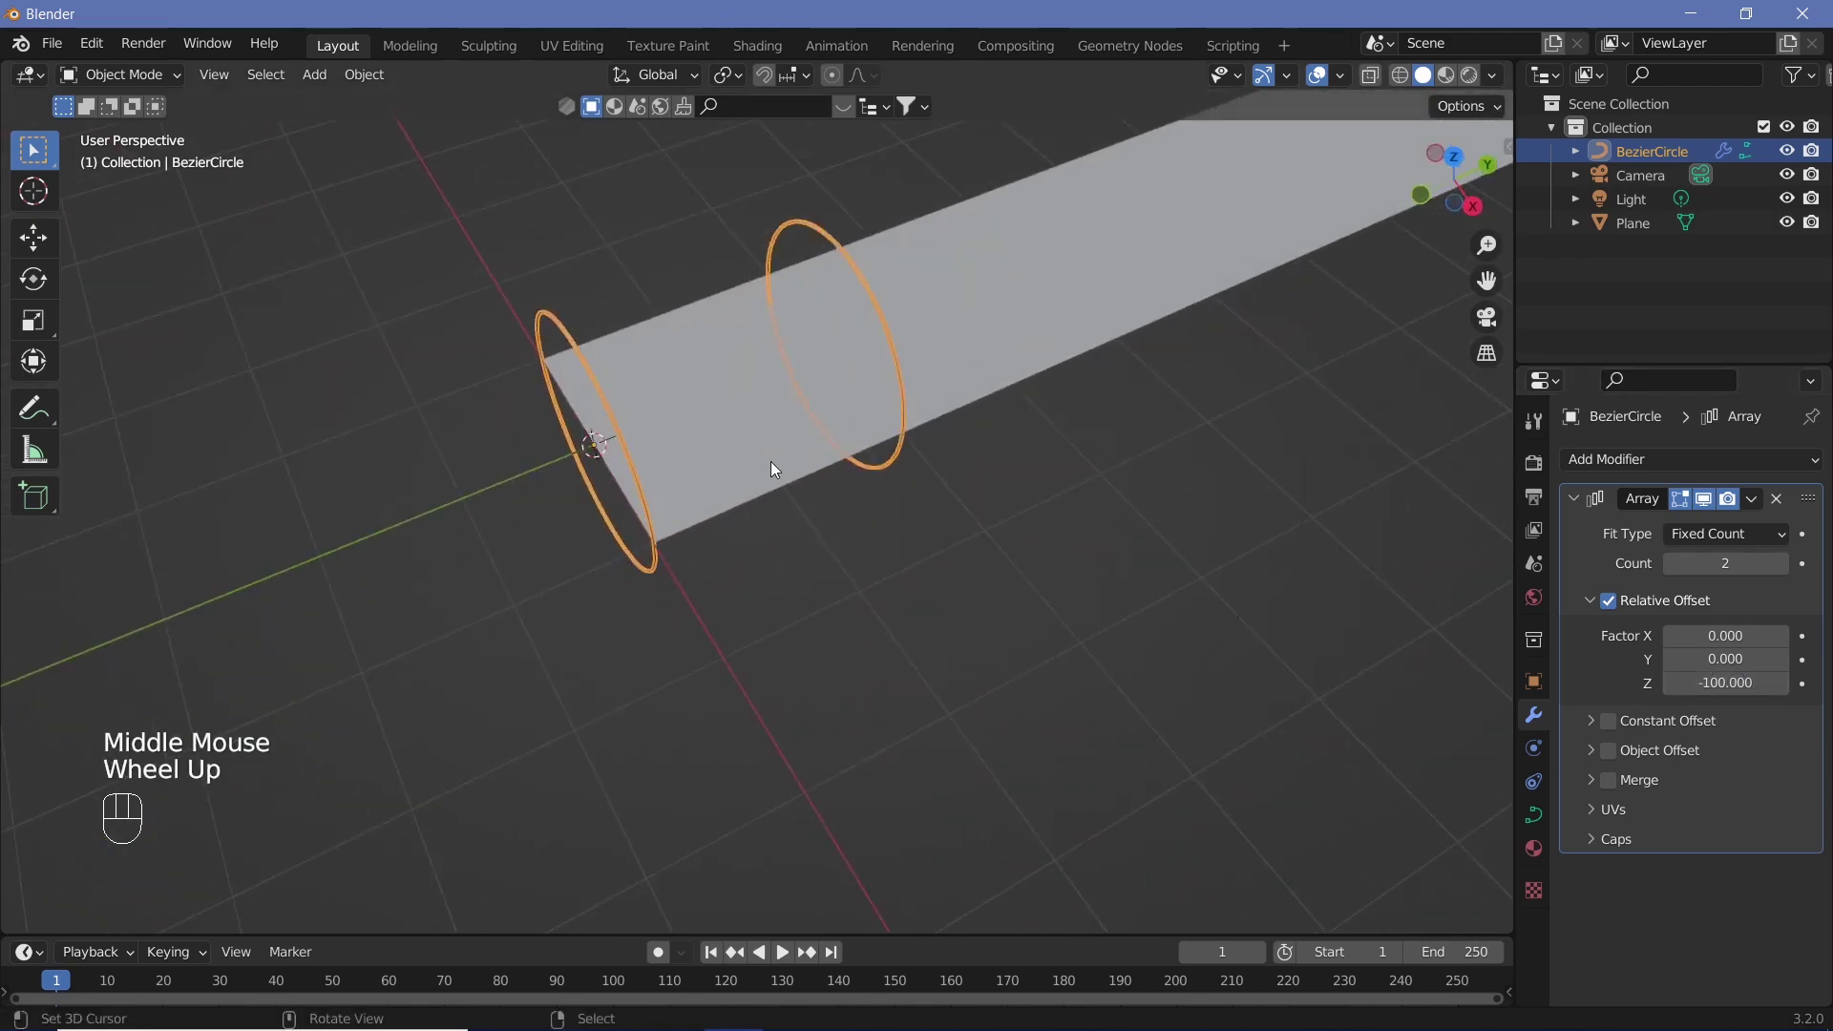
click(1719, 684)
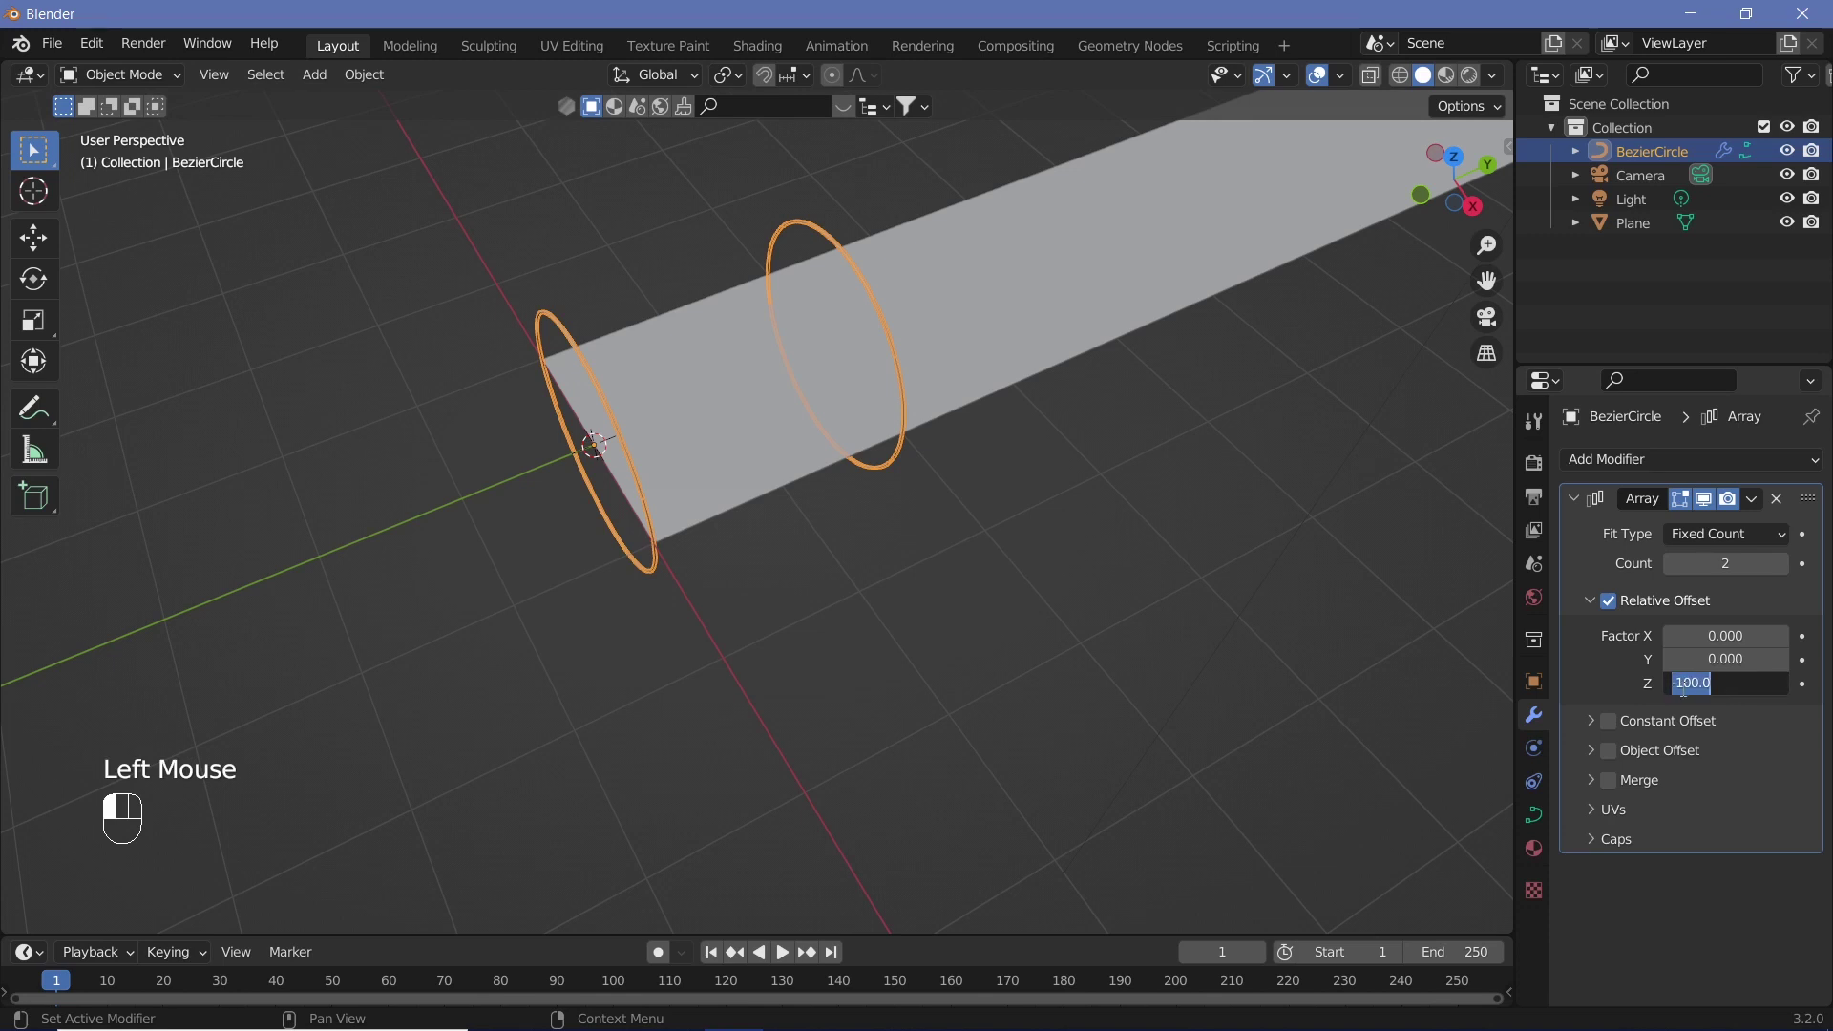
drag(1683, 691, 1699, 697)
key(BackSpace)
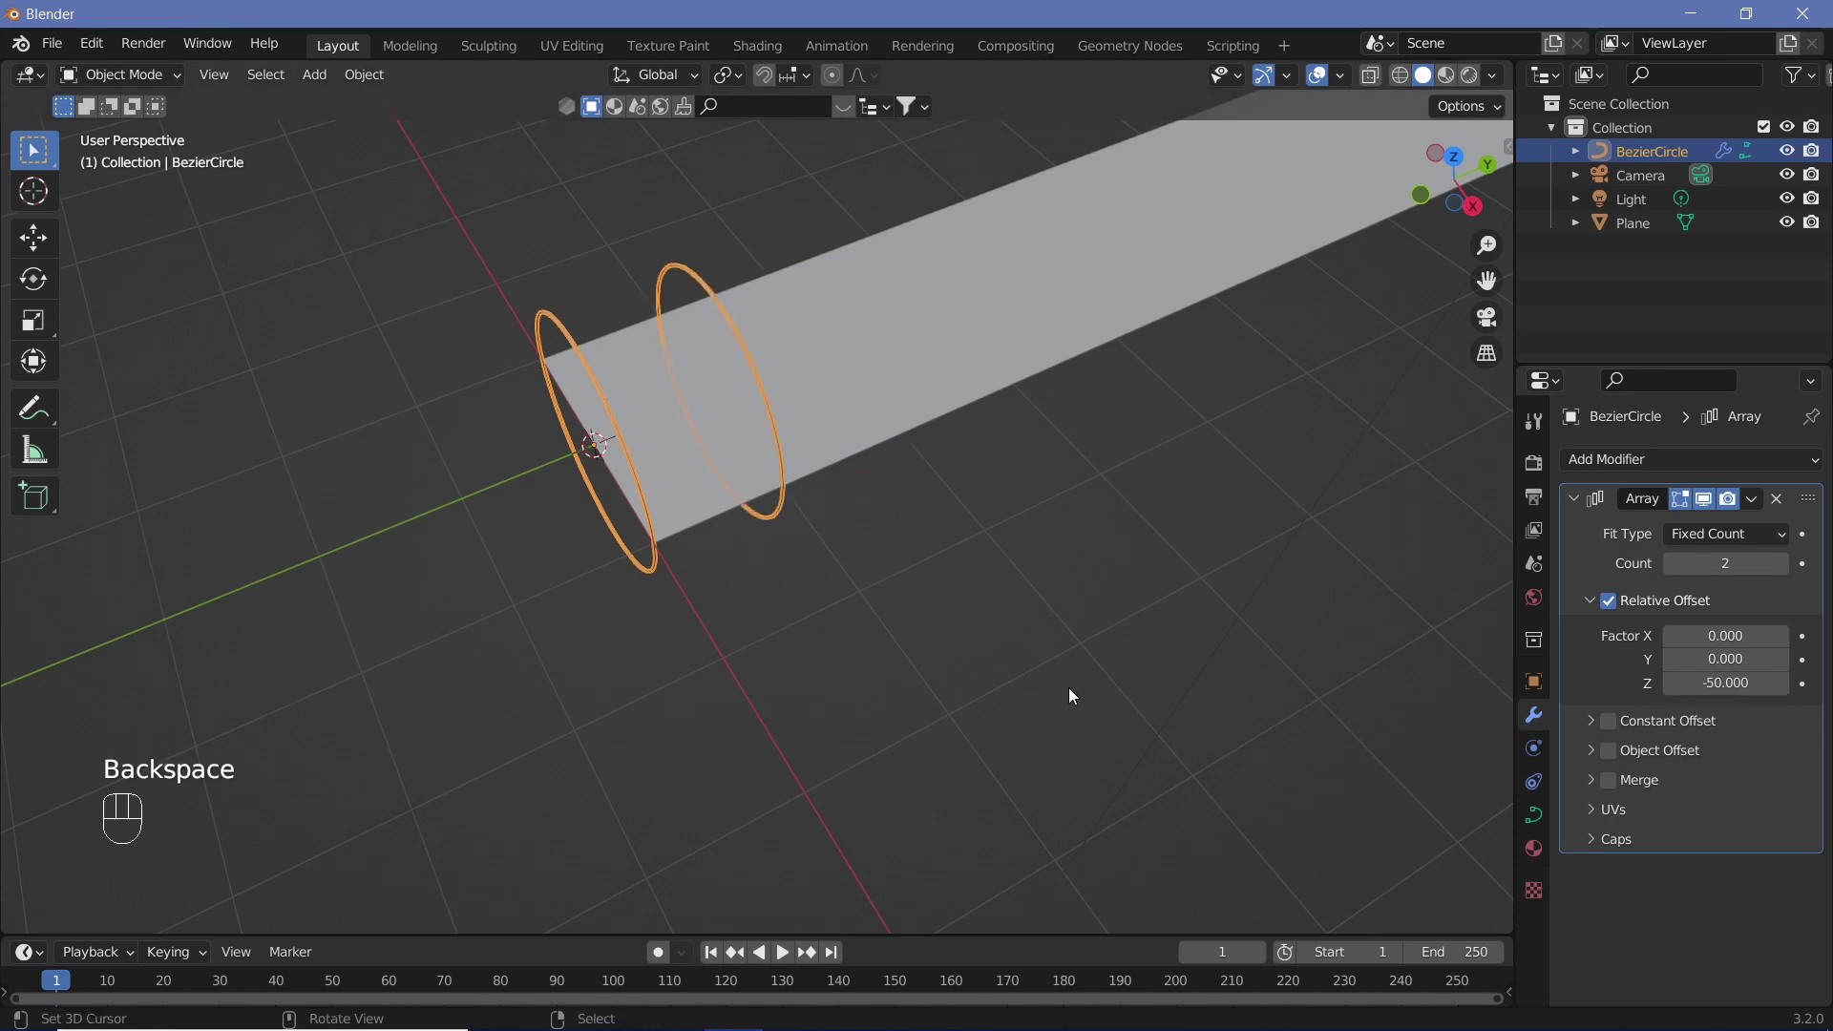
text(5)
key(Return)
Raise the array count to 41 rings along the floor strip.
drag(1709, 563, 1726, 563)
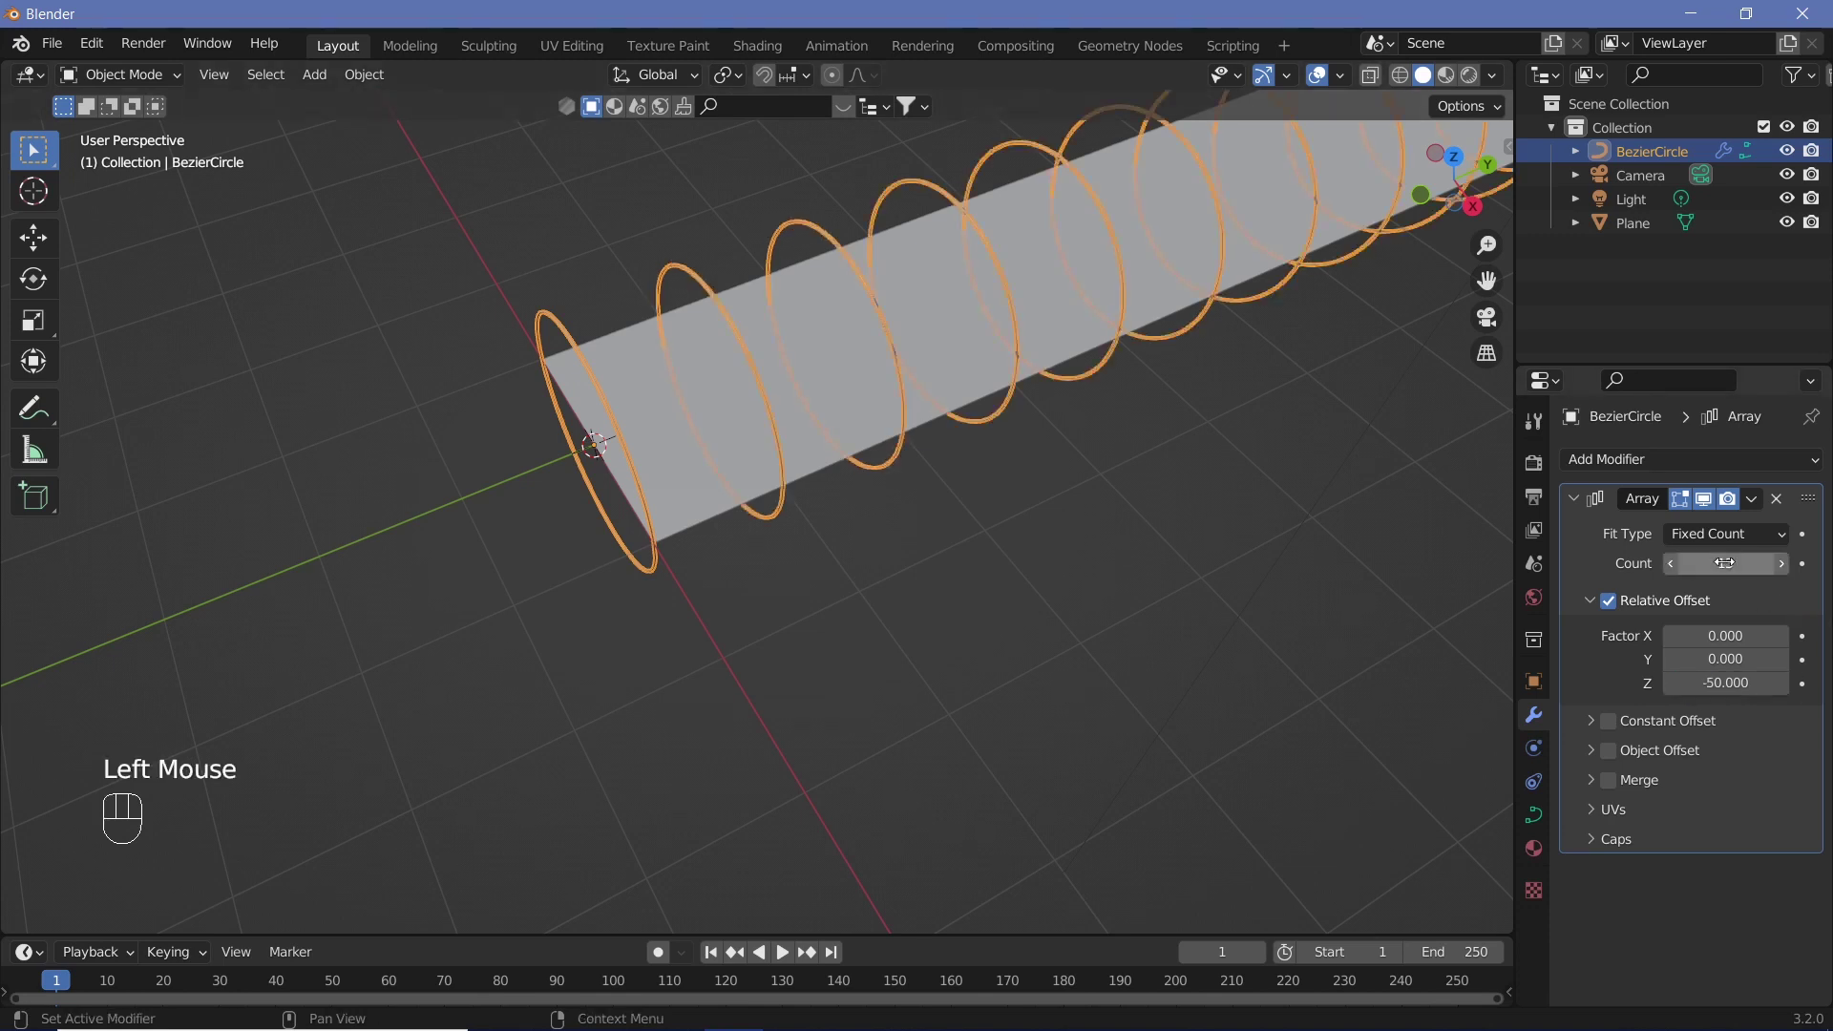
double_click(1726, 563)
text(41)
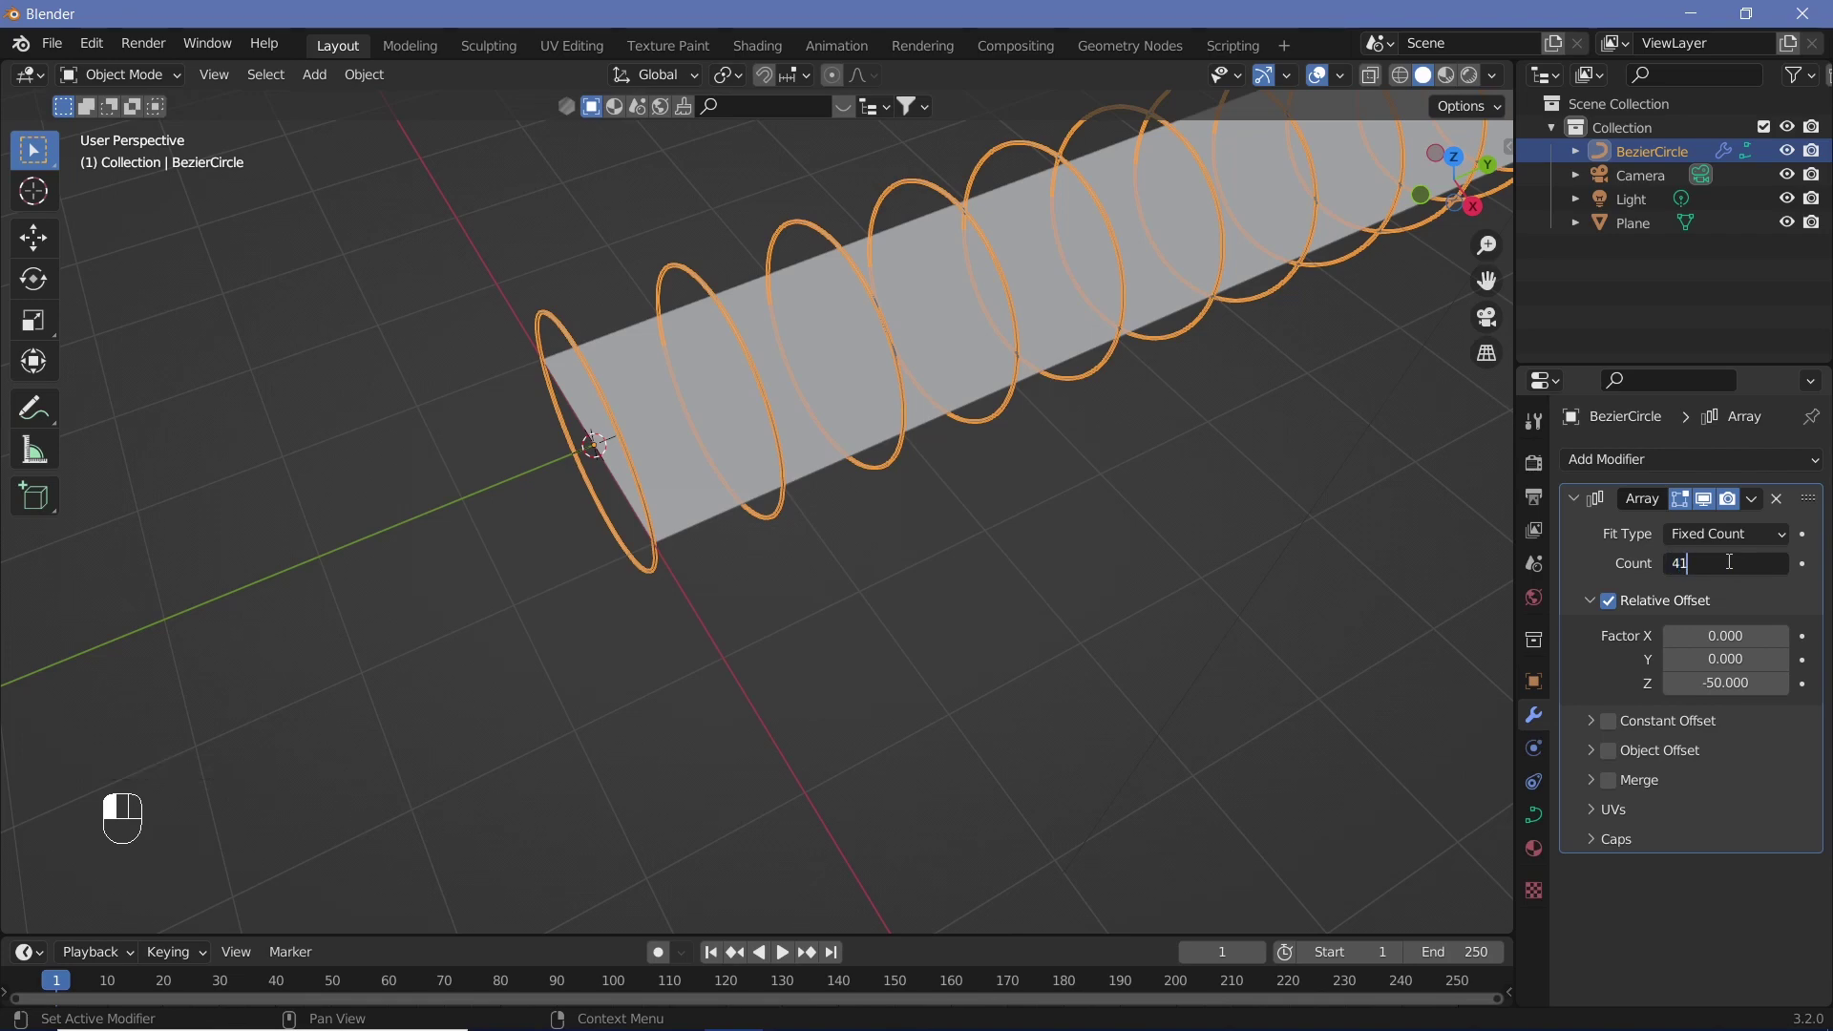
key(Return)
shift+middle_drag(527, 679, 532, 480)
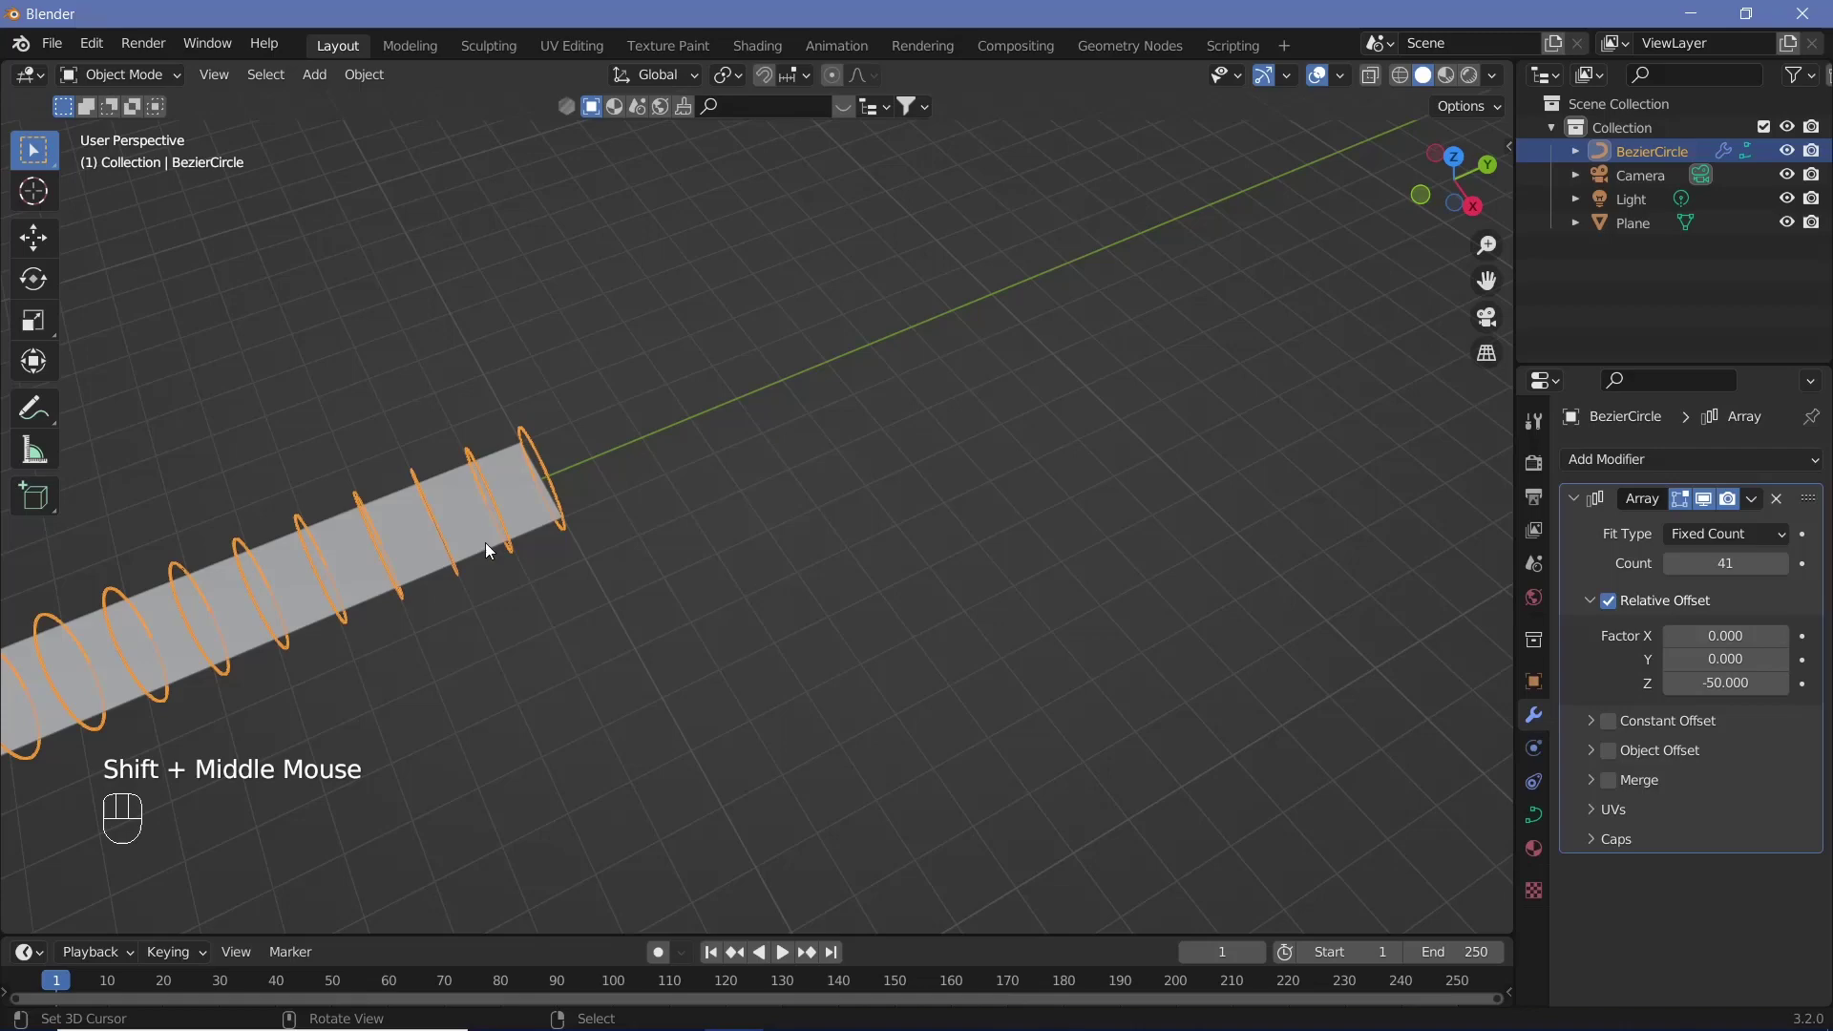
shift+middle_drag(485, 543, 999, 596)
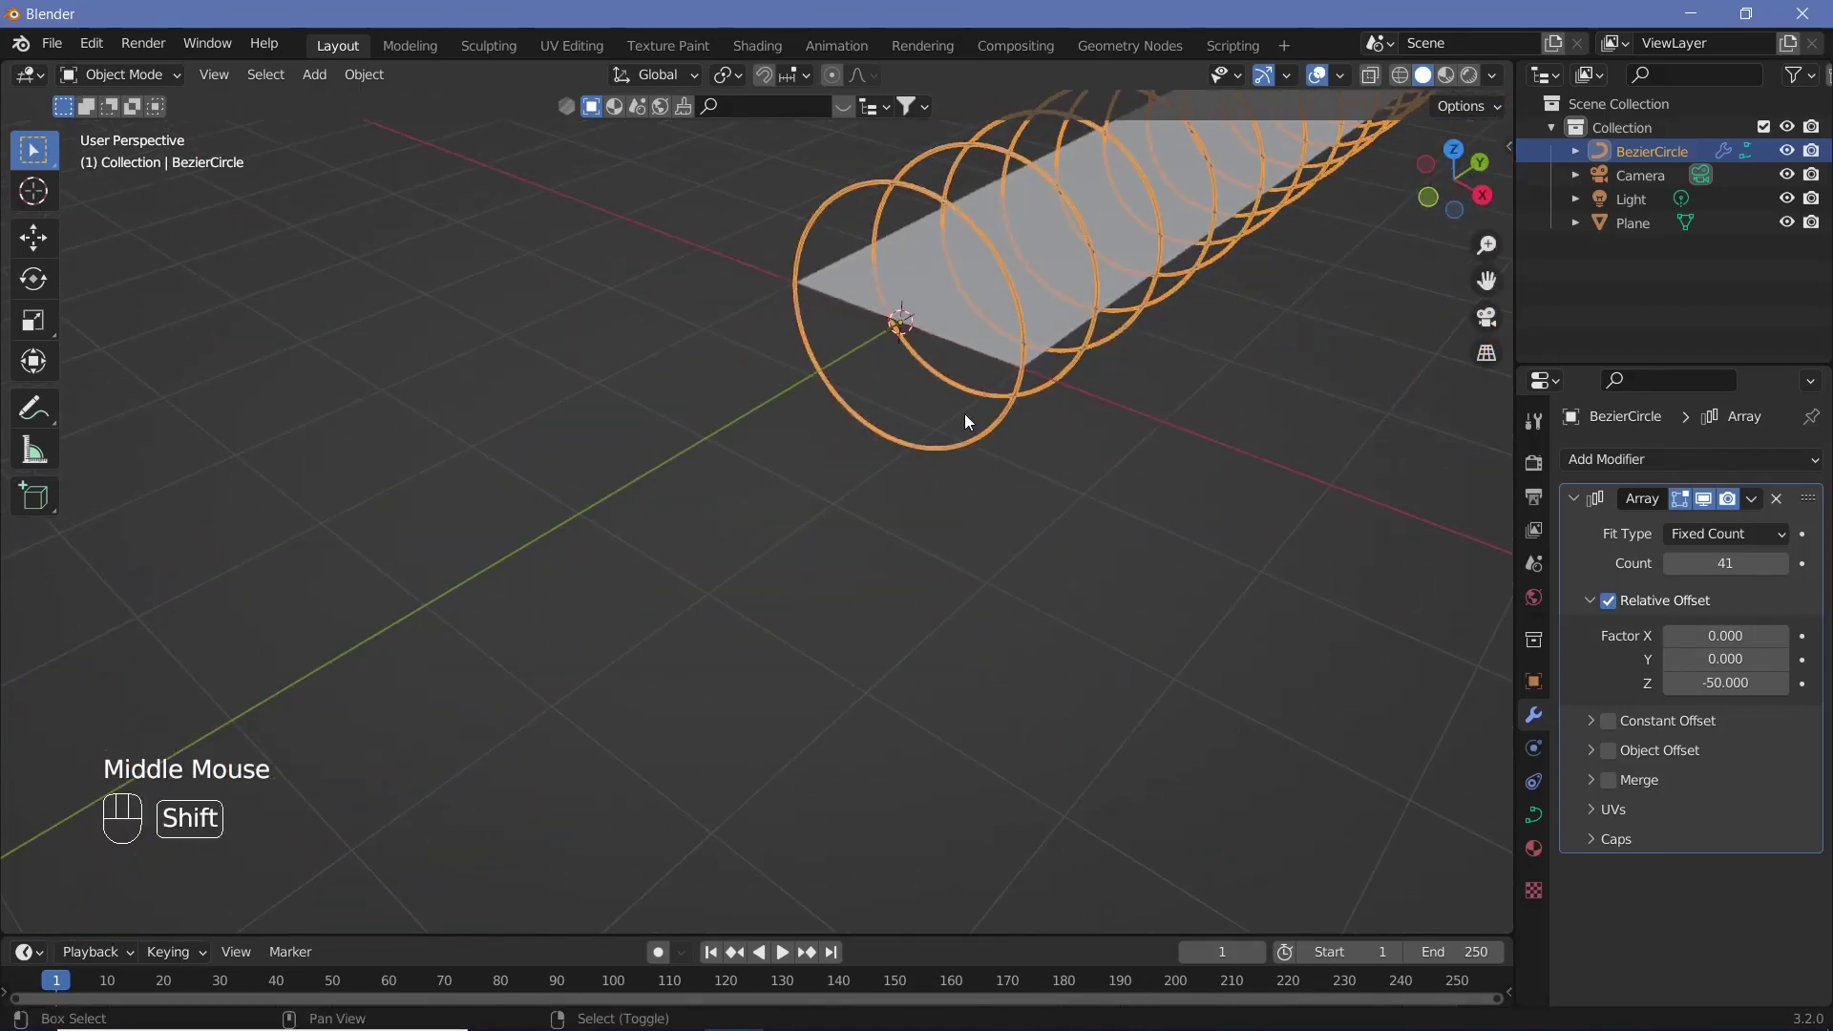
ctrl+middle_drag(949, 350, 1039, 558)
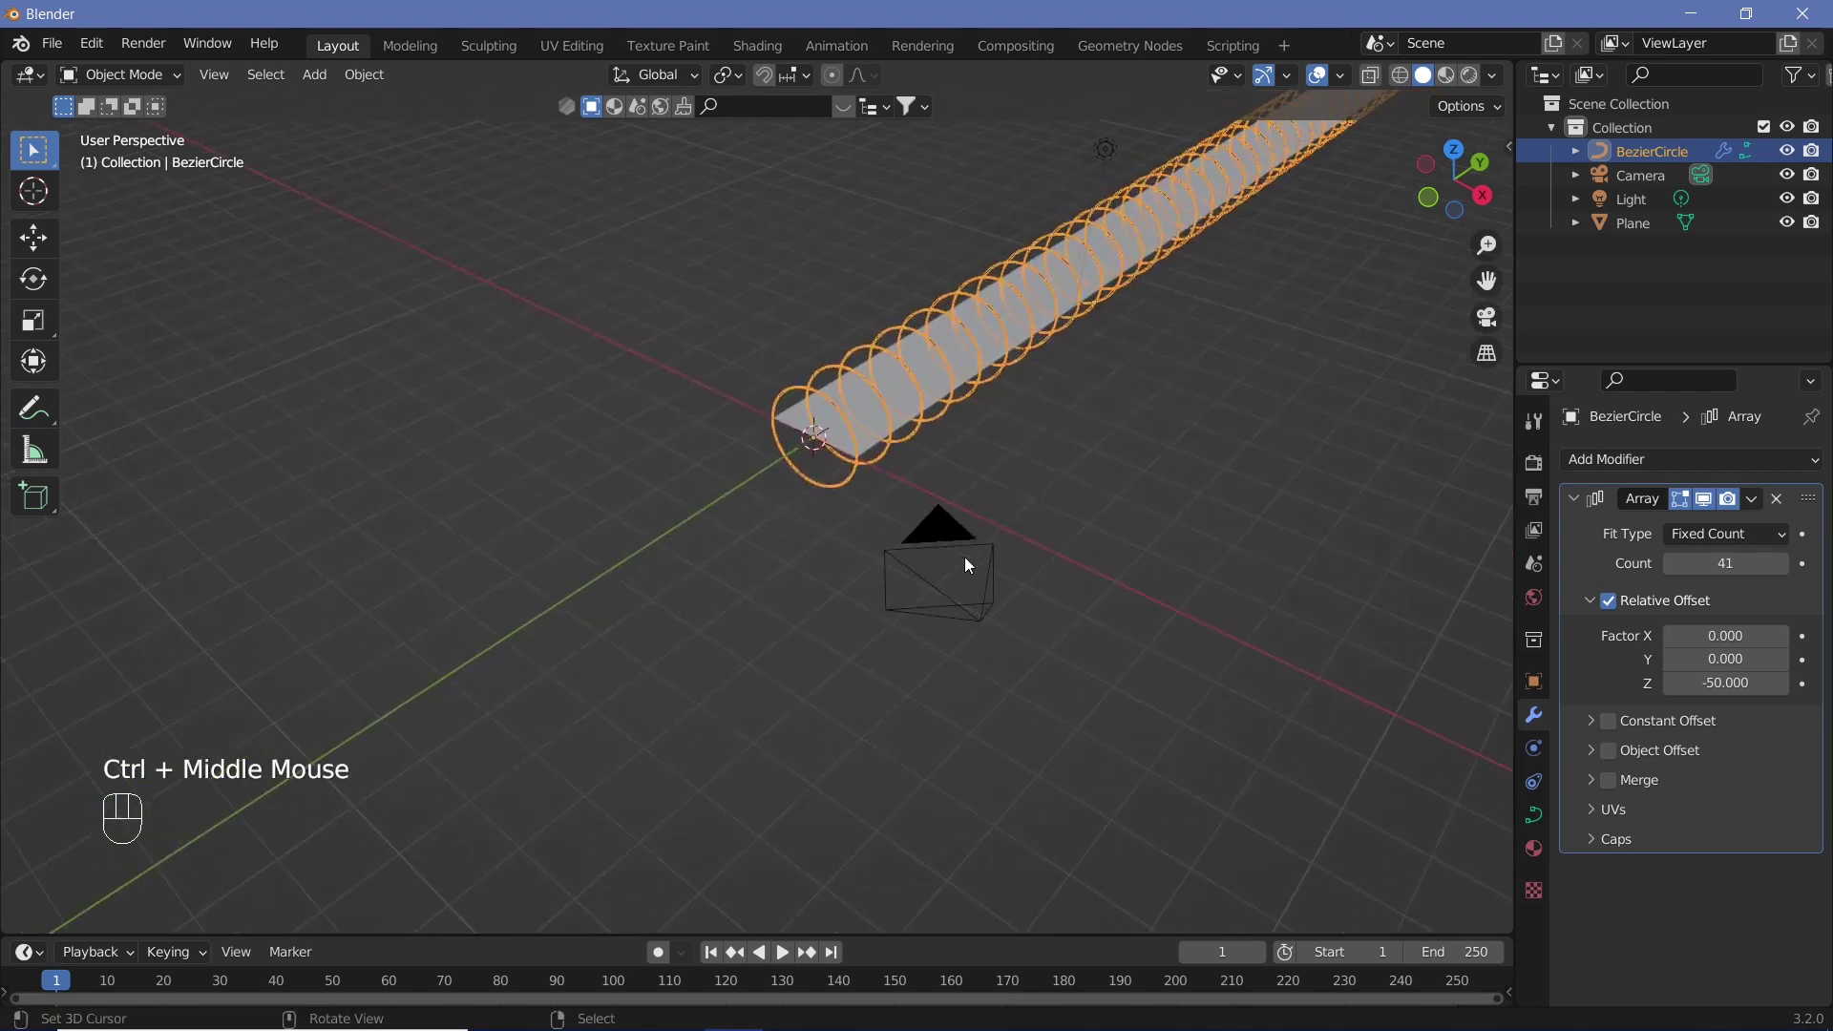
Select the camera, clear its location and rotation, and rotate it 90° on X.
right_click(1039, 590)
right_click(929, 586)
right_click(930, 586)
key(alt+g)
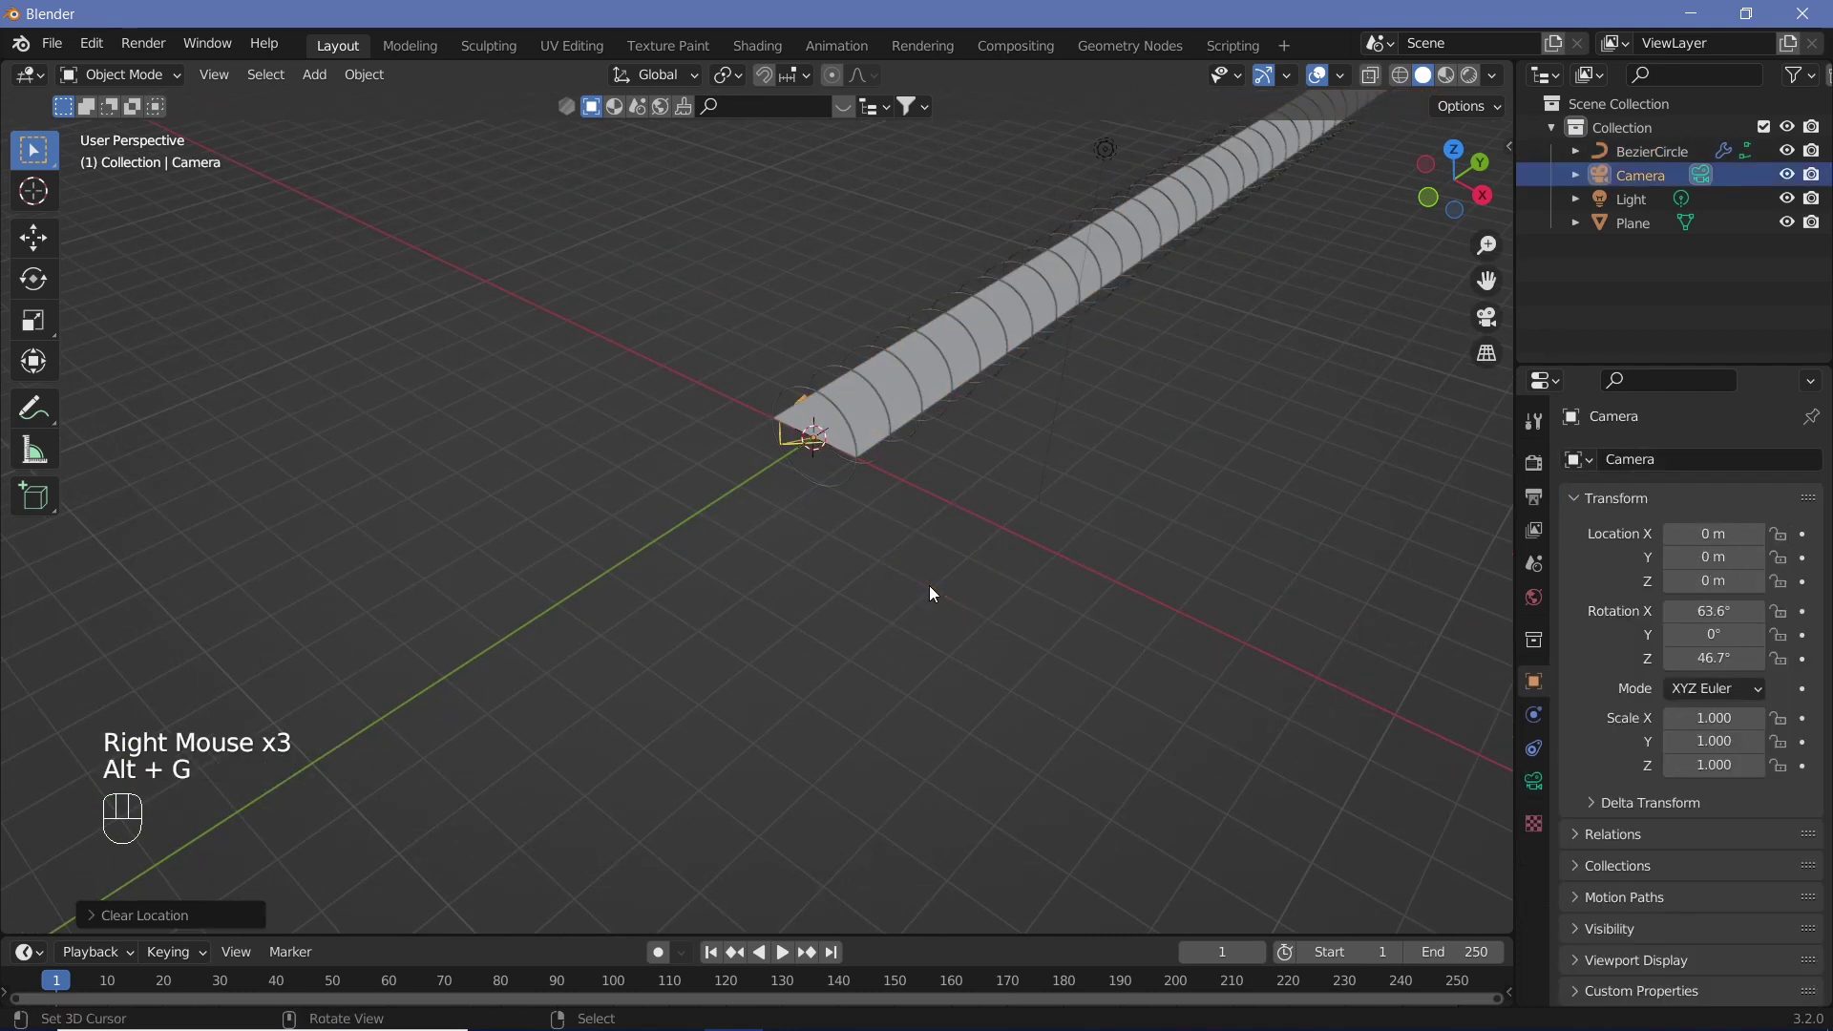
key(alt+r)
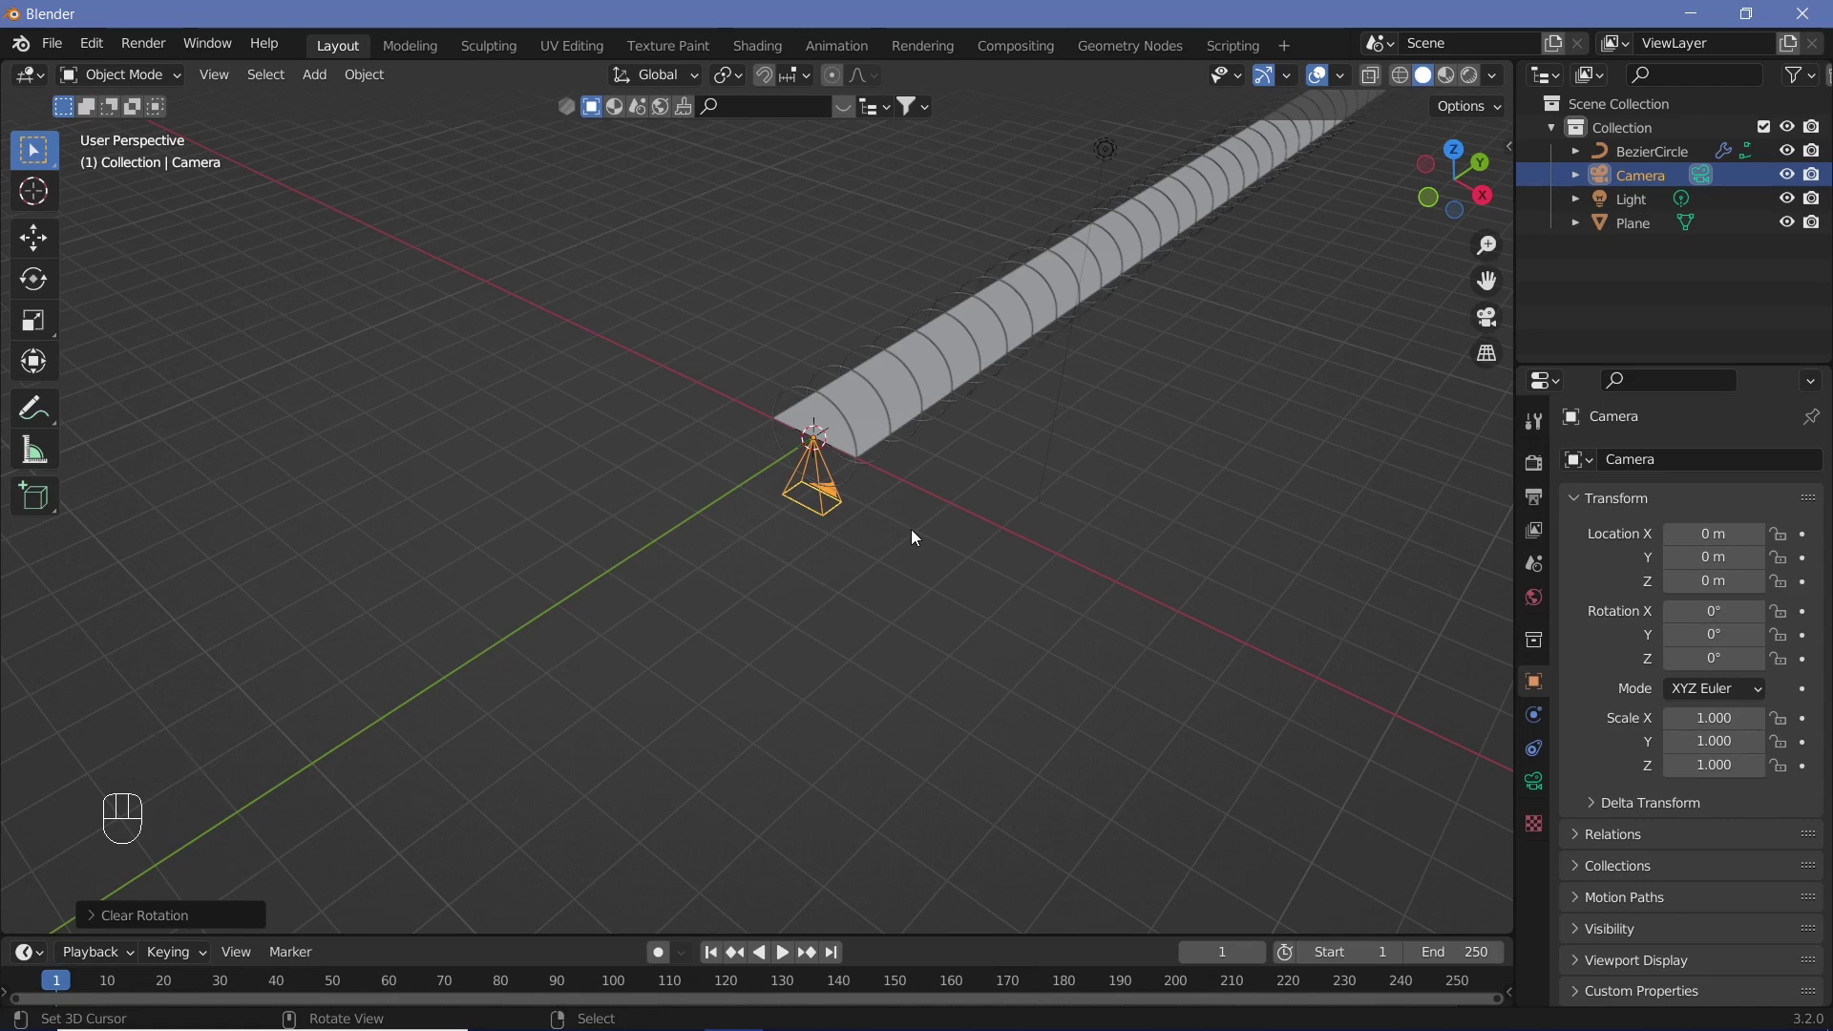
key(r)
key(x)
key(9)
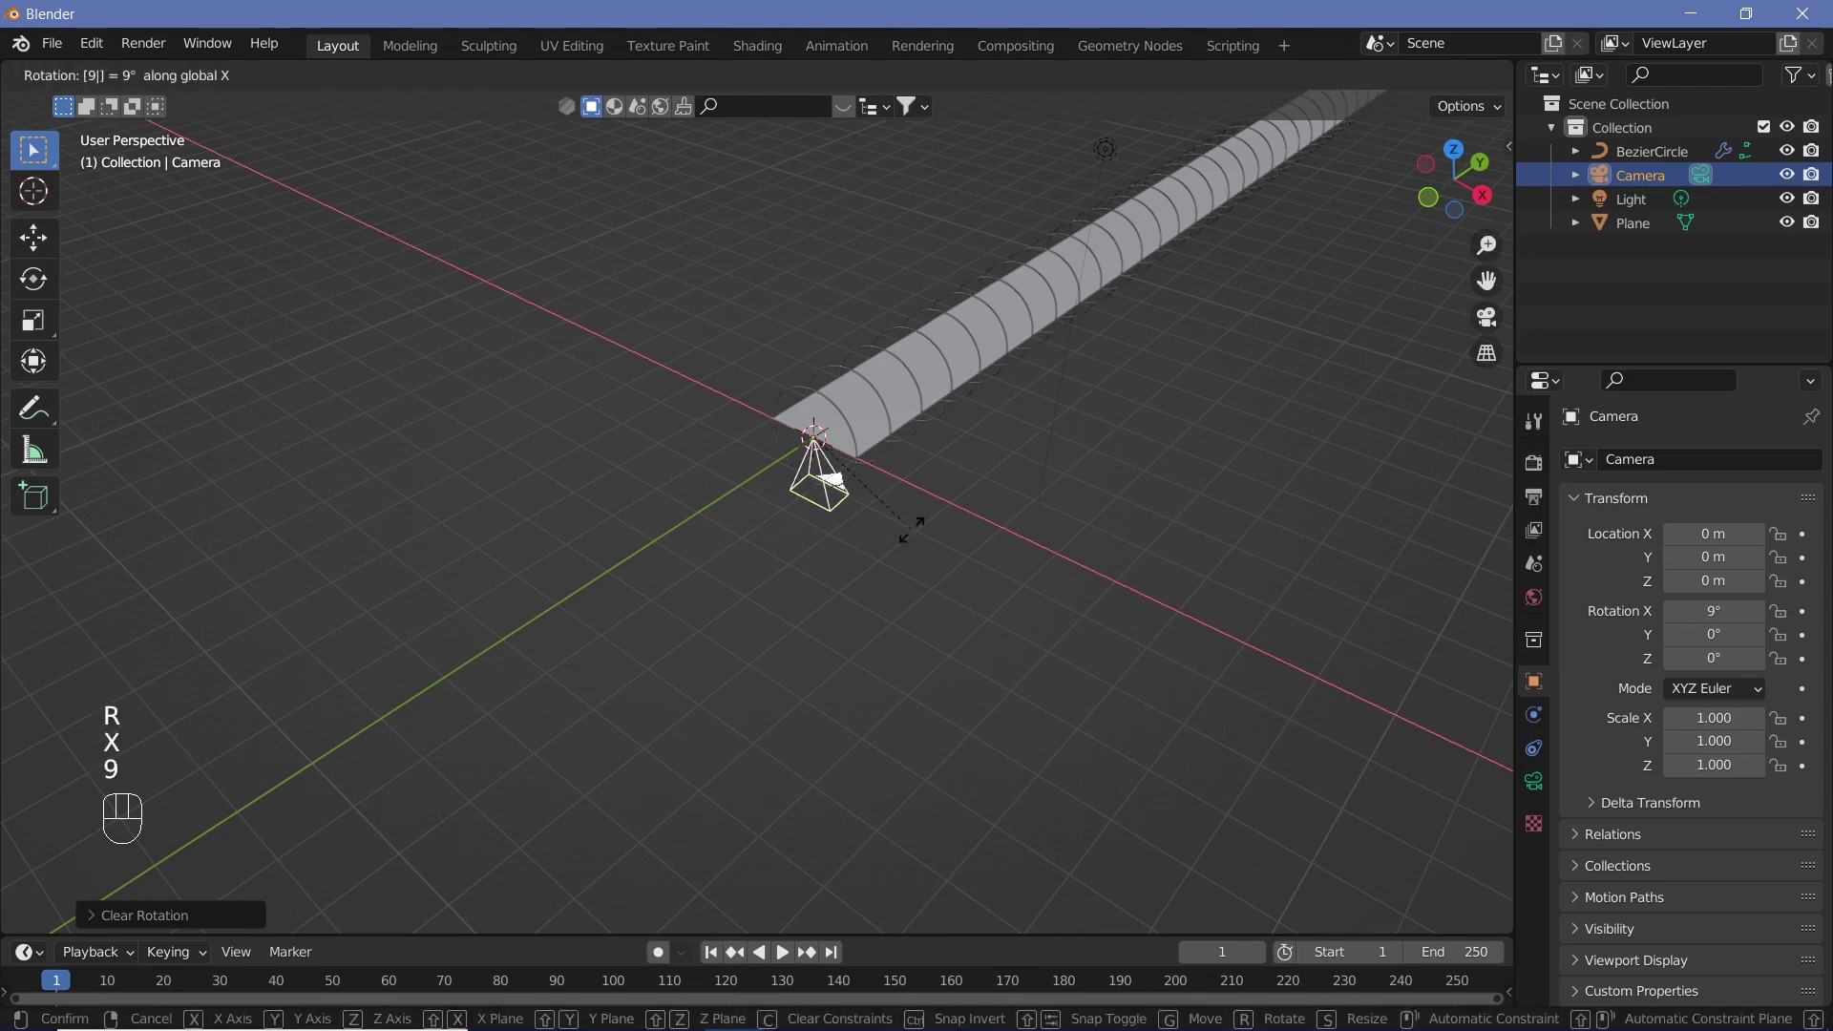
key(0)
key(Return)
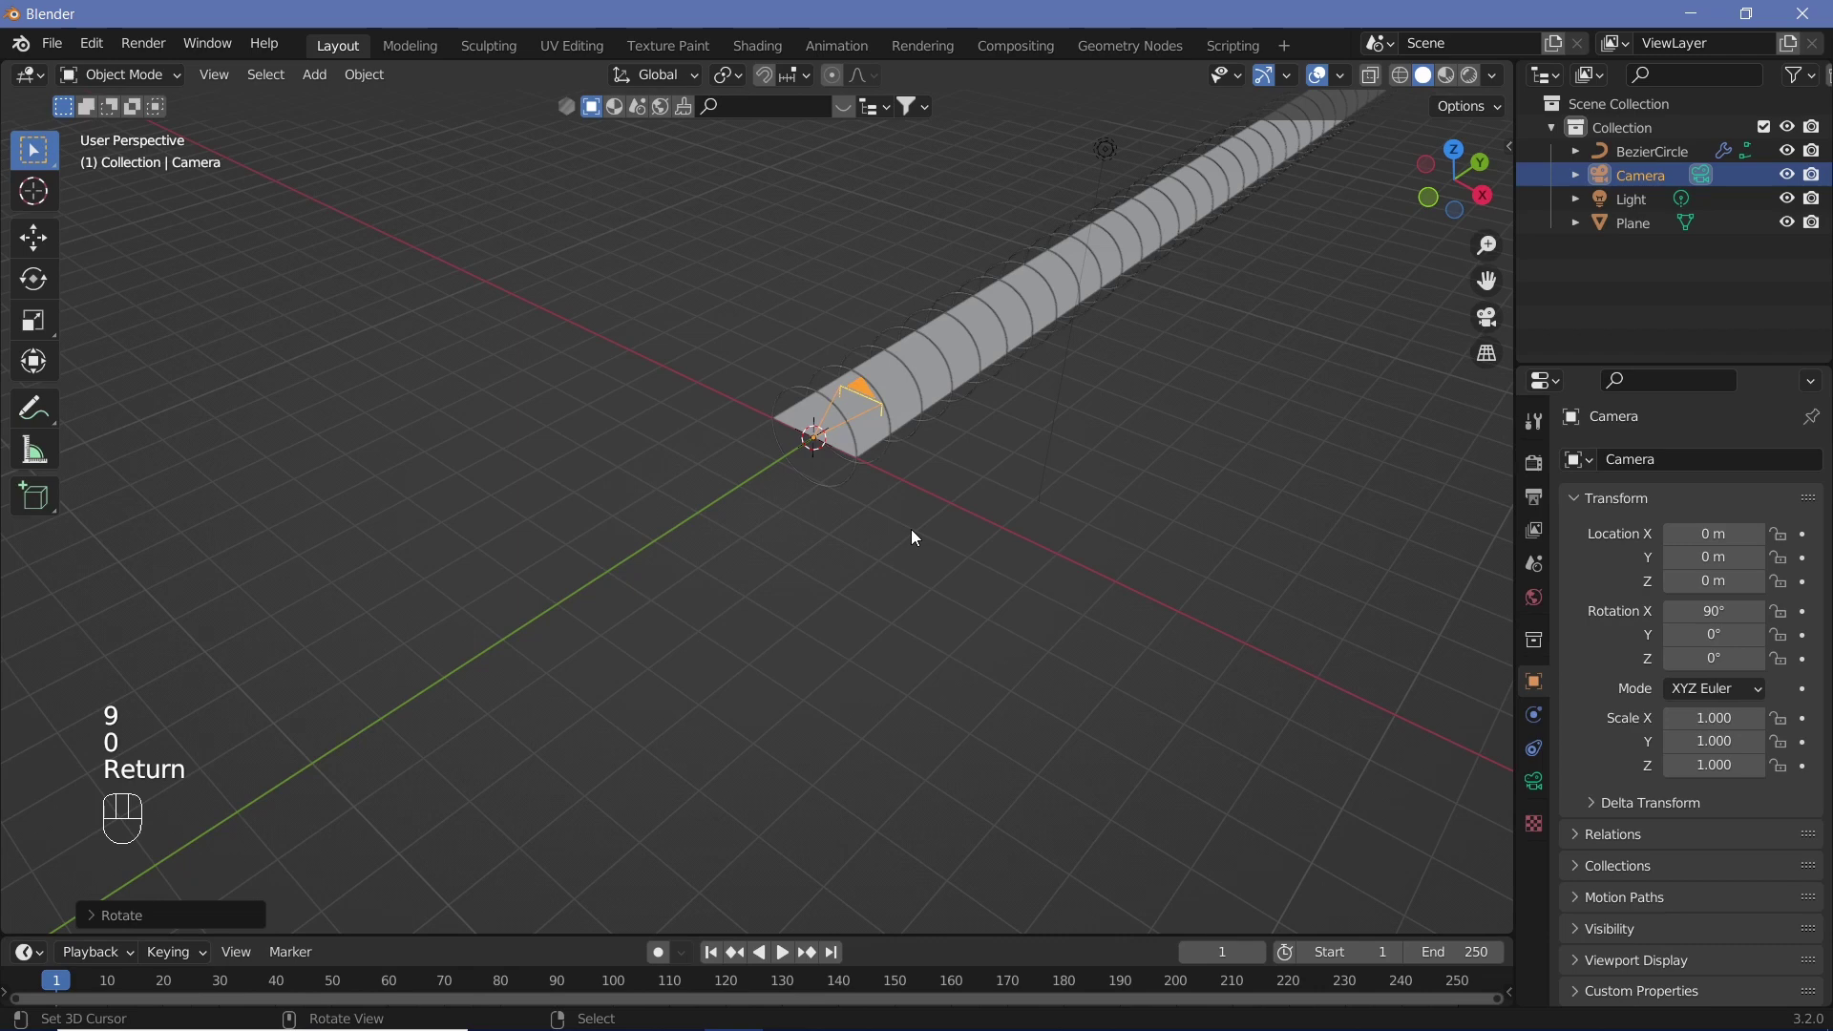
Move the camera to Y 1 m and Z about 0.34 m, then look through it.
key(g)
key(y)
ctrl+click(936, 515)
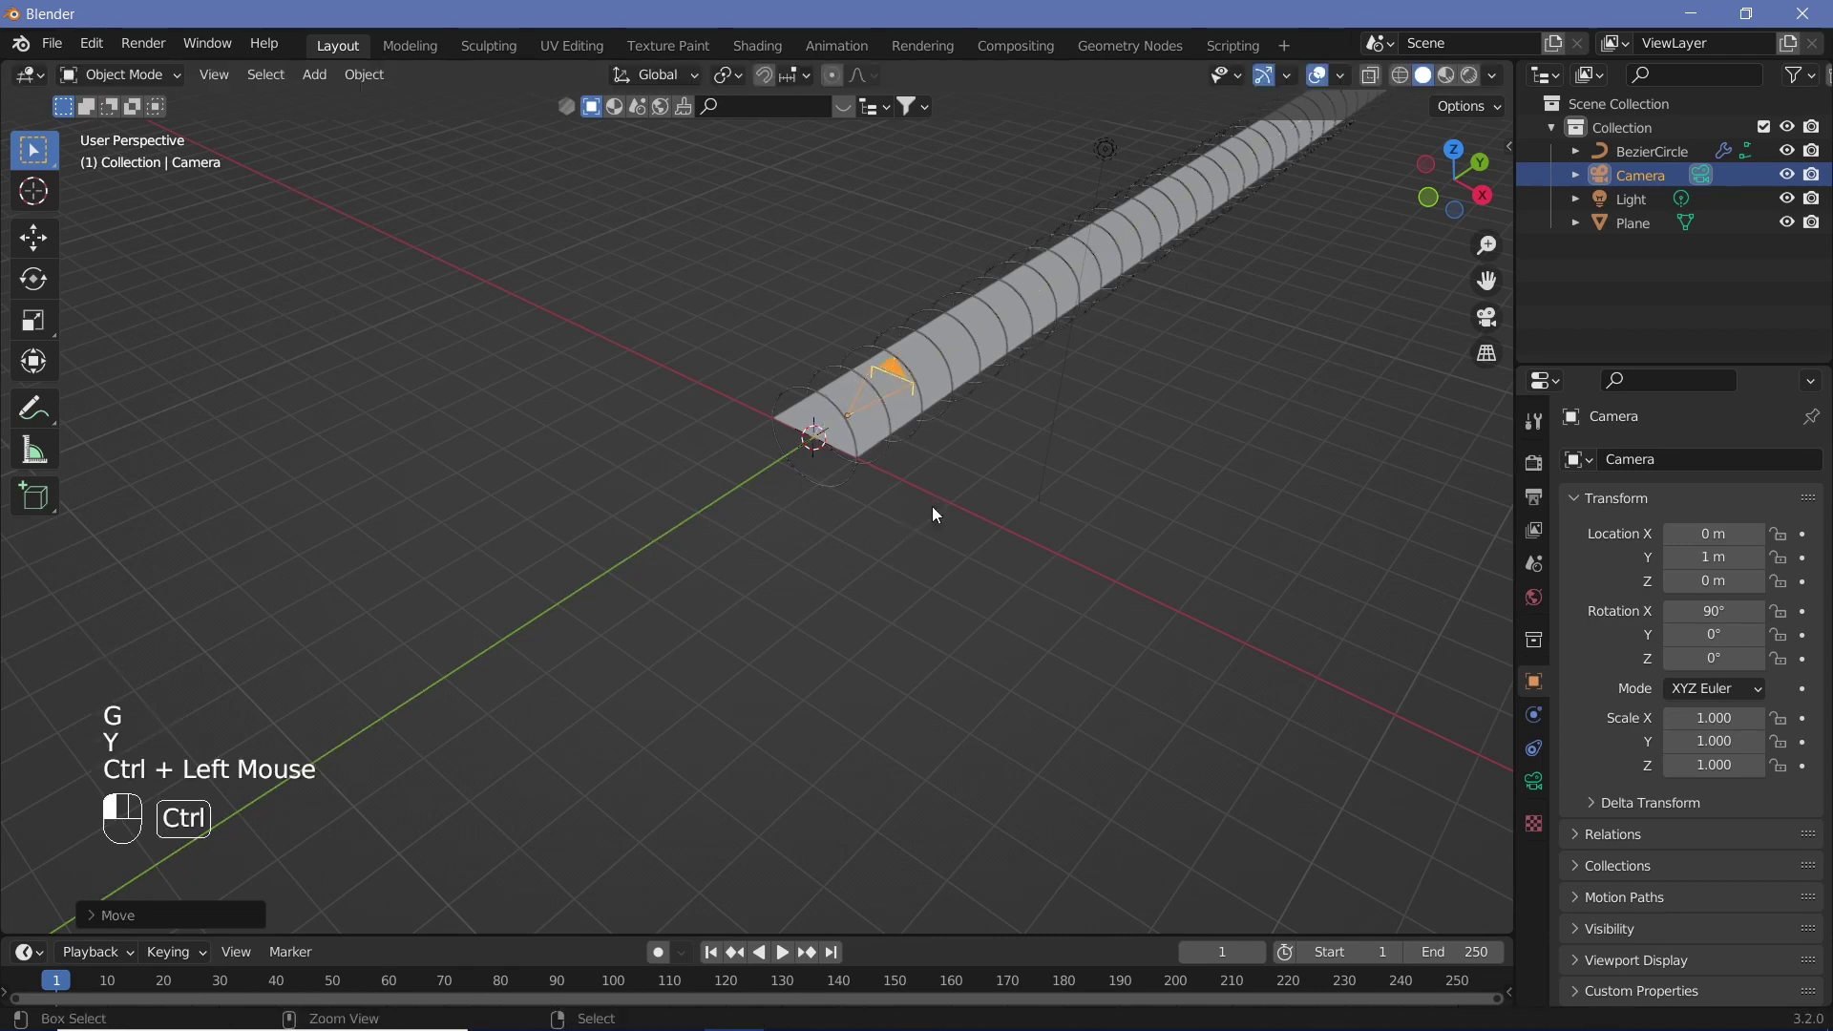
key(g)
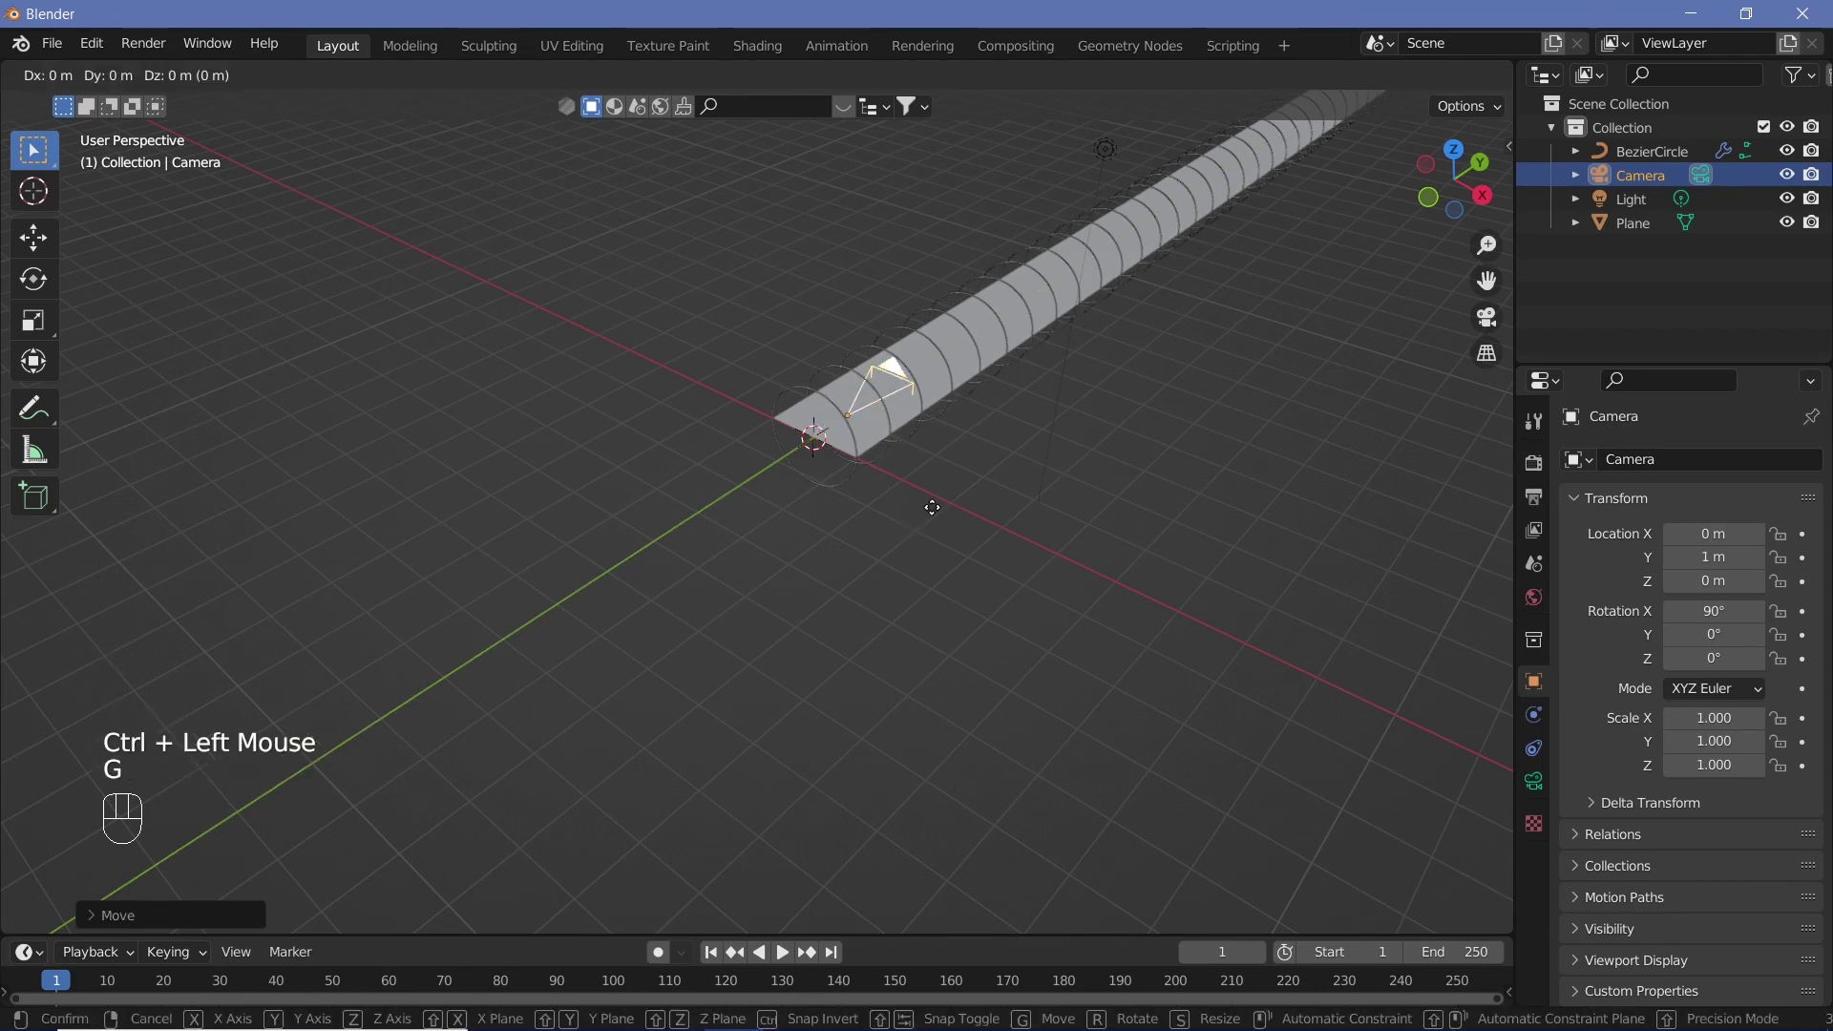
key(z)
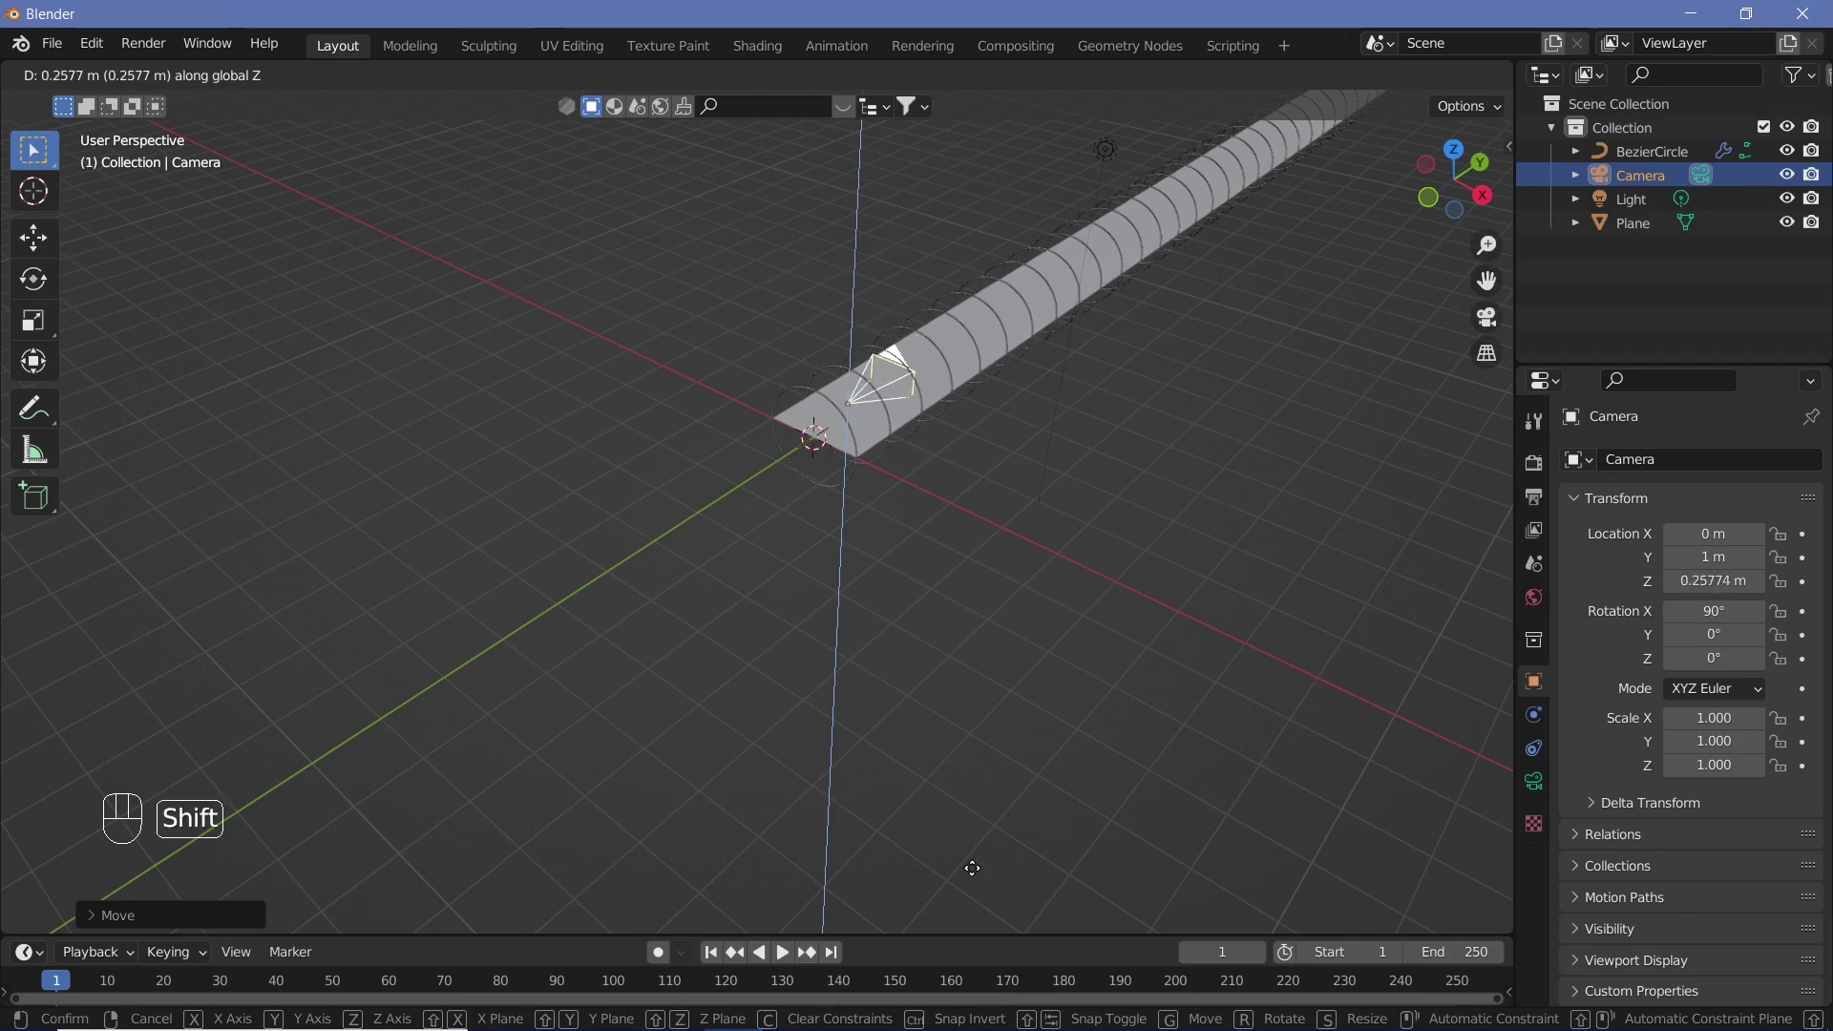
shift+click(971, 830)
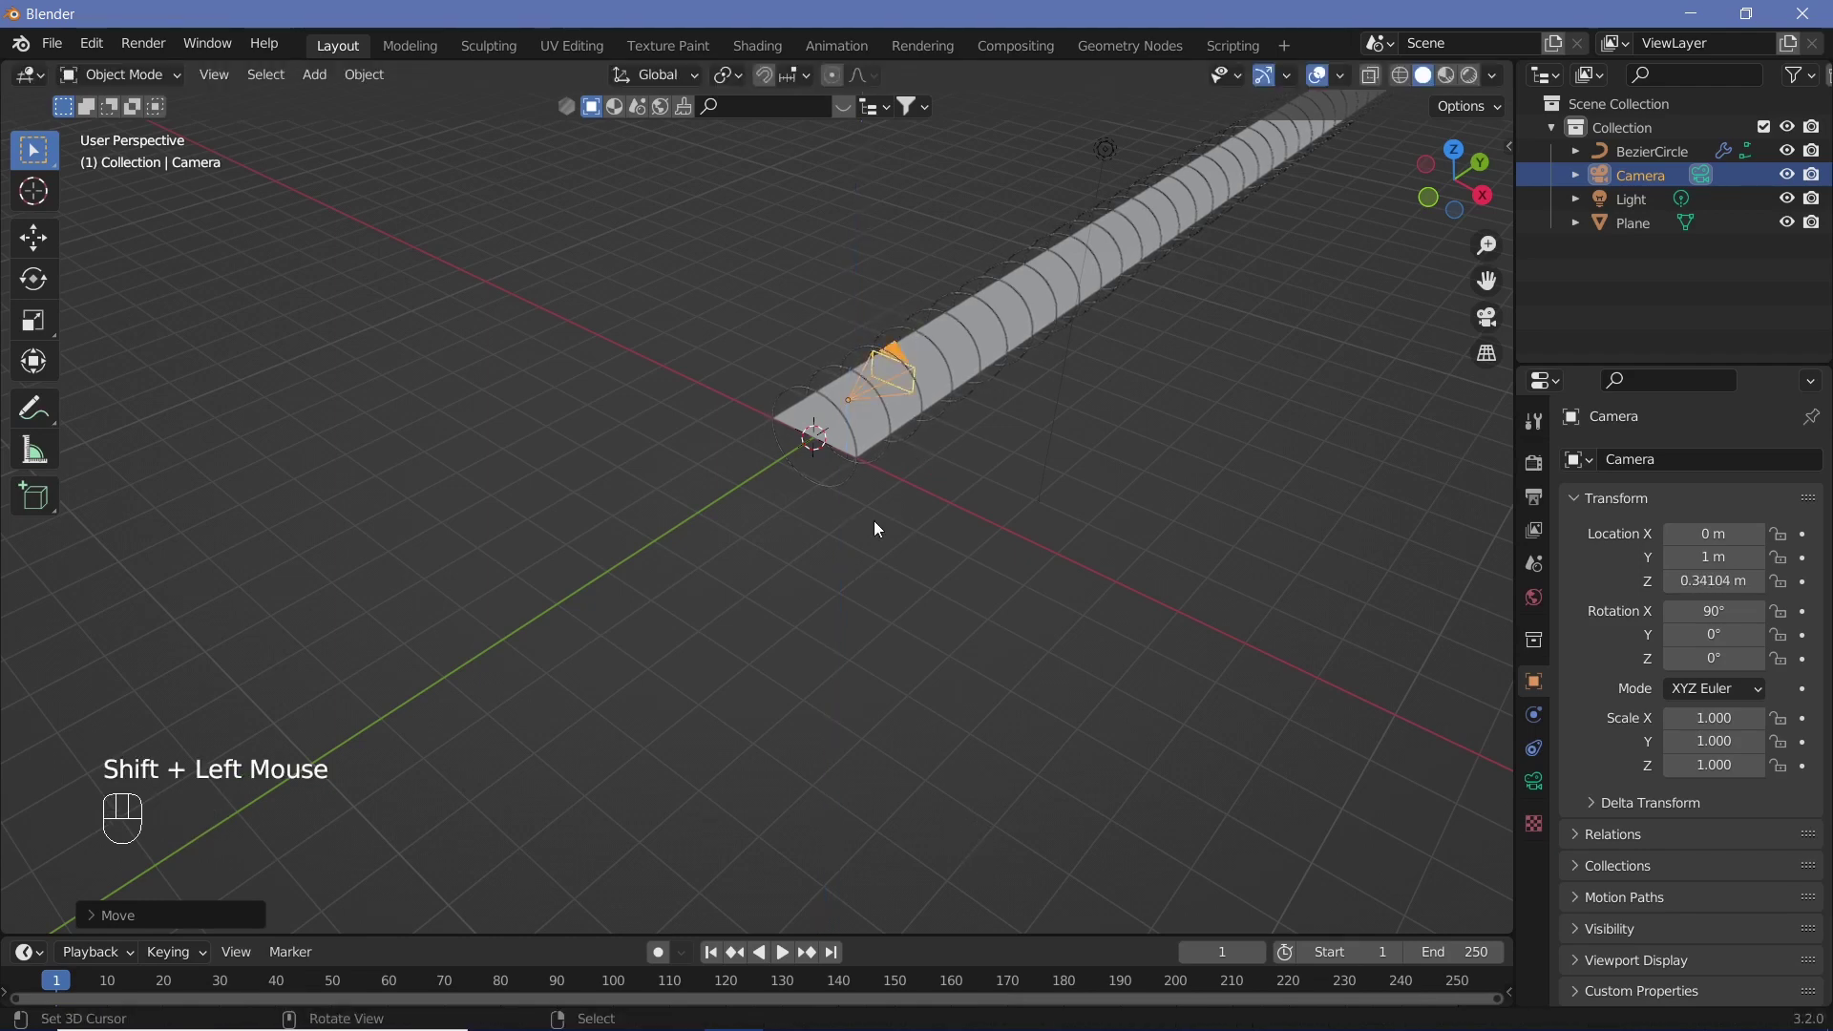
key(KP_0)
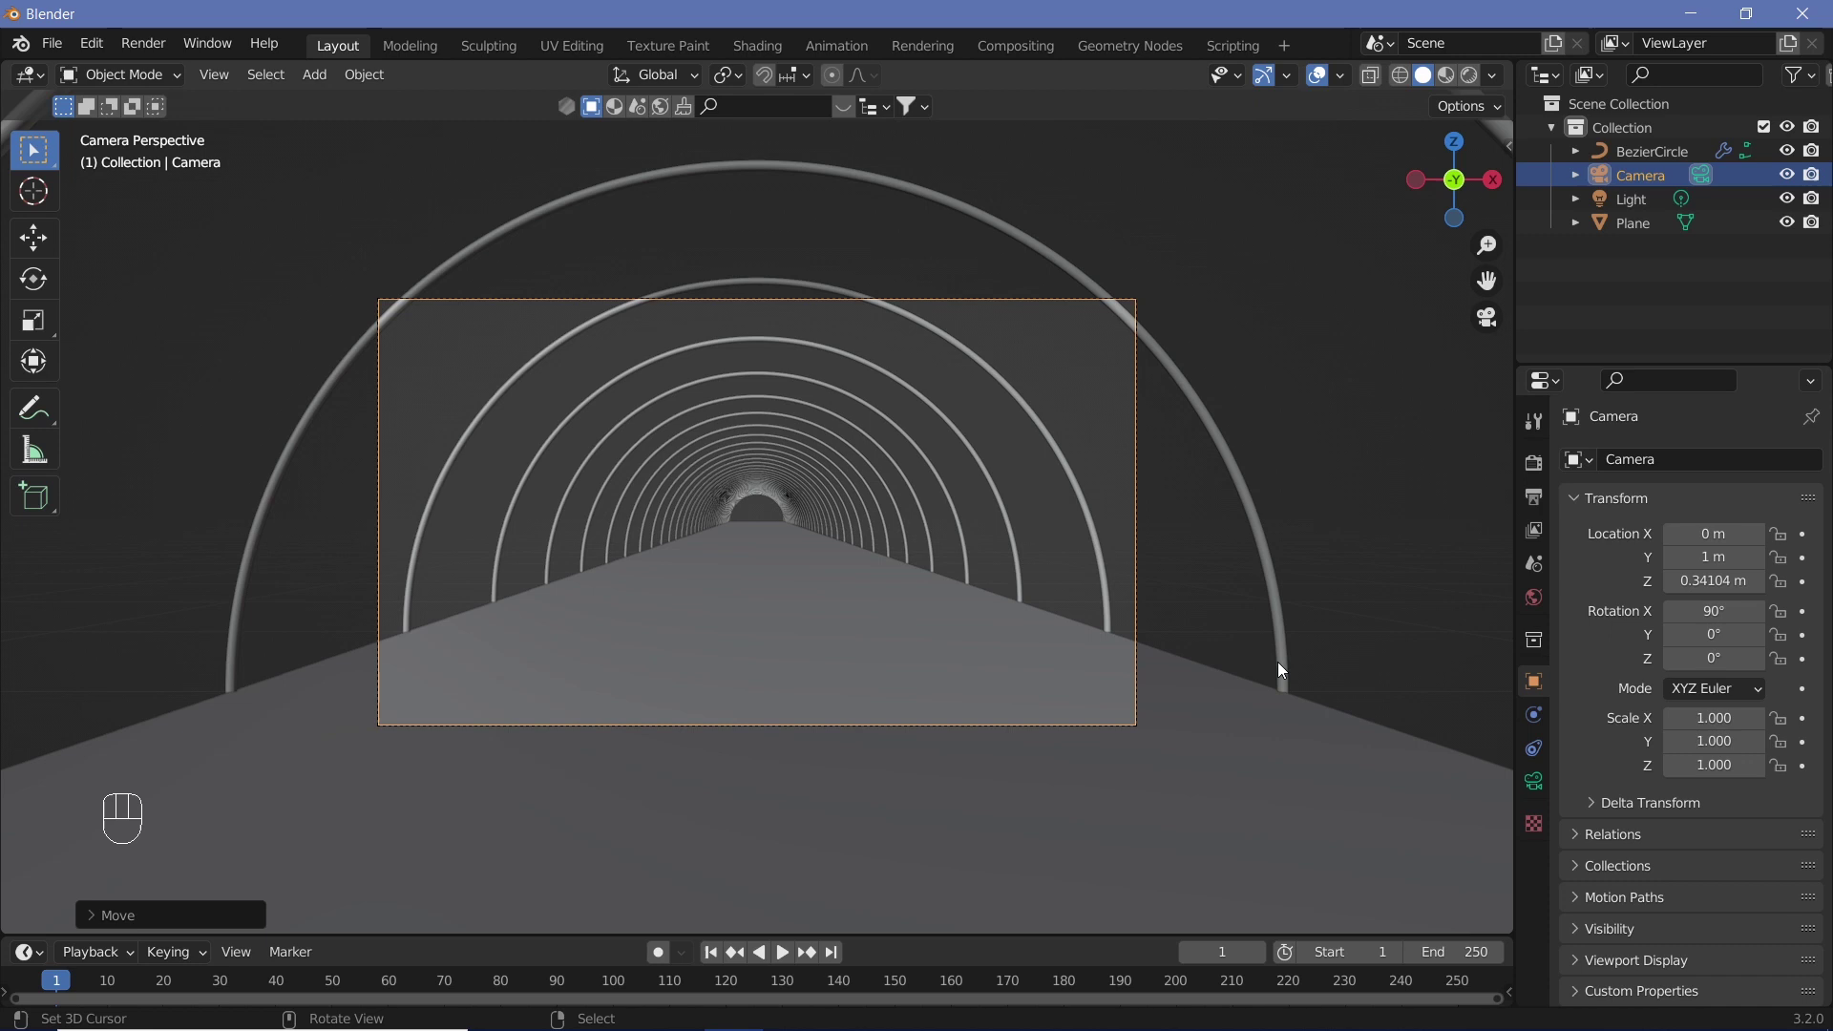
Set the camera focal length to 18 mm and select the BezierCircle ring.
click(1535, 783)
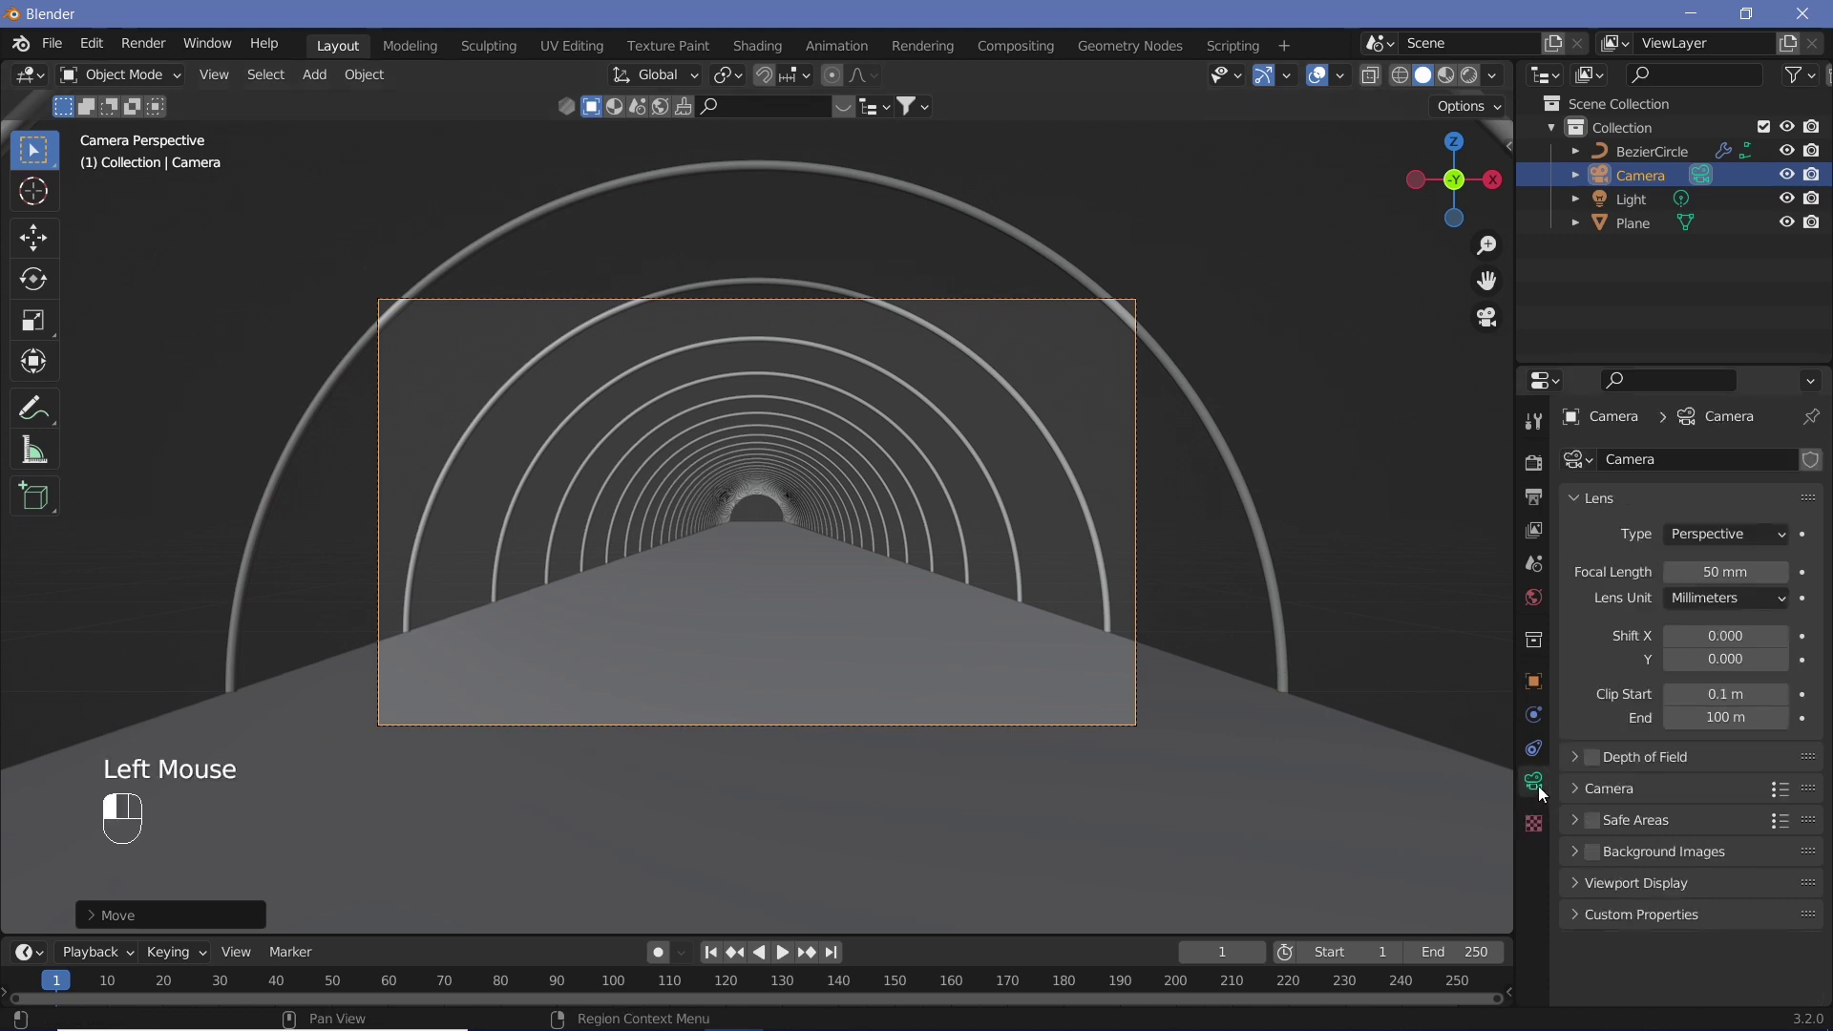
double_click(1725, 572)
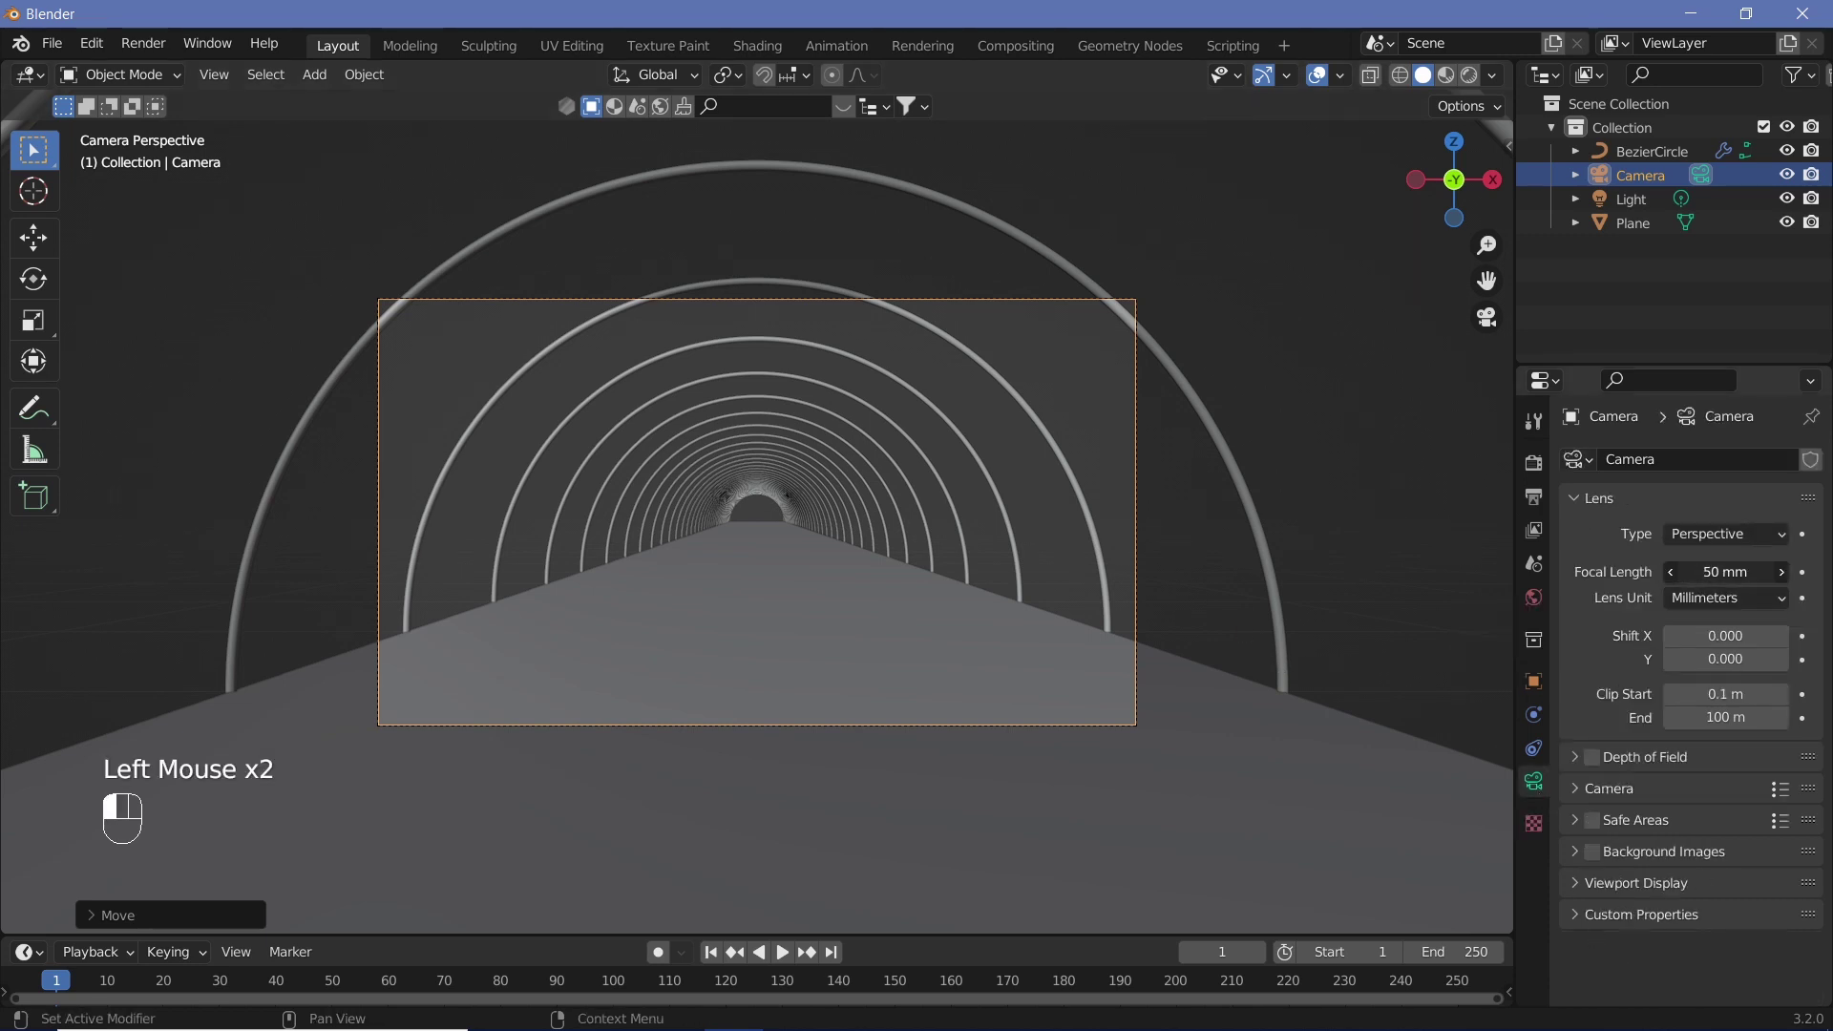
text(30)
key(Return)
mouse_move(1725, 571)
mouse_down()
mouse_move(1671, 572)
mouse_move(1714, 572)
mouse_up()
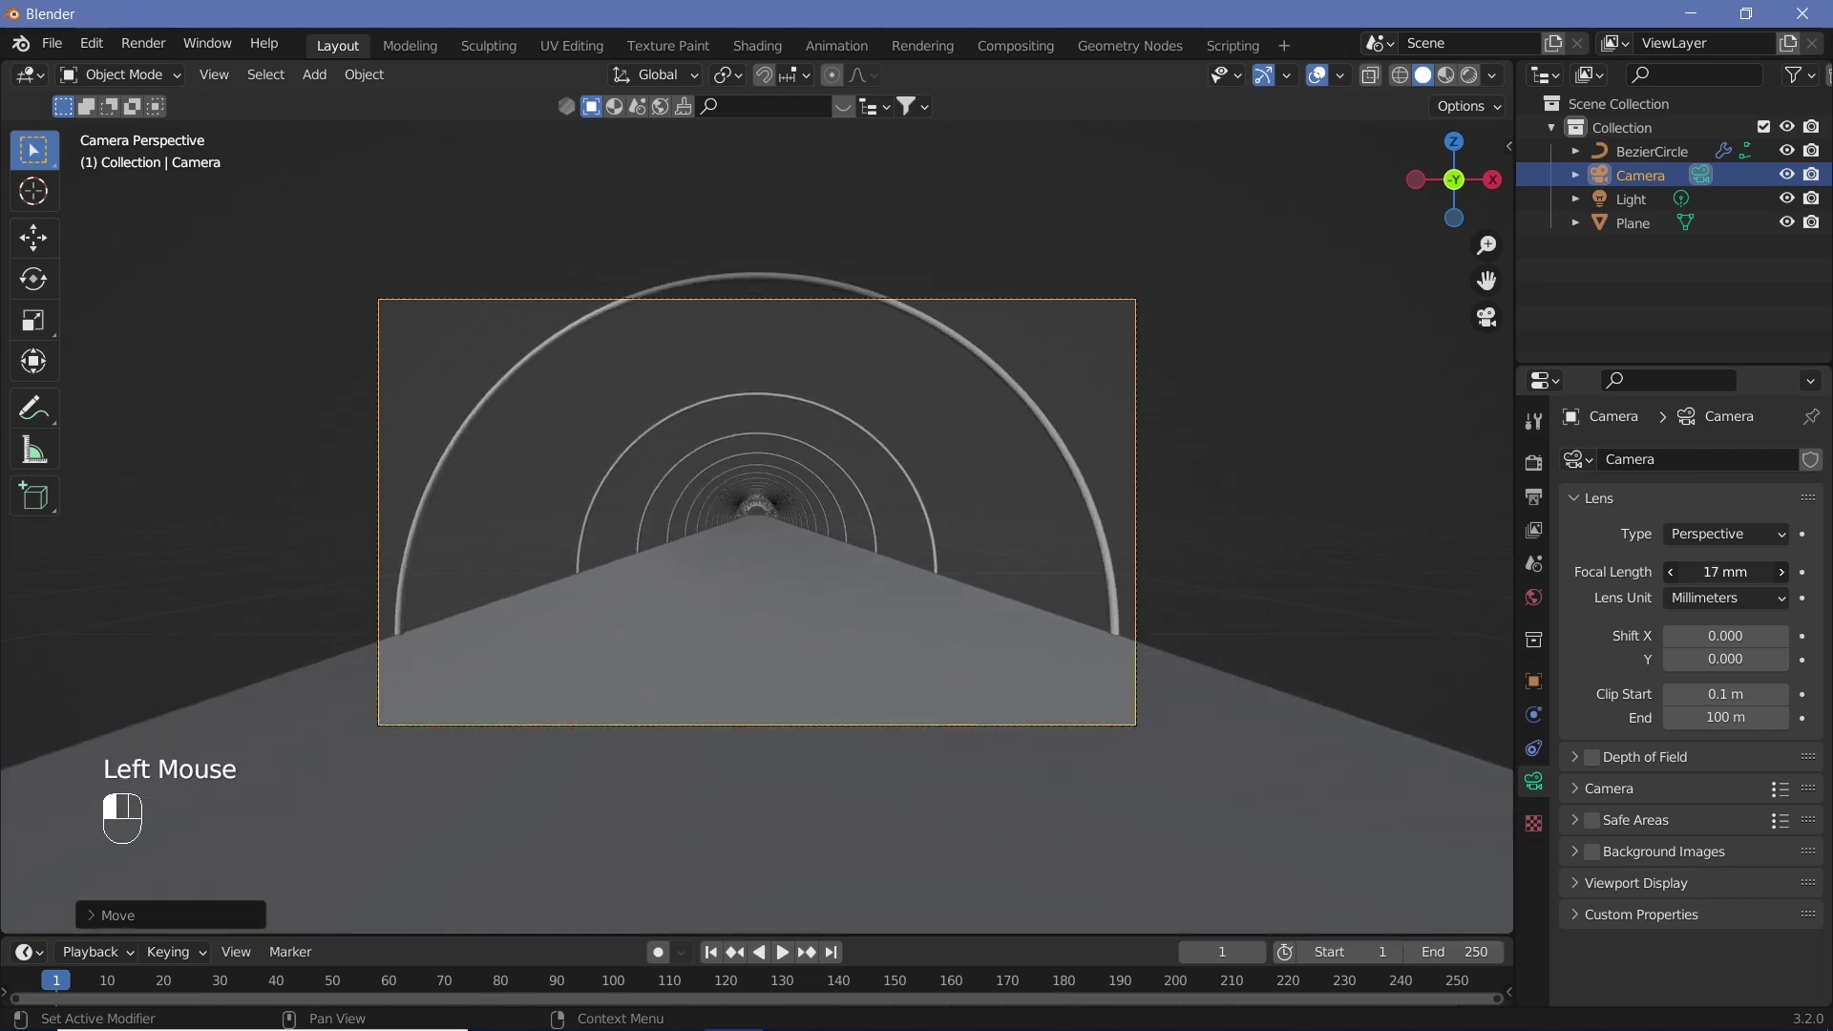
click(1721, 572)
text(18)
key(Return)
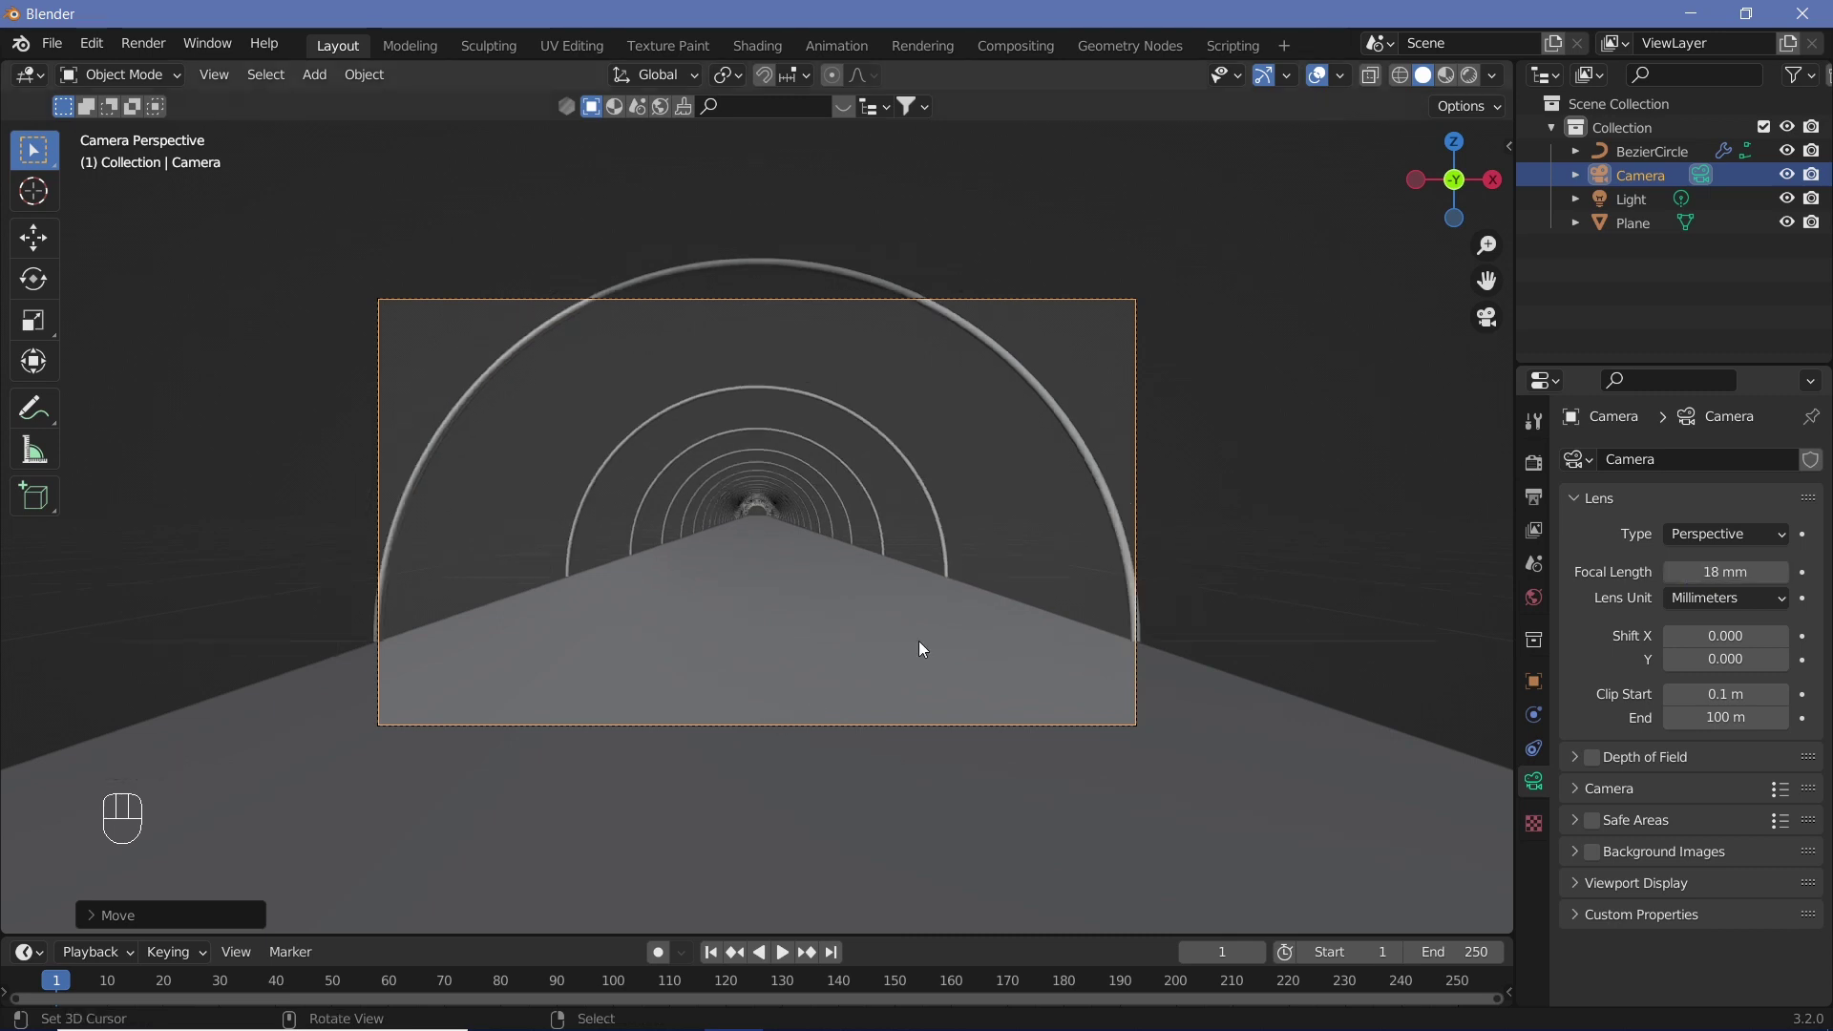
right_click(1067, 421)
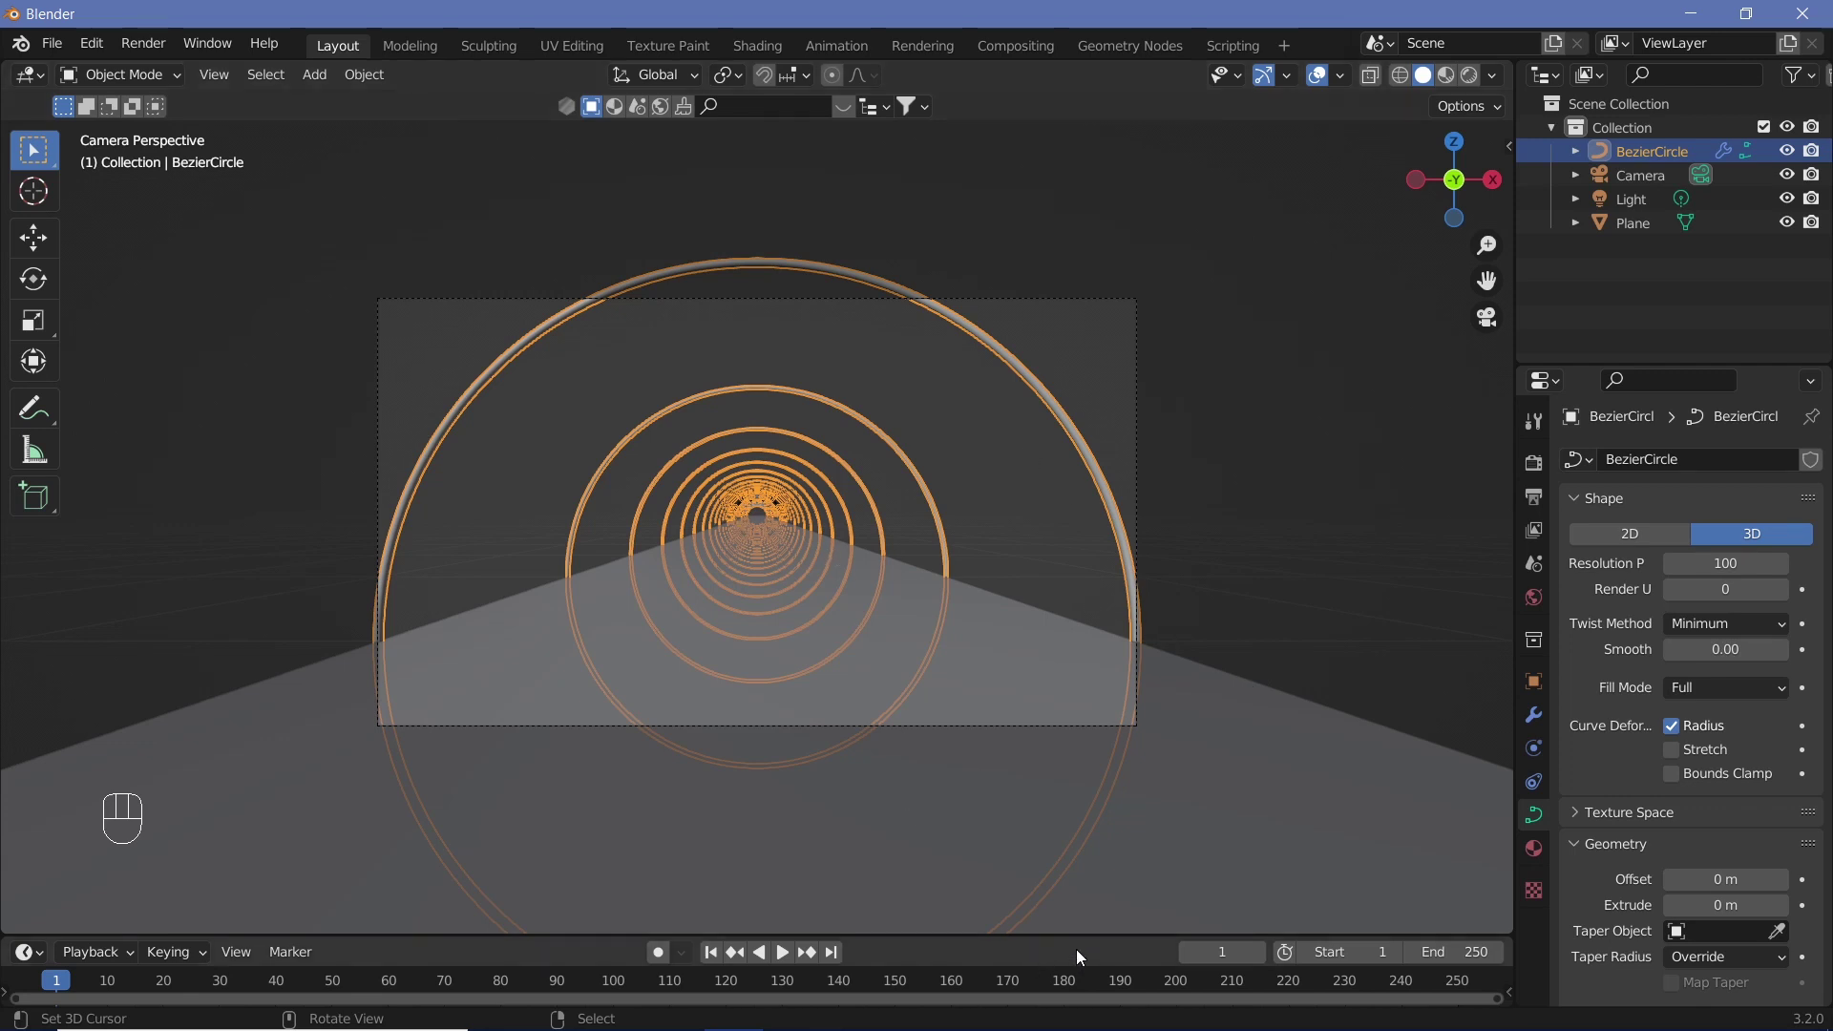
Insert a location keyframe for the ring tunnel at frame 0.
drag(1082, 936, 1050, 837)
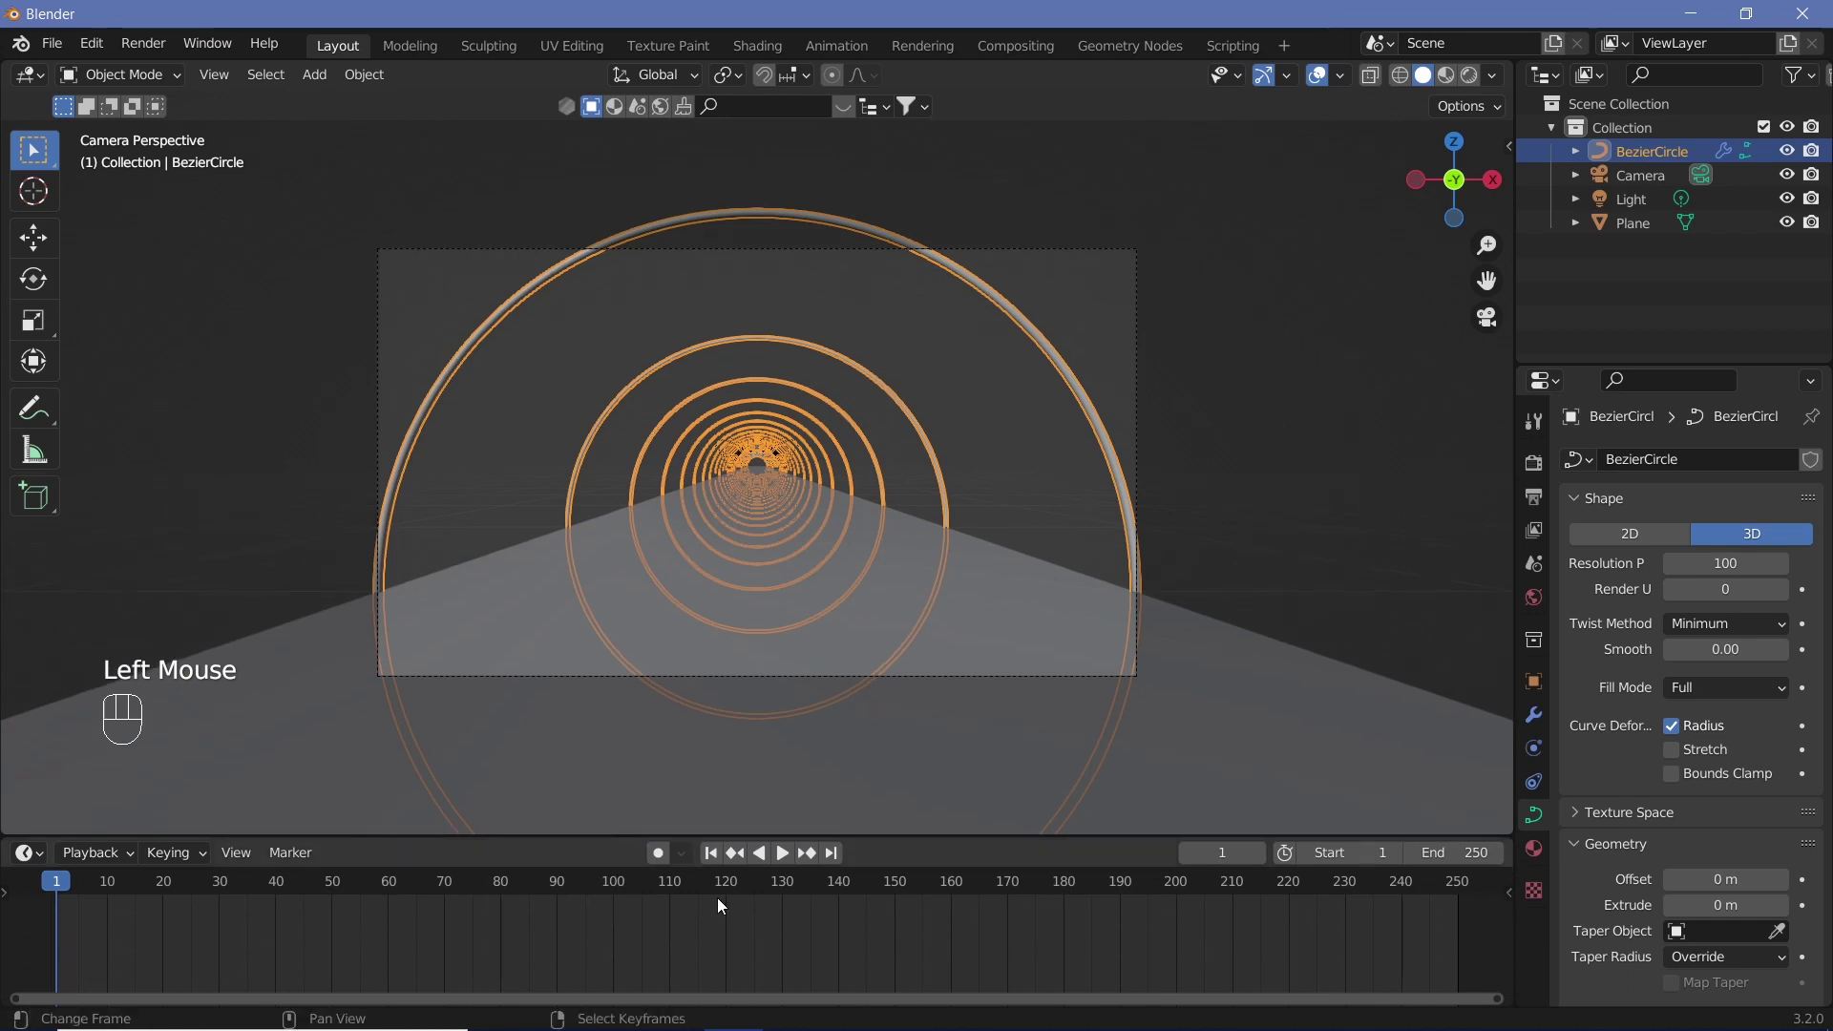
key(Left)
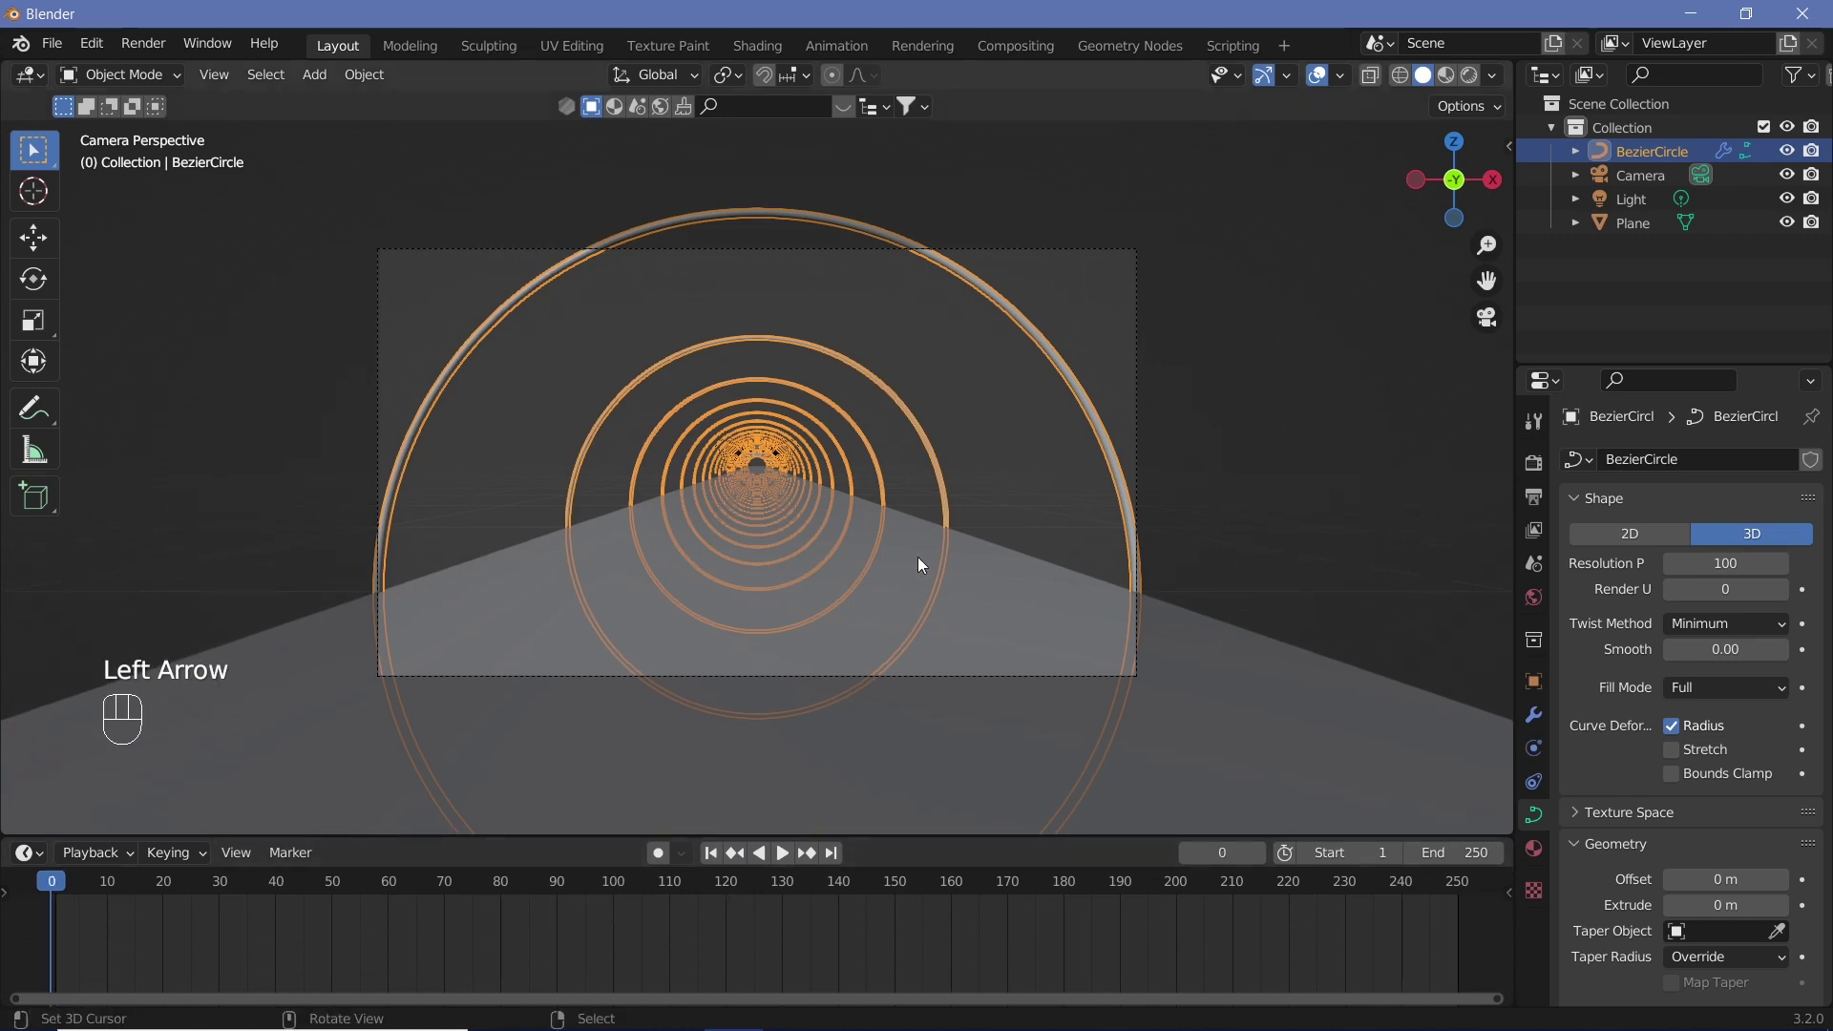
key(i)
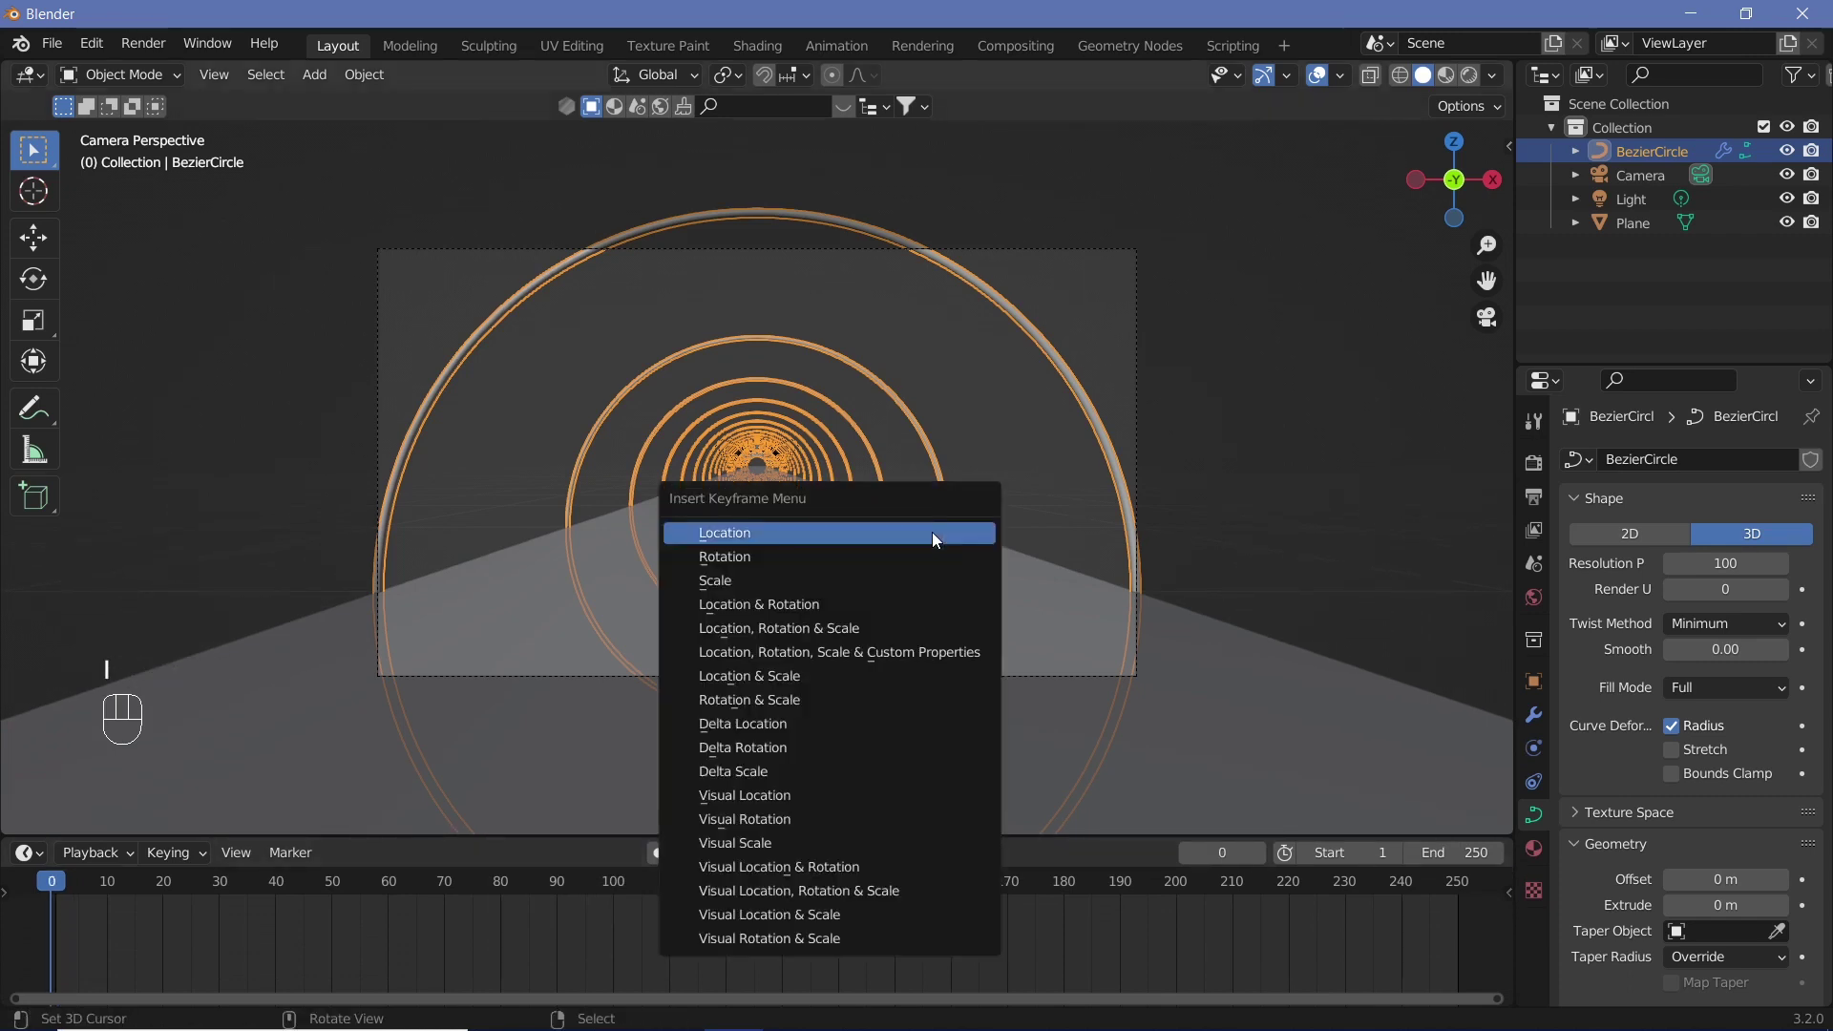
click(932, 531)
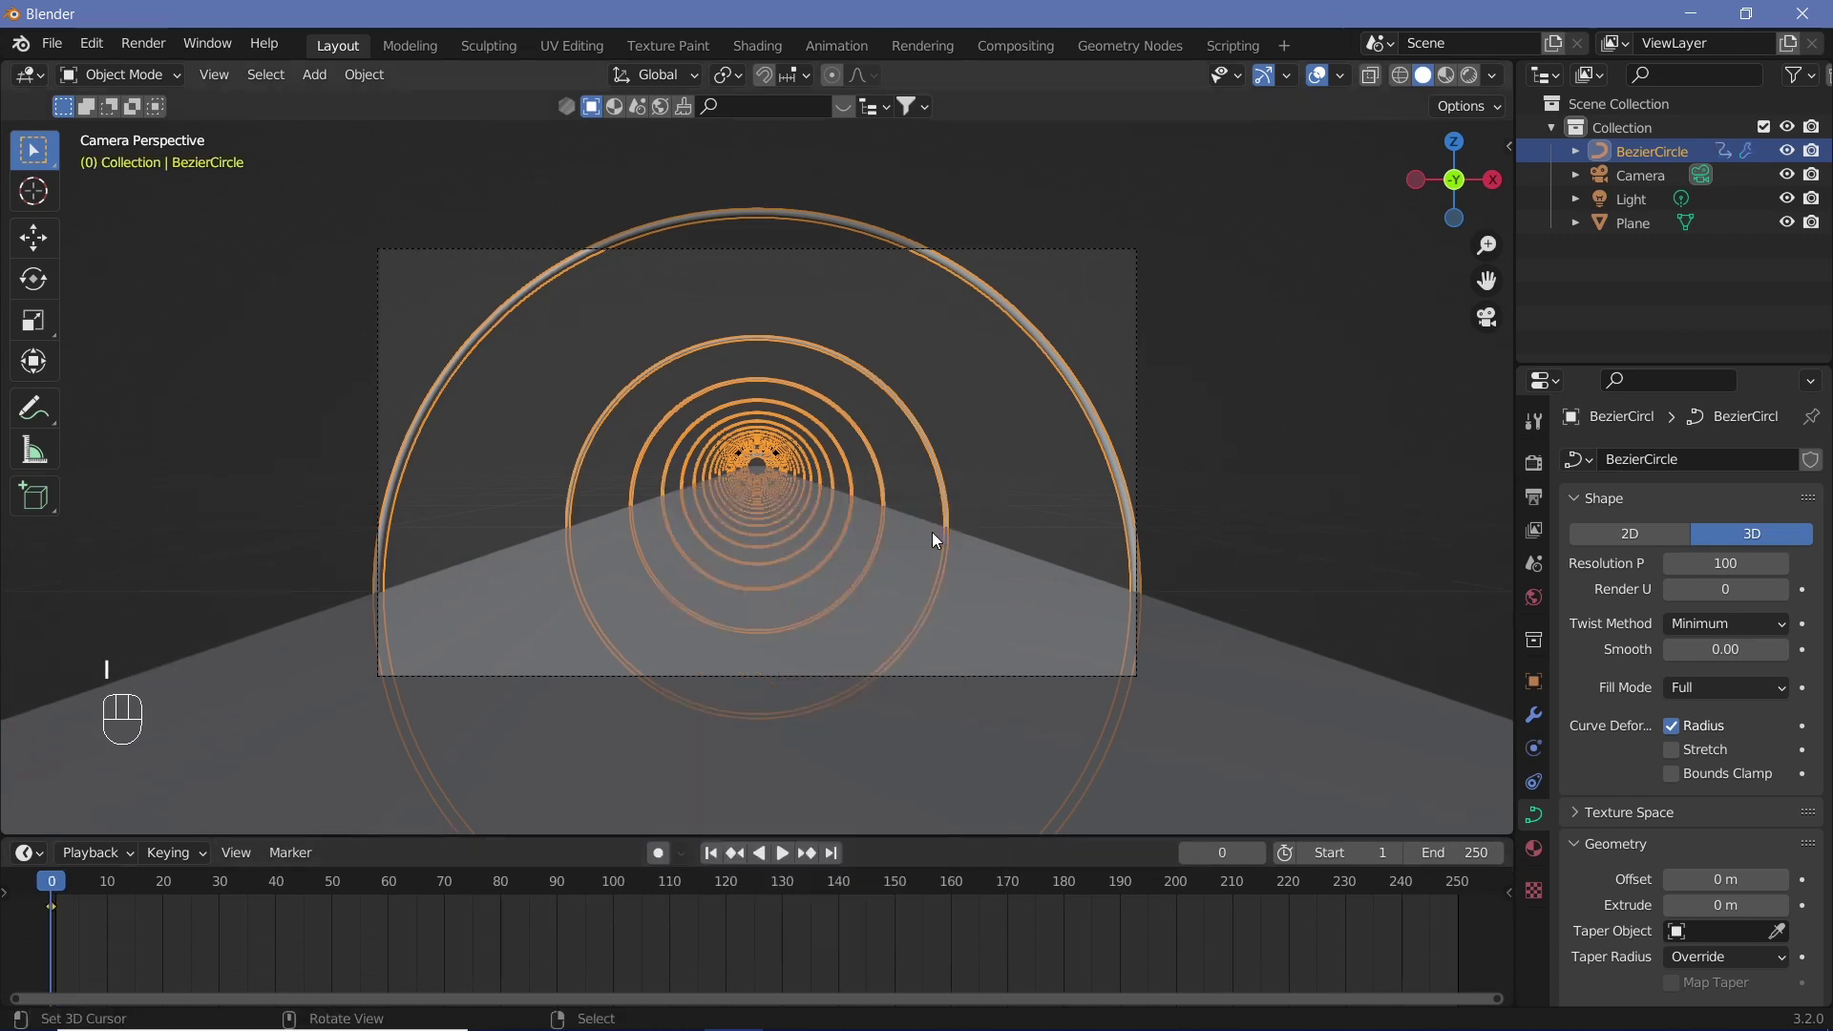
Set the animation end frame to 300 and move the playhead there.
click(1461, 852)
text(300)
key(Return)
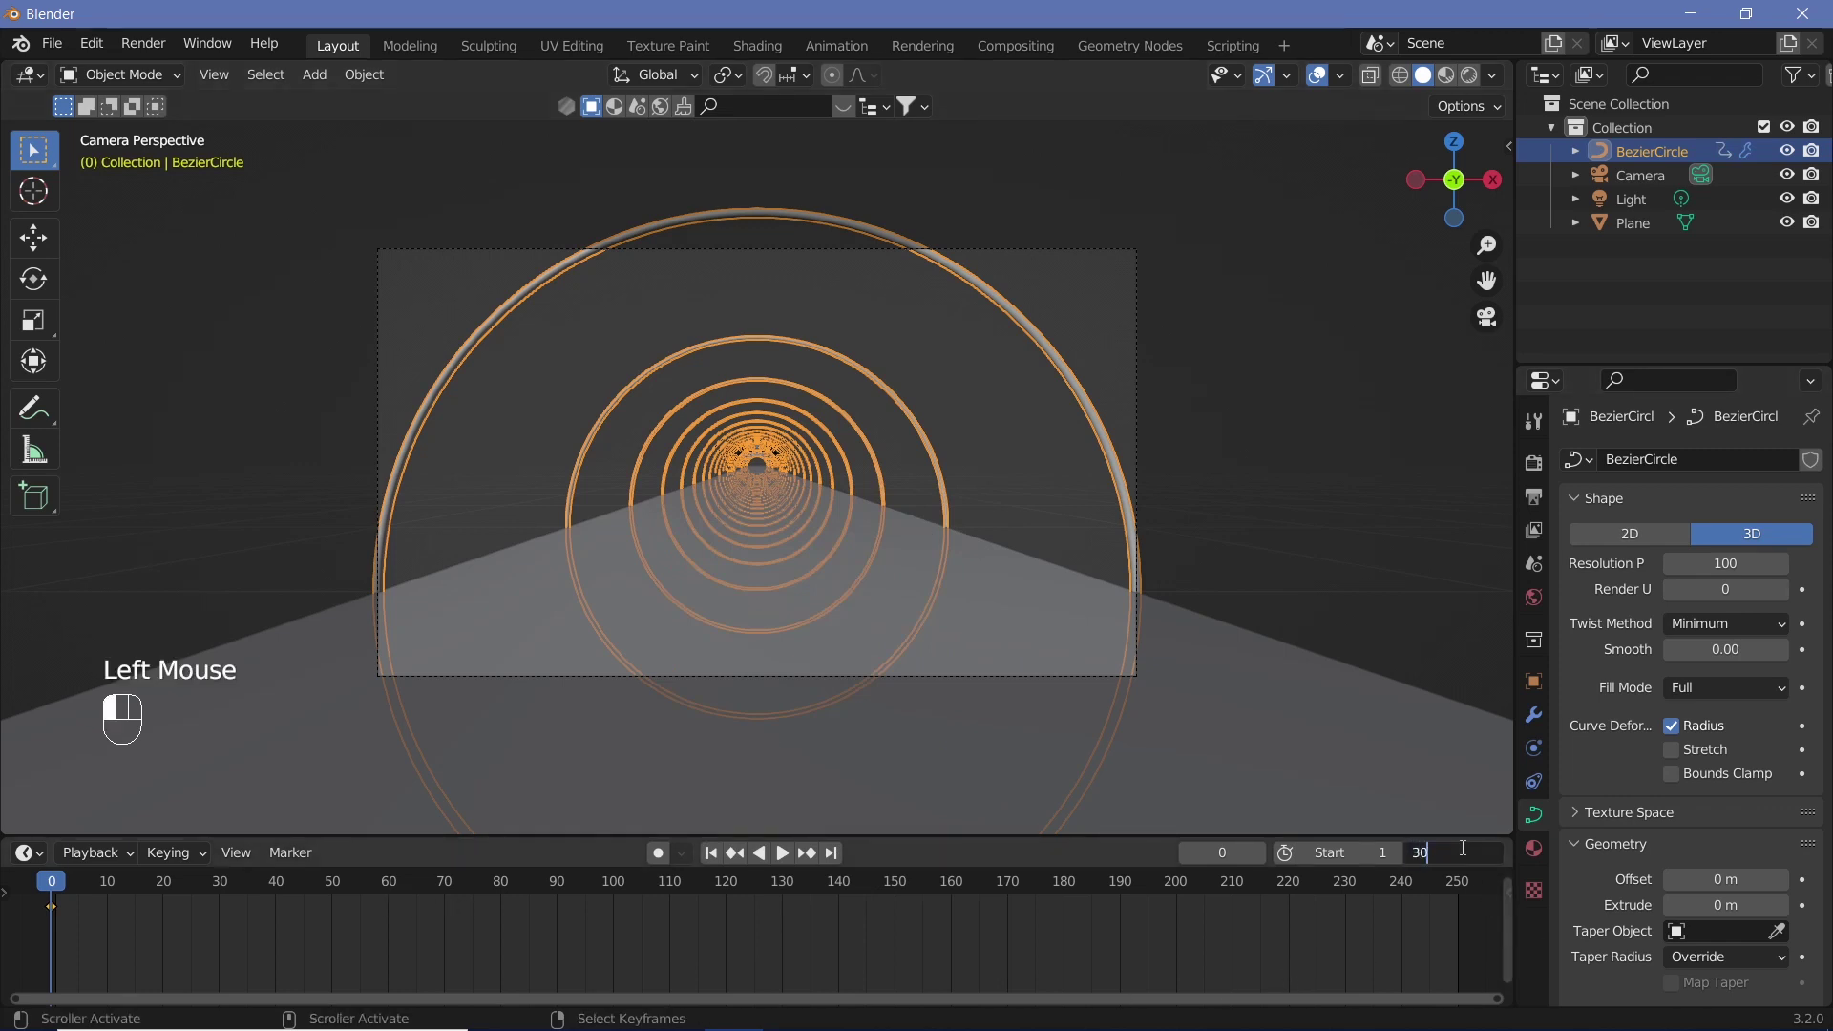
middle_drag(1462, 917, 915, 1016)
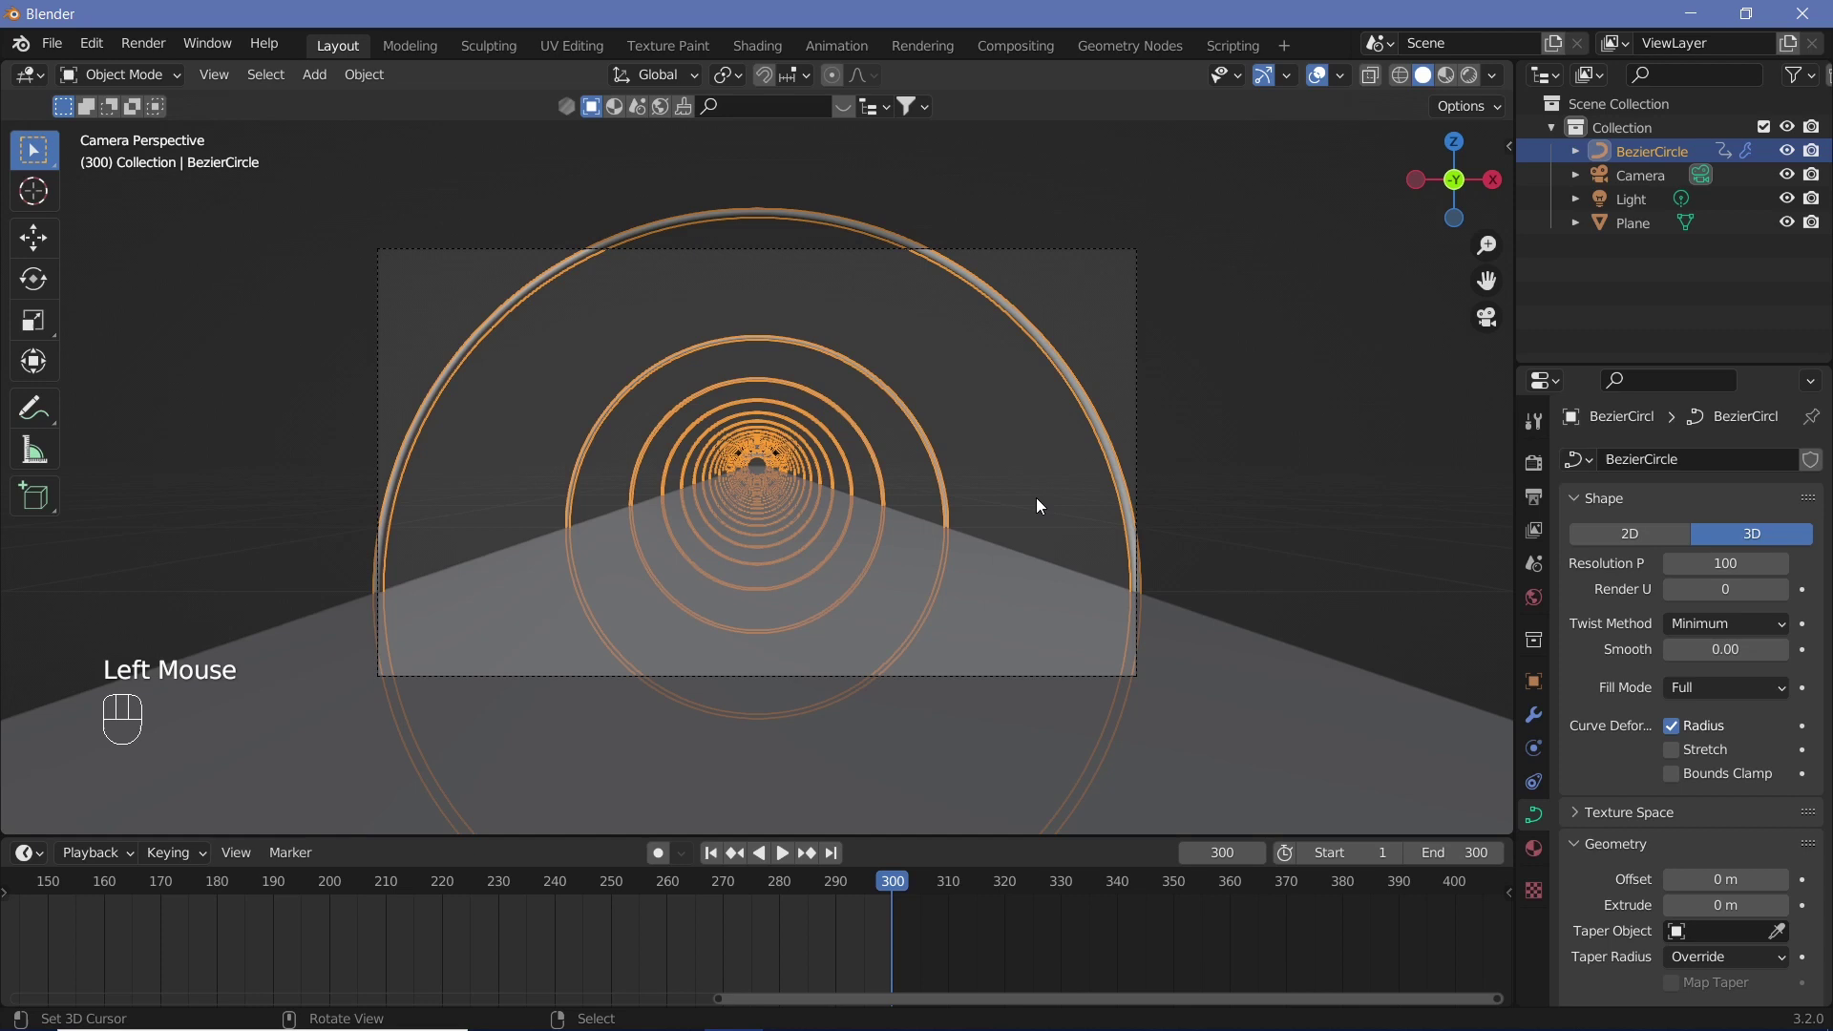
Move the ring tunnel -12 m along Y and keyframe its location at frame 300.
key(g)
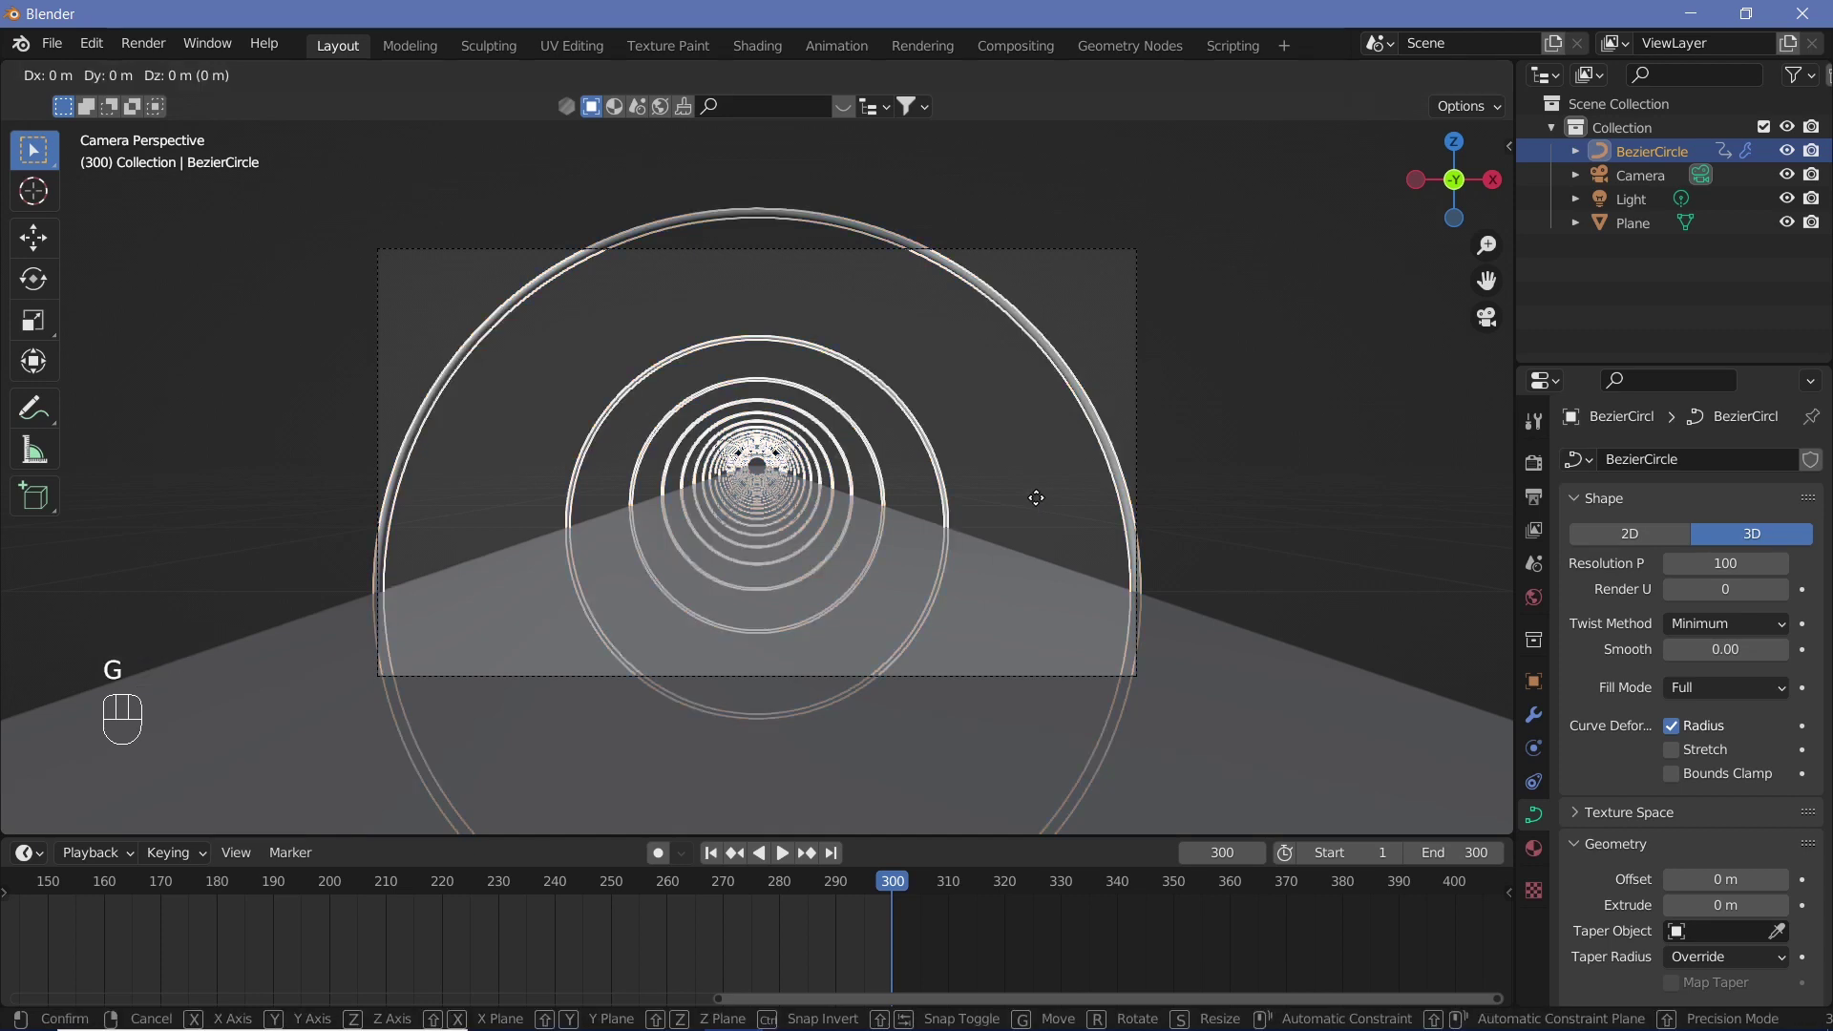
key(y)
key(ctrl)
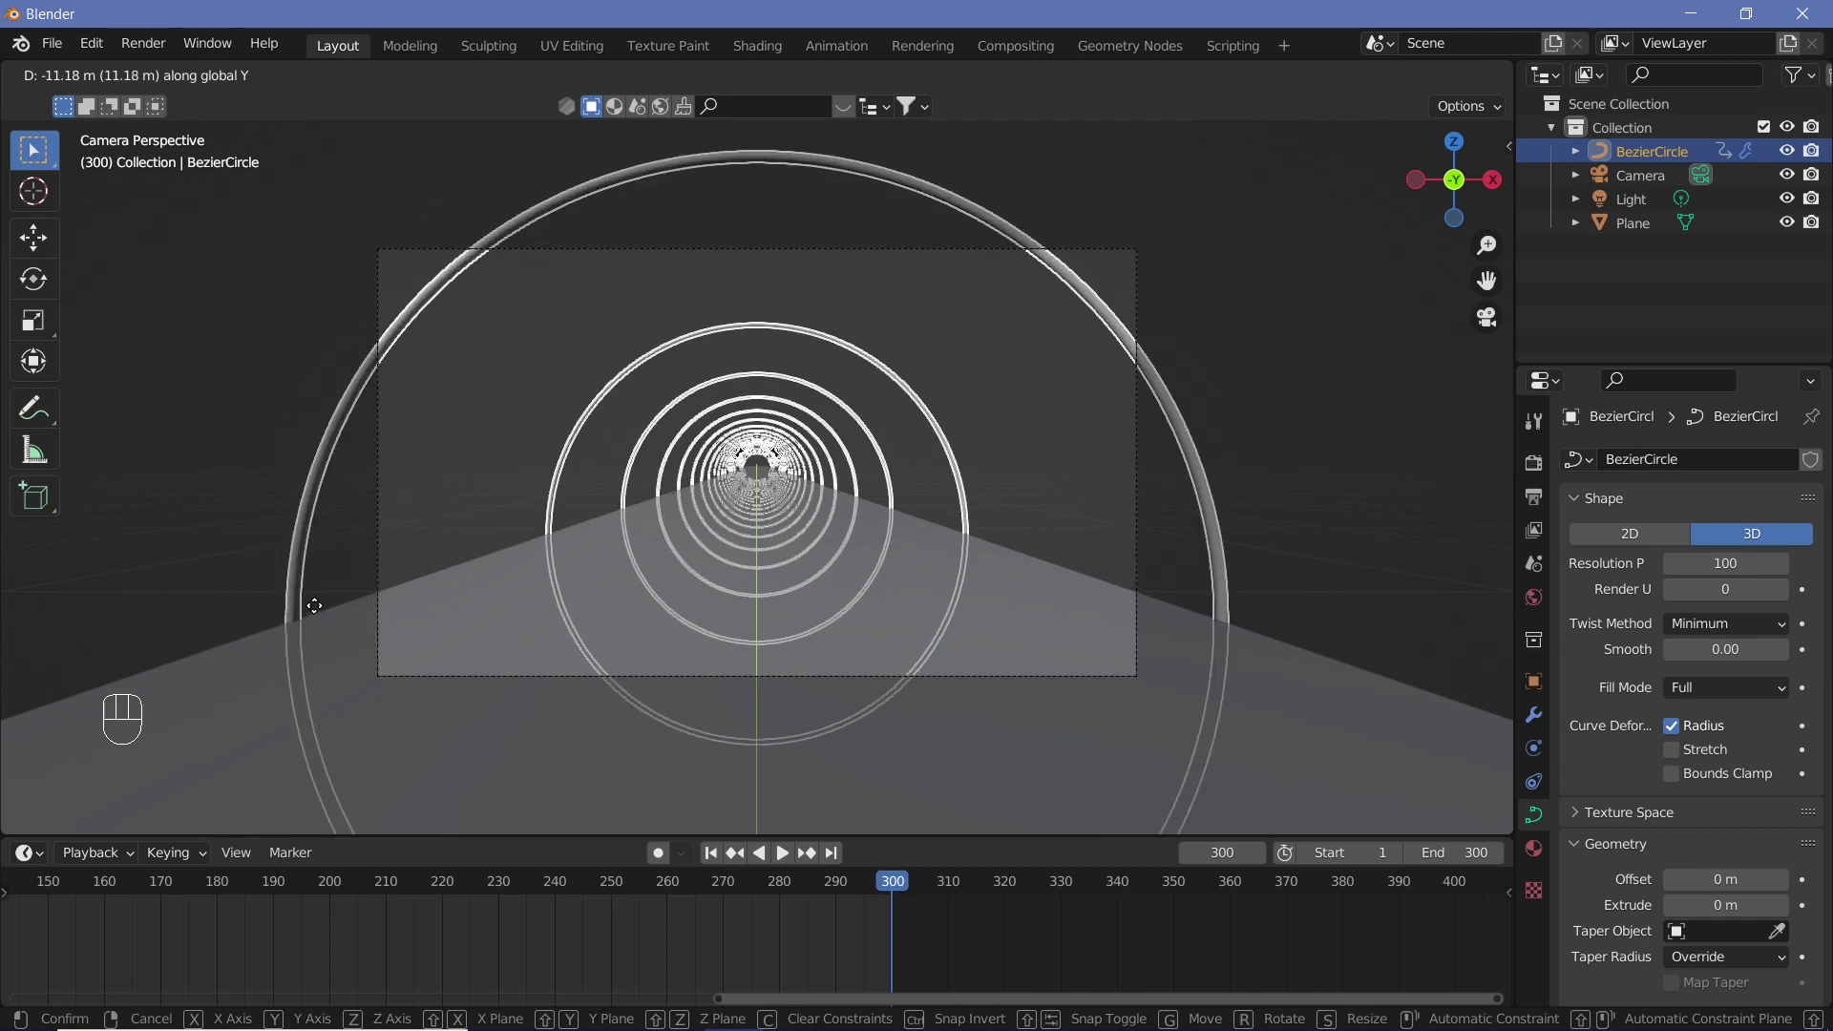
text(12)
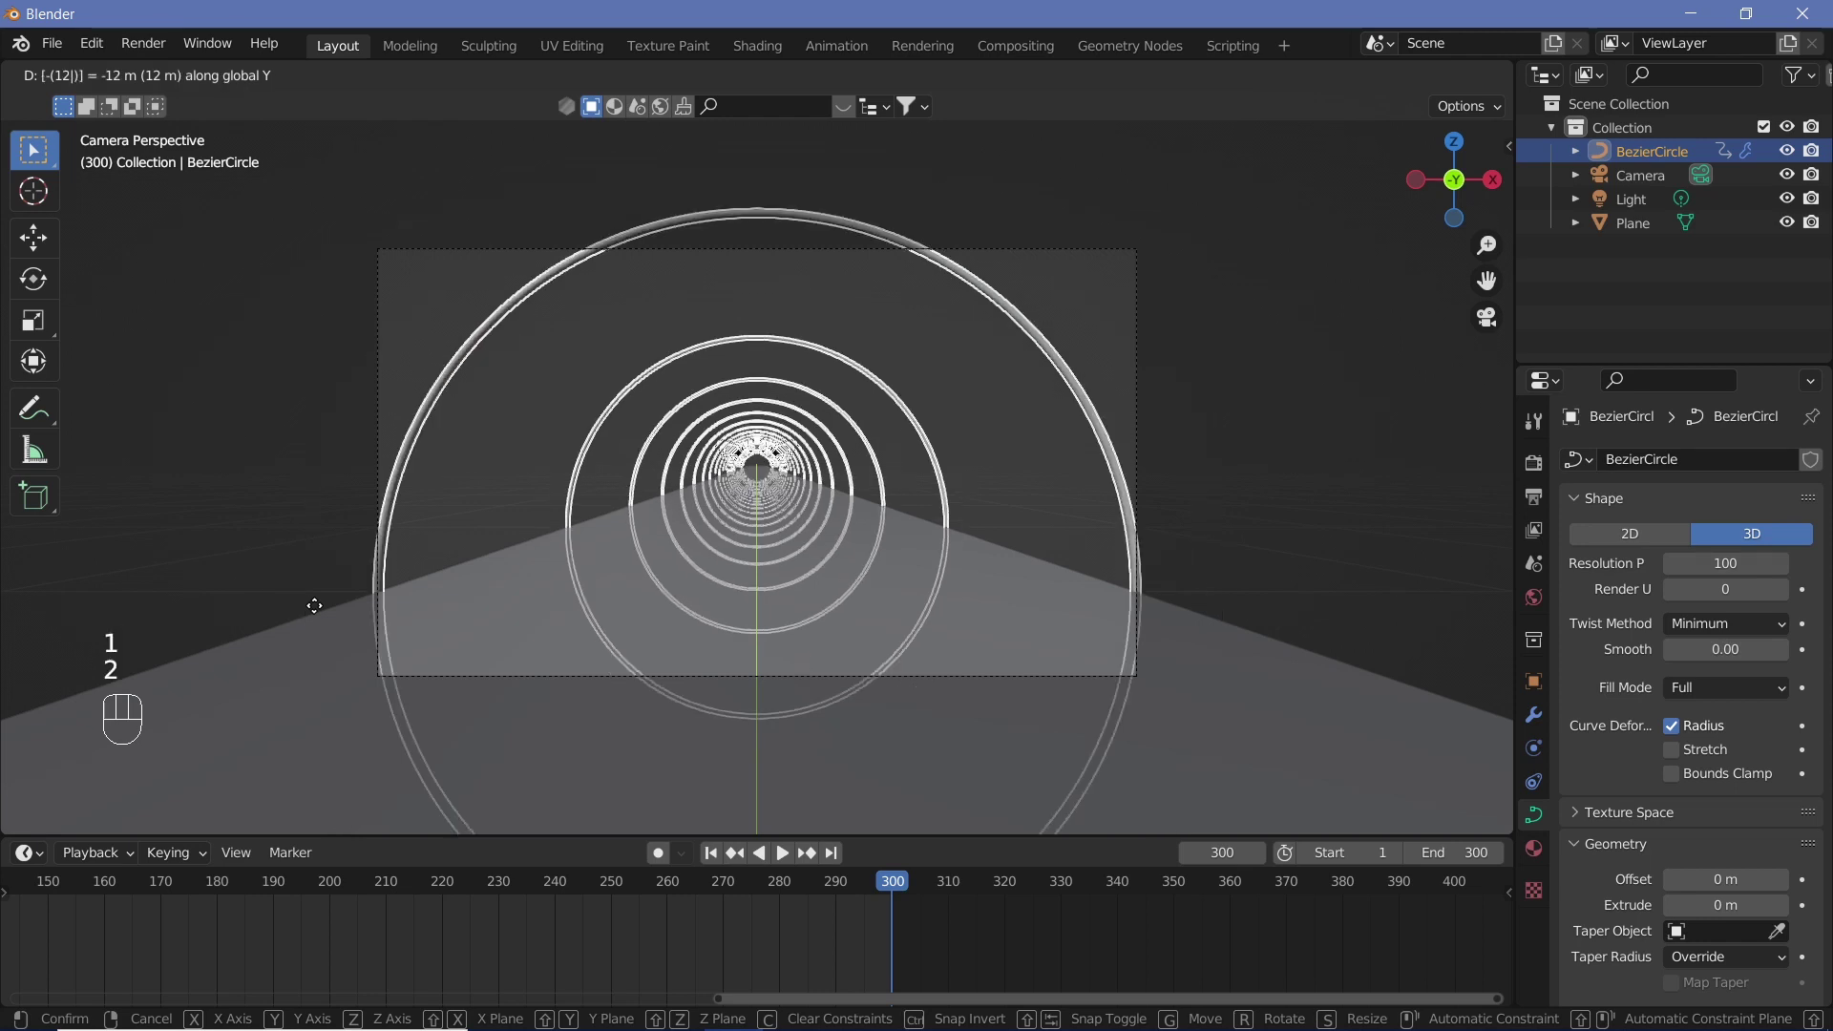
key(Return)
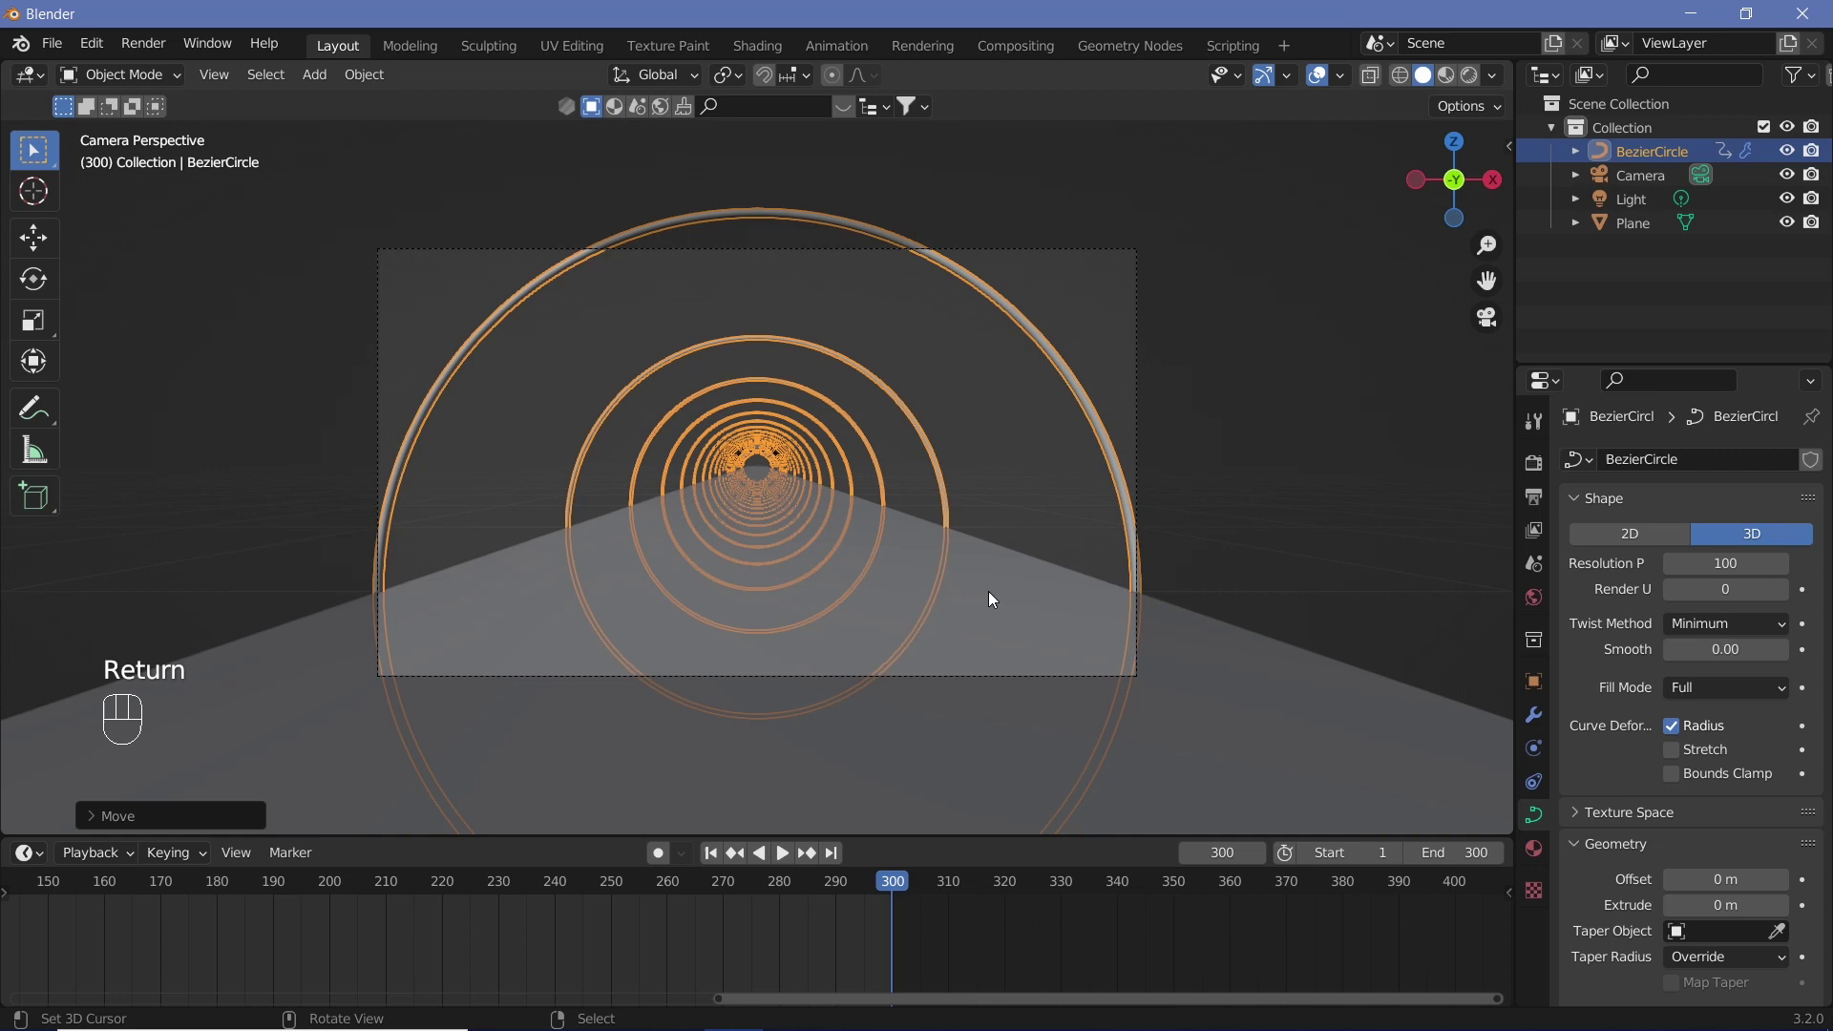
key(i)
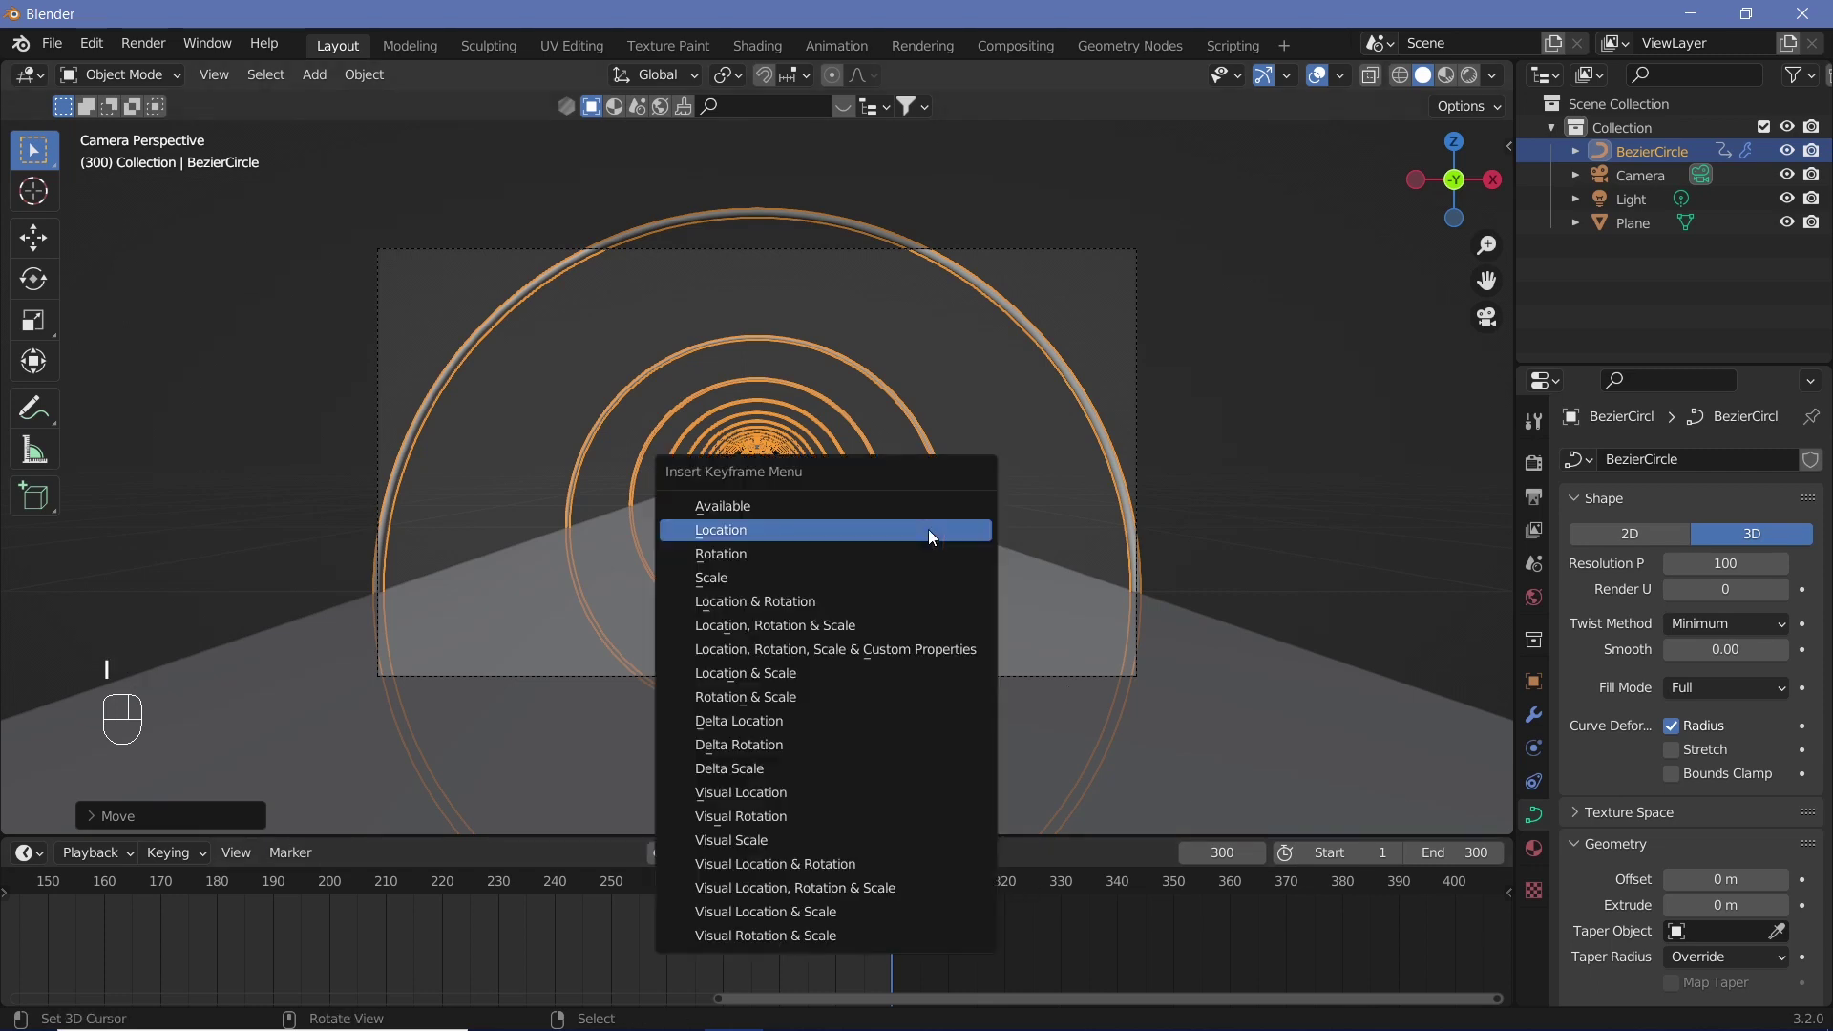
click(928, 529)
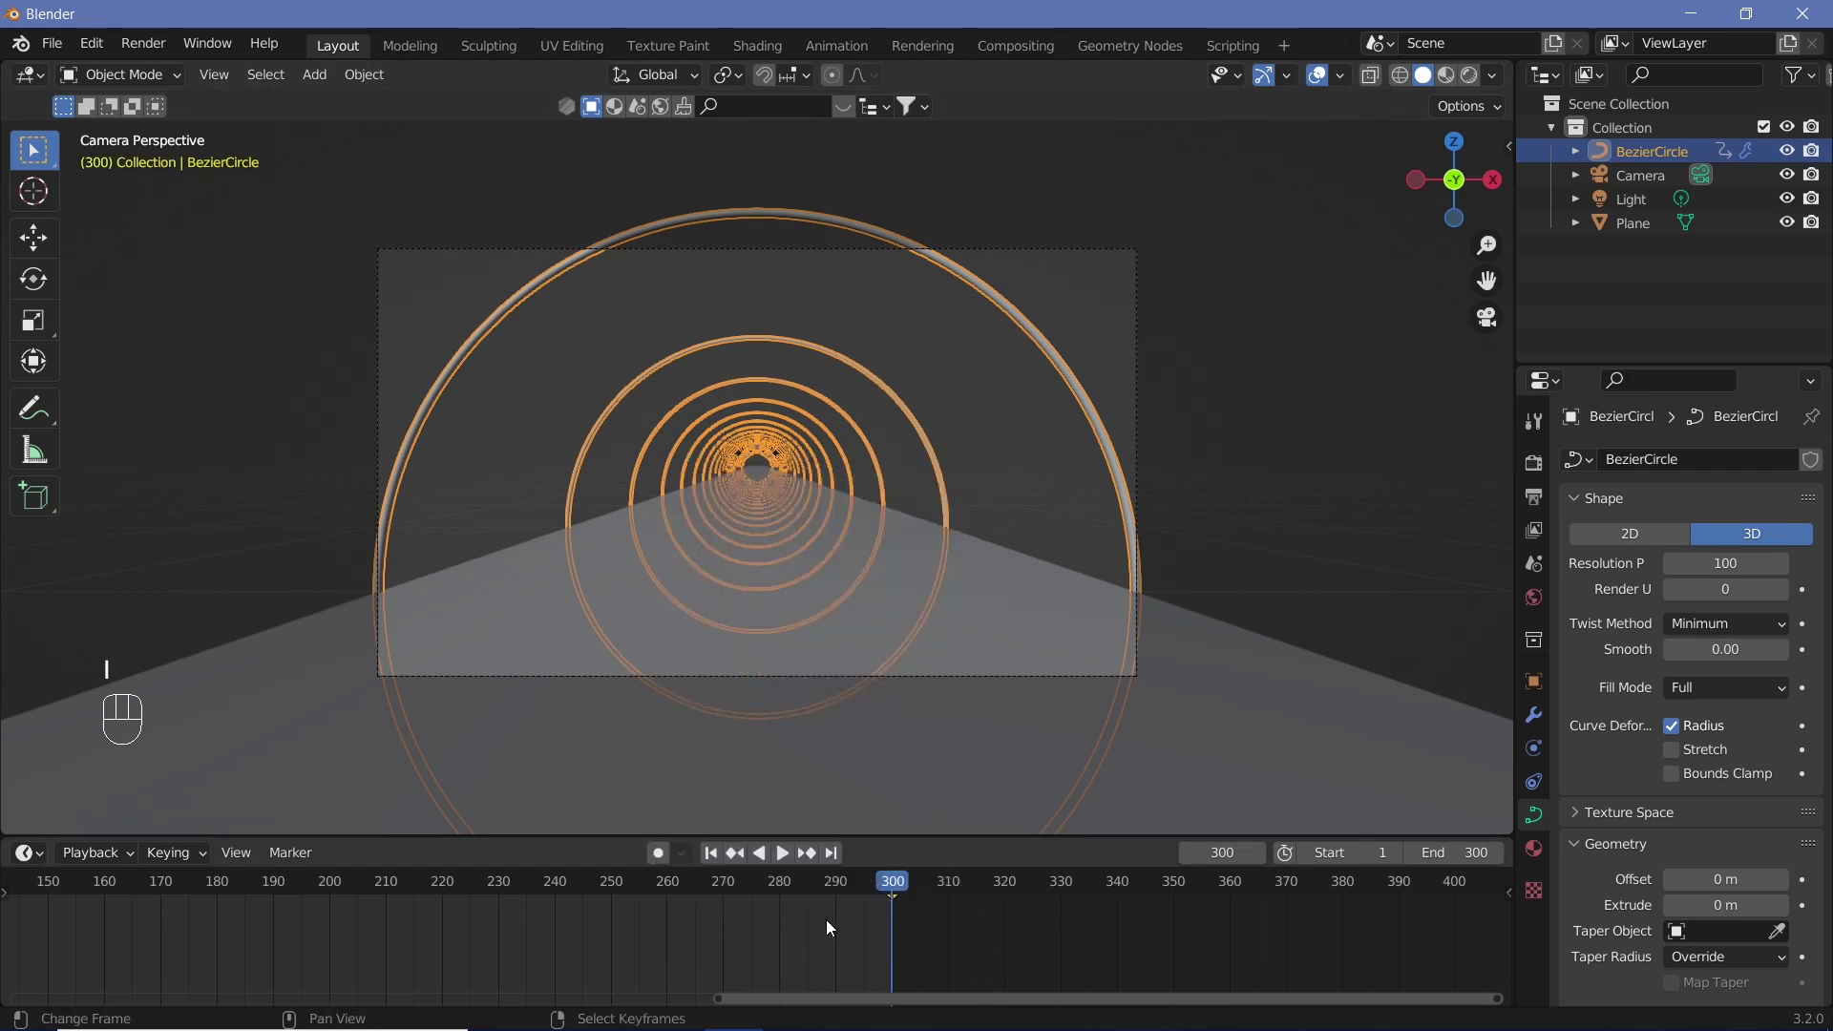
Make the keyframe interpolation linear and play the animation.
middle_drag(856, 950, 1212, 969)
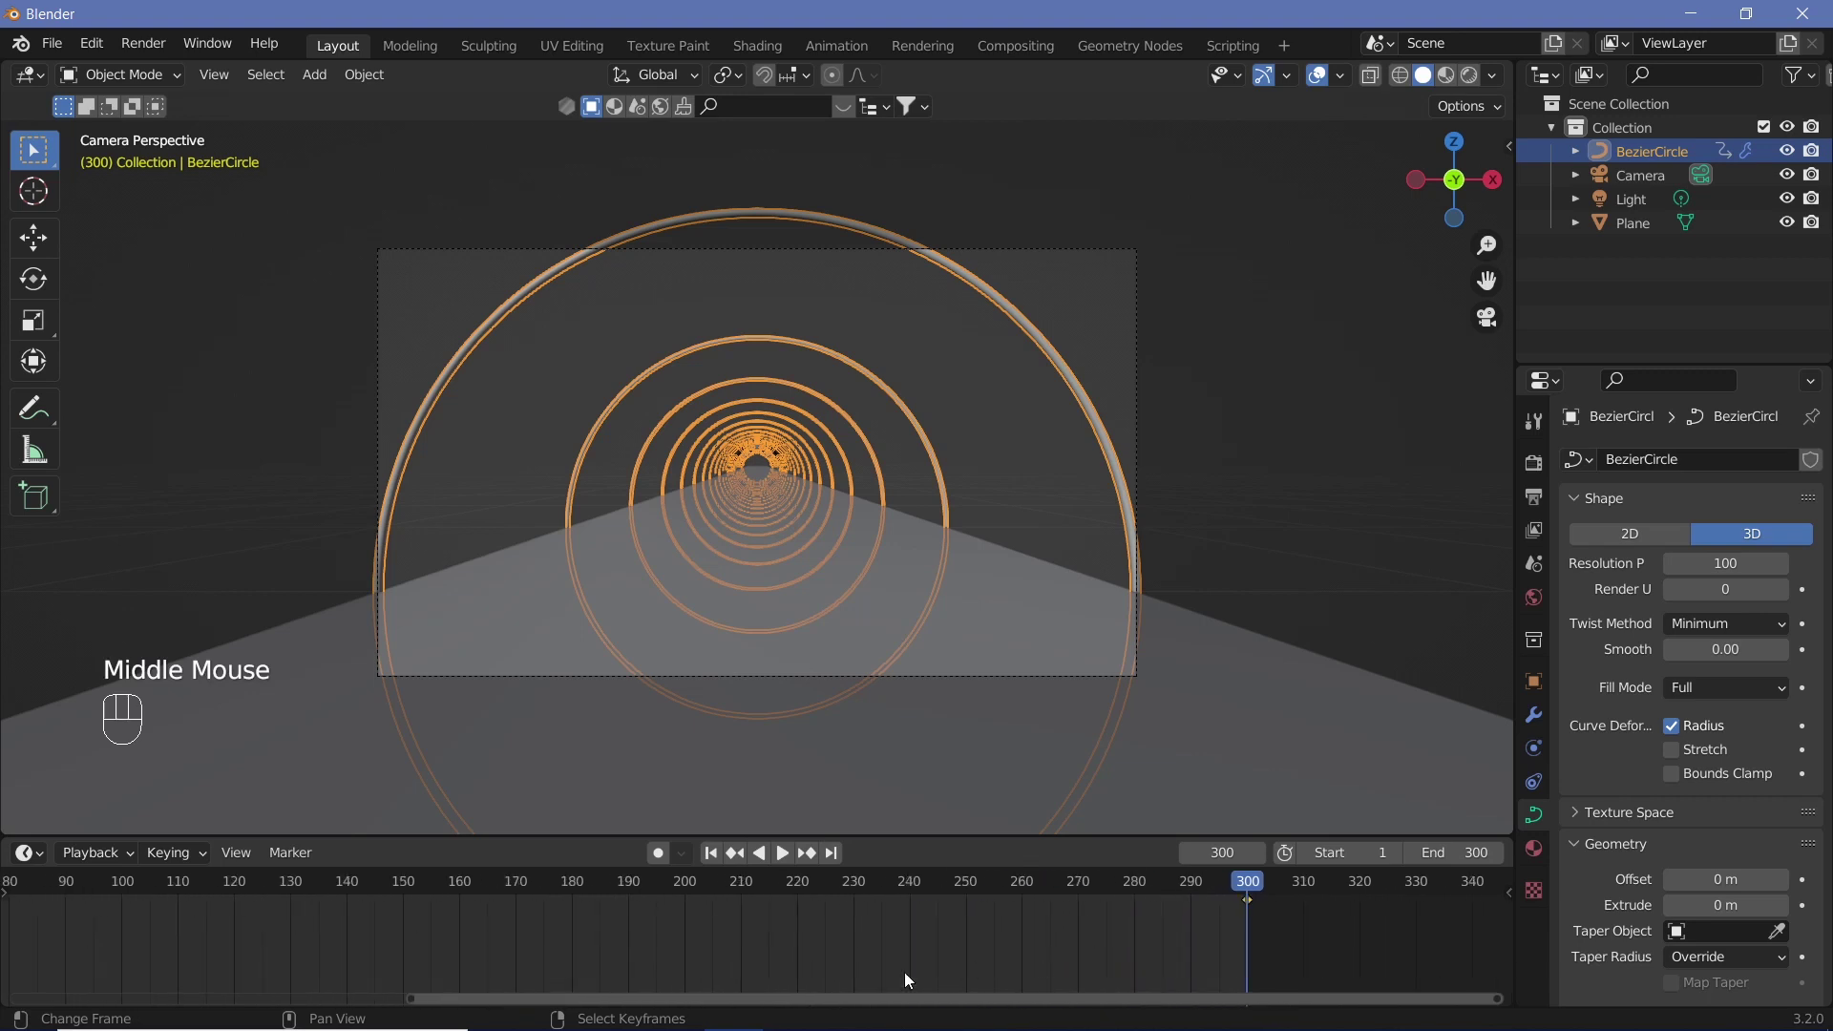
key(t)
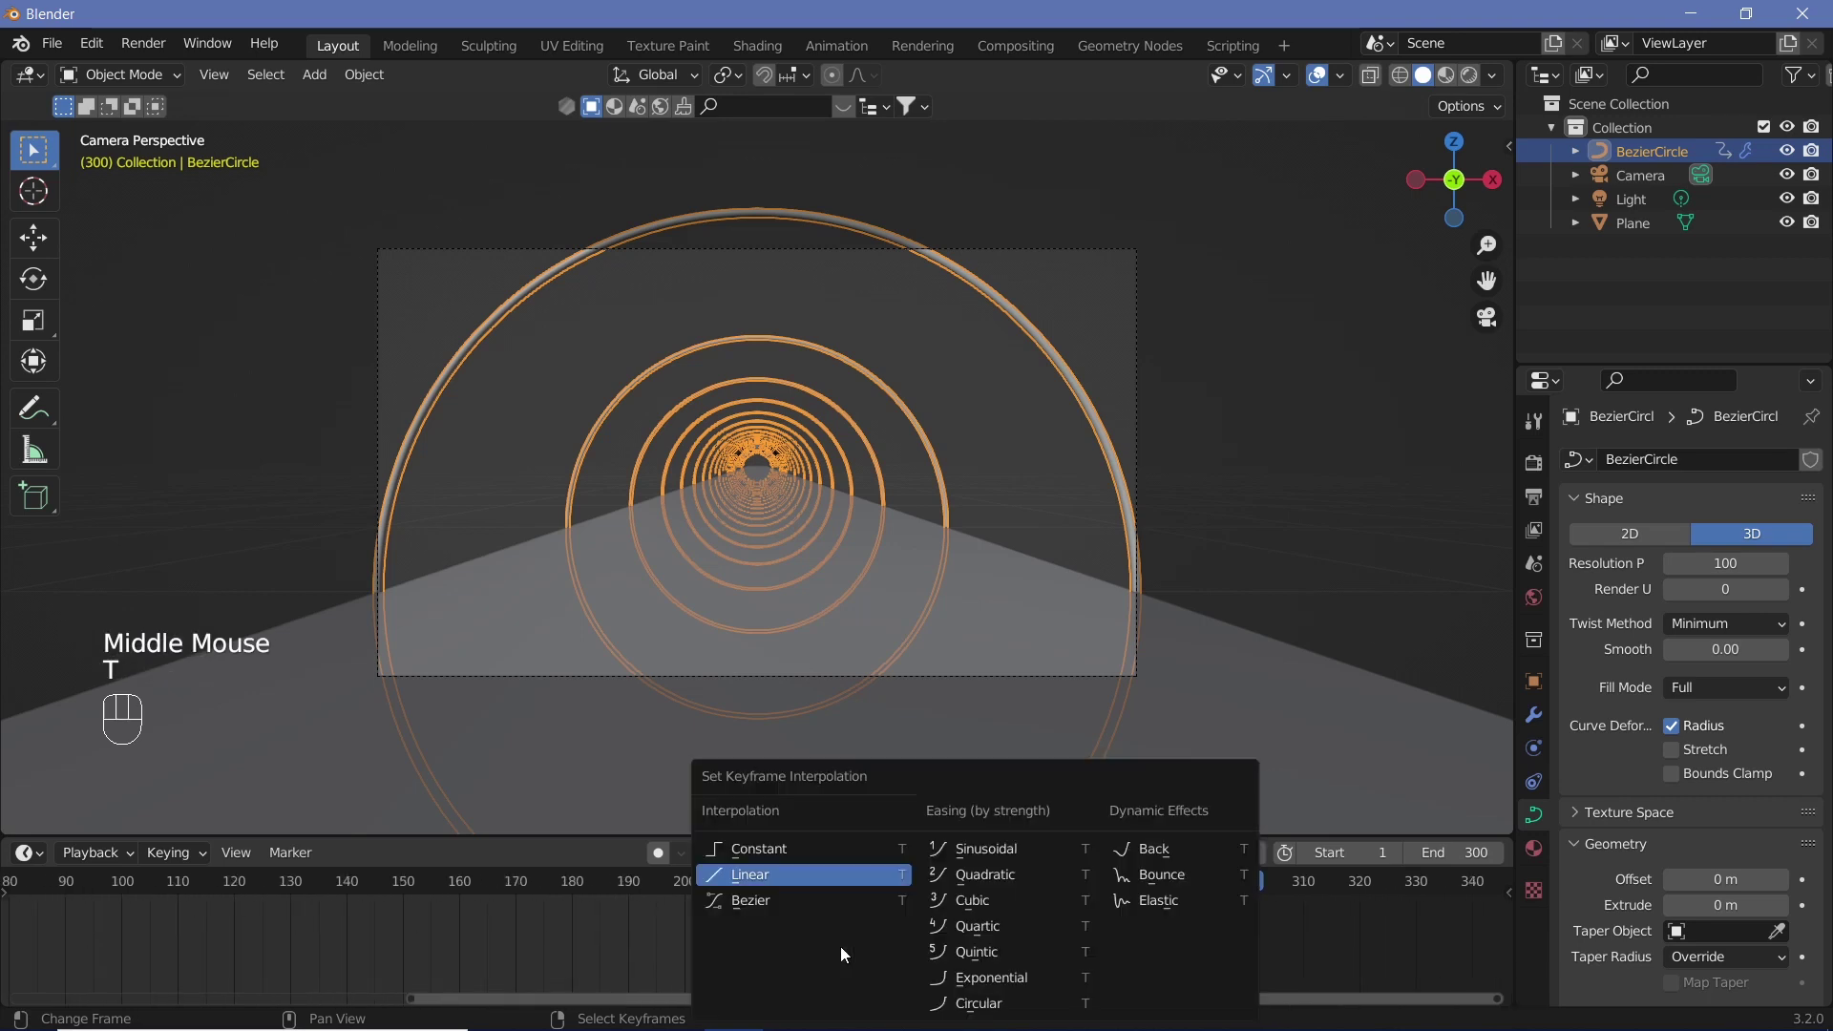
click(832, 871)
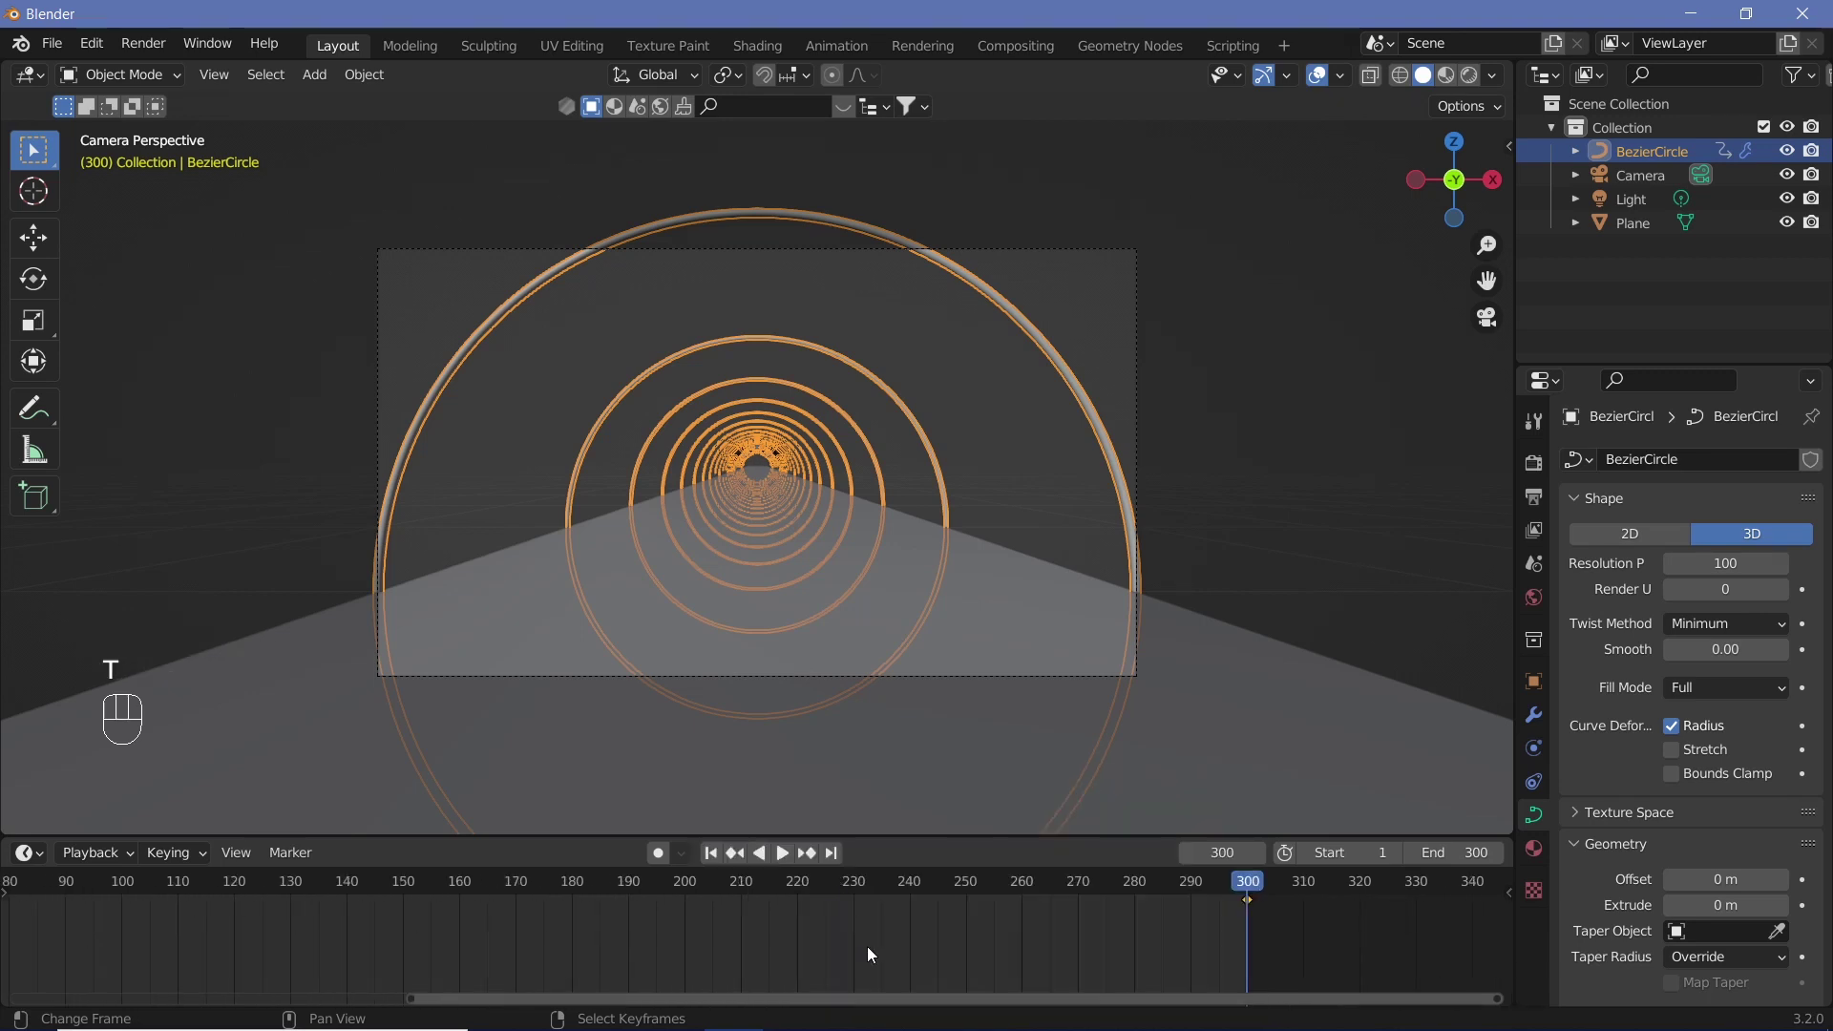
key(shift+space)
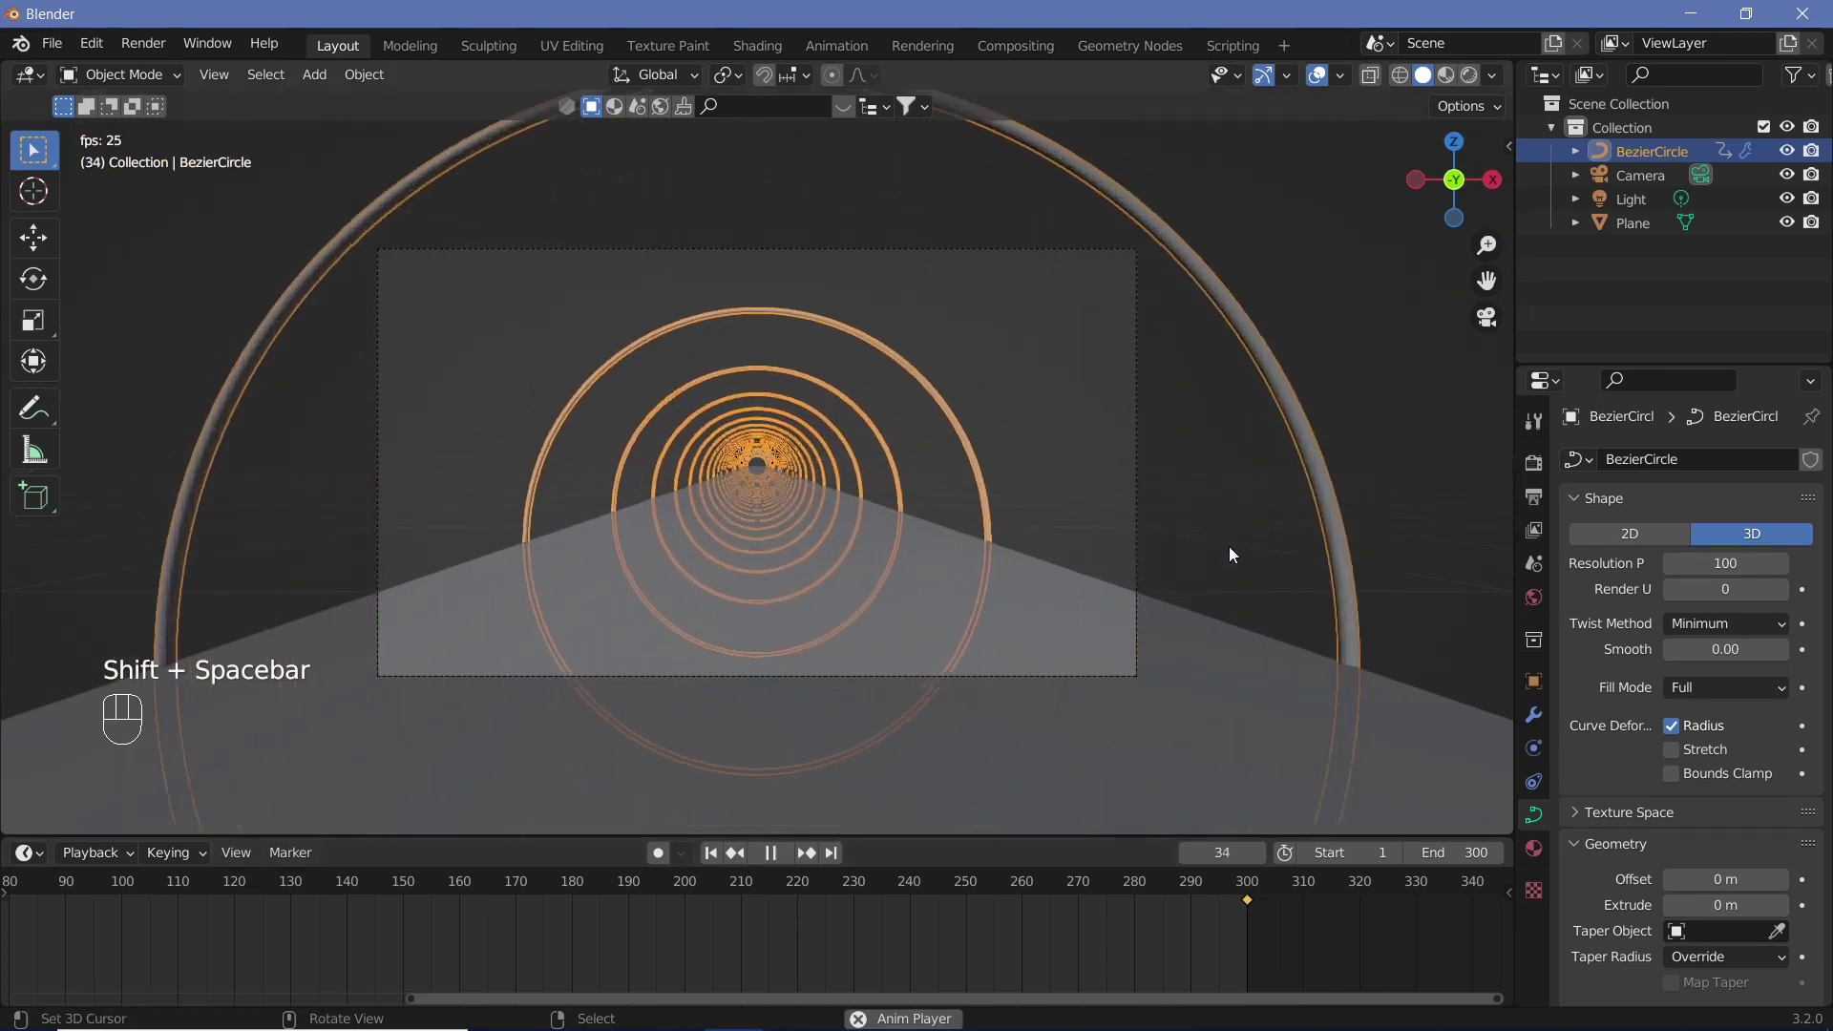
Set the camera's Passepartout to 1.000, then replay the animation and stop at frame 66.
key(shift+space)
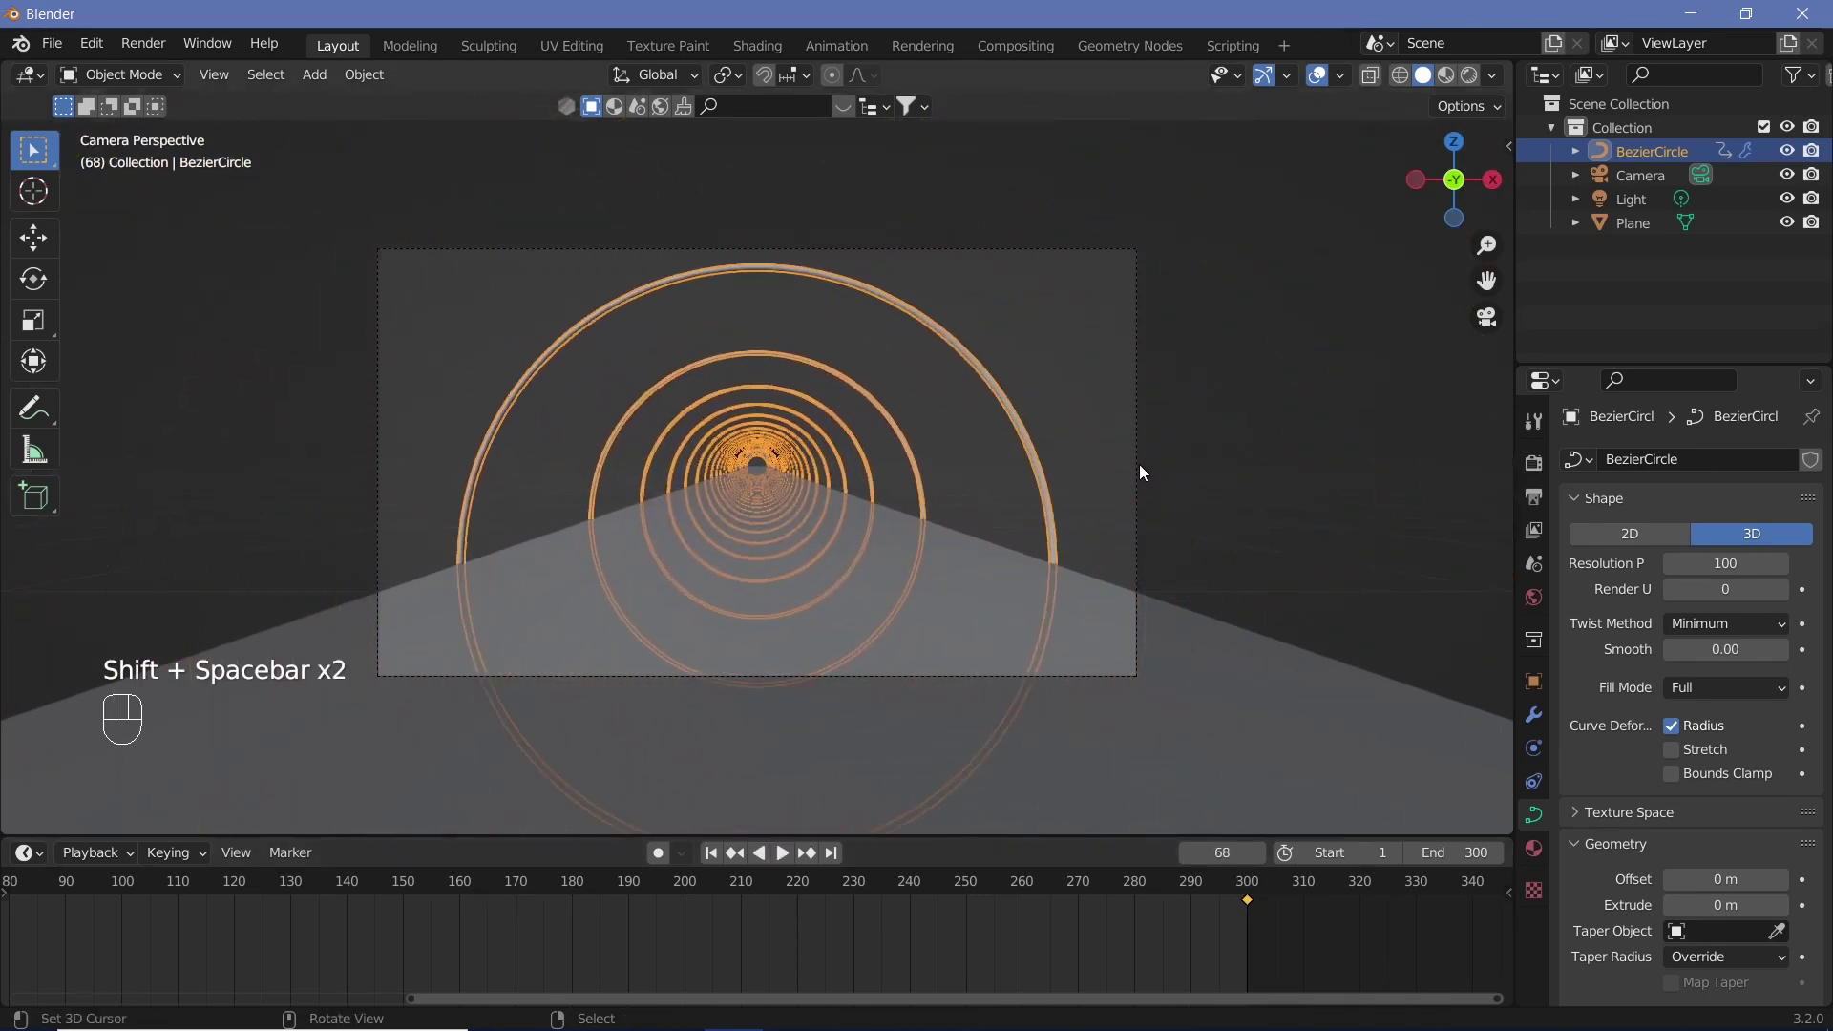
right_click(1137, 464)
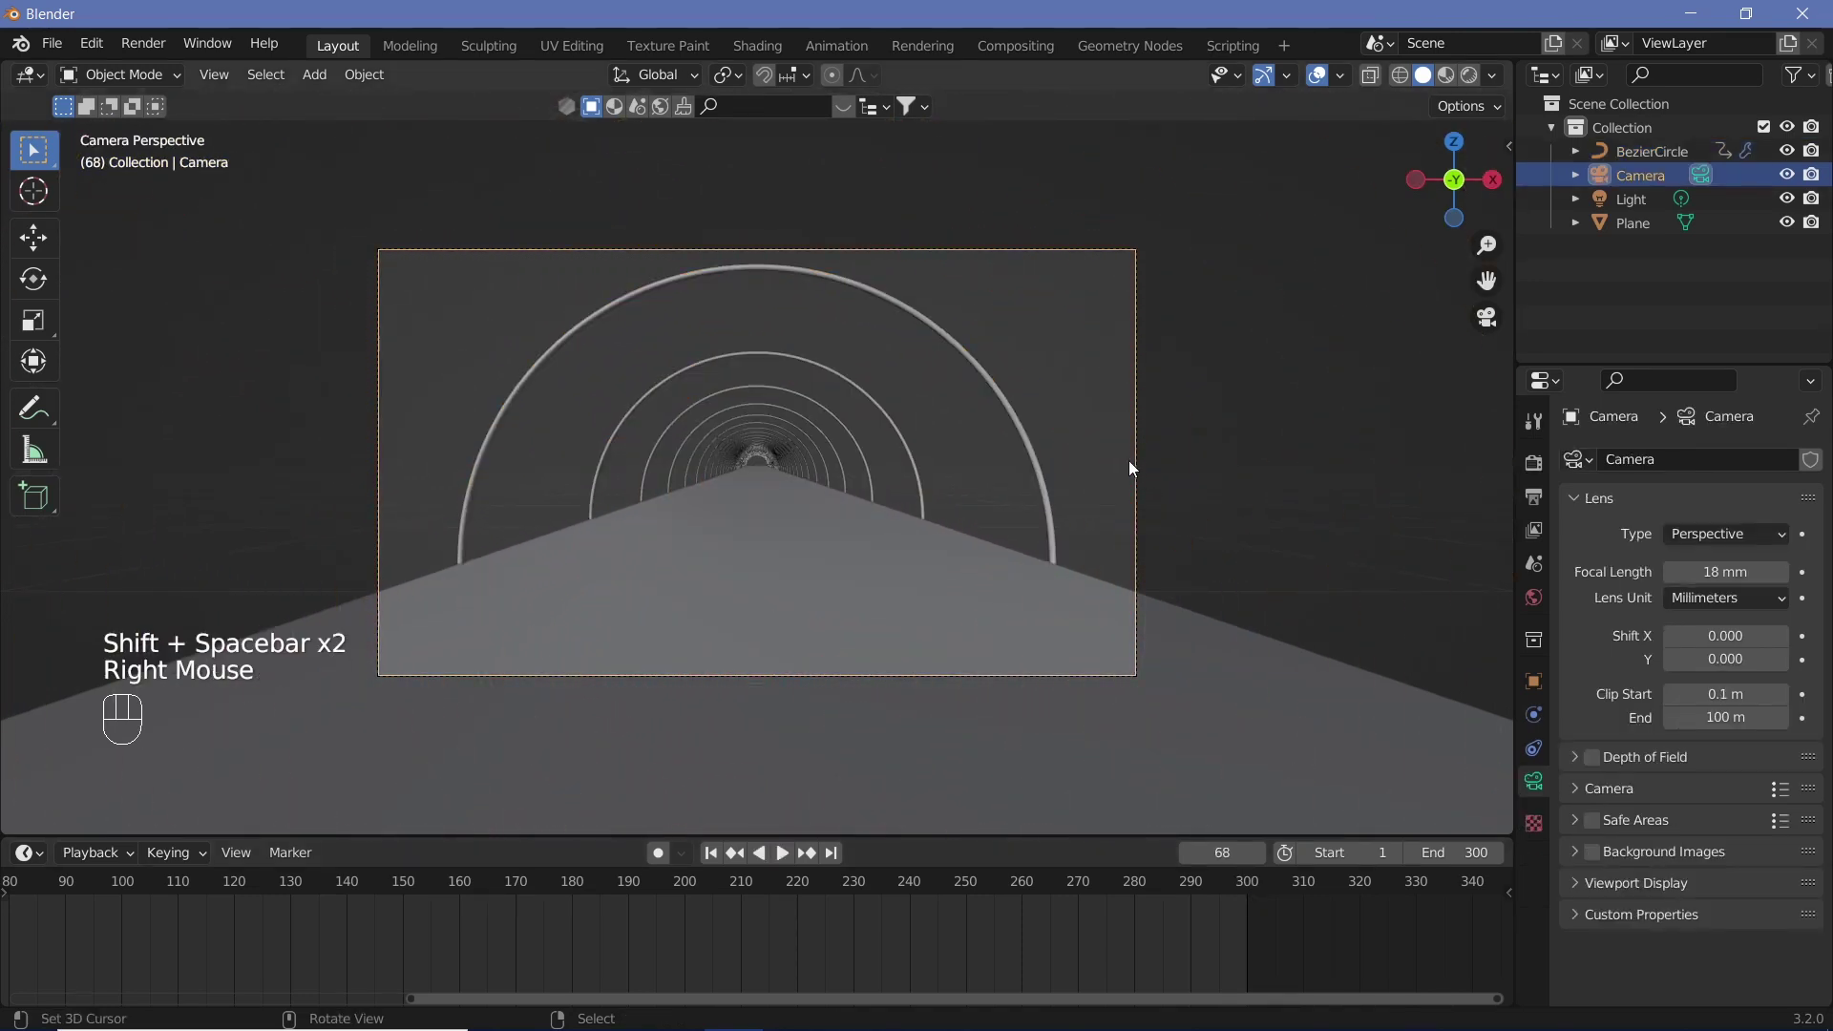
click(1582, 884)
scroll(1636, 818, down, 3)
drag(1718, 922, 1785, 922)
key(shift+space)
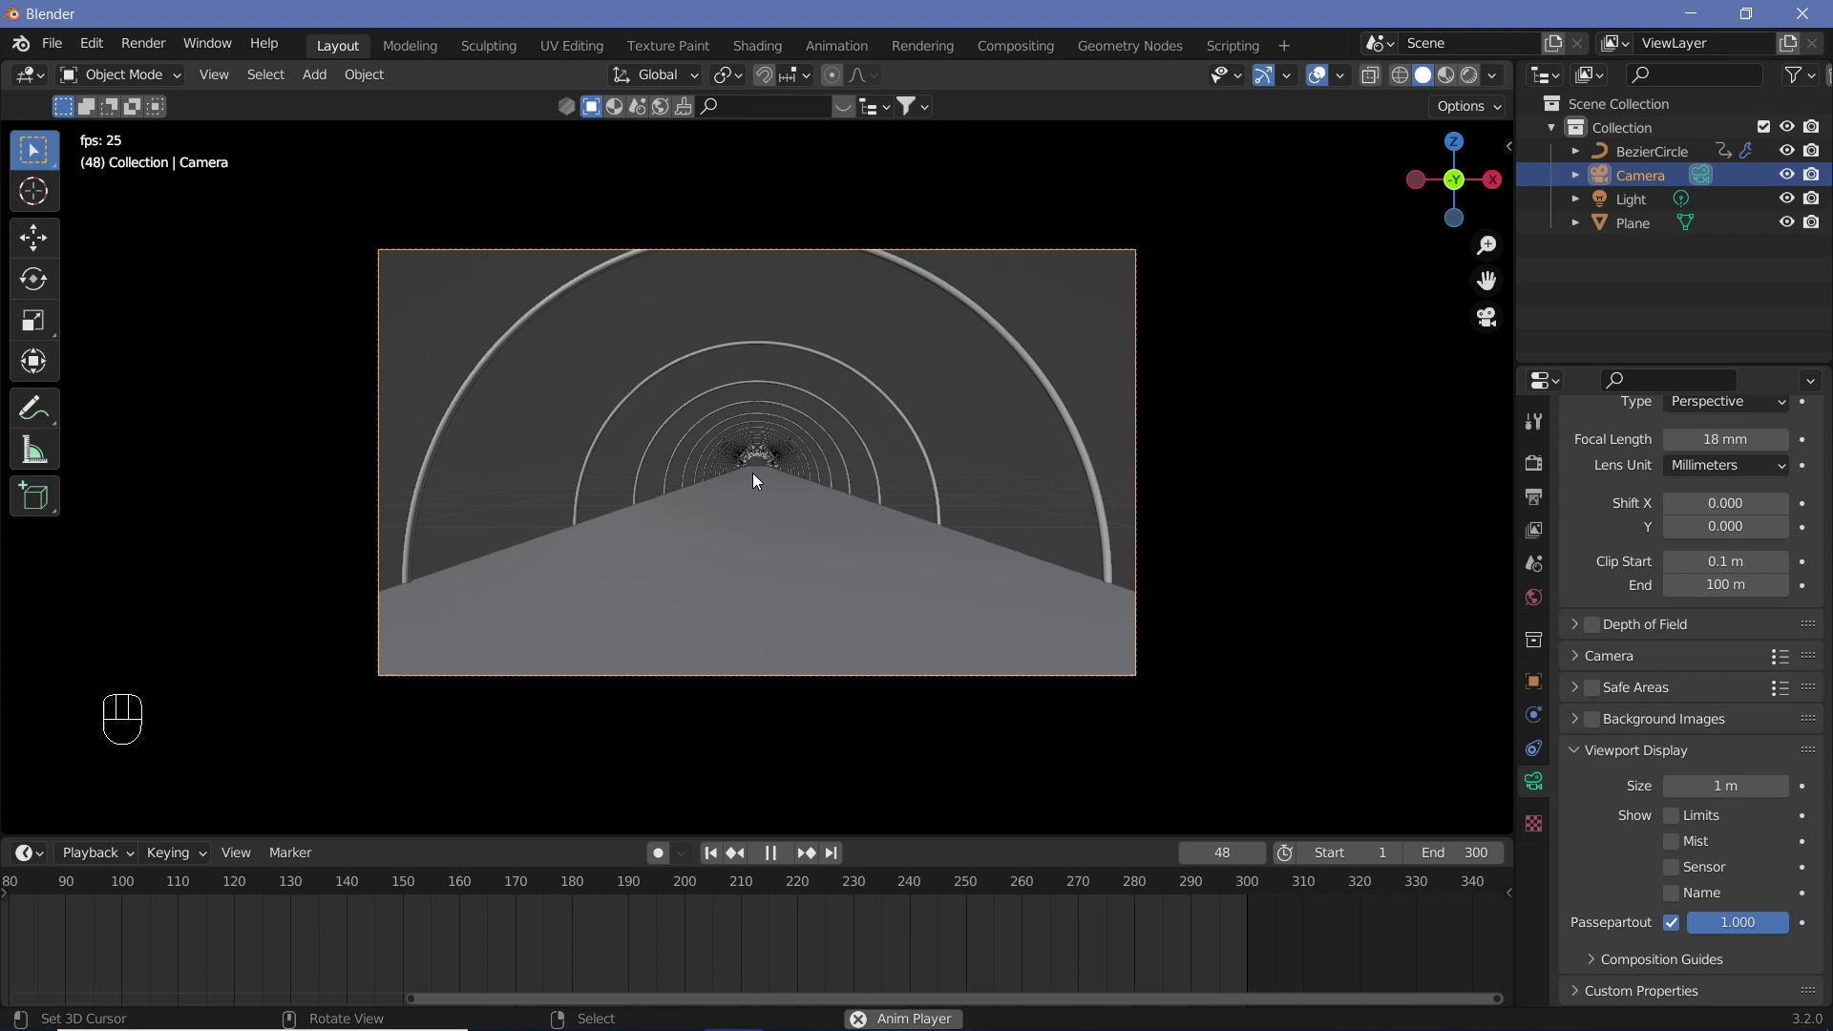
key(shift+space)
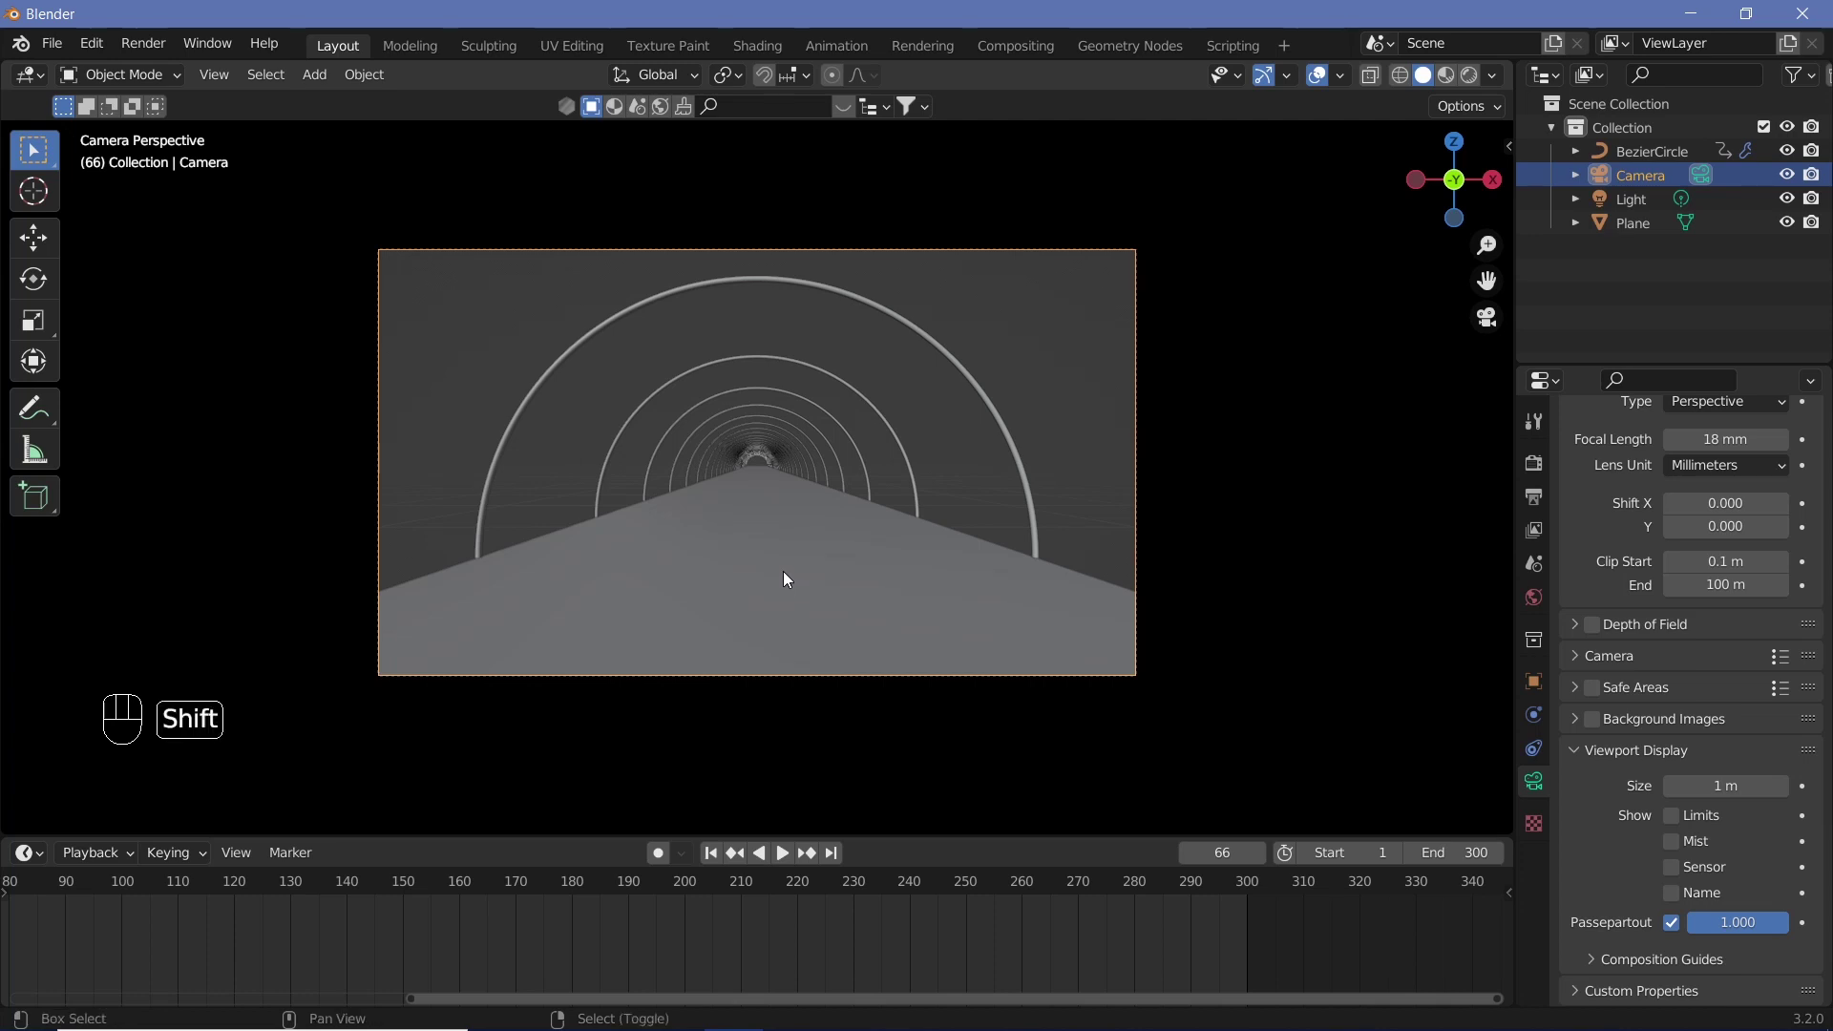
Add a plane rotated 90° on X and move it about 15.6 m down Y.
key(shift+a)
mouse_move(783, 571)
mouse_move(752, 542)
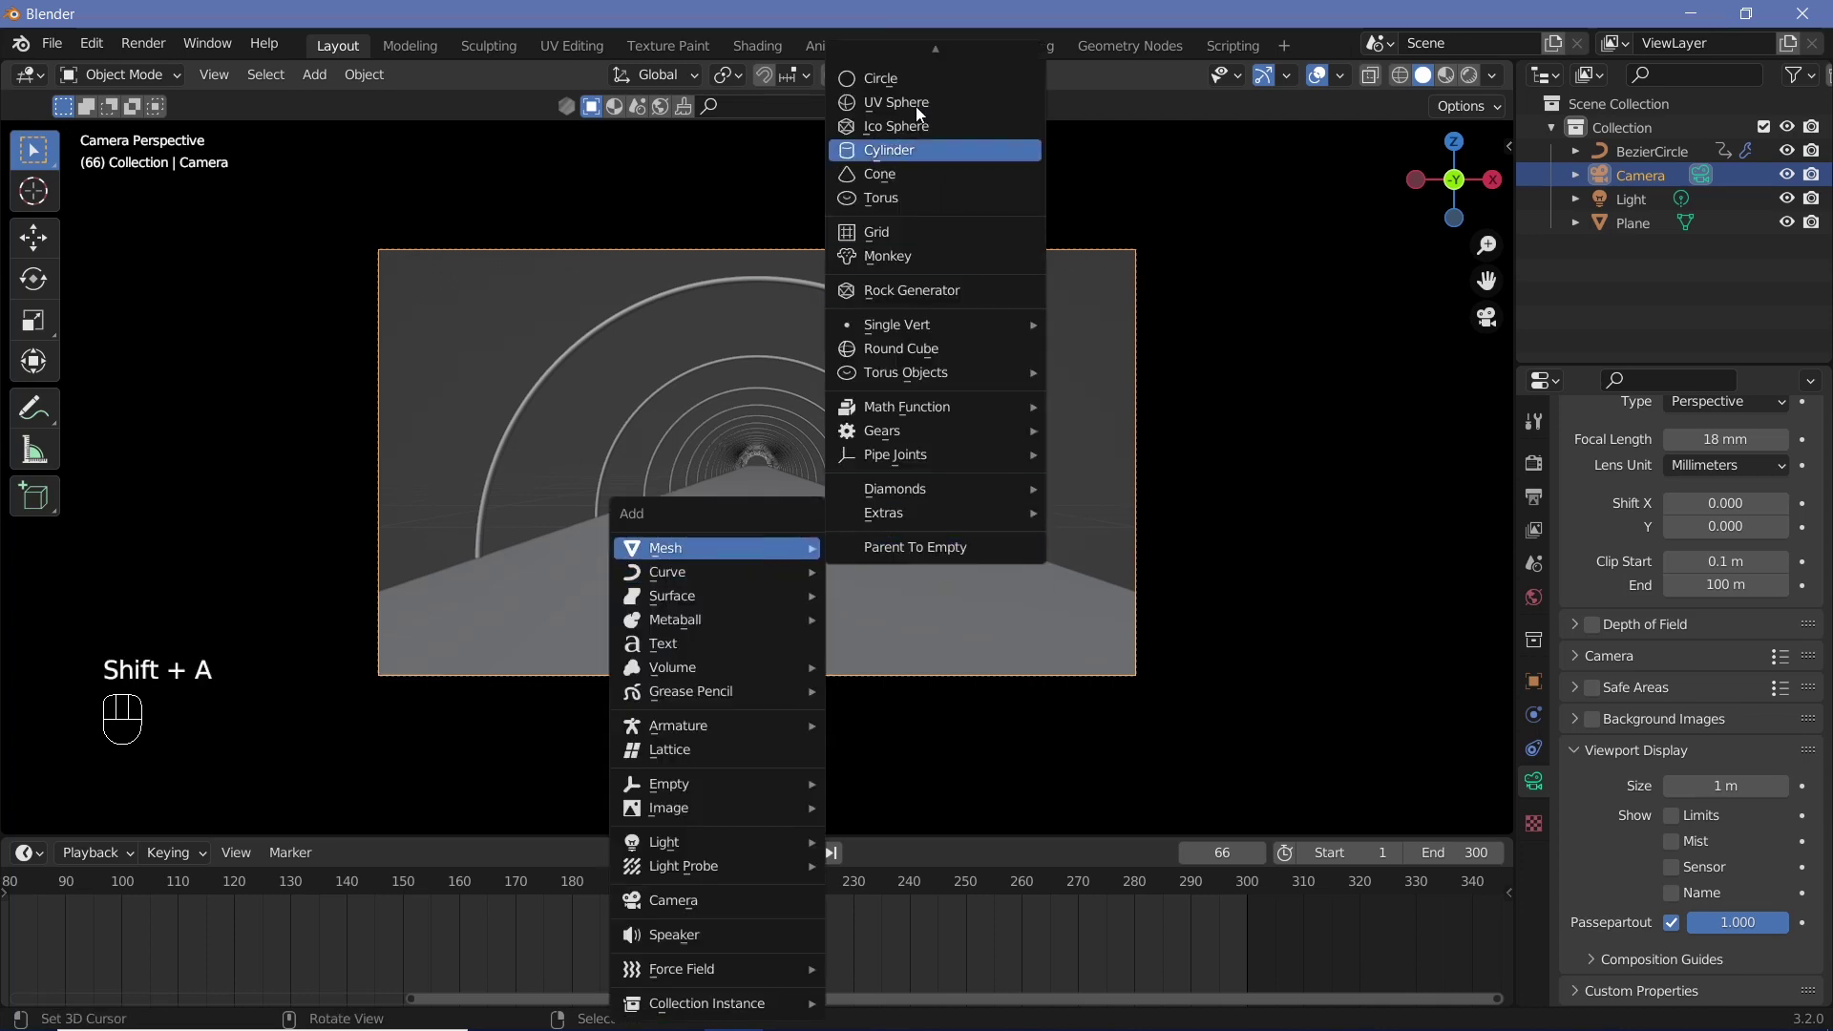
click(898, 60)
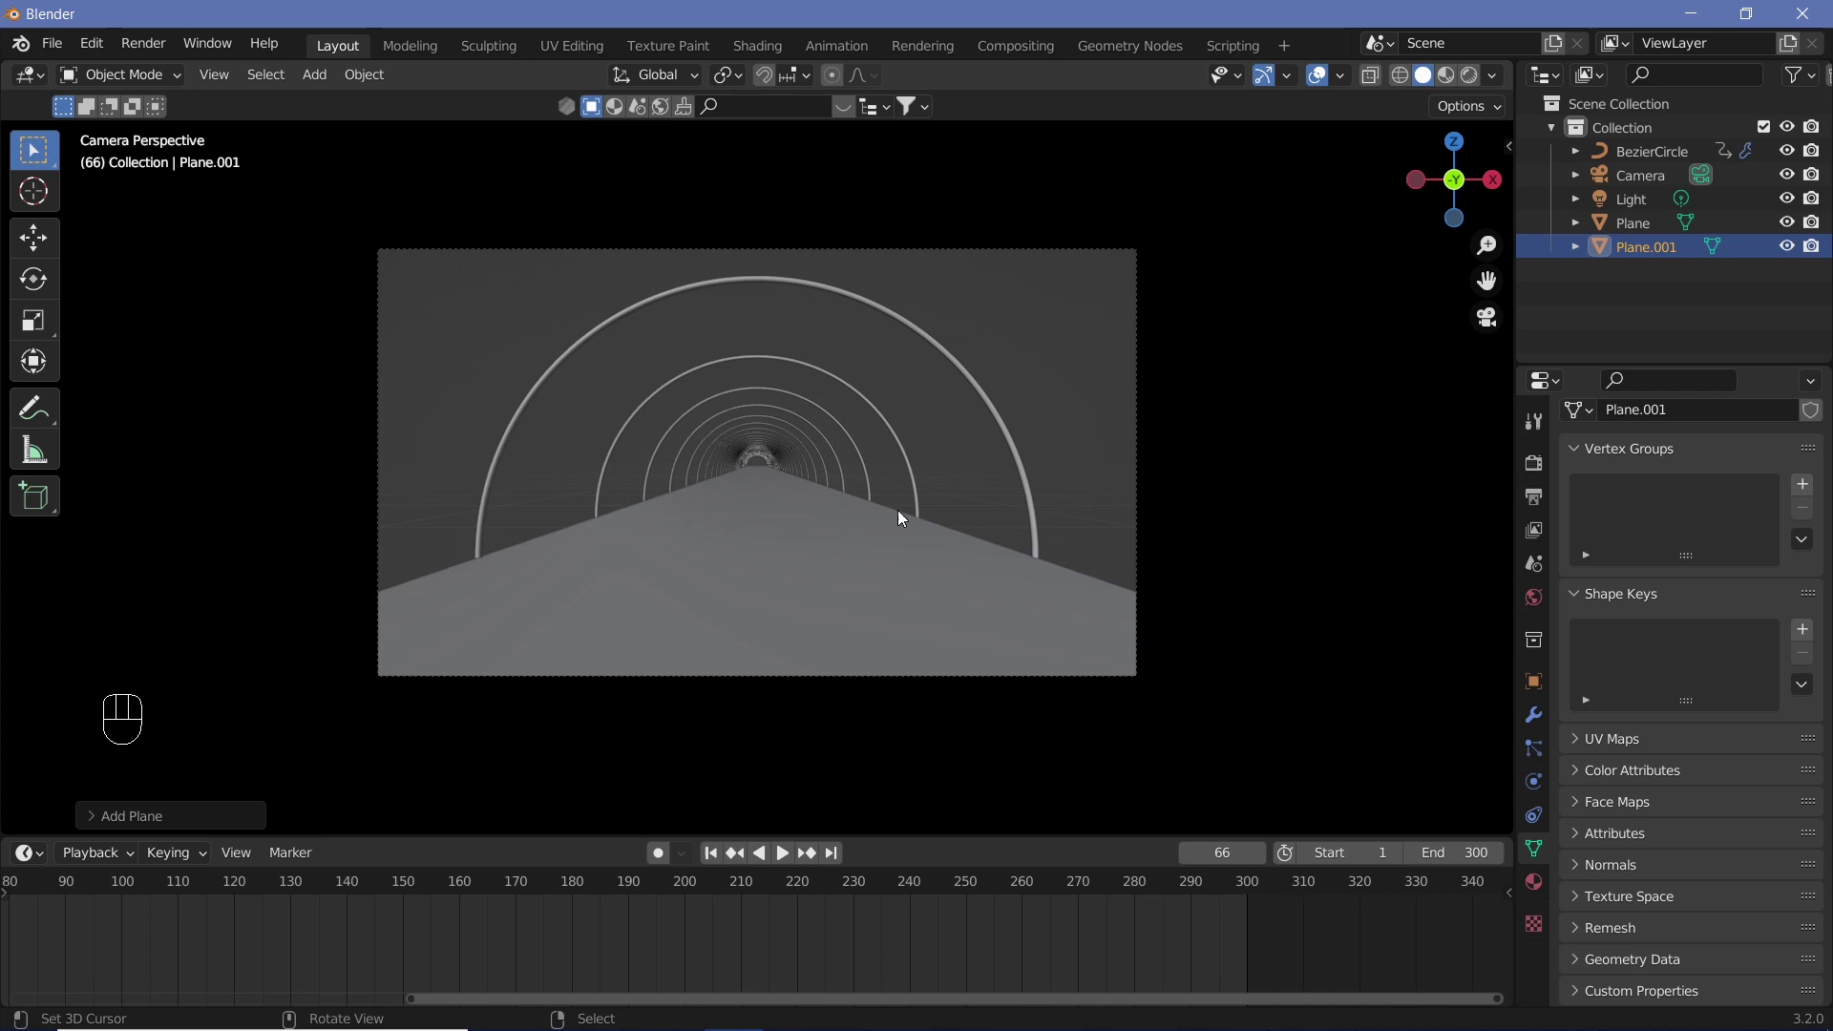
text(rx90)
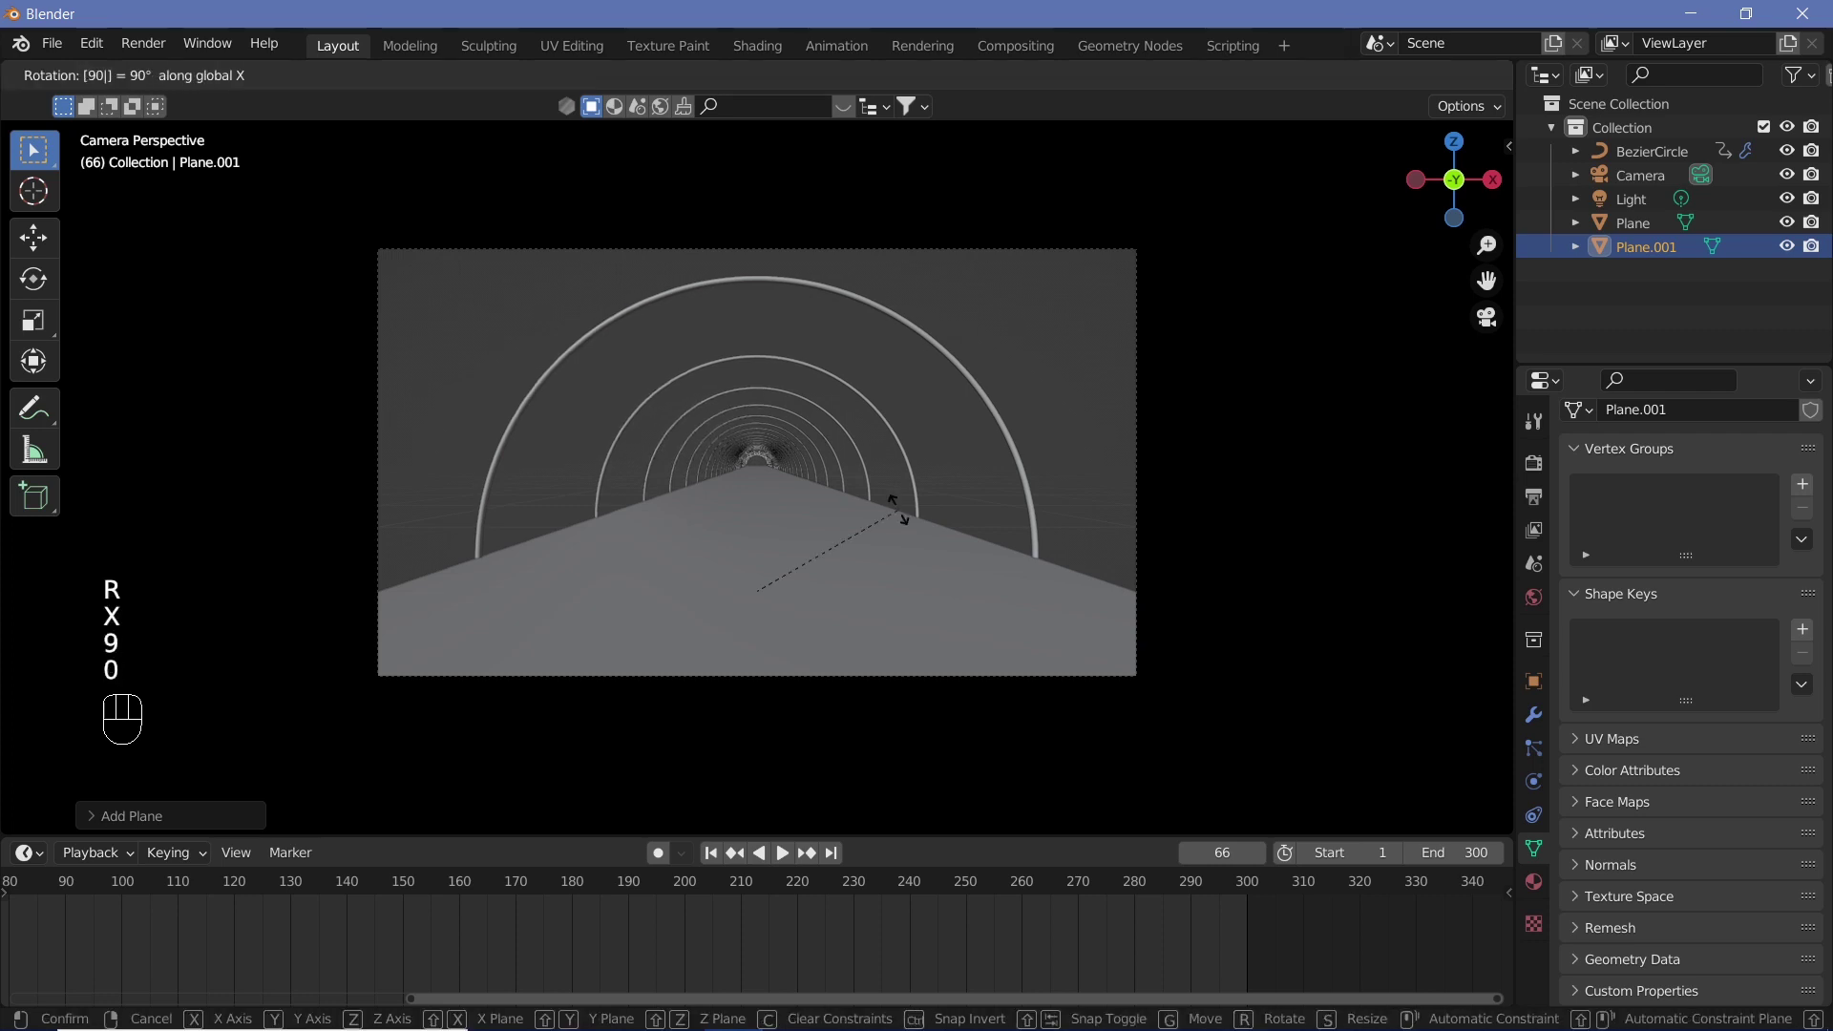
key(Return)
key(g)
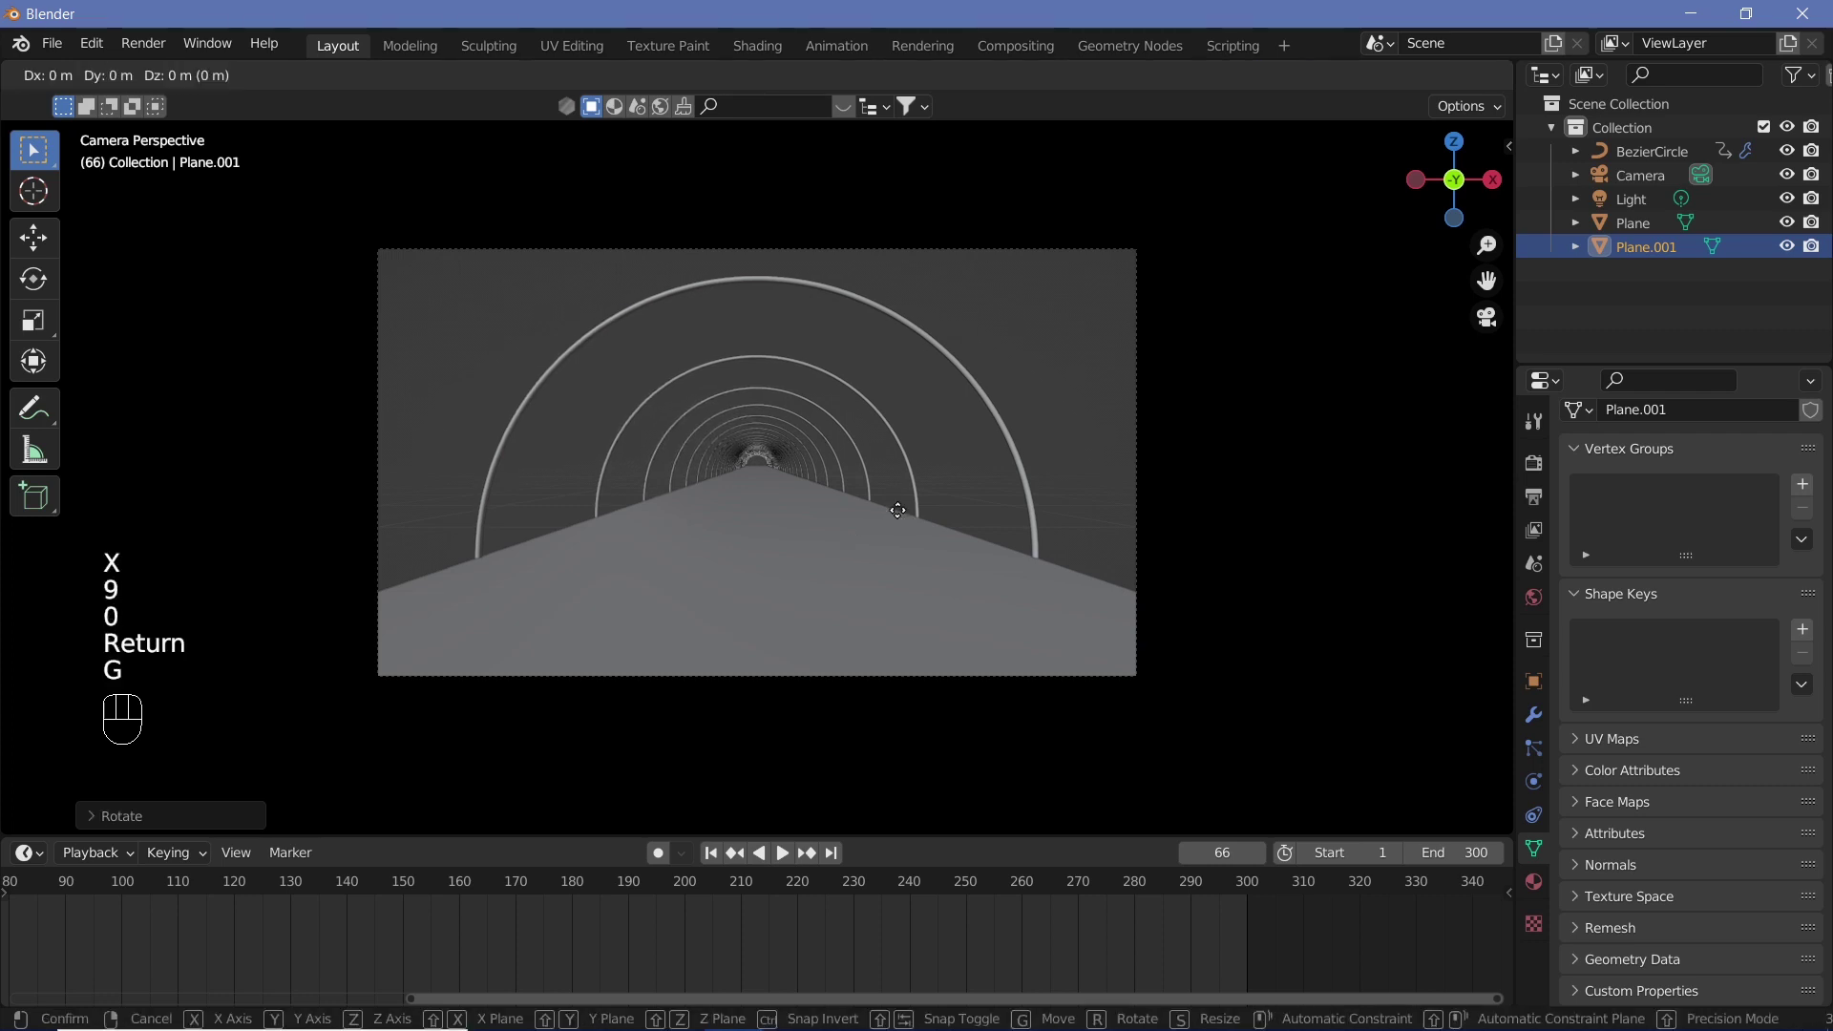
key(y)
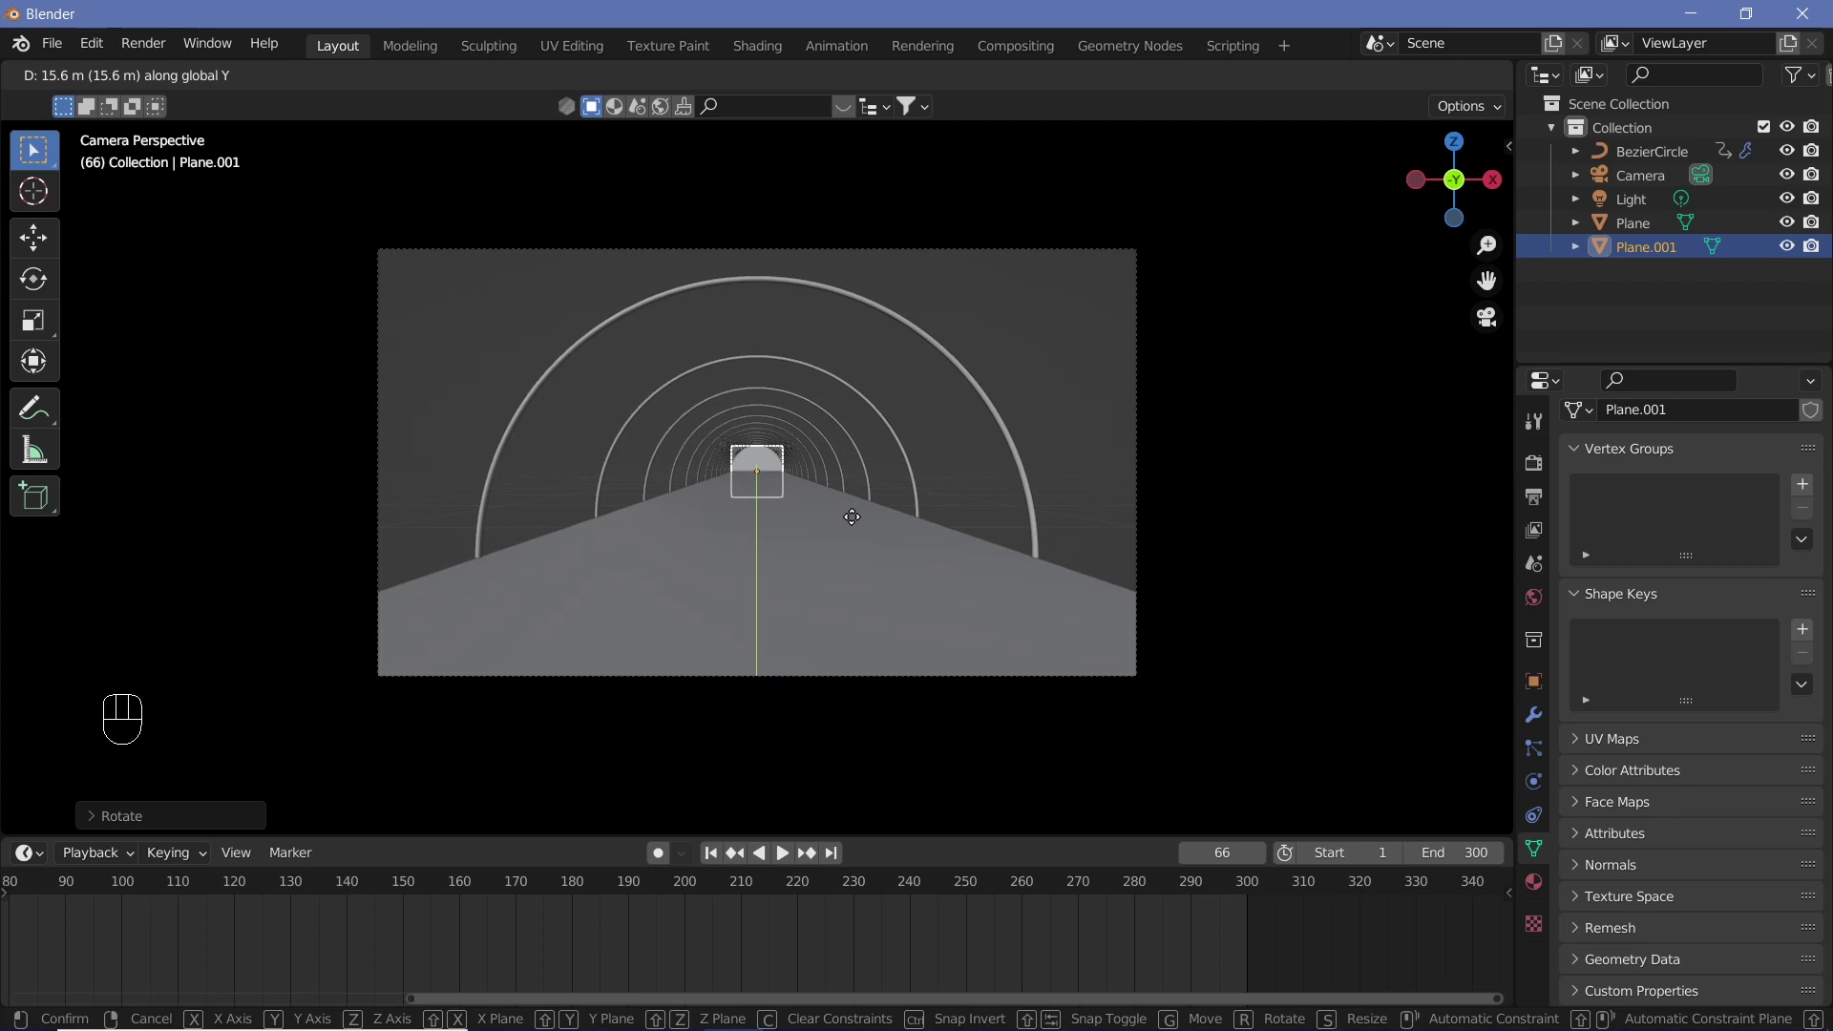
click(837, 501)
Scale Plane.001 to 15.57 to fill the view, then play and stop at frame 123.
key(s)
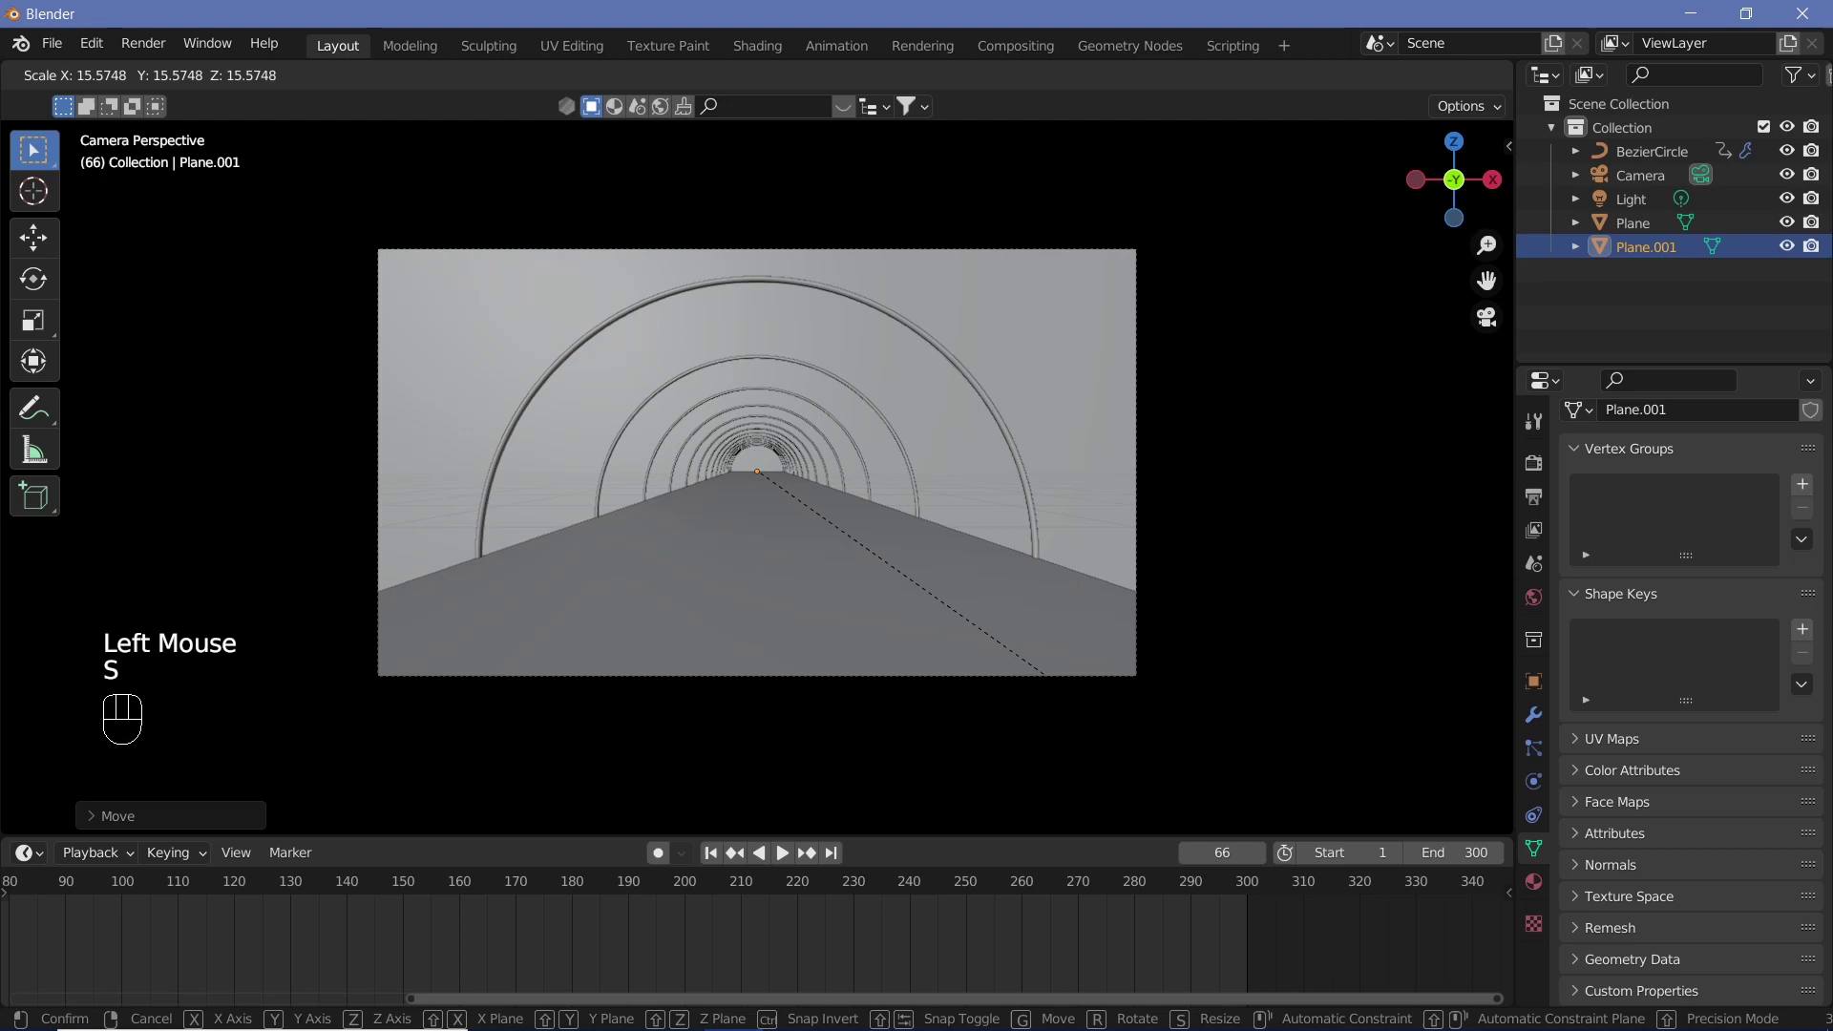
click(355, 516)
key(shift+space)
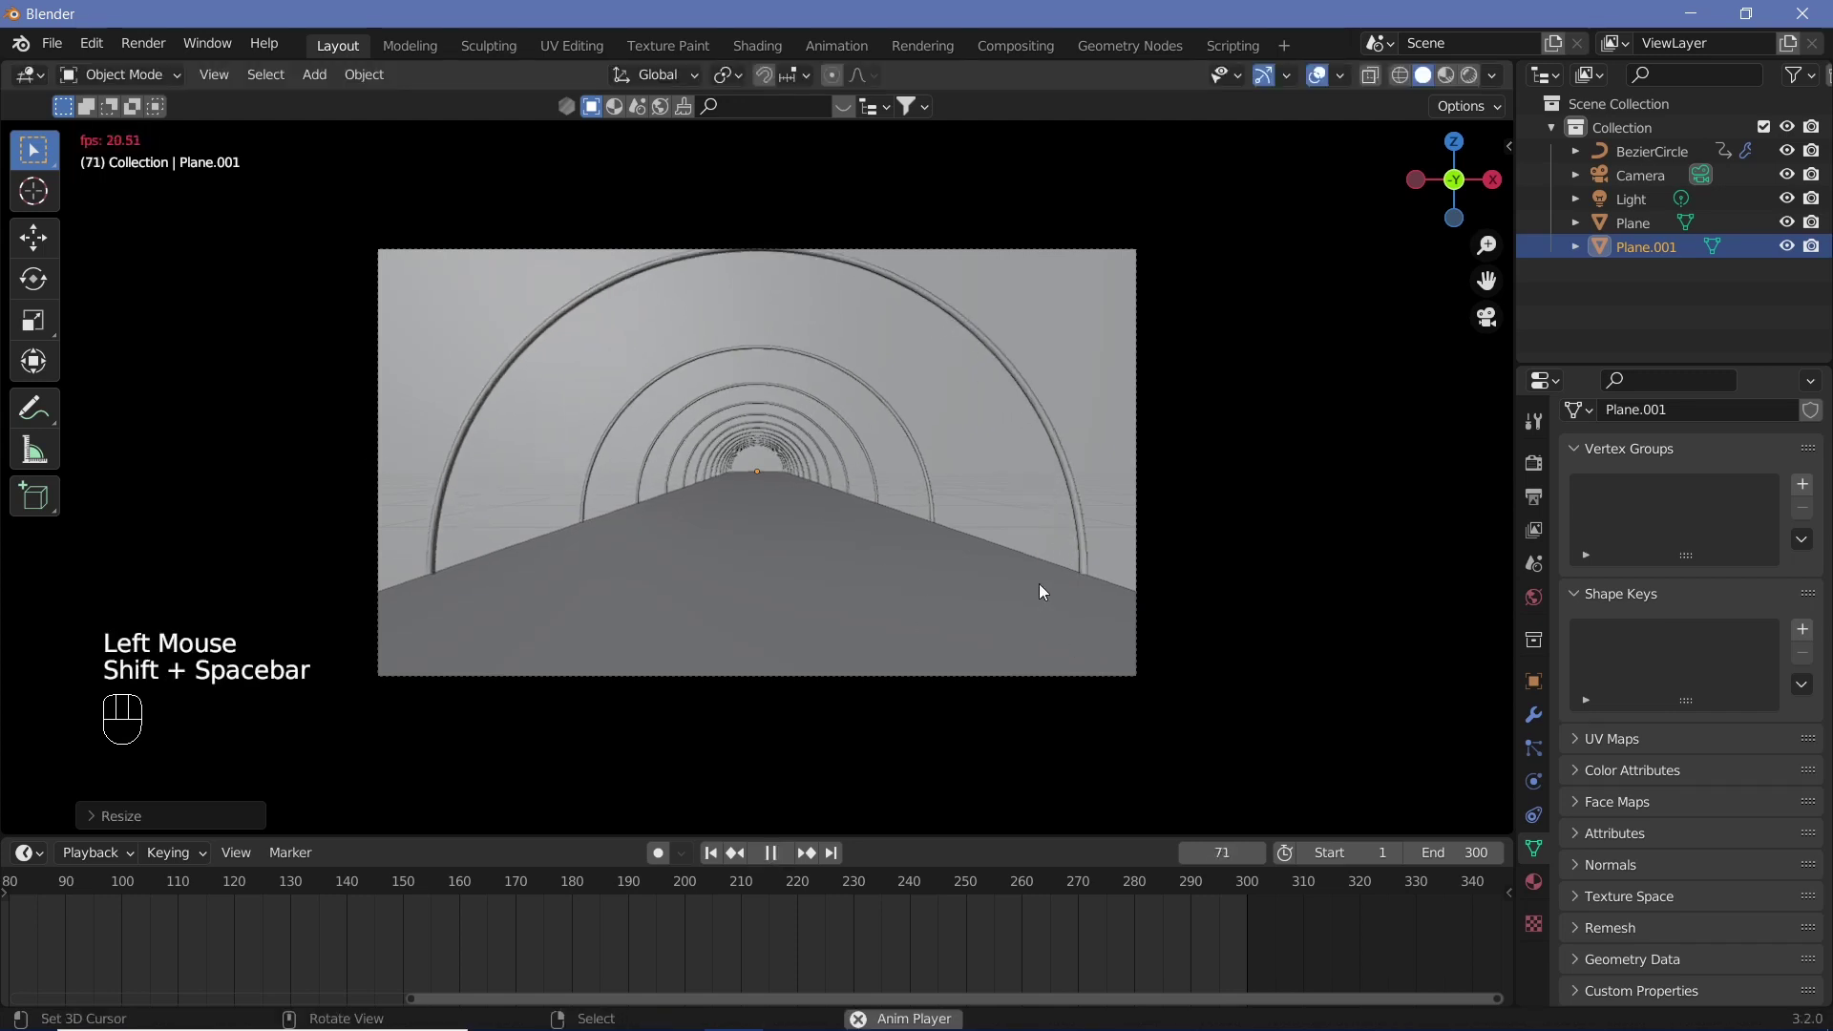
key(shift+space)
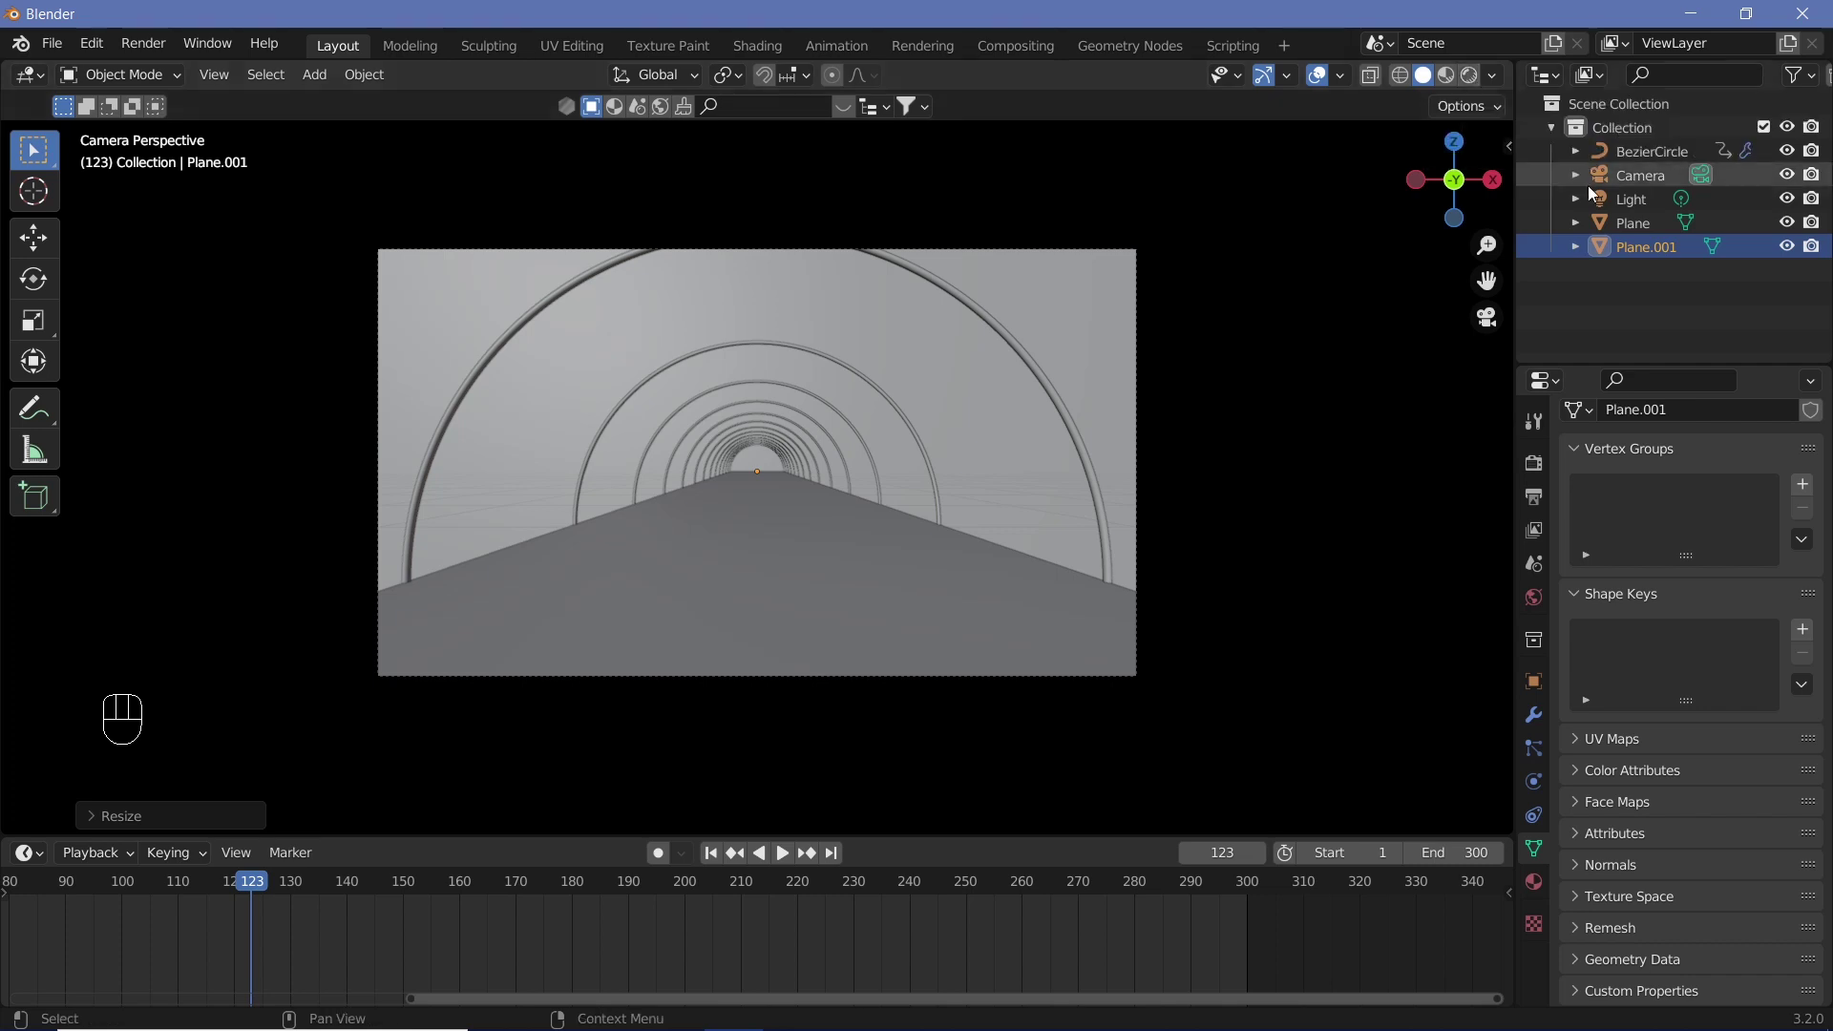
Switch the viewport to Rendered shading and delete the Light.
click(1470, 77)
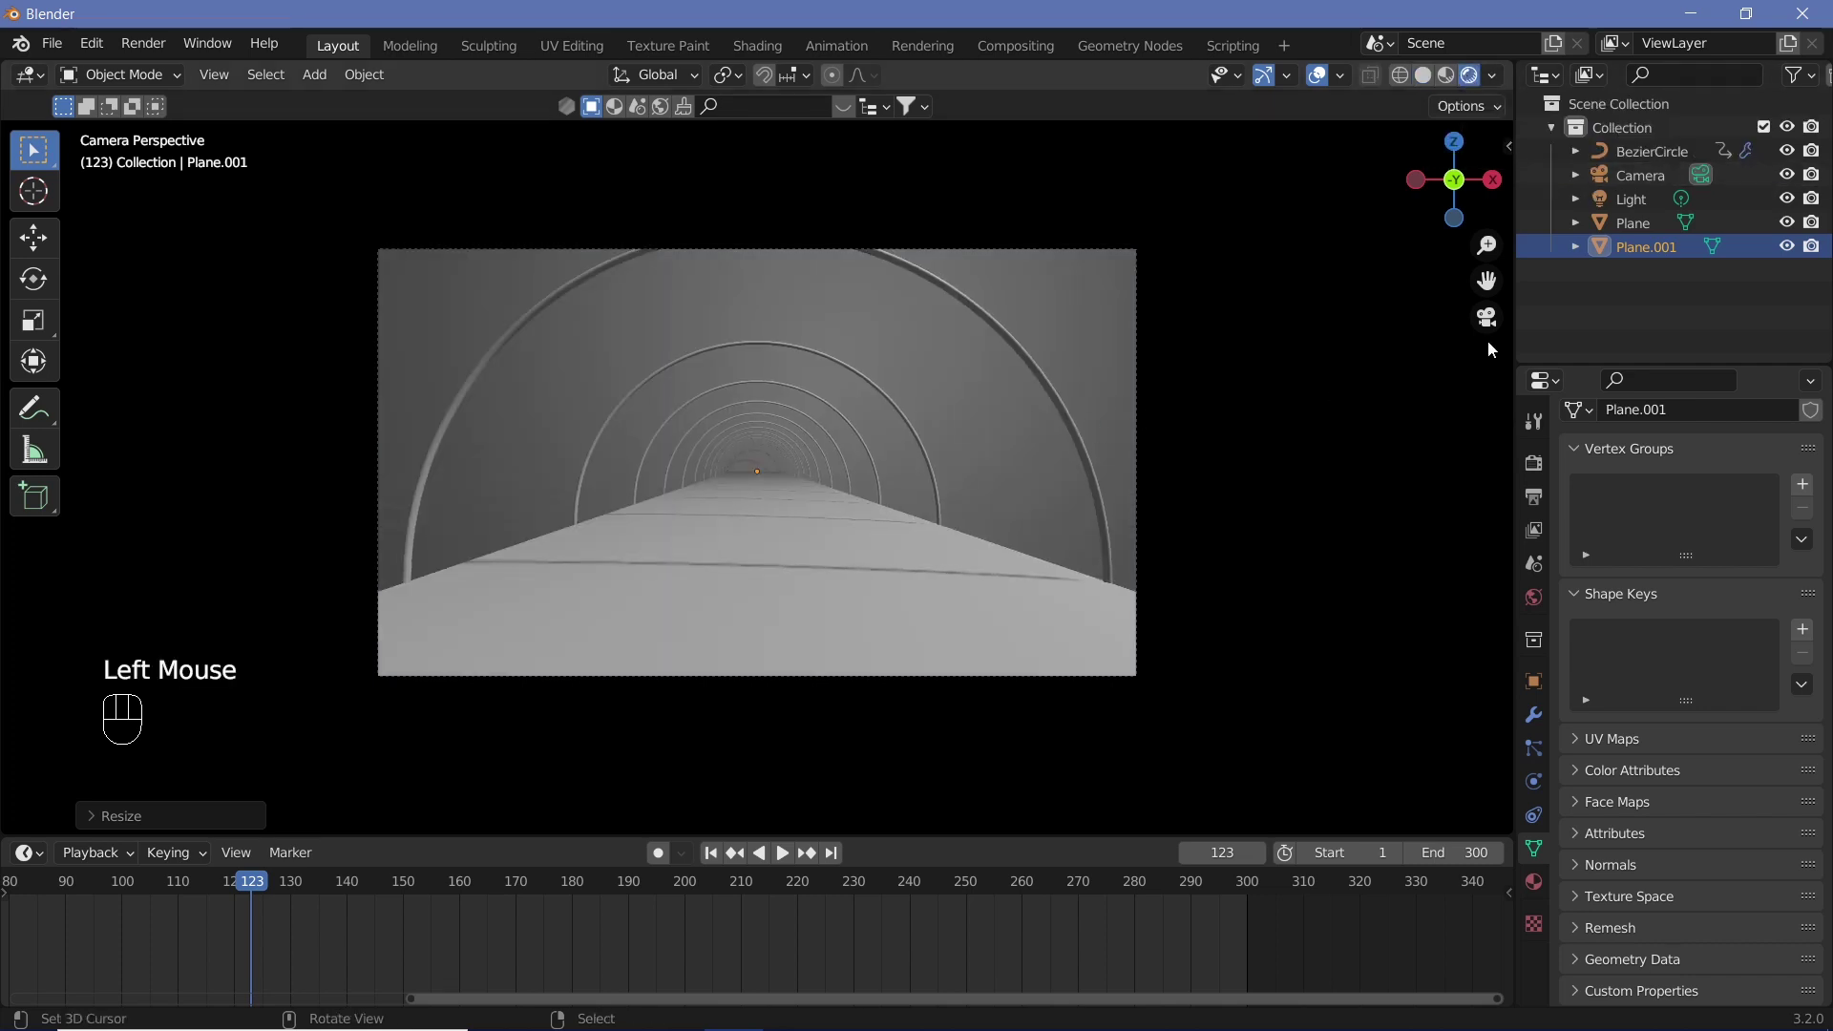
click(1634, 190)
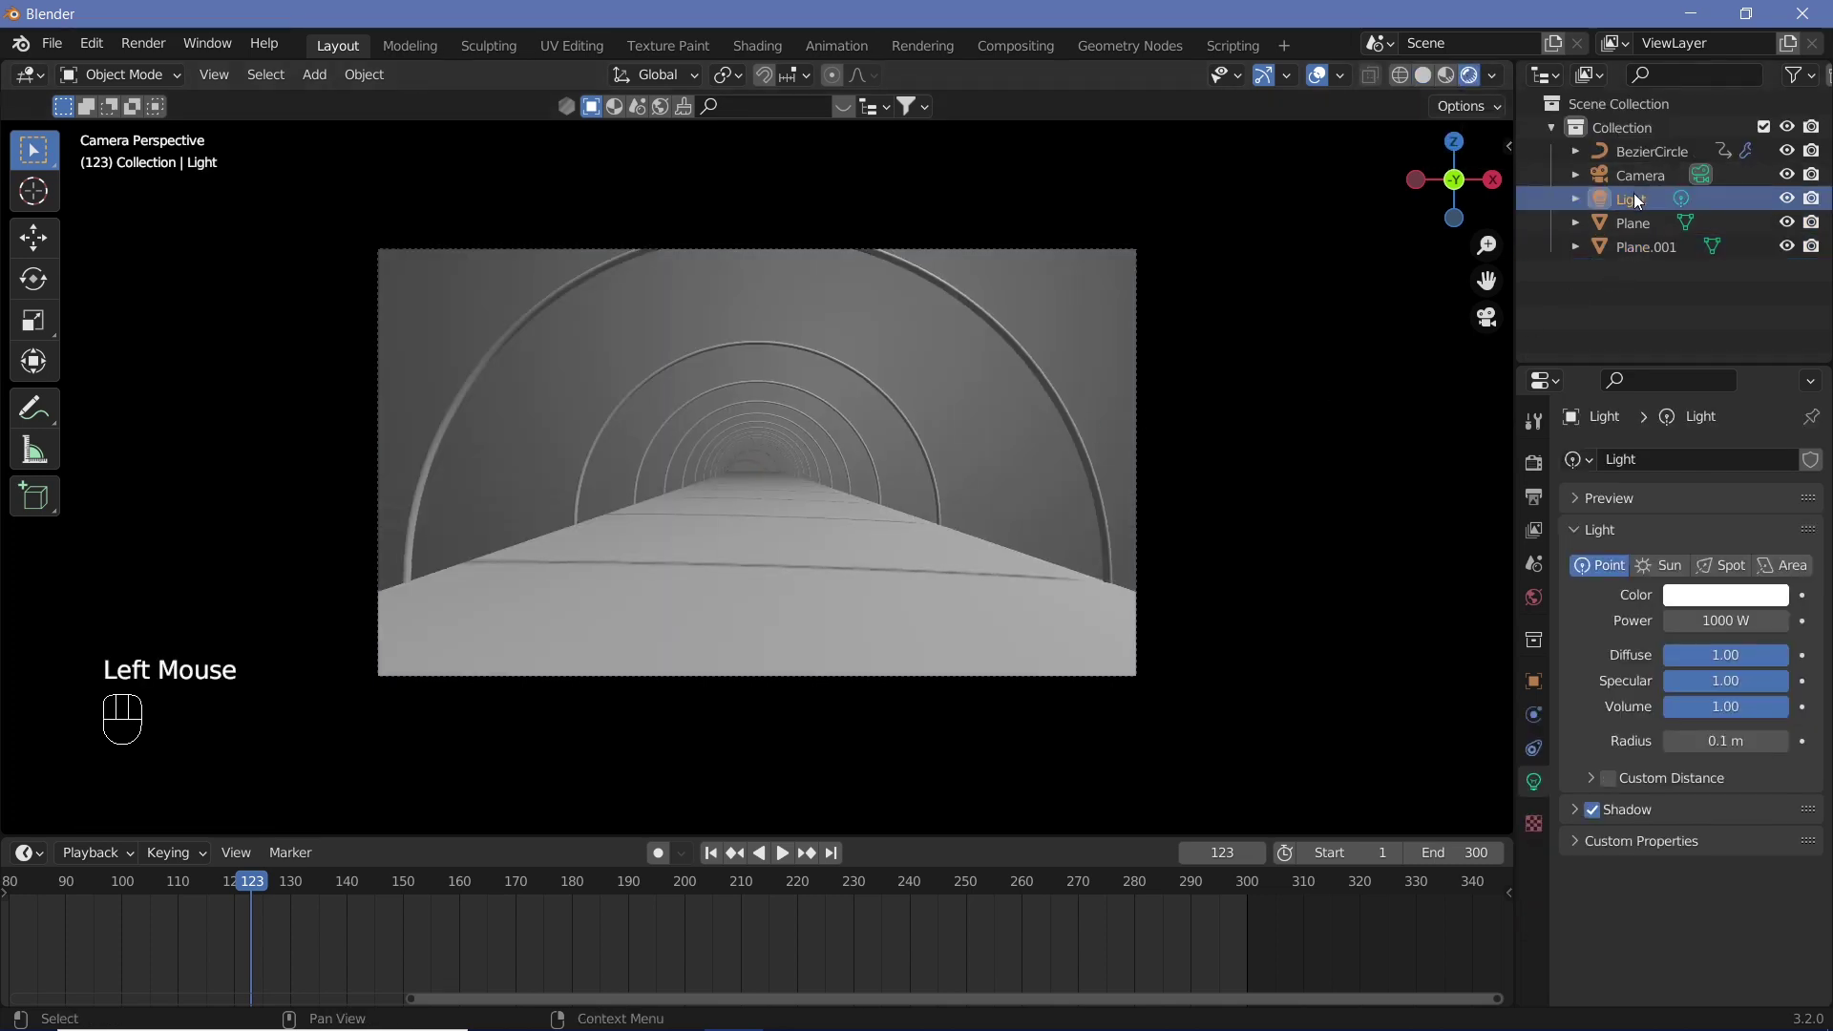
key(x)
click(819, 443)
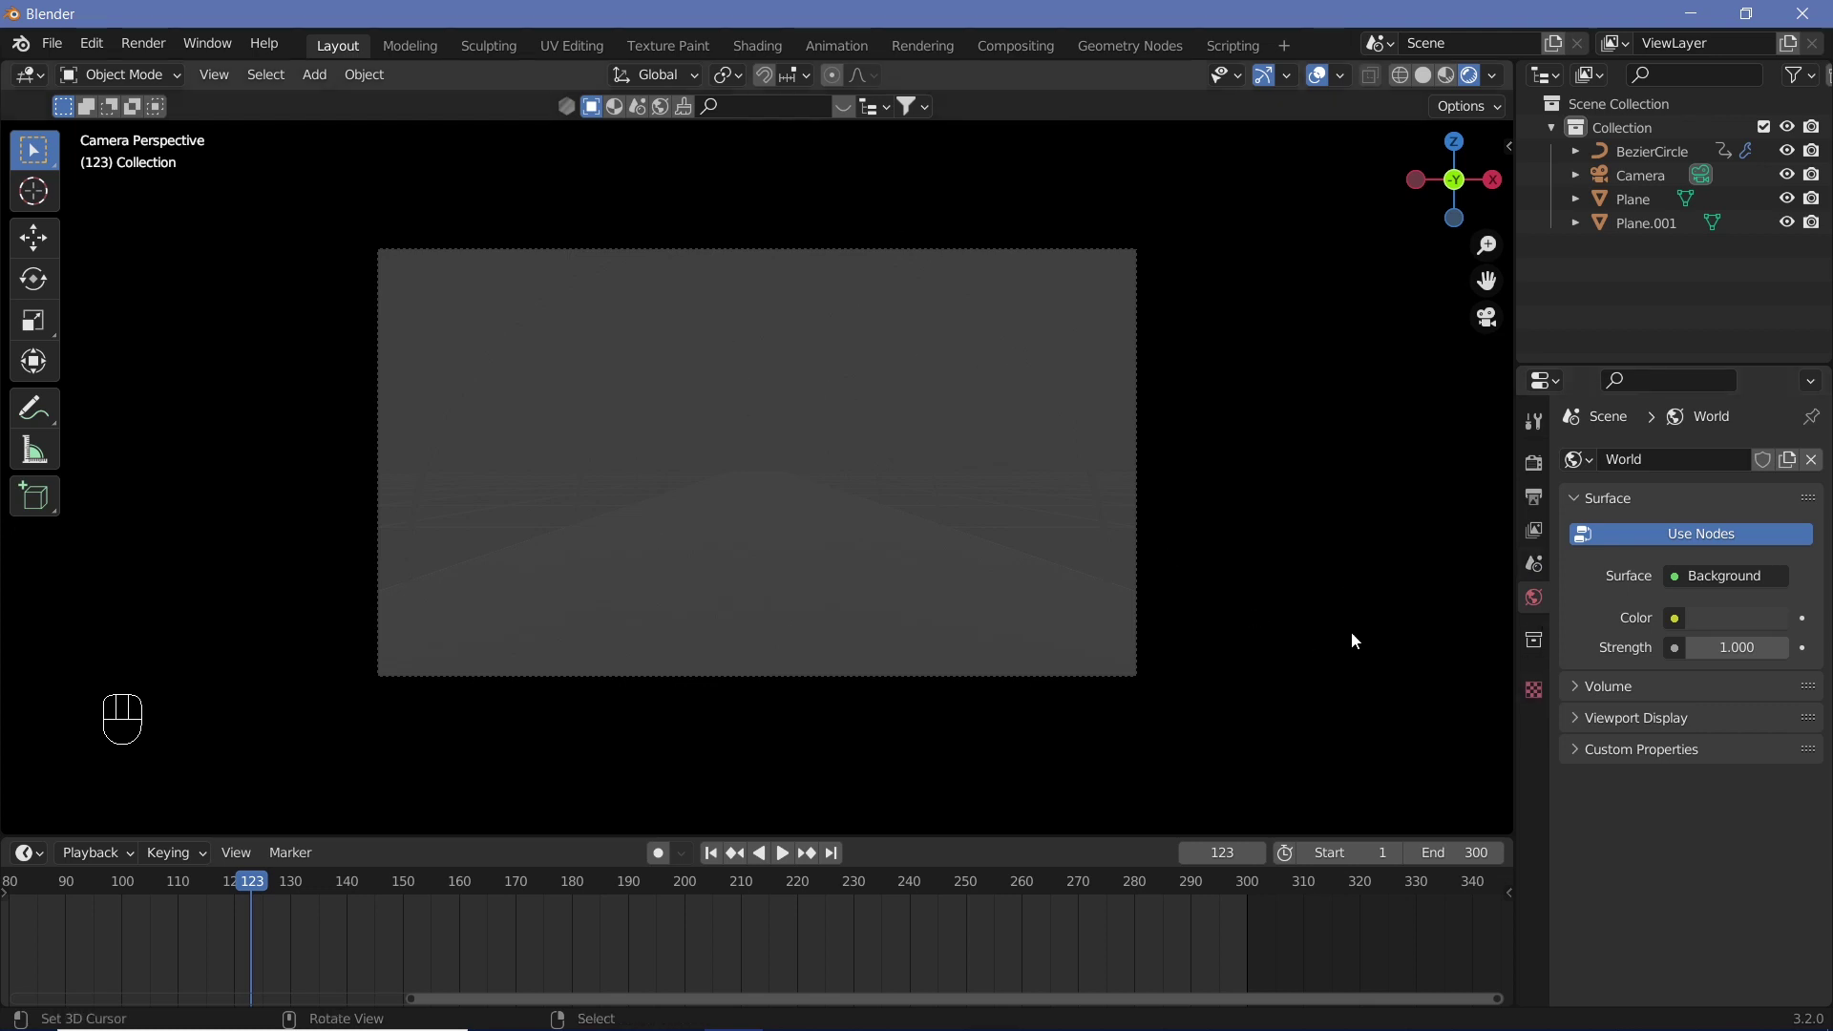
Set the World background colour to black.
click(1534, 597)
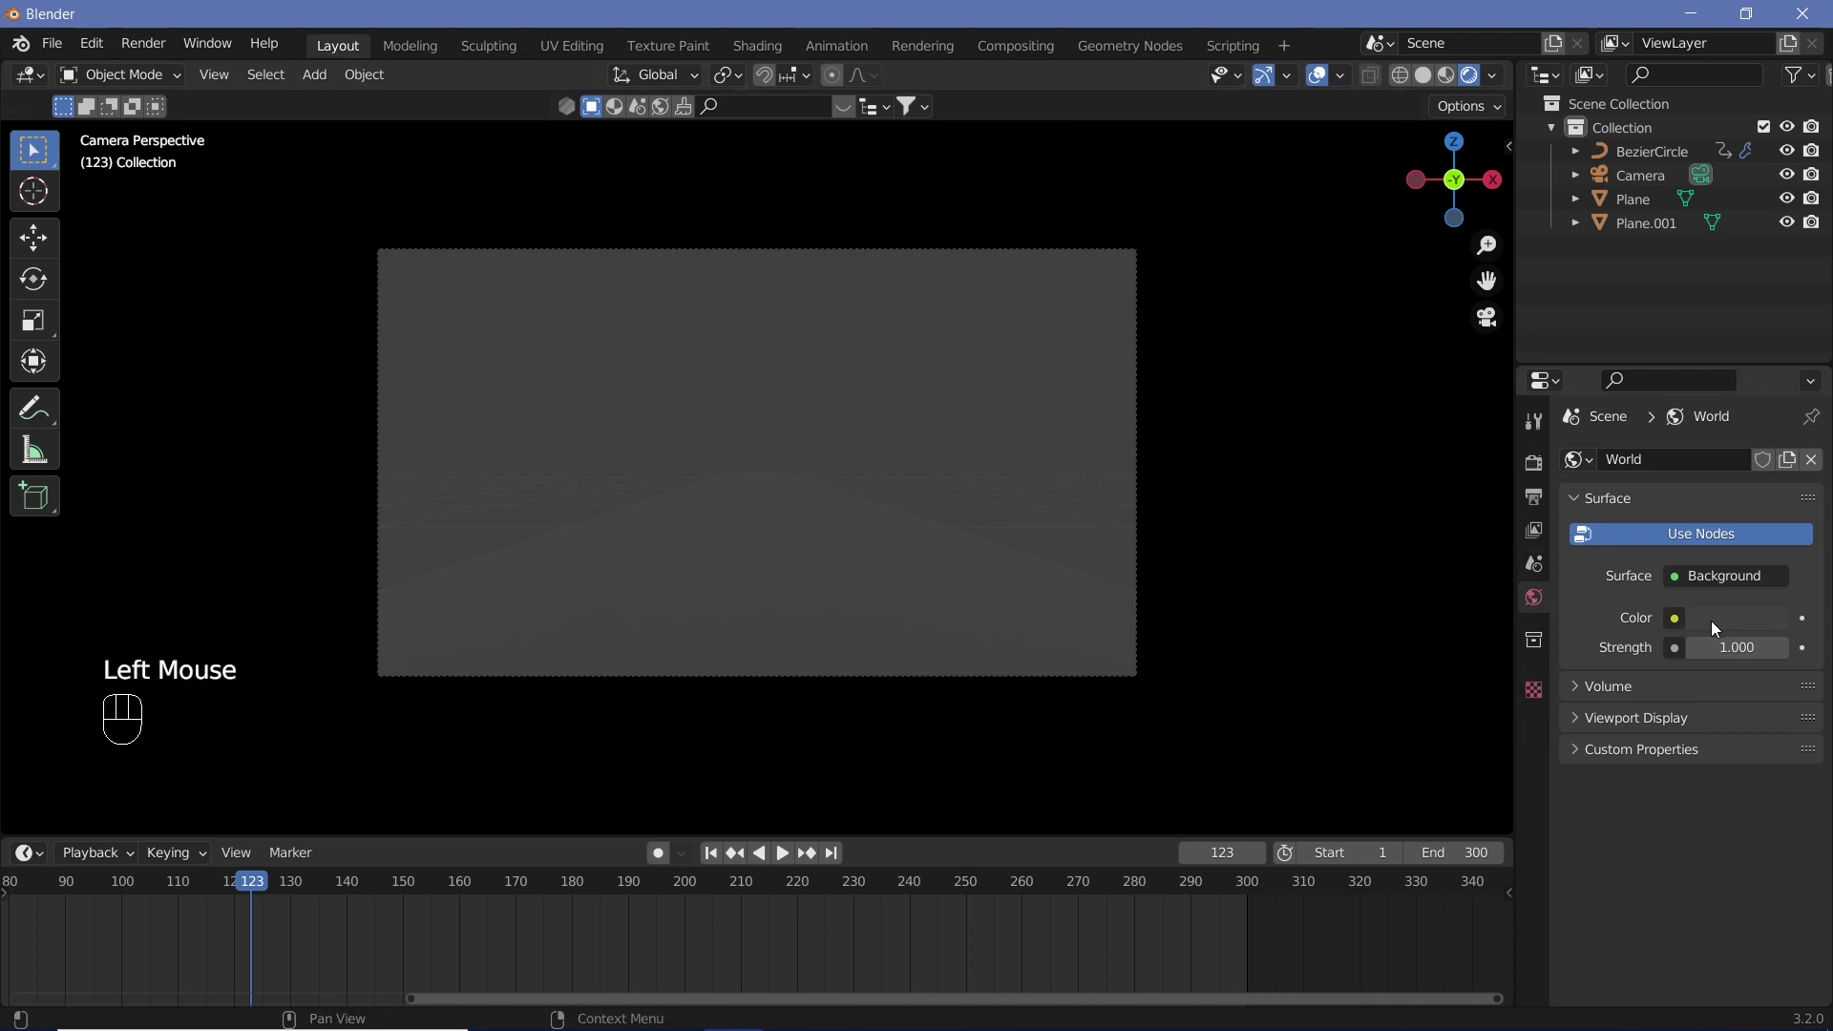
click(1713, 622)
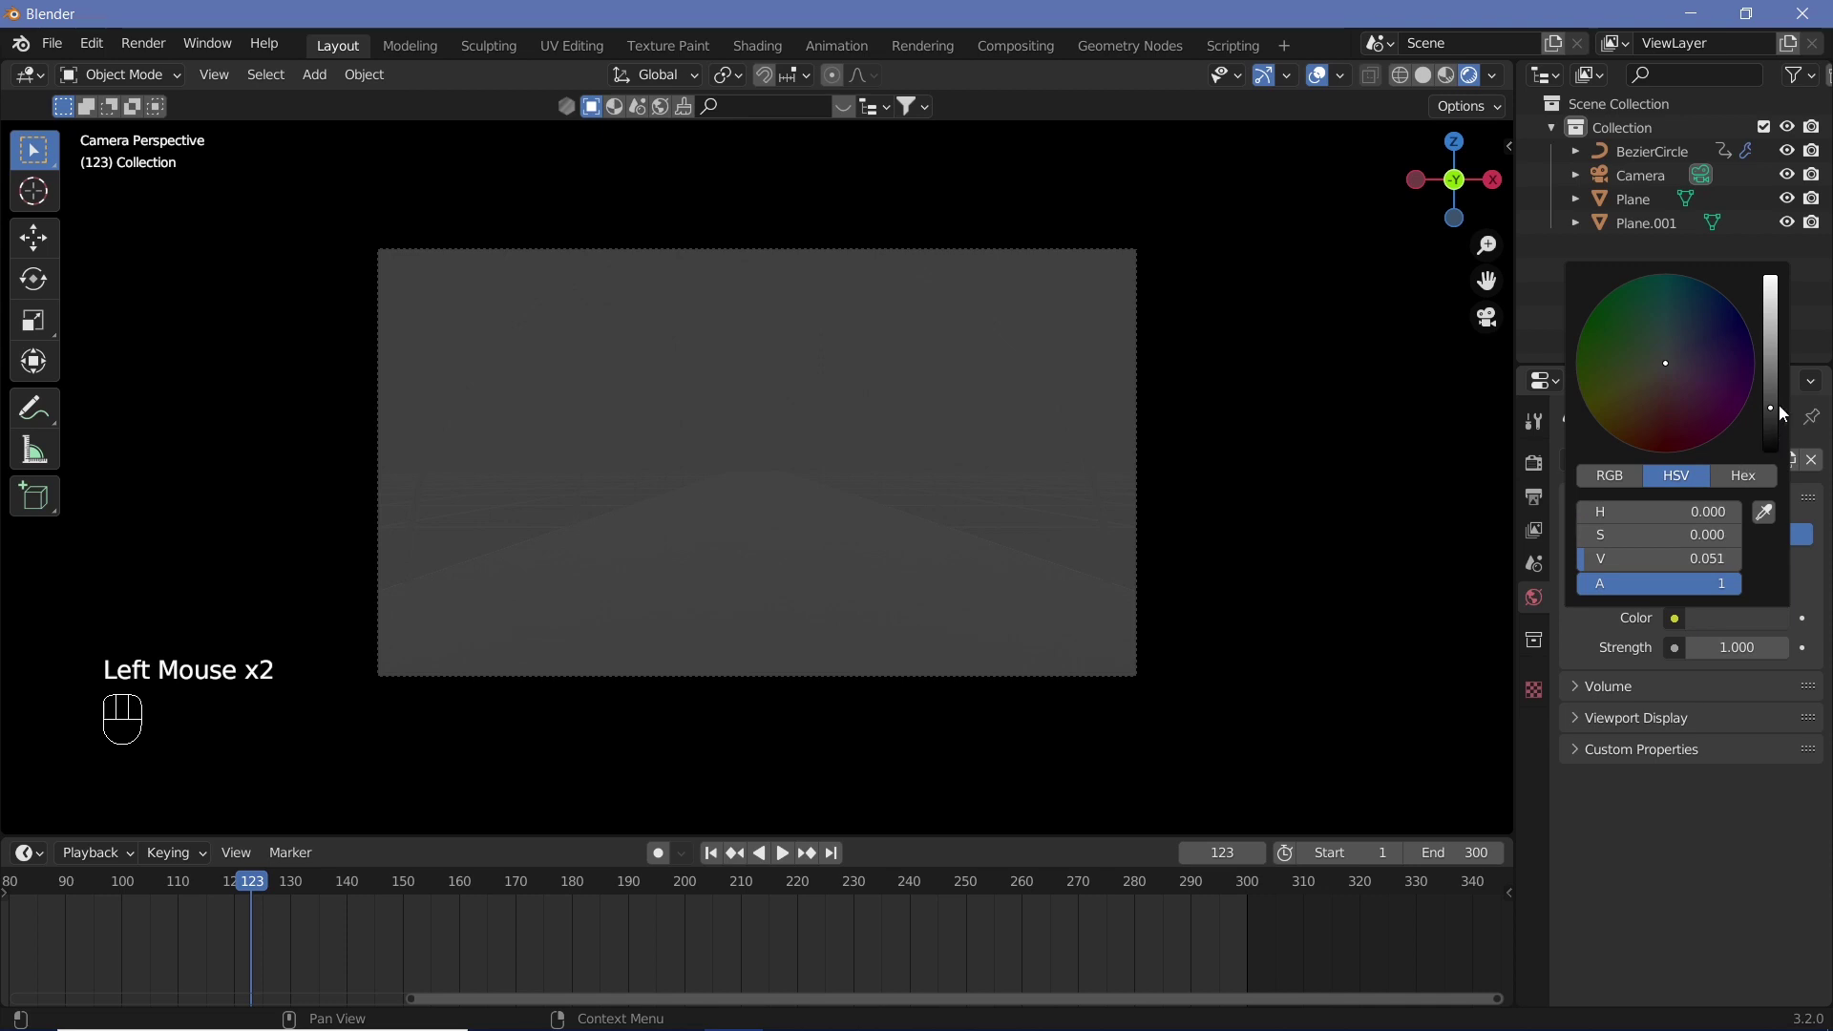
drag(1777, 403, 1772, 453)
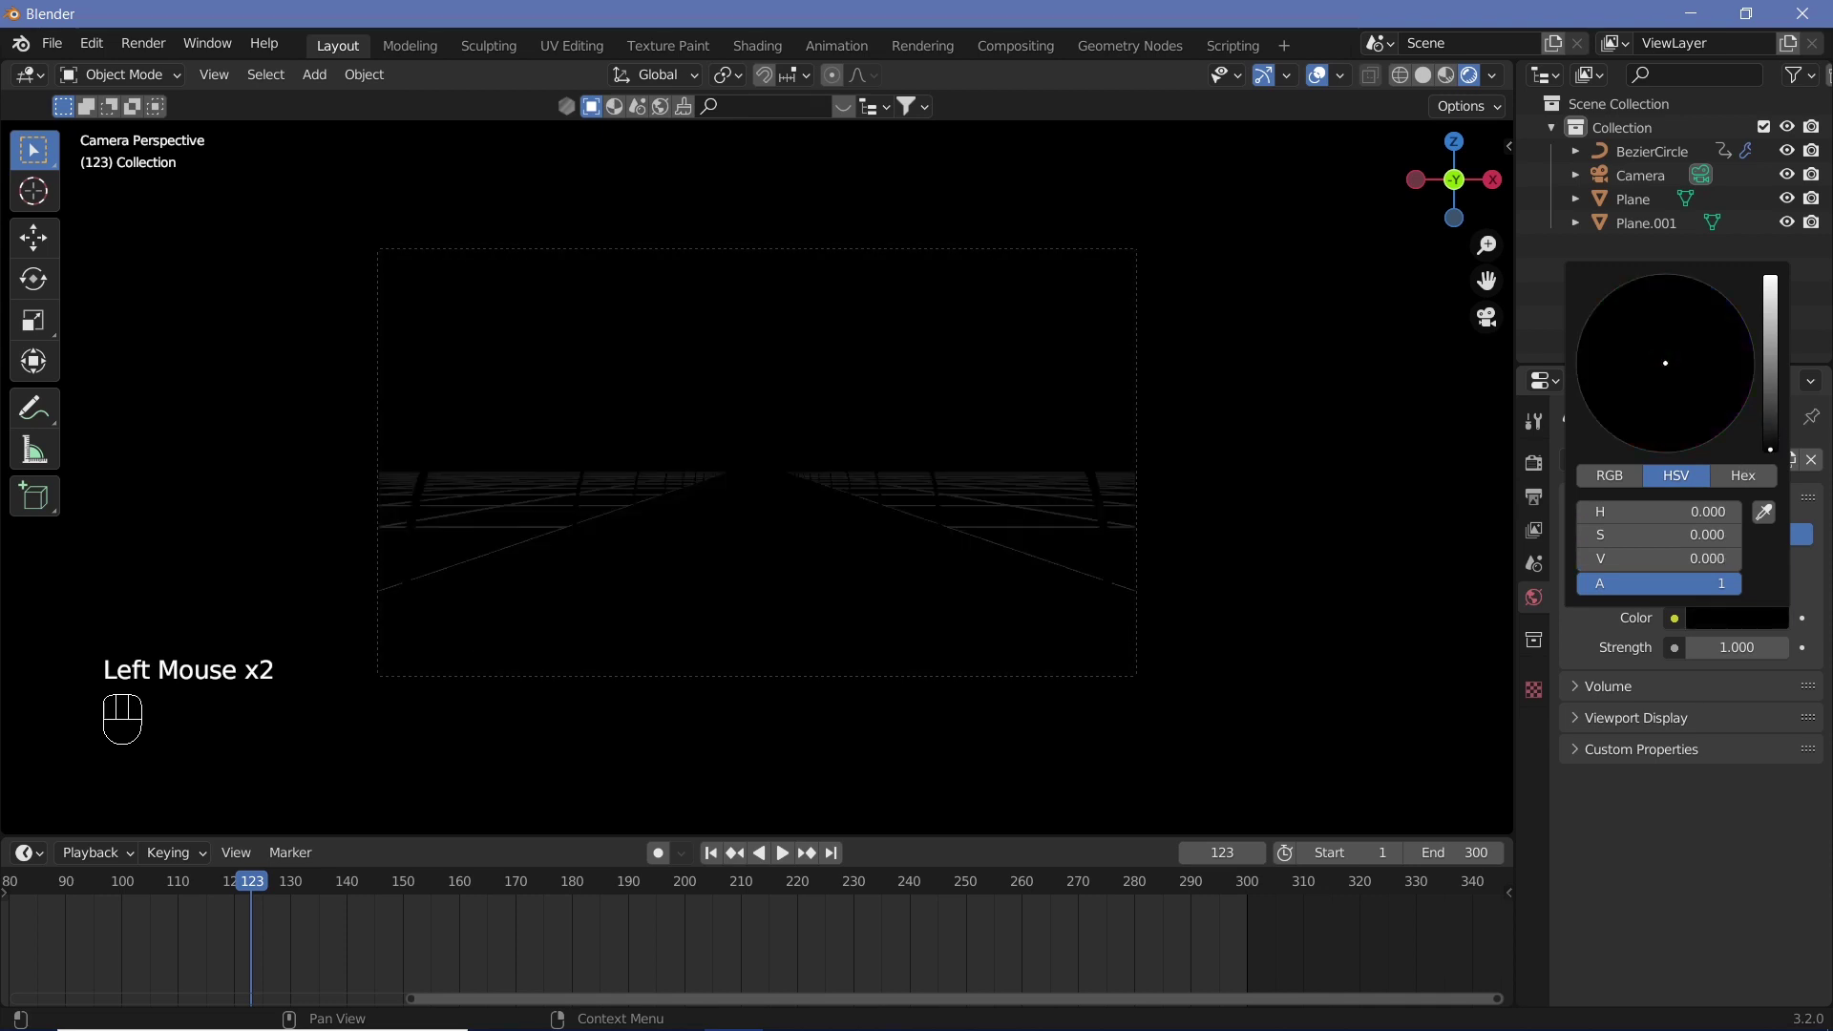
Add a new material to the BezierCircle rings and raise its emission colour to full white.
right_click(1080, 440)
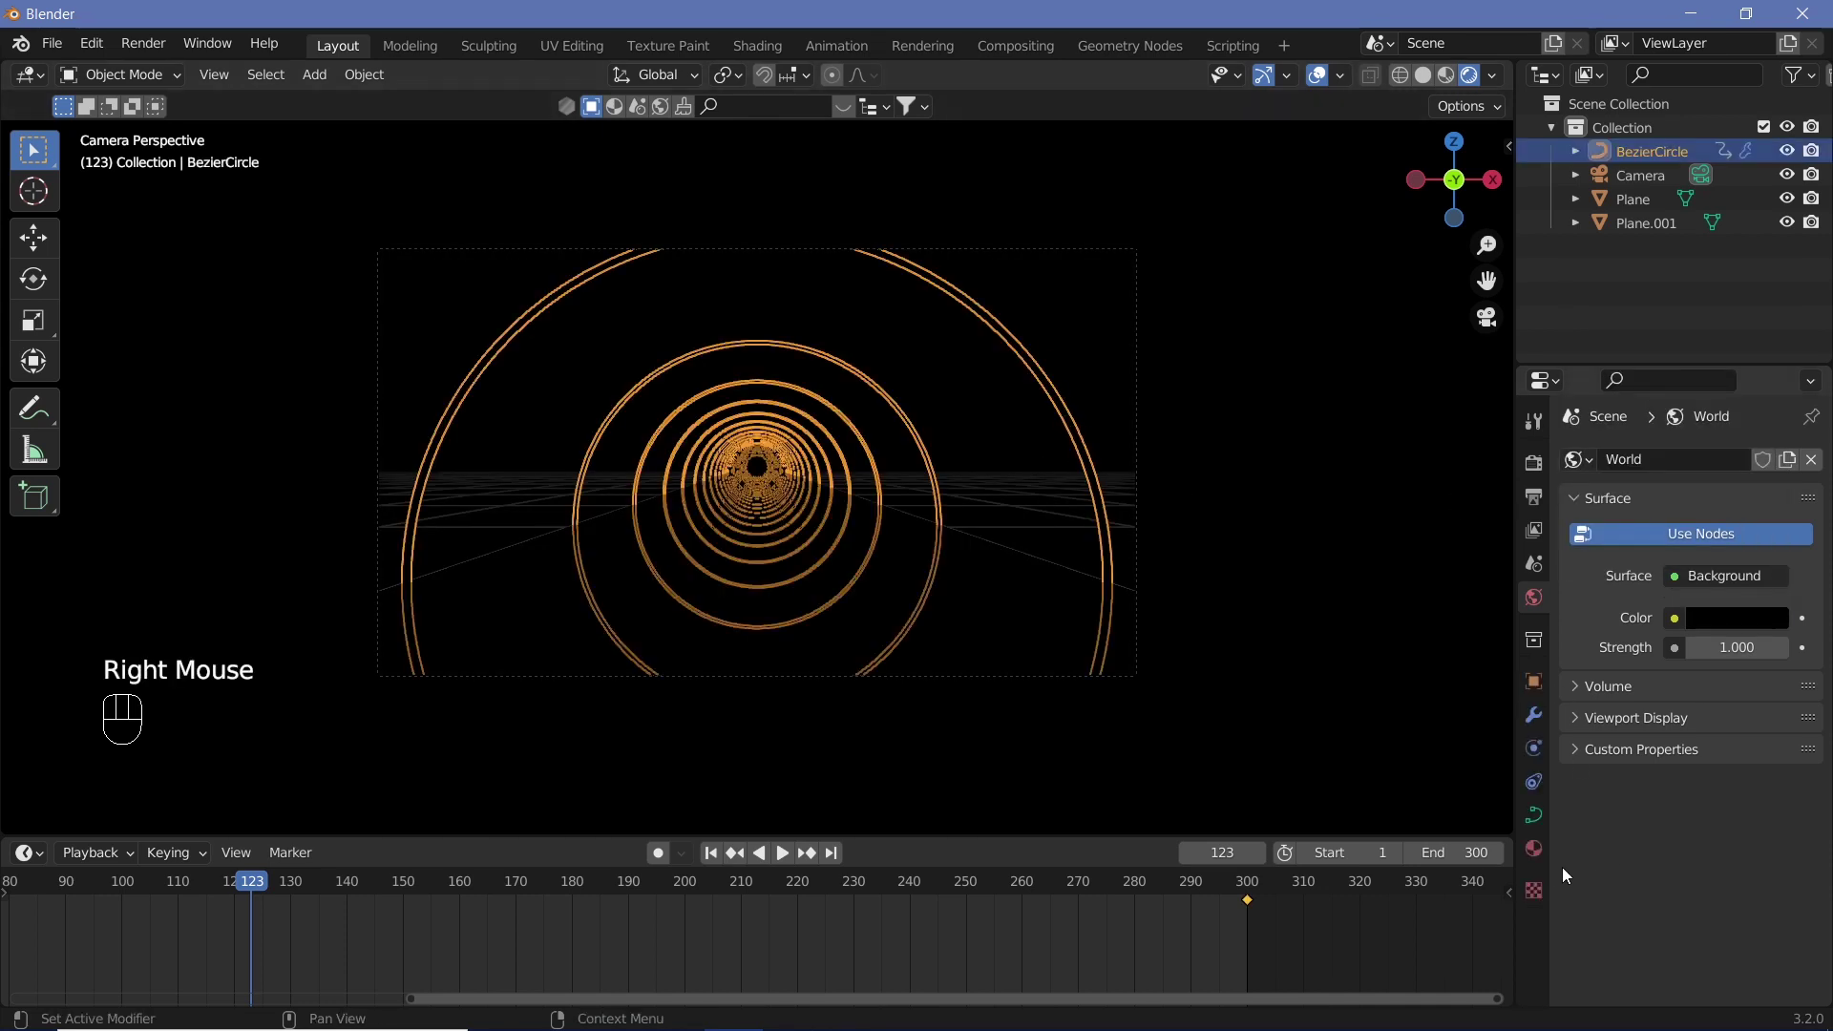
click(1534, 848)
click(1646, 561)
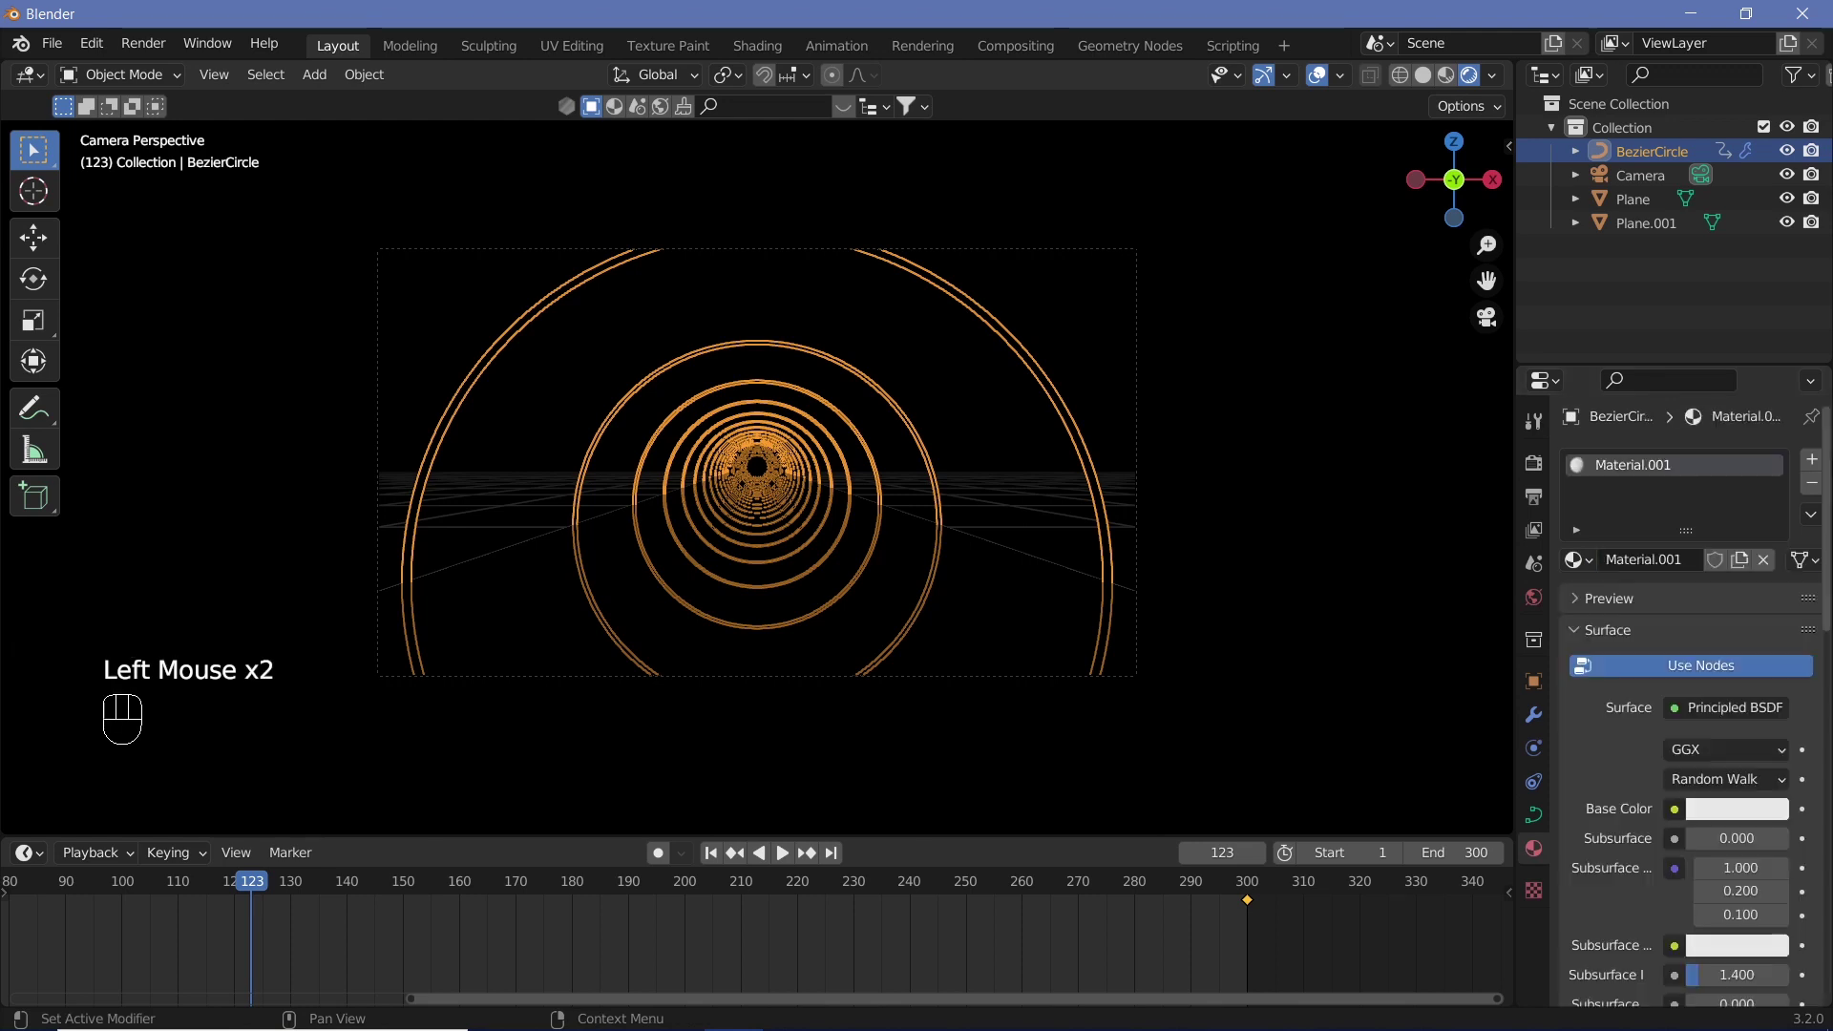
drag(1826, 439, 1826, 802)
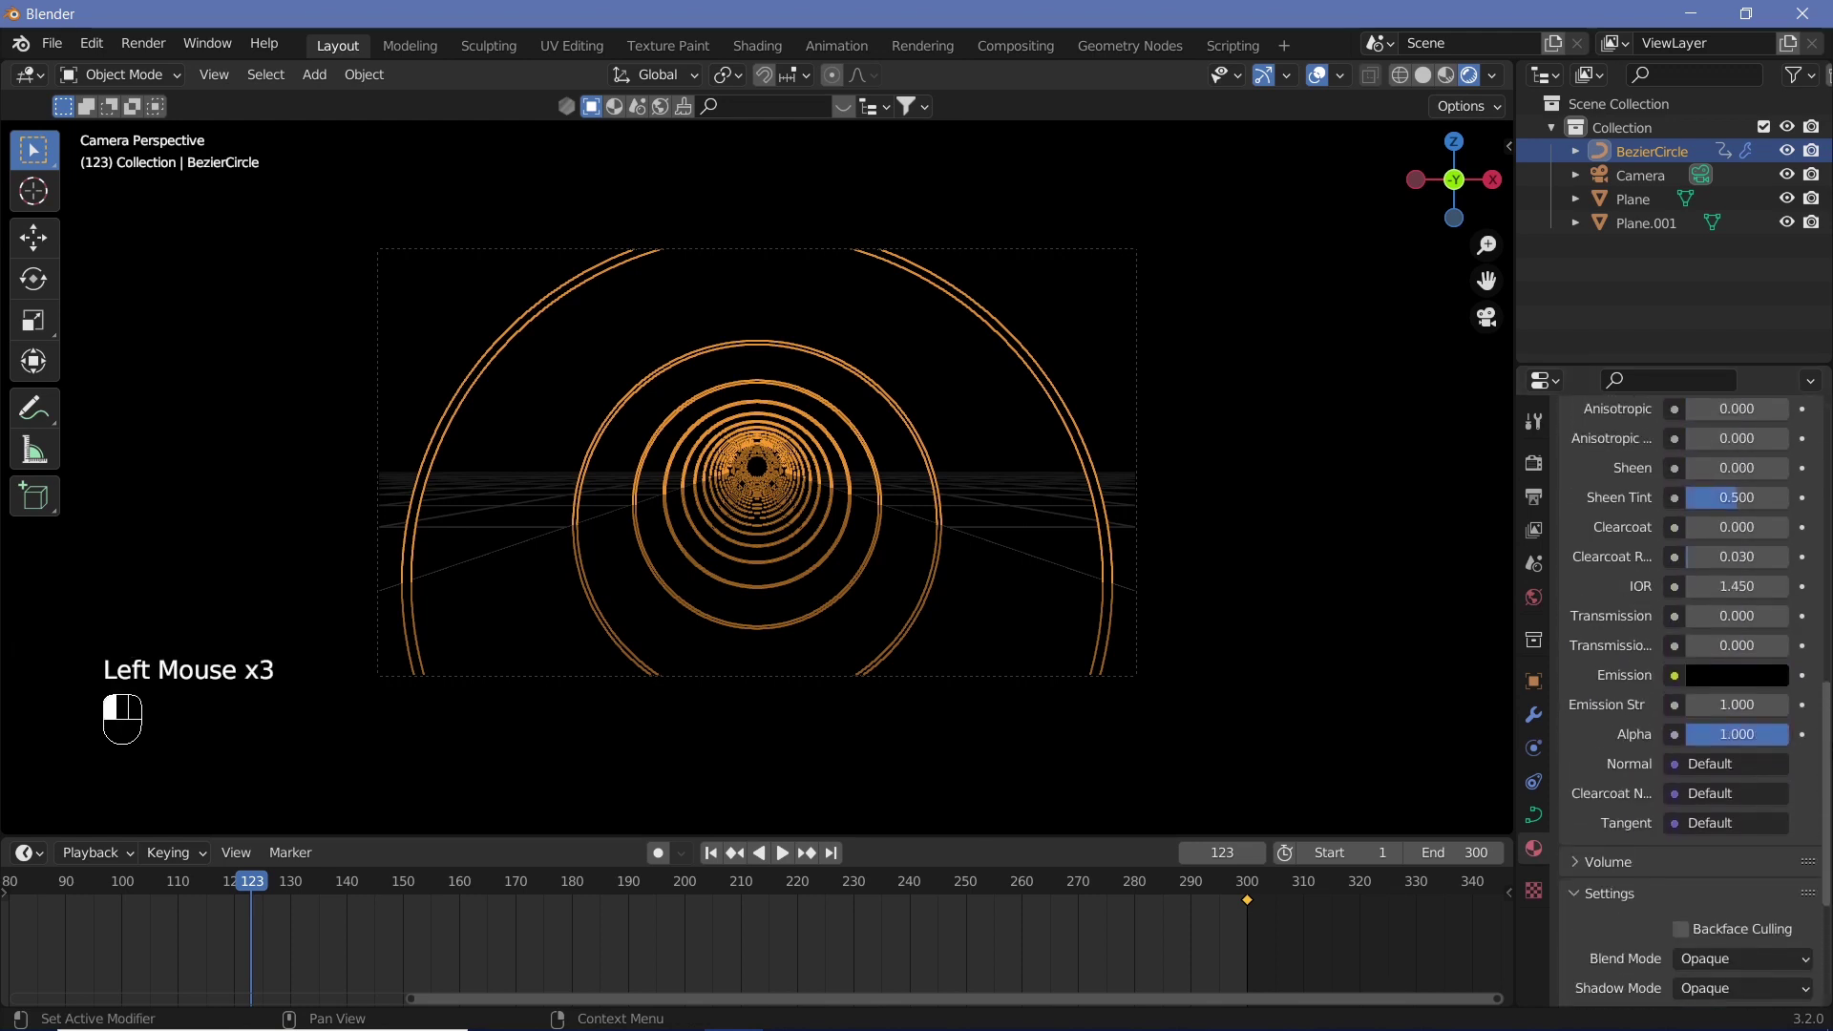
click(1714, 676)
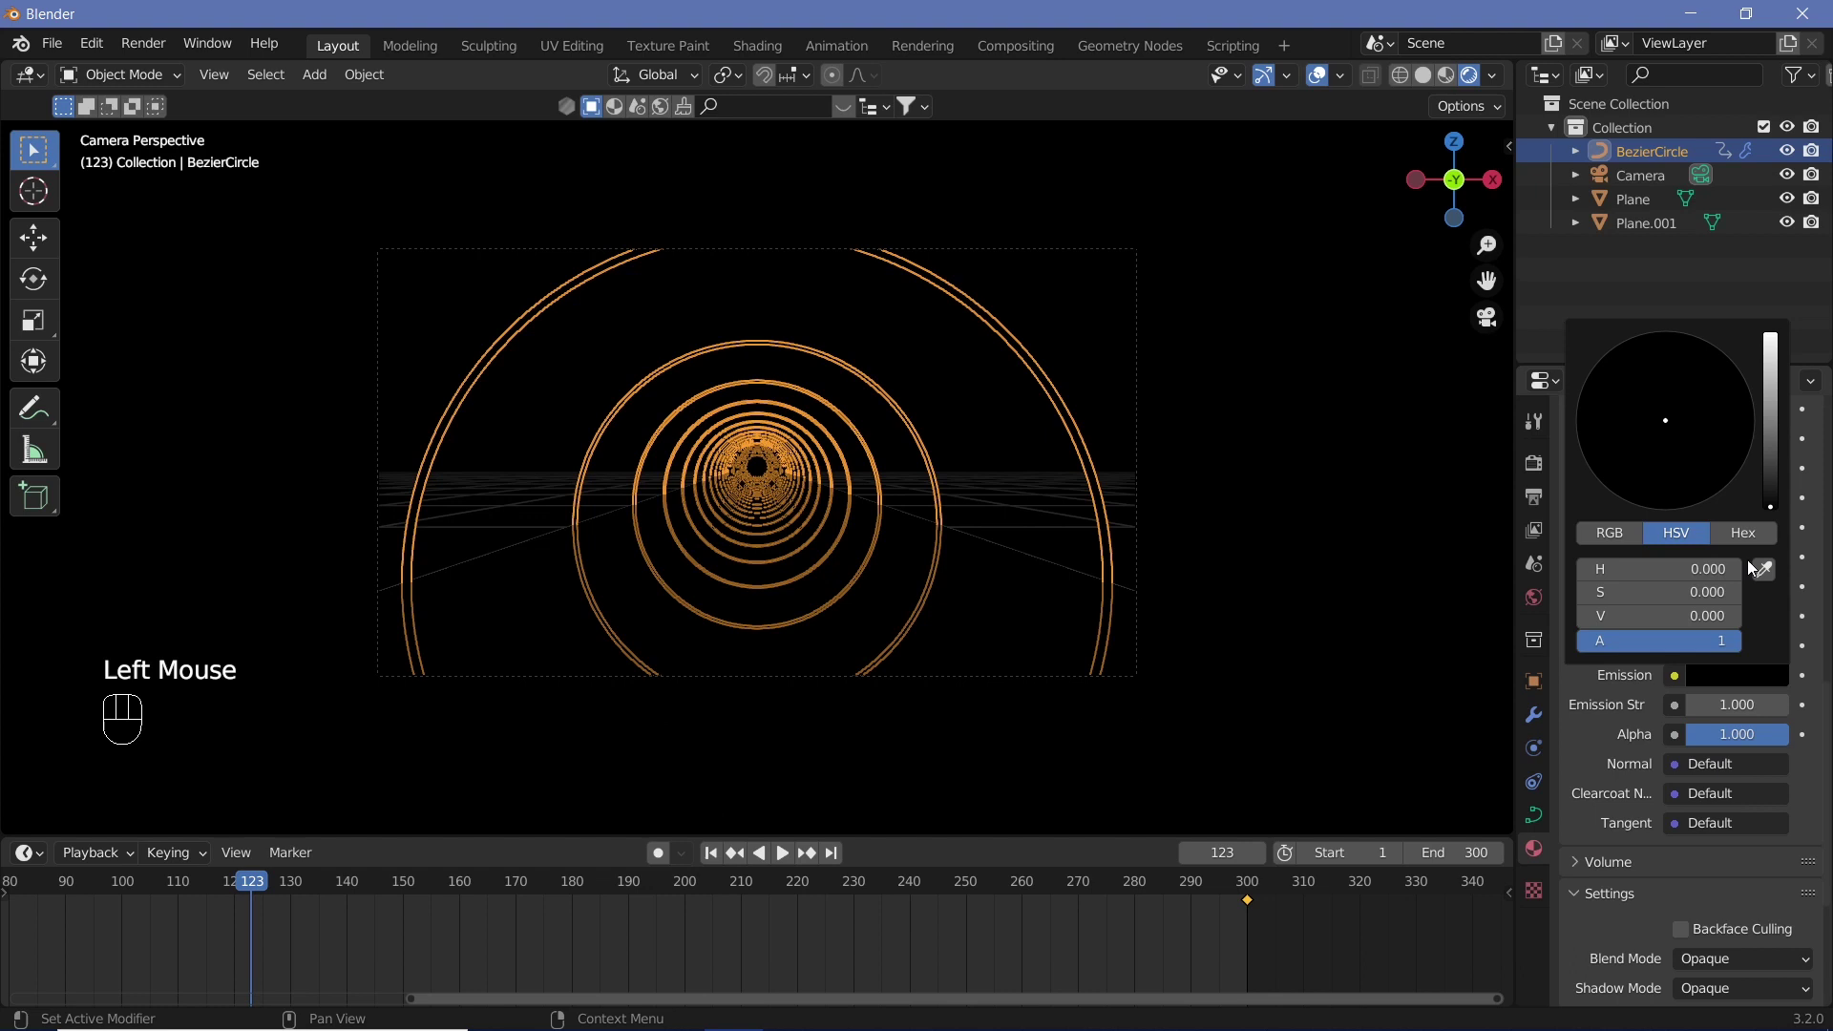
drag(1776, 504, 1770, 336)
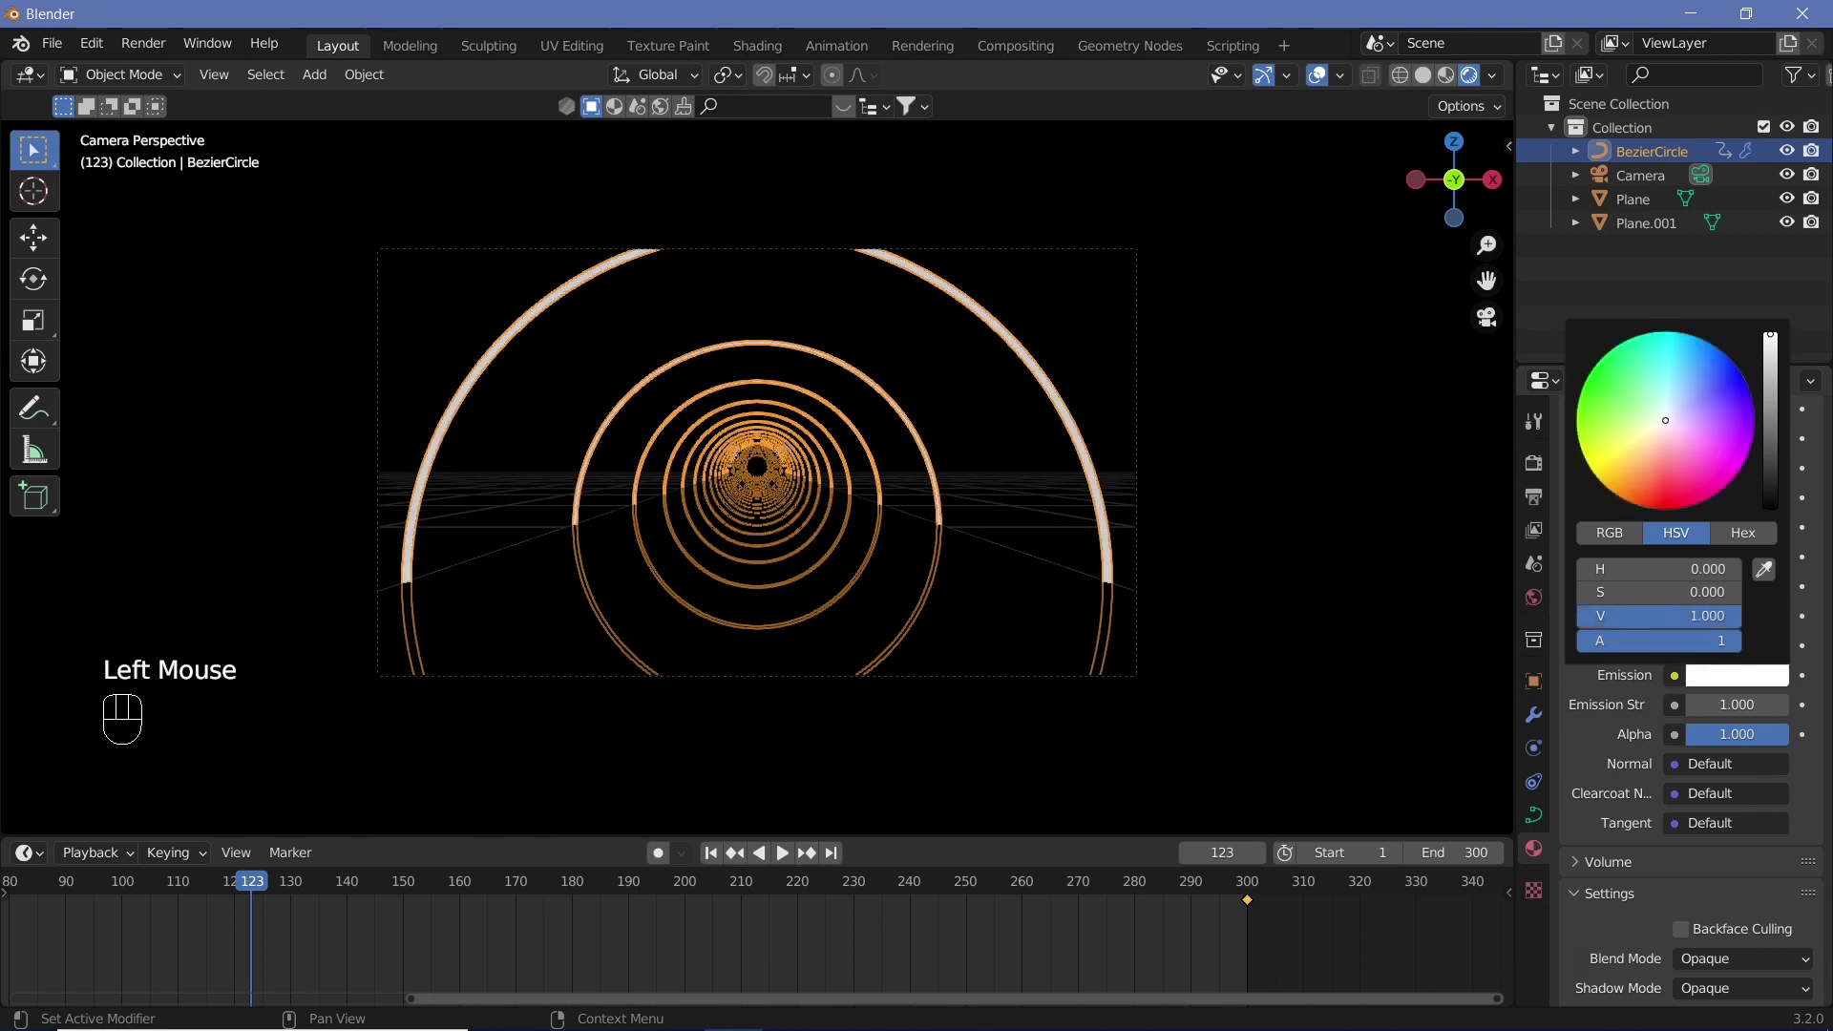
Set the emission saturation to 0.6 and shift the hue to cyan (0.511).
click(1643, 596)
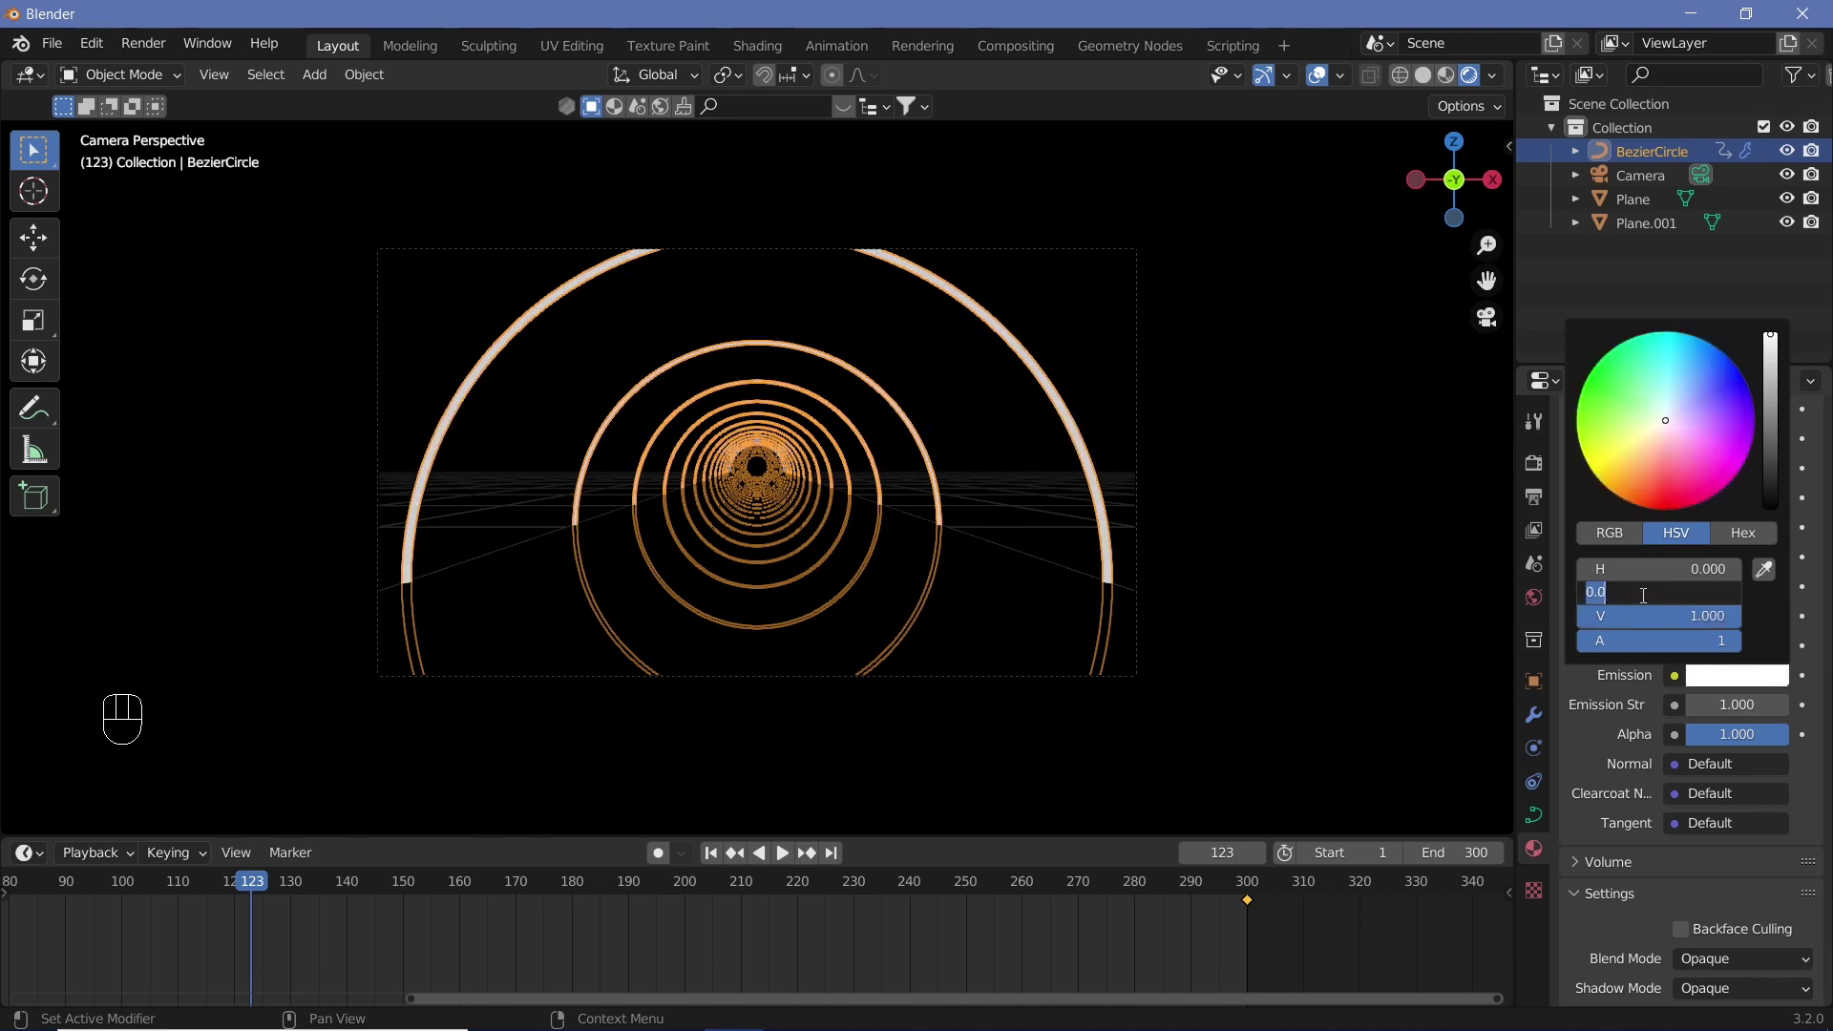
click(1643, 596)
text(.5)
key(Return)
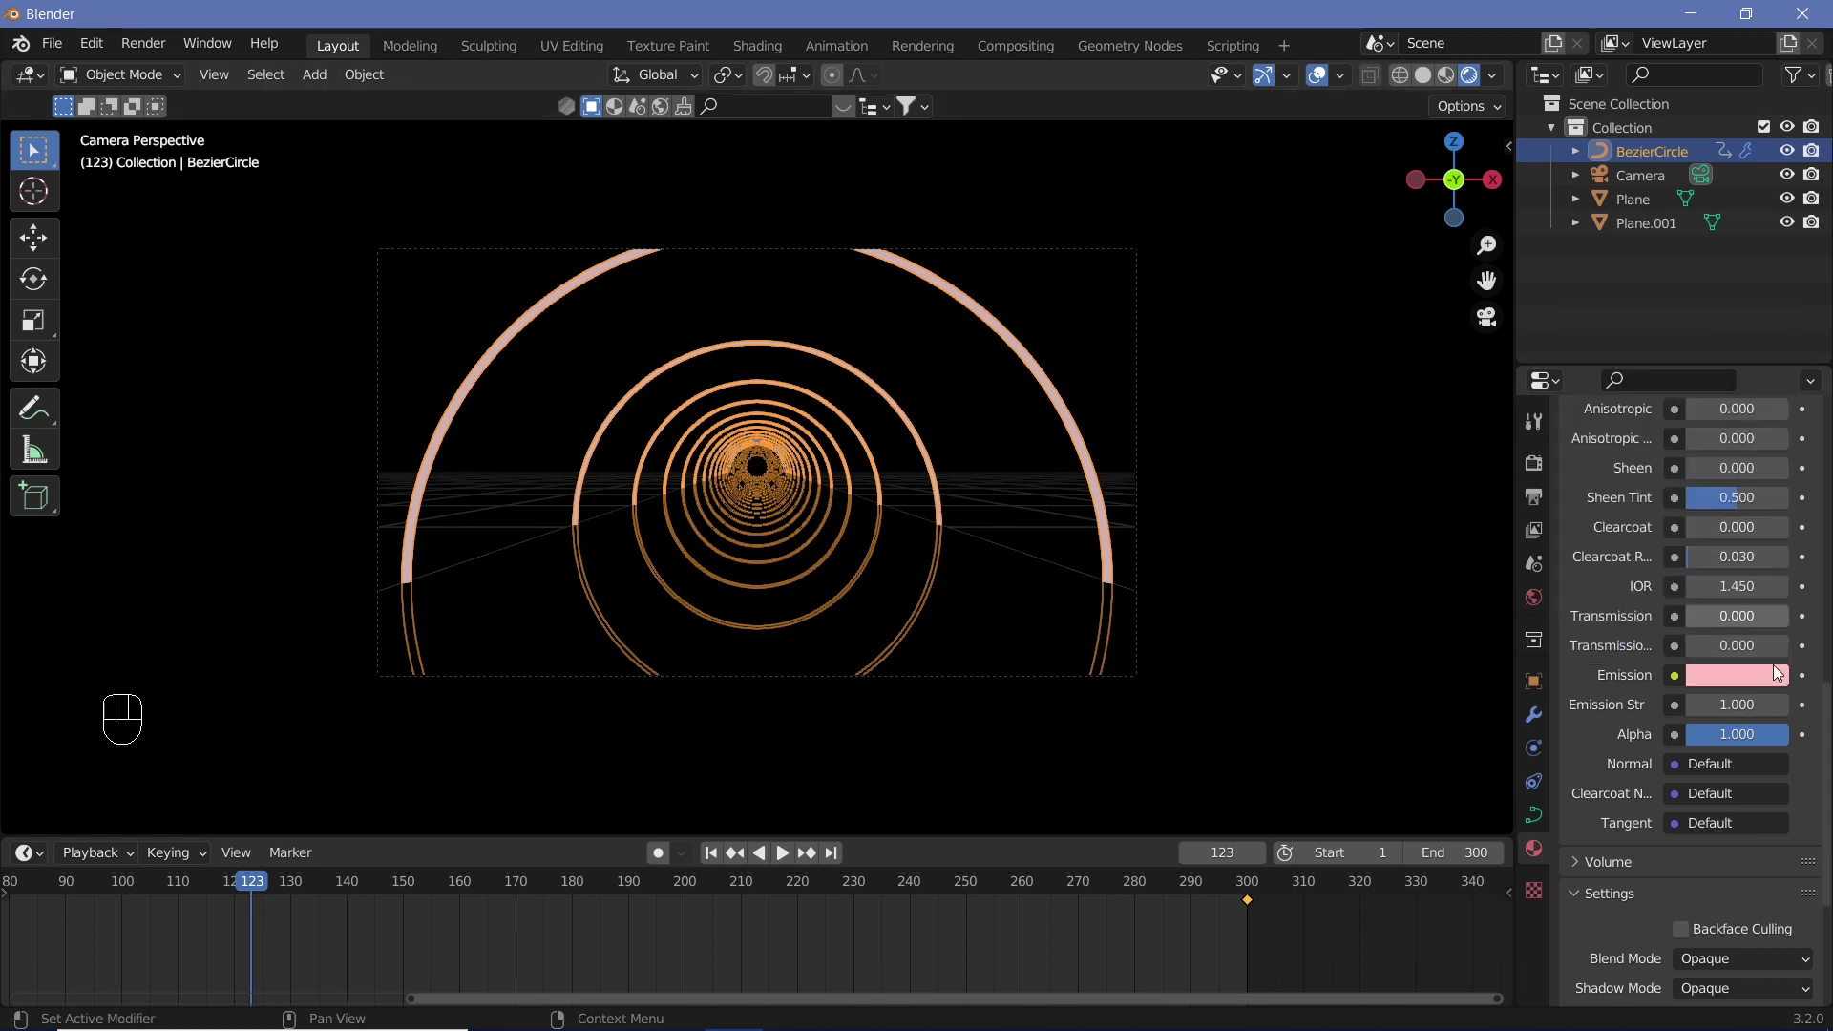
click(1743, 679)
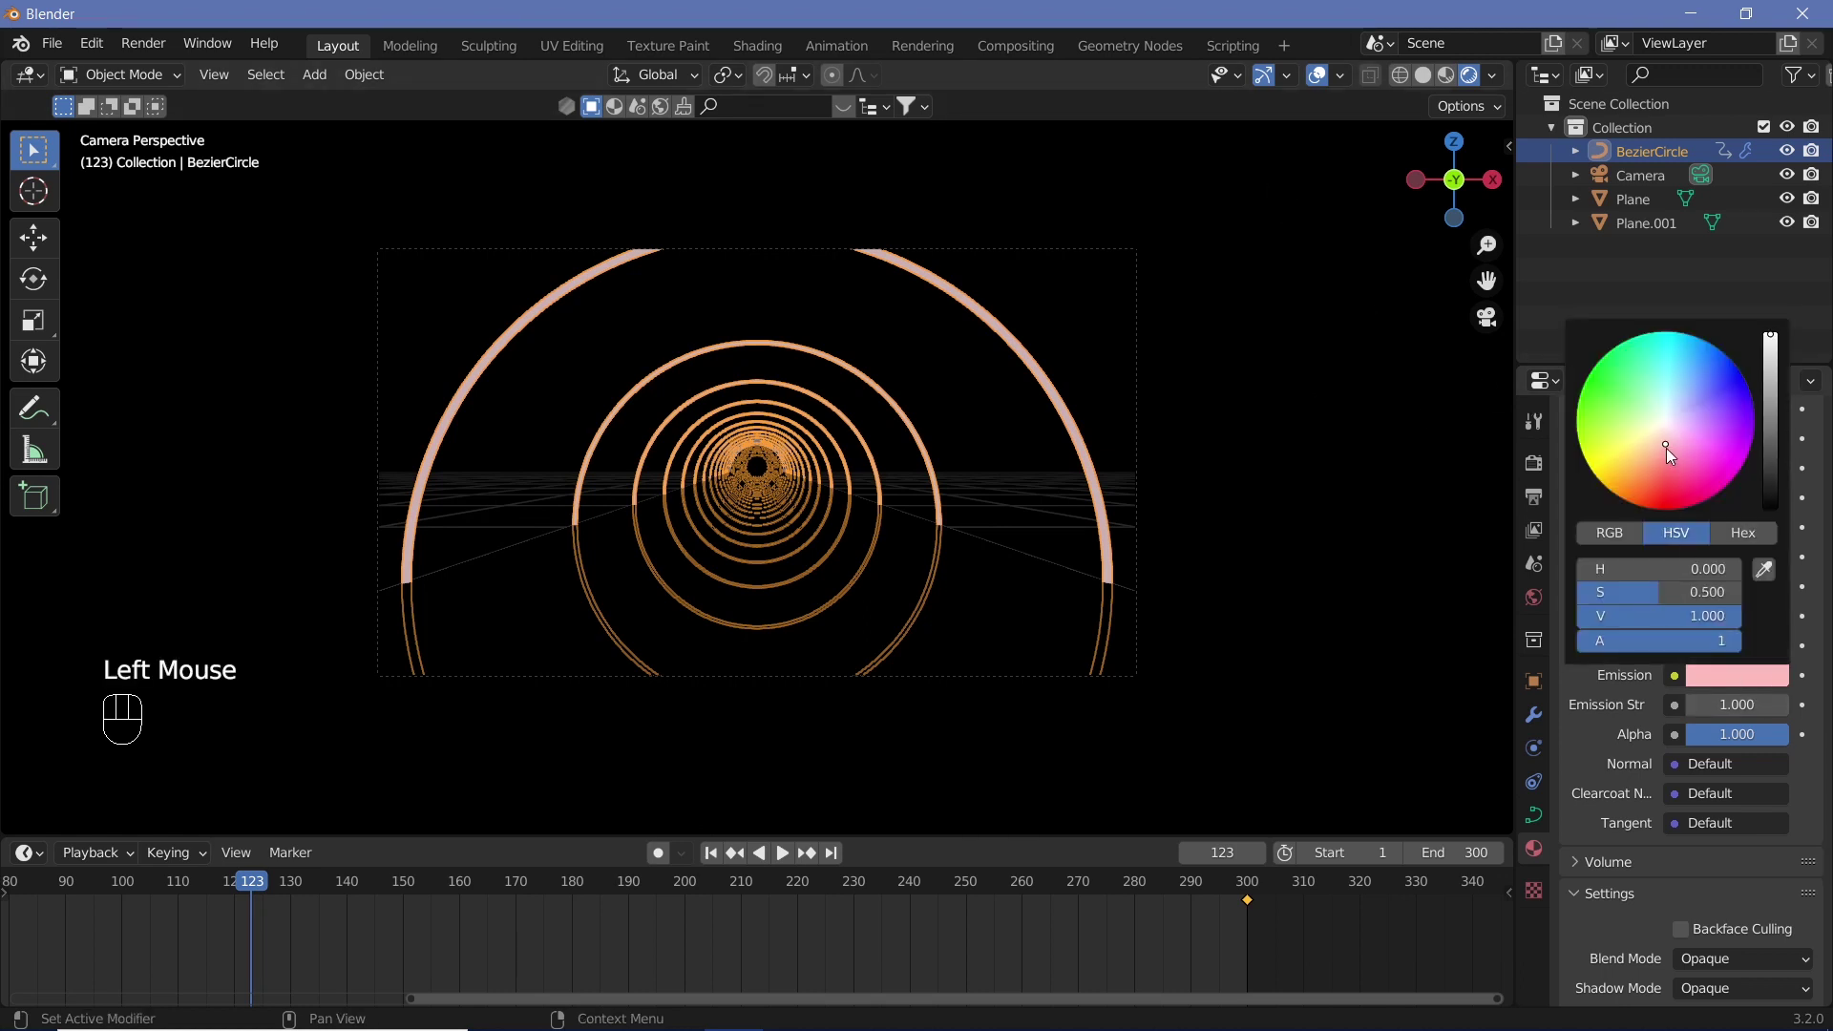
click(1665, 596)
text(.6)
key(Return)
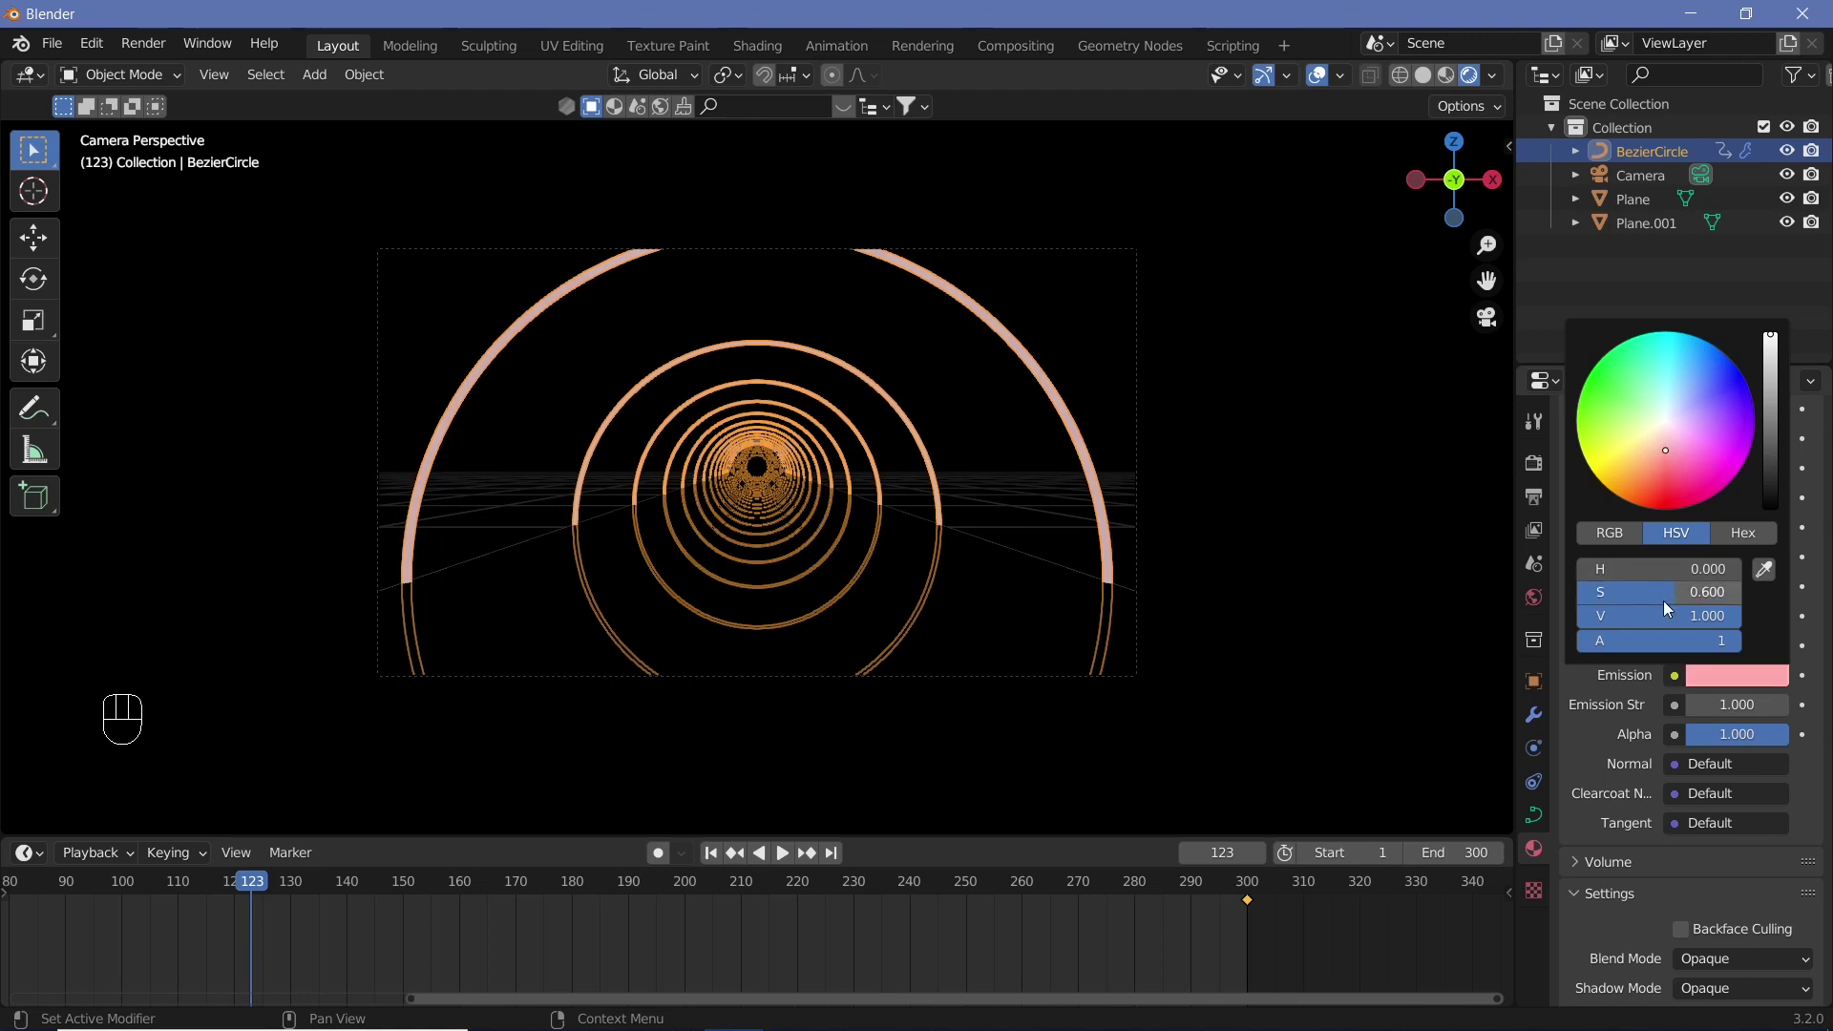
drag(1654, 560, 1578, 560)
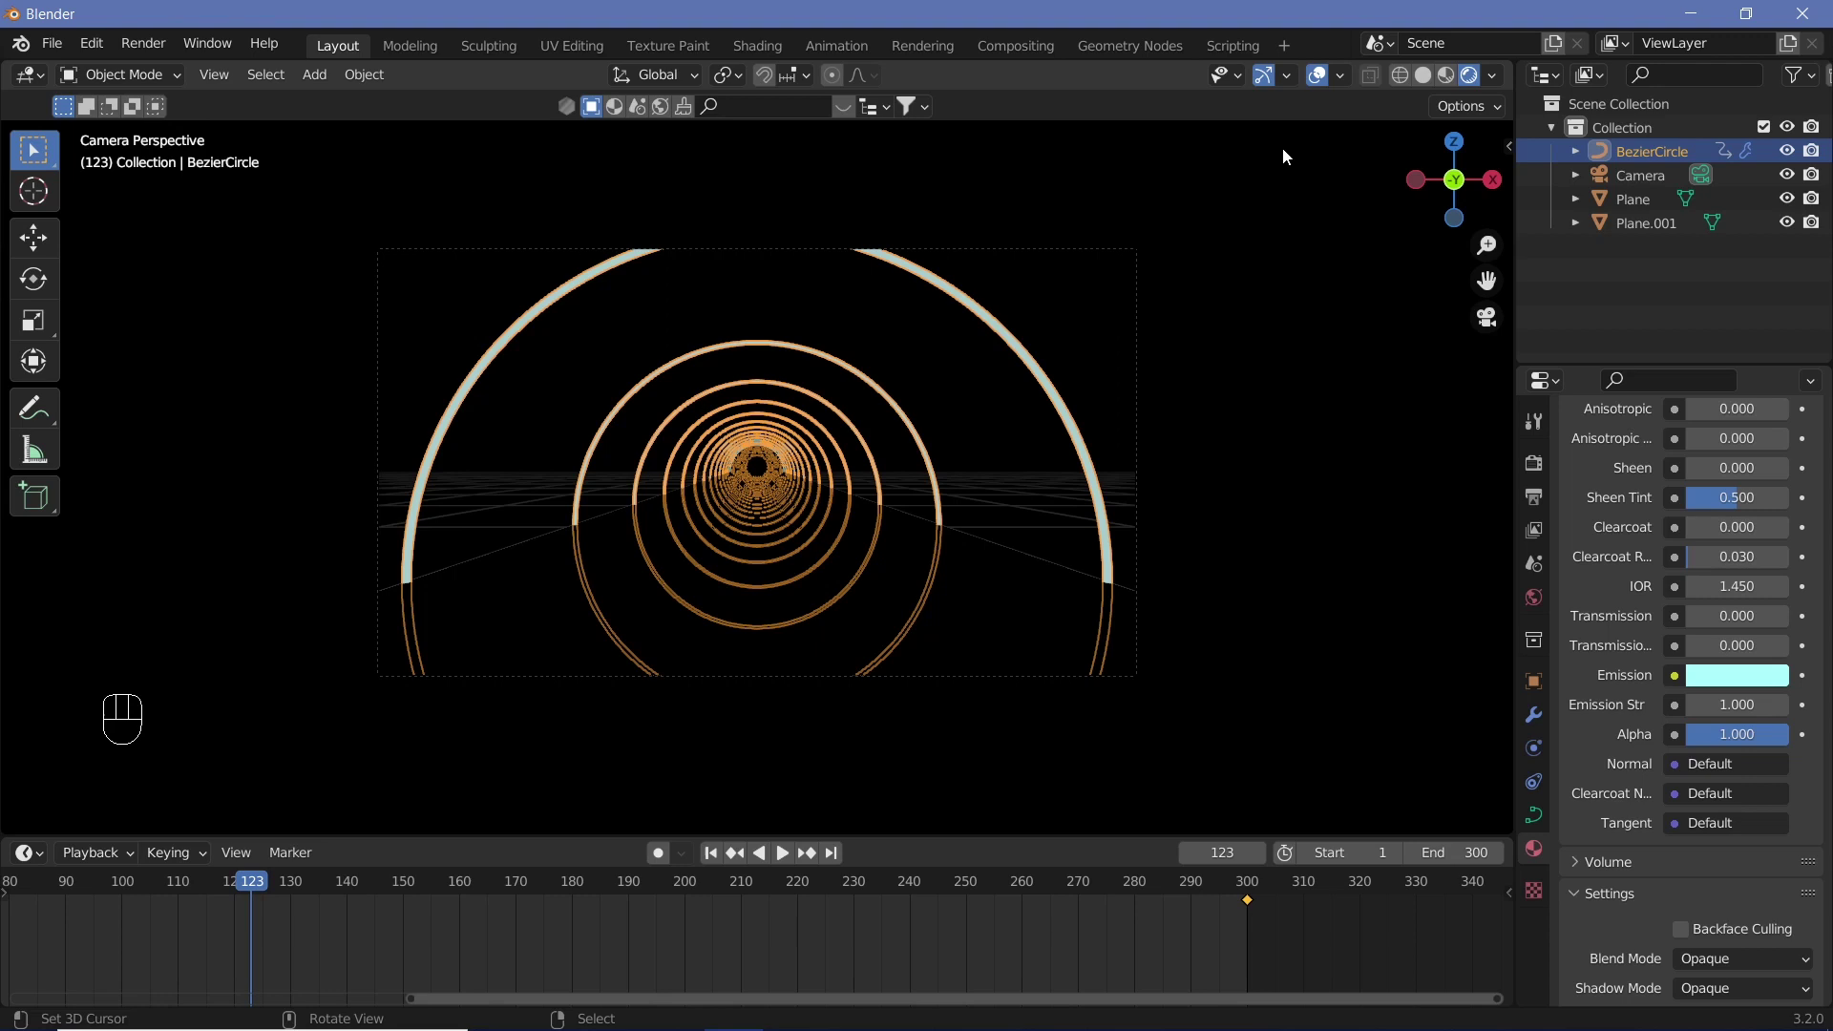
Hide the viewport overlays and enable Bloom and Screen Space Reflections in render settings.
click(1316, 78)
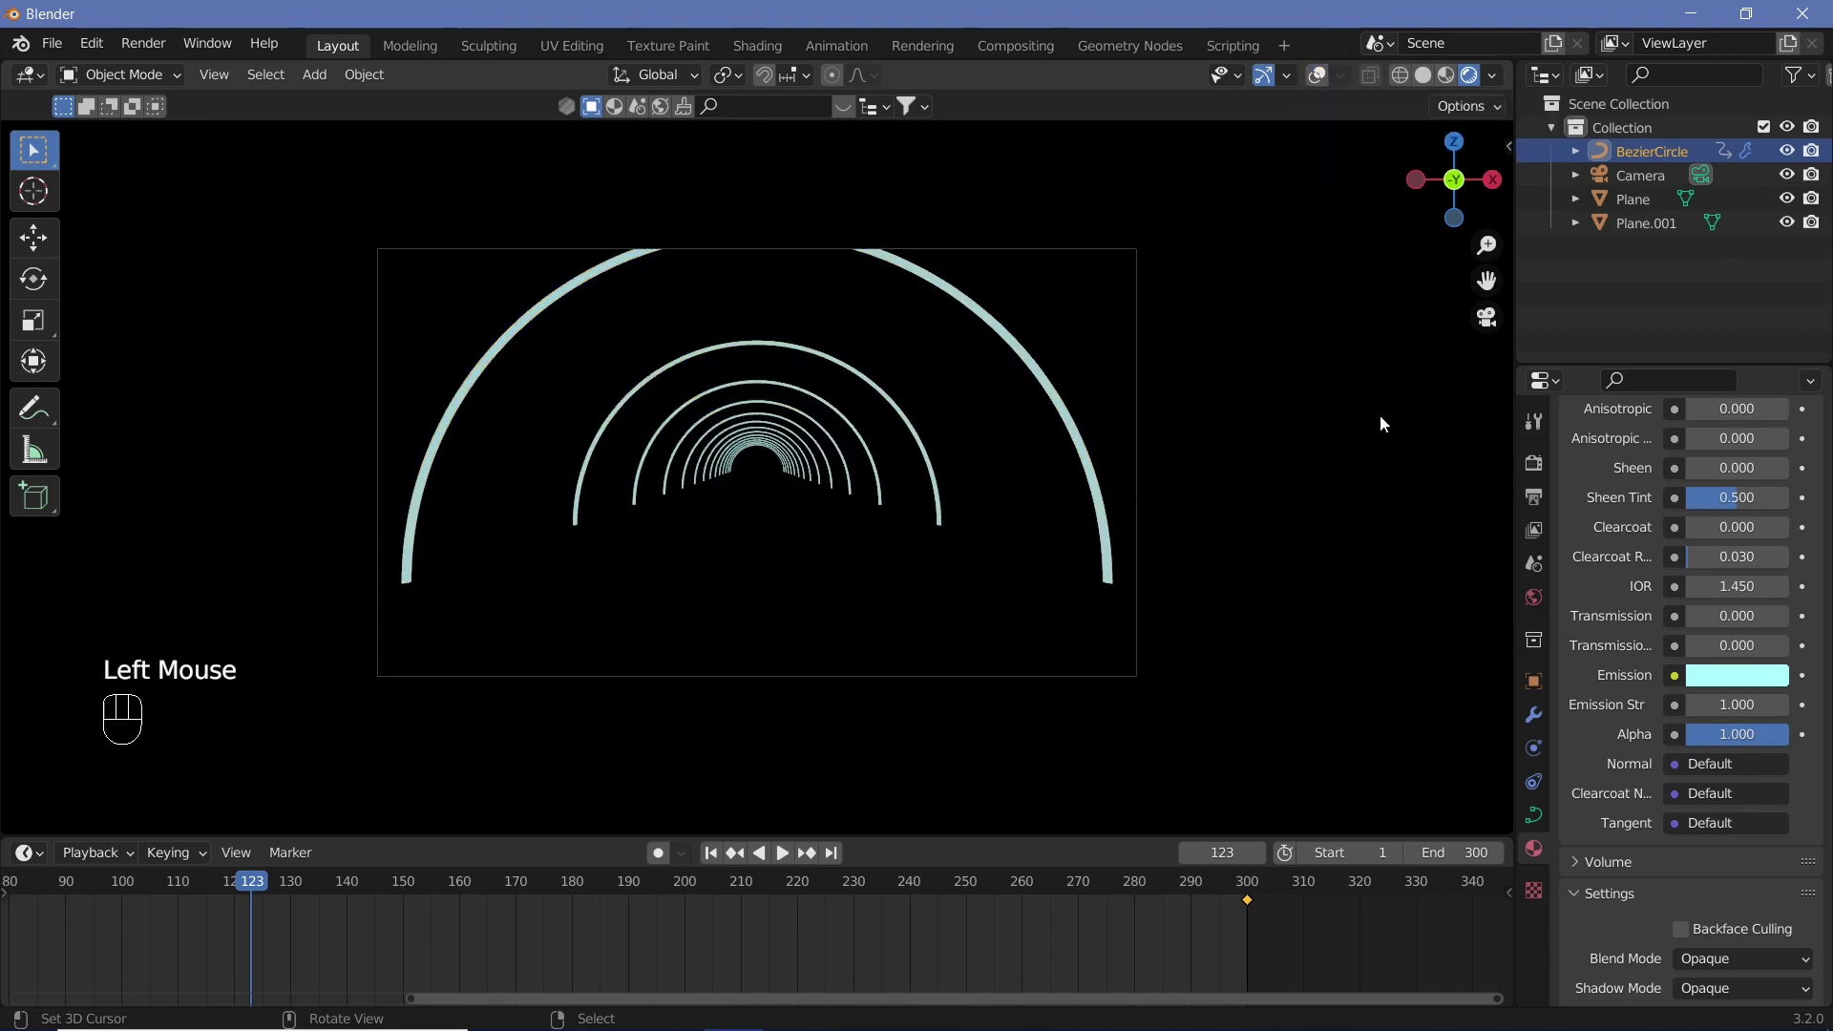
click(1539, 463)
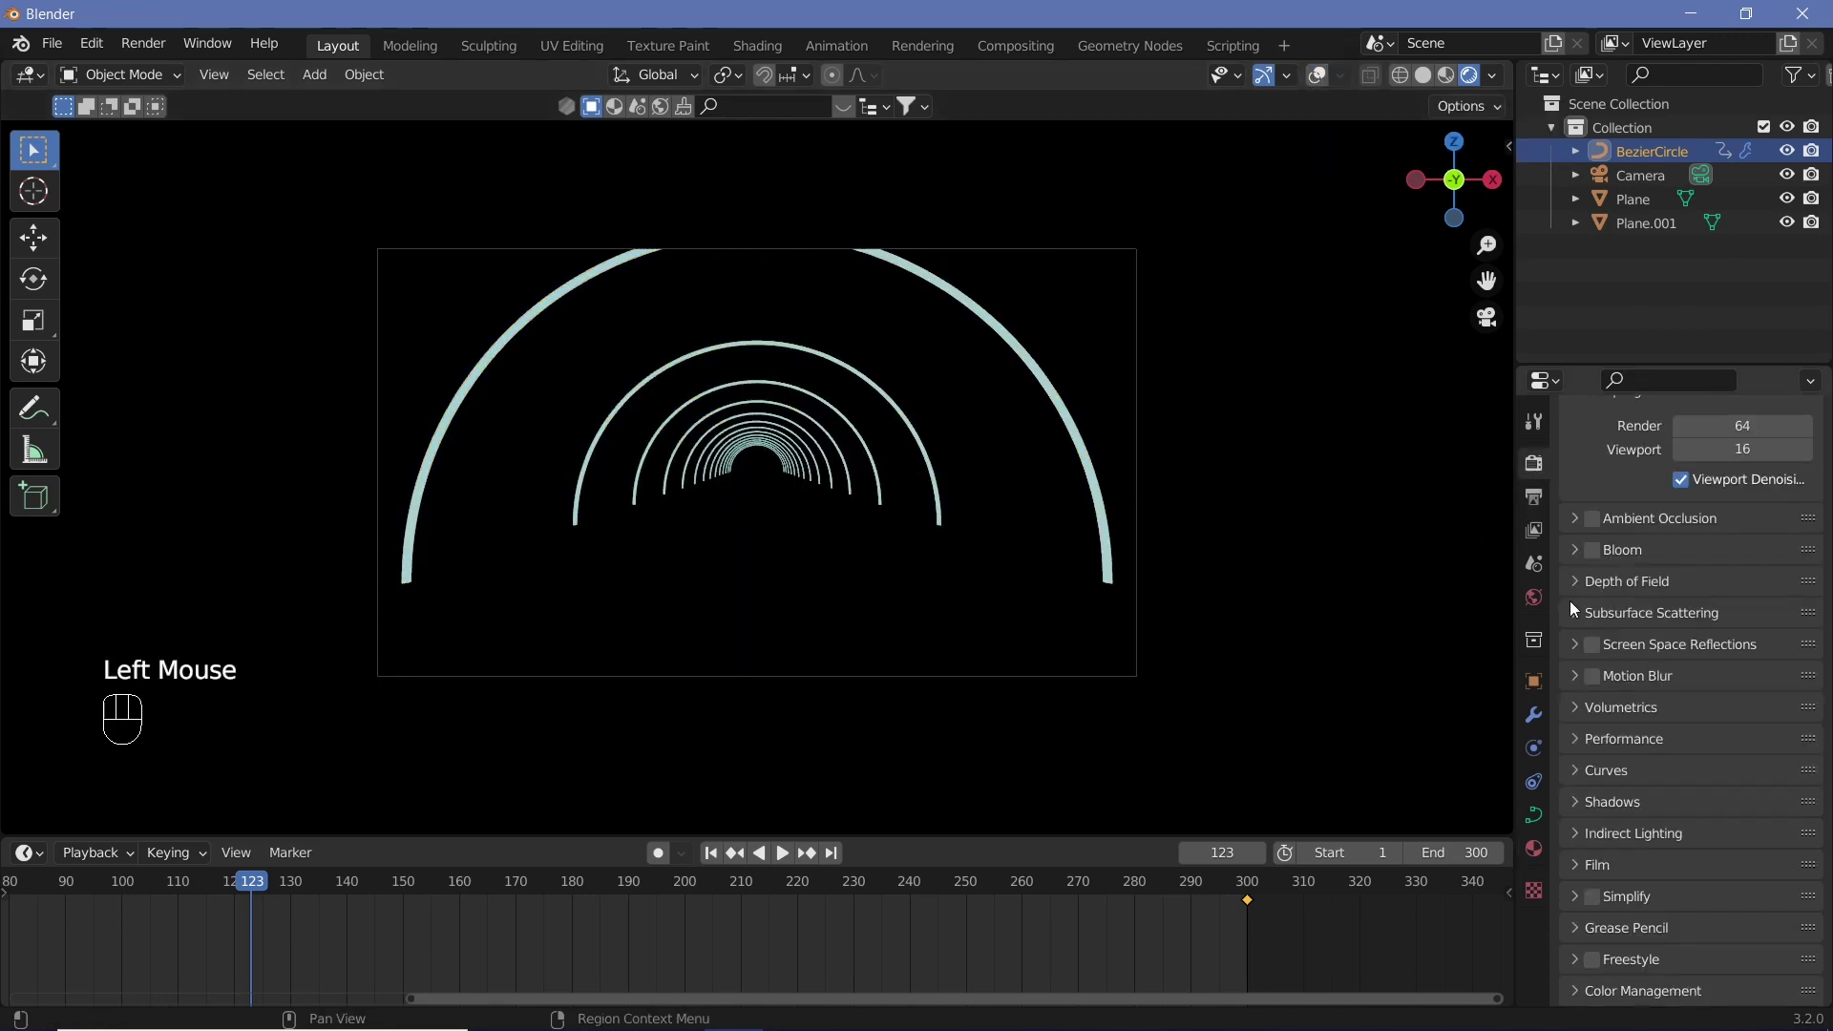
click(1590, 551)
click(1592, 645)
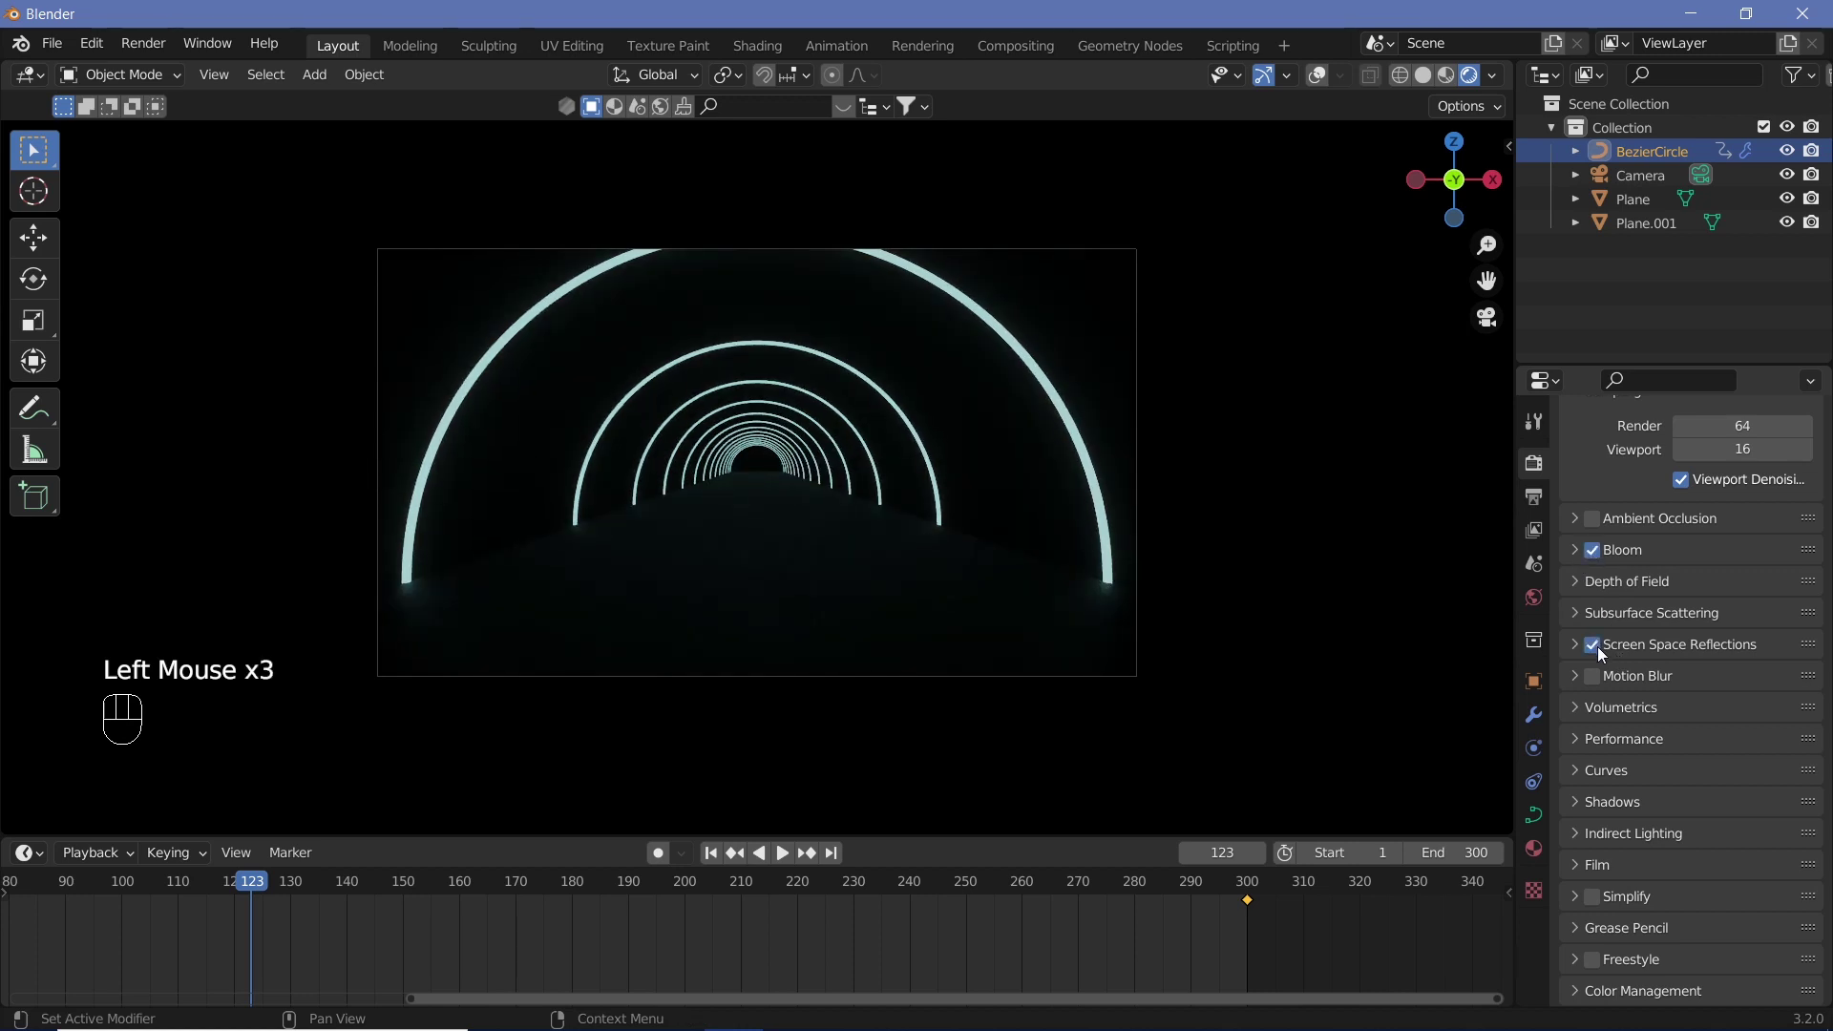
Set the rings' material emission strength to 5.
right_click(1097, 501)
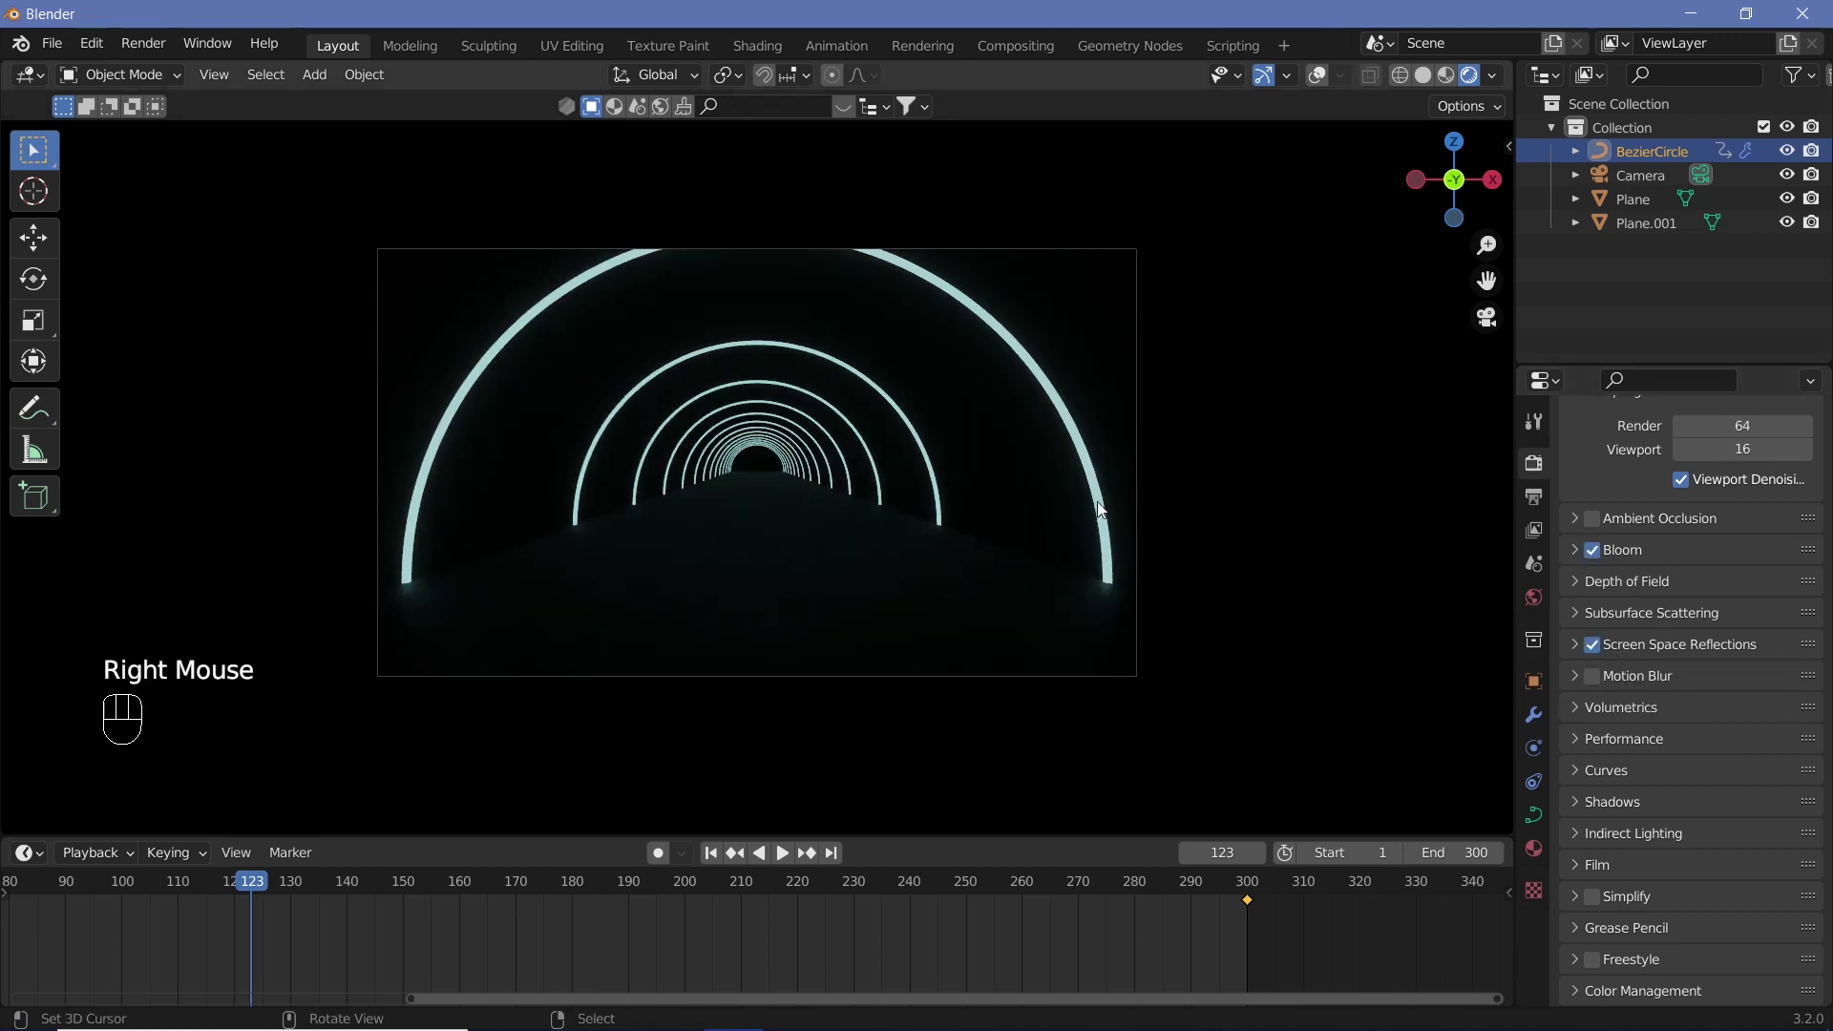
click(1534, 848)
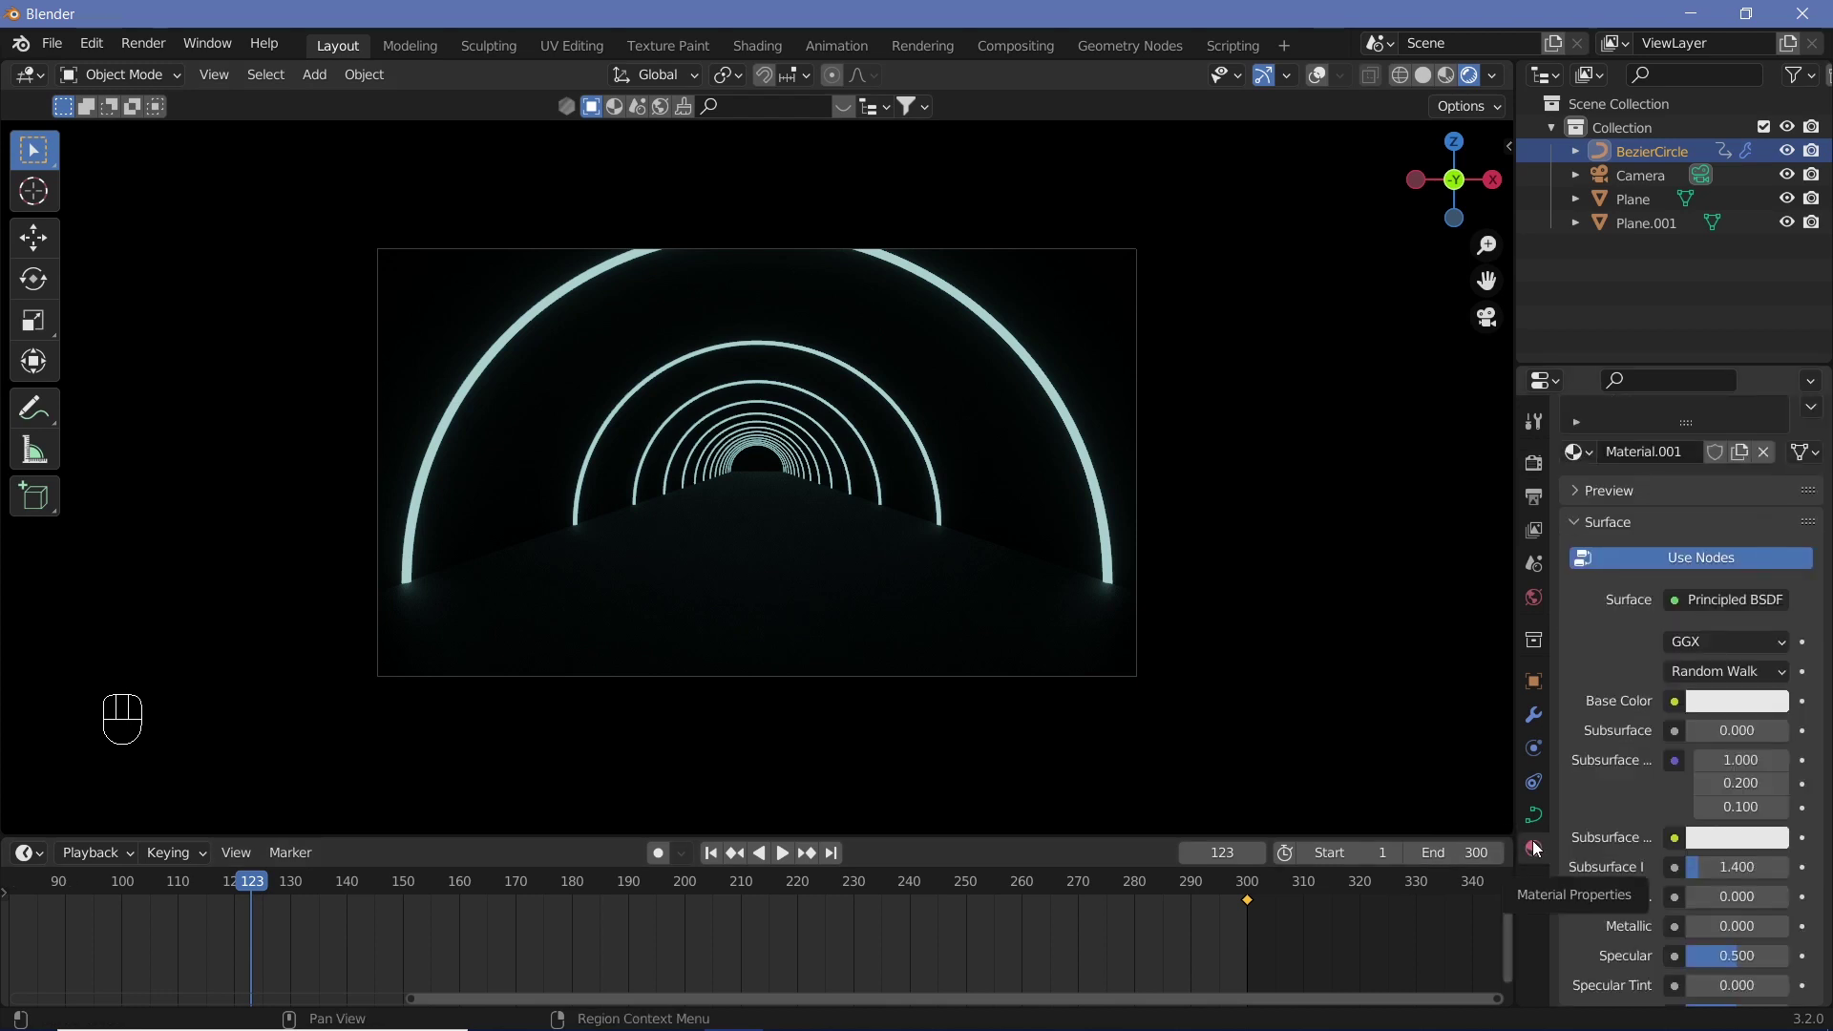
scroll(1642, 753, down, 3)
scroll(1642, 753, up, 2)
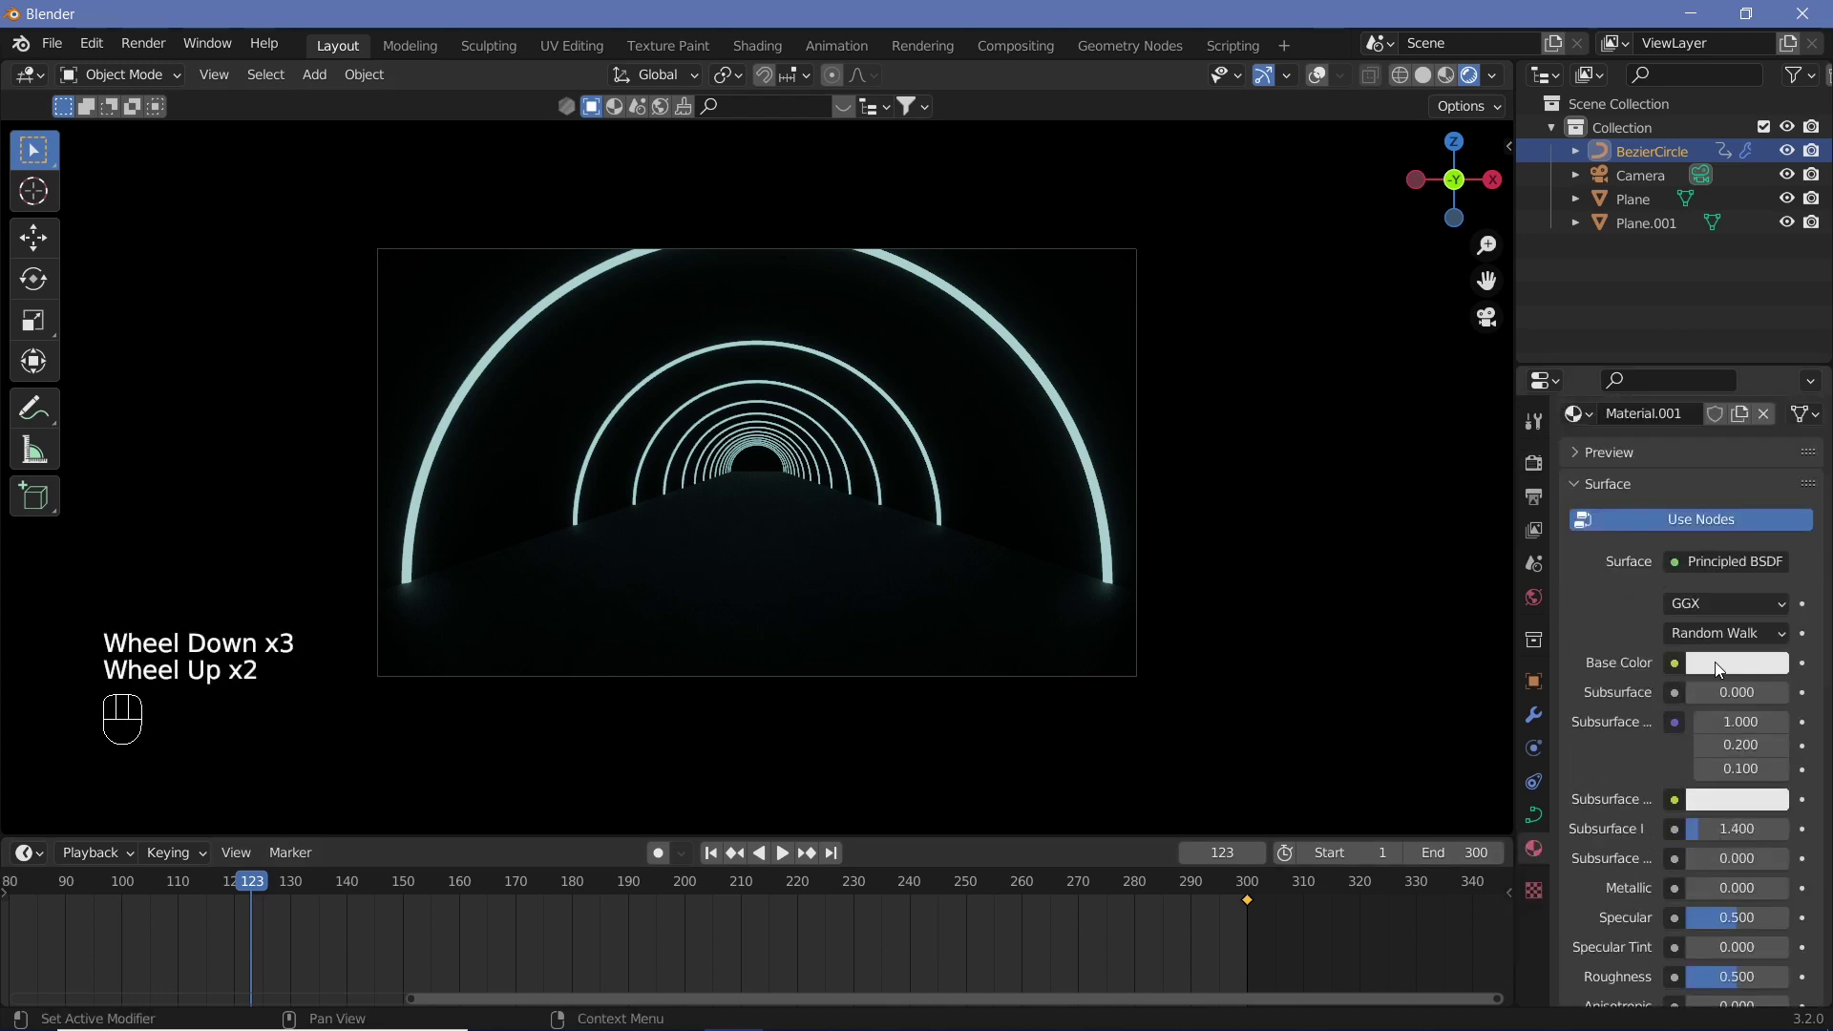
click(1715, 660)
scroll(1761, 473, down, 4)
scroll(1721, 776, down, 5)
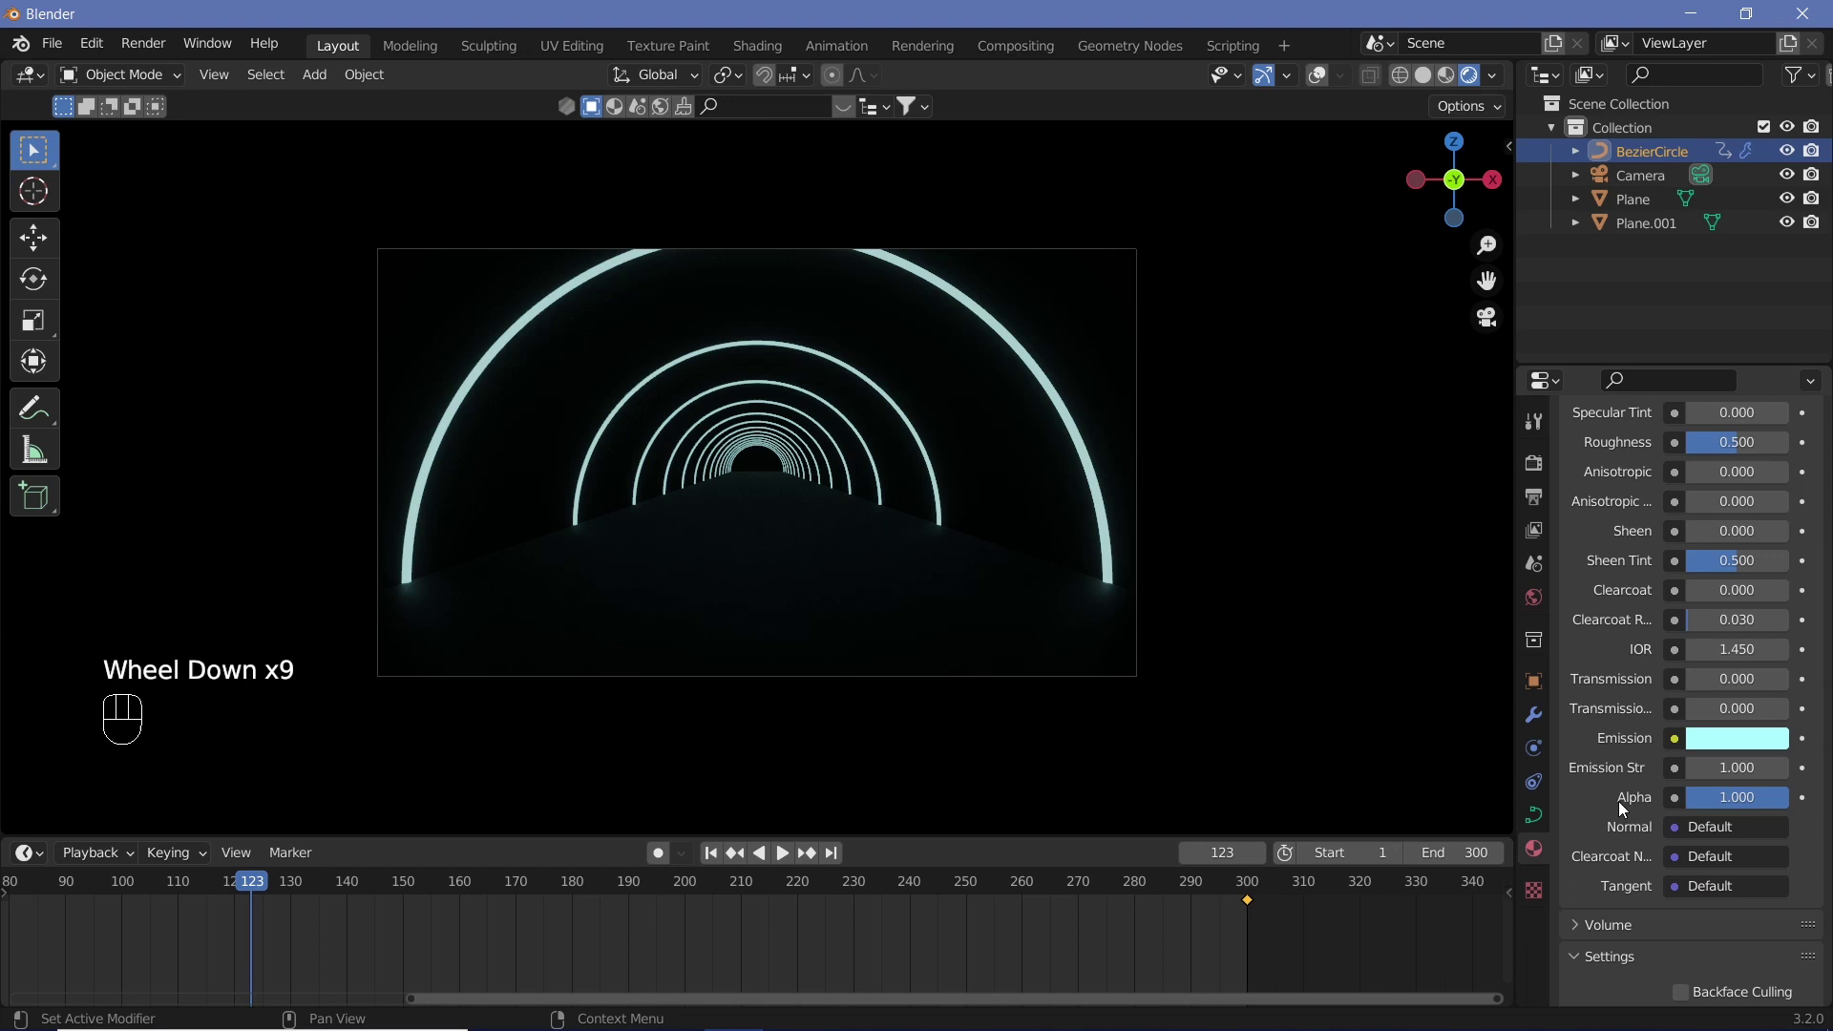
click(1723, 774)
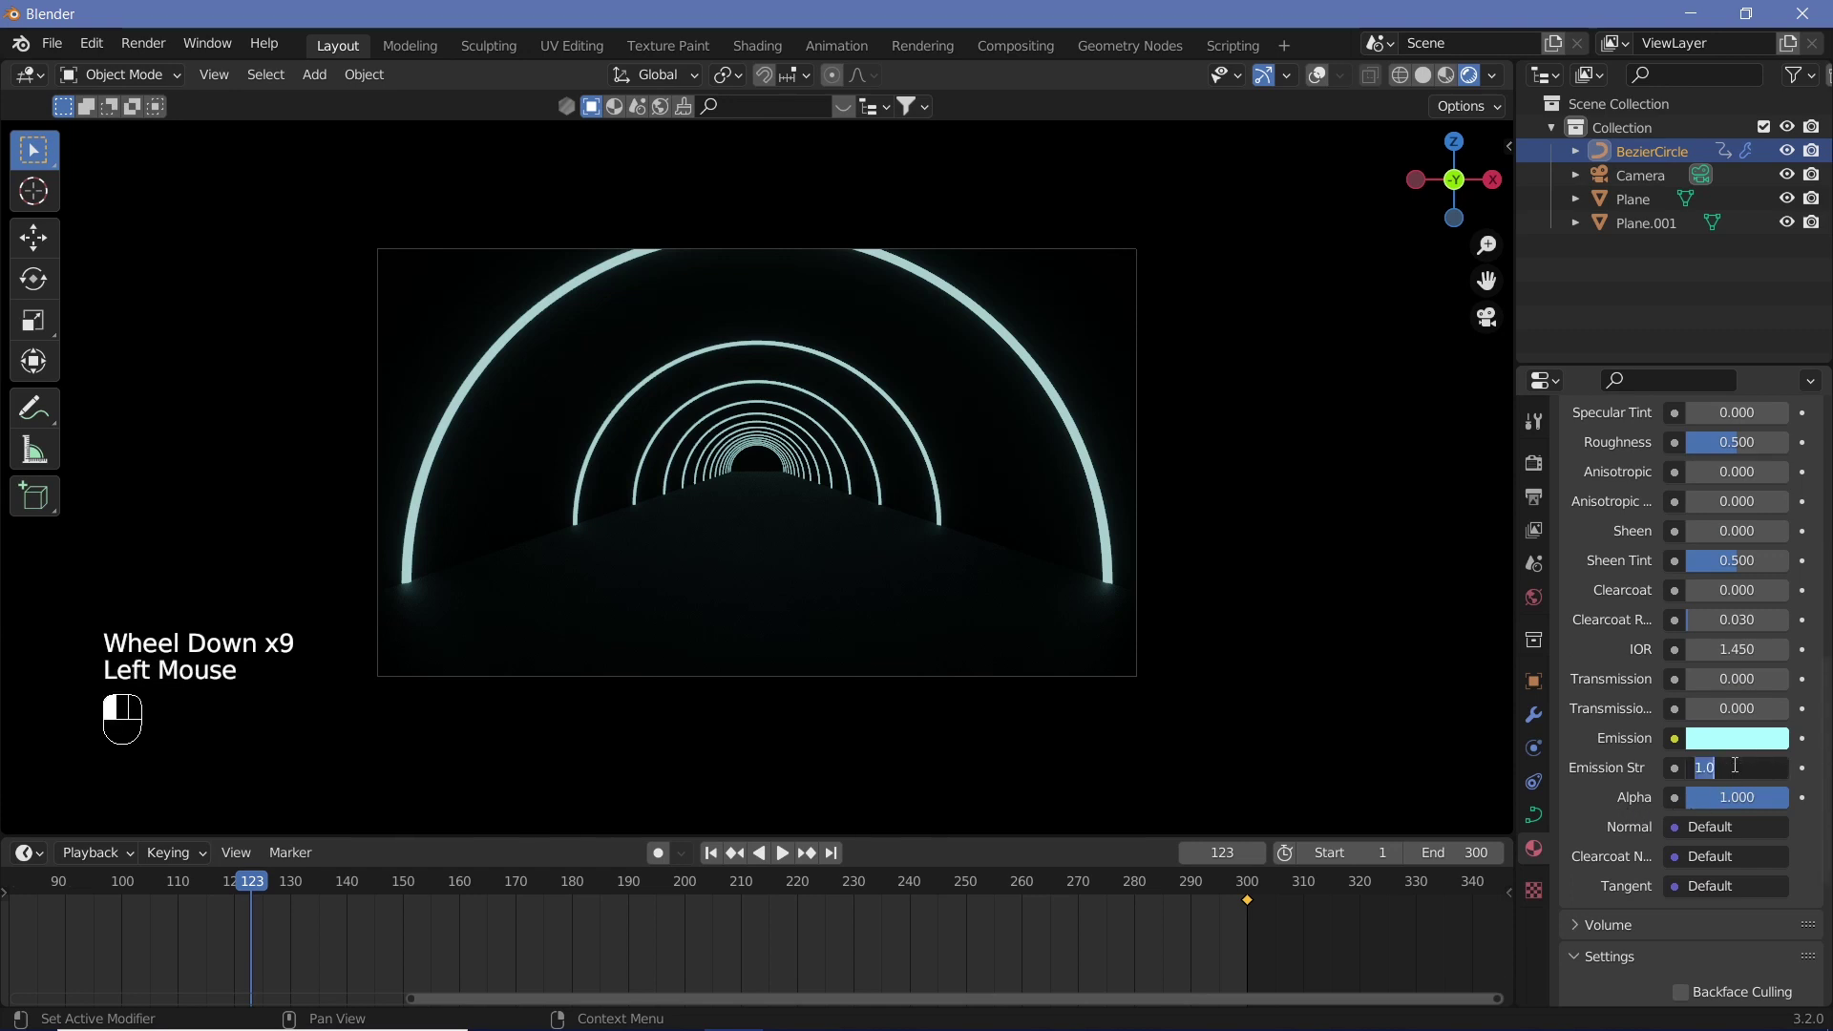
text(5)
key(Return)
Nudge the emission hue slightly toward green (0.552) and play the animation.
click(1723, 738)
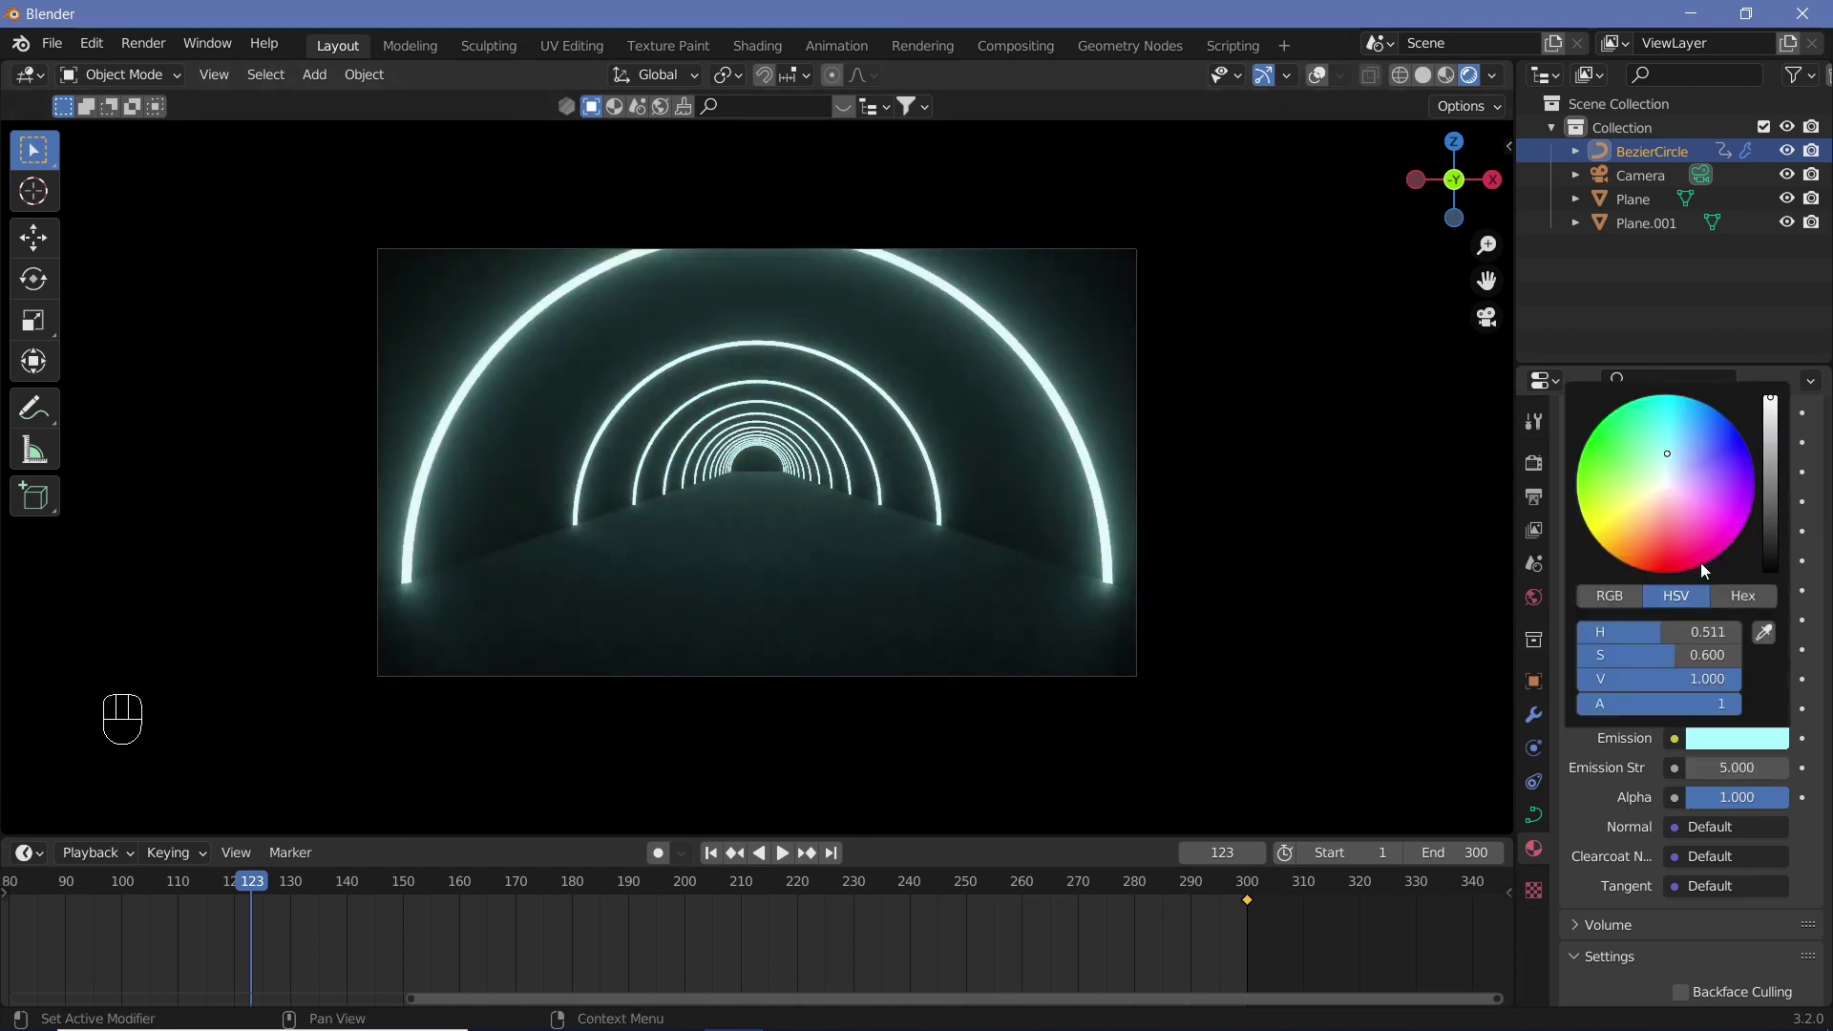
mouse_move(1673, 630)
mouse_down()
mouse_move(1589, 632)
mouse_move(1723, 632)
mouse_move(1646, 632)
mouse_move(1661, 632)
mouse_up()
key(shift+space)
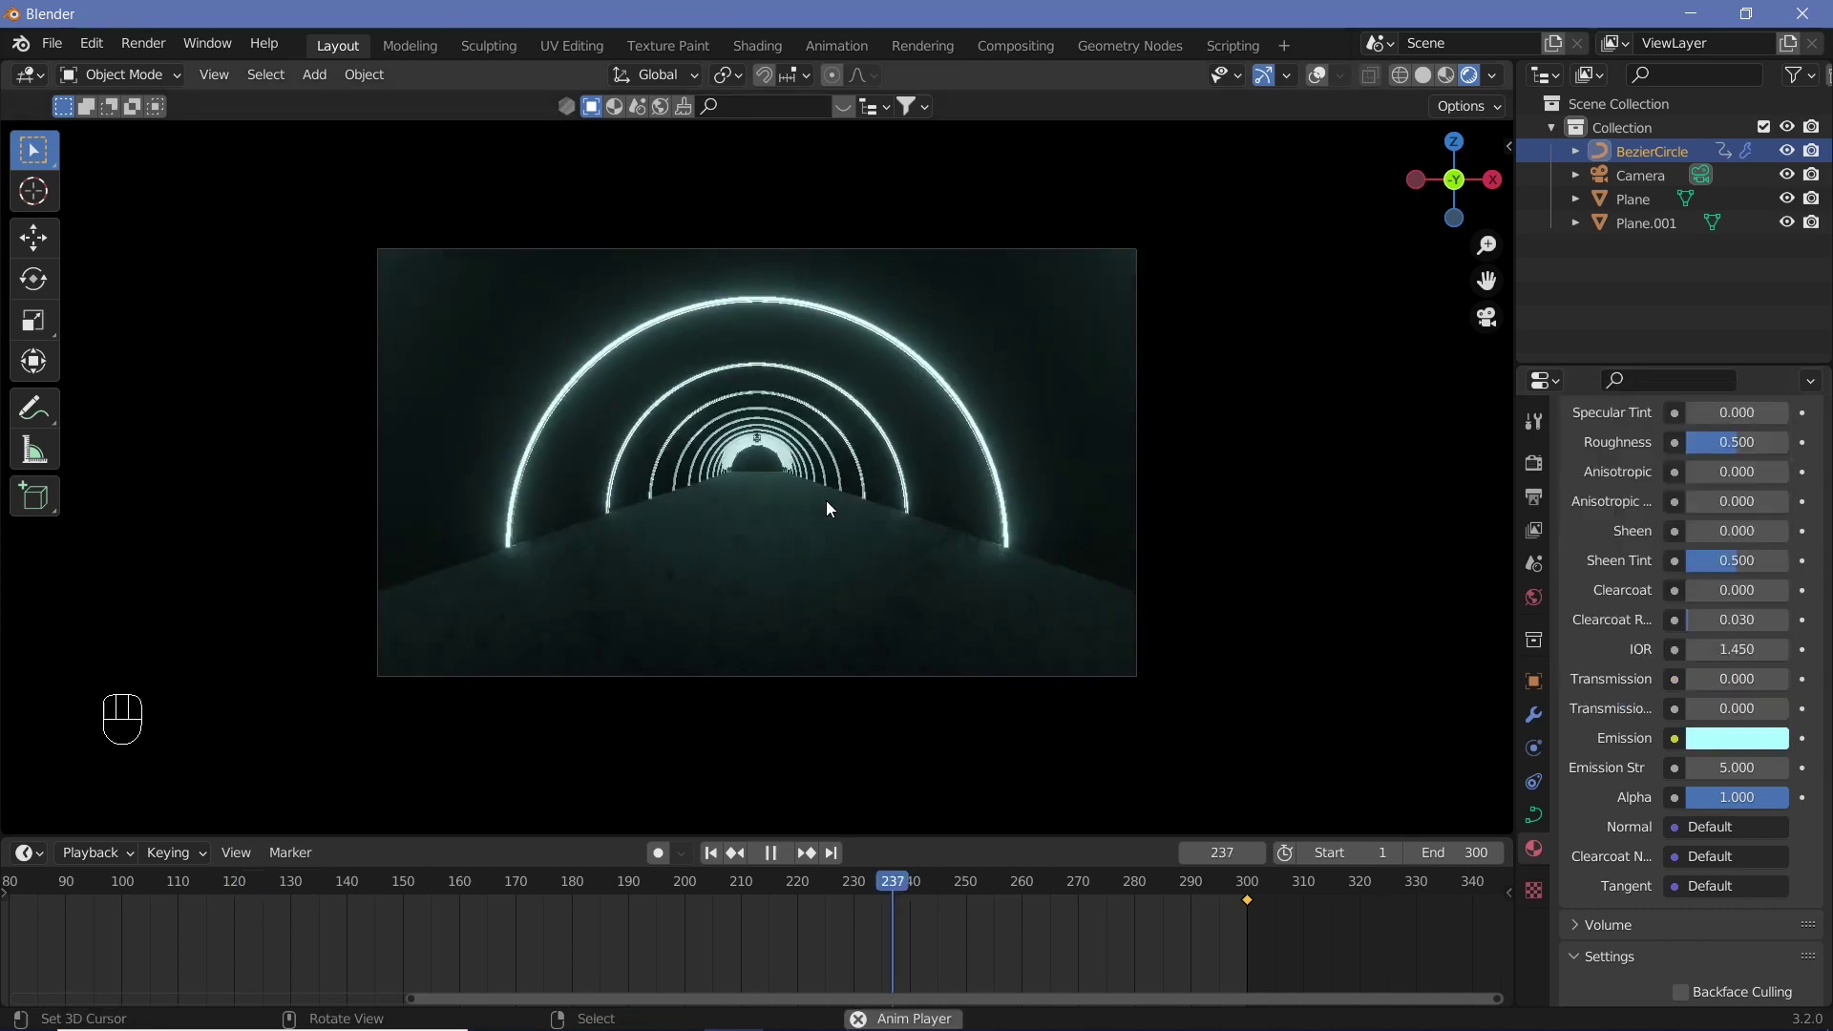
Give the floor plane a new material, Material.002.
right_click(779, 563)
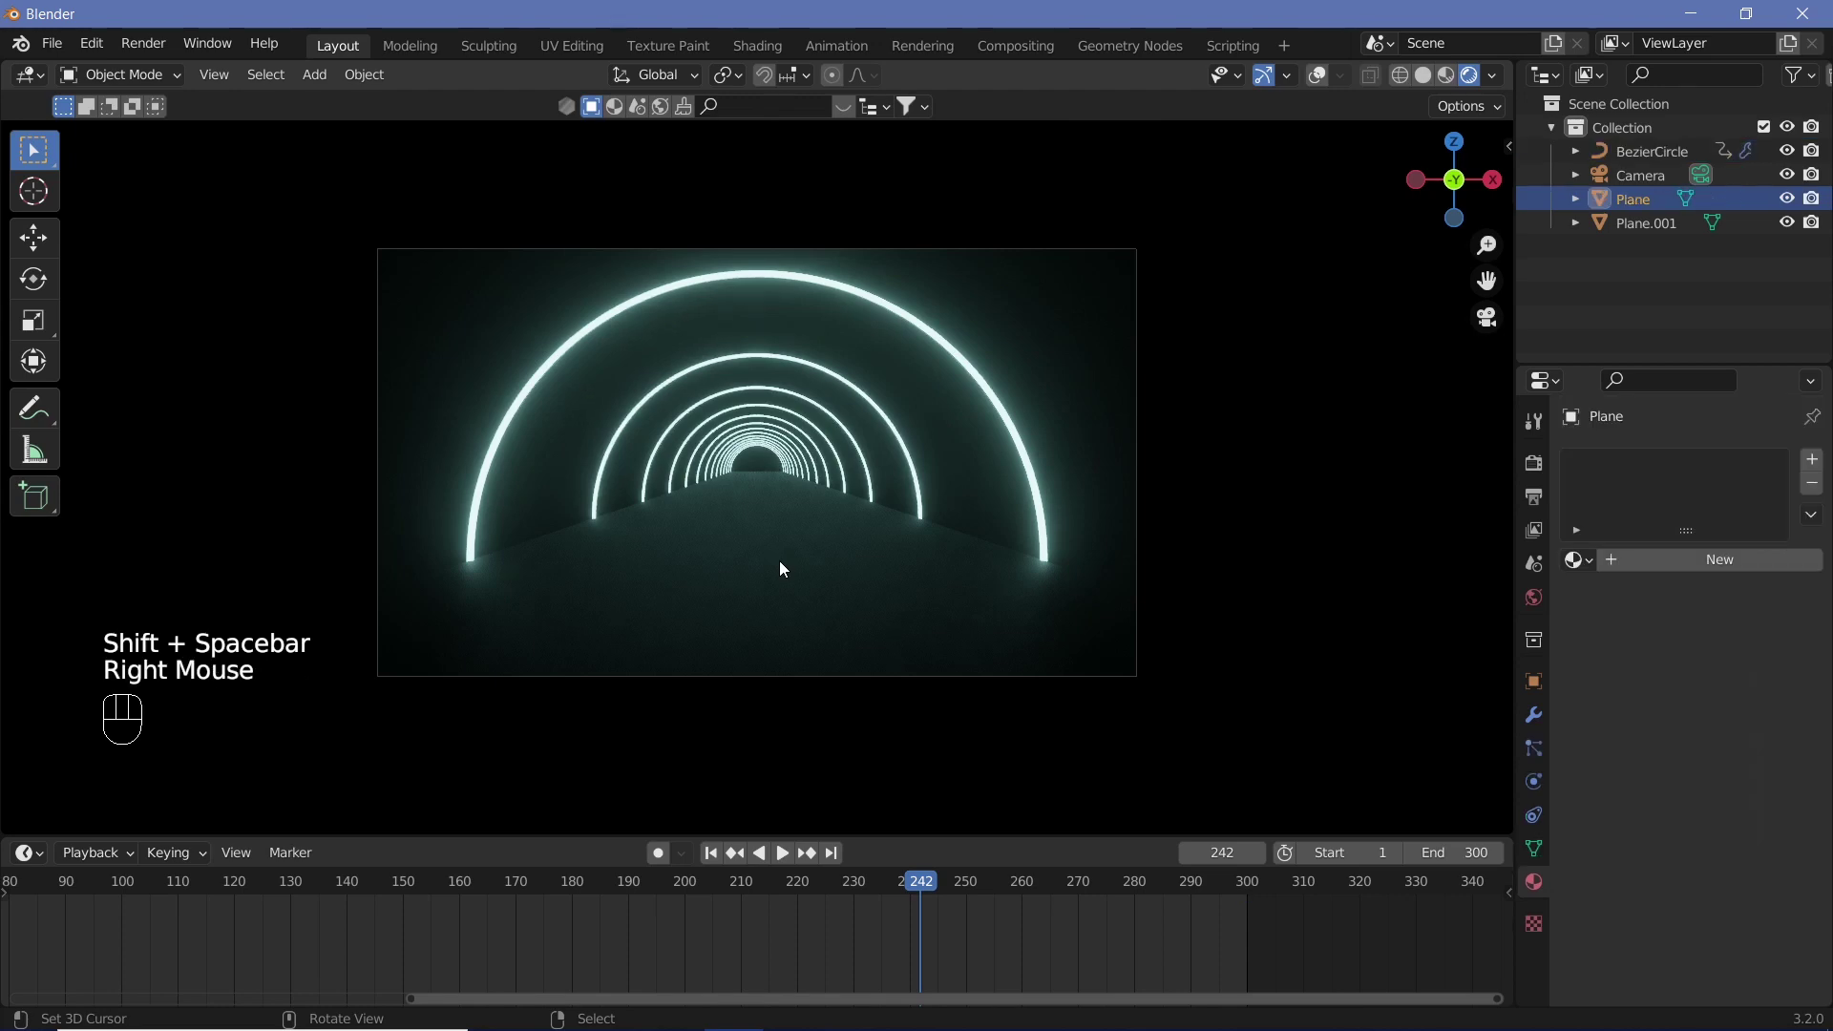
click(1673, 564)
scroll(1604, 788, down, 3)
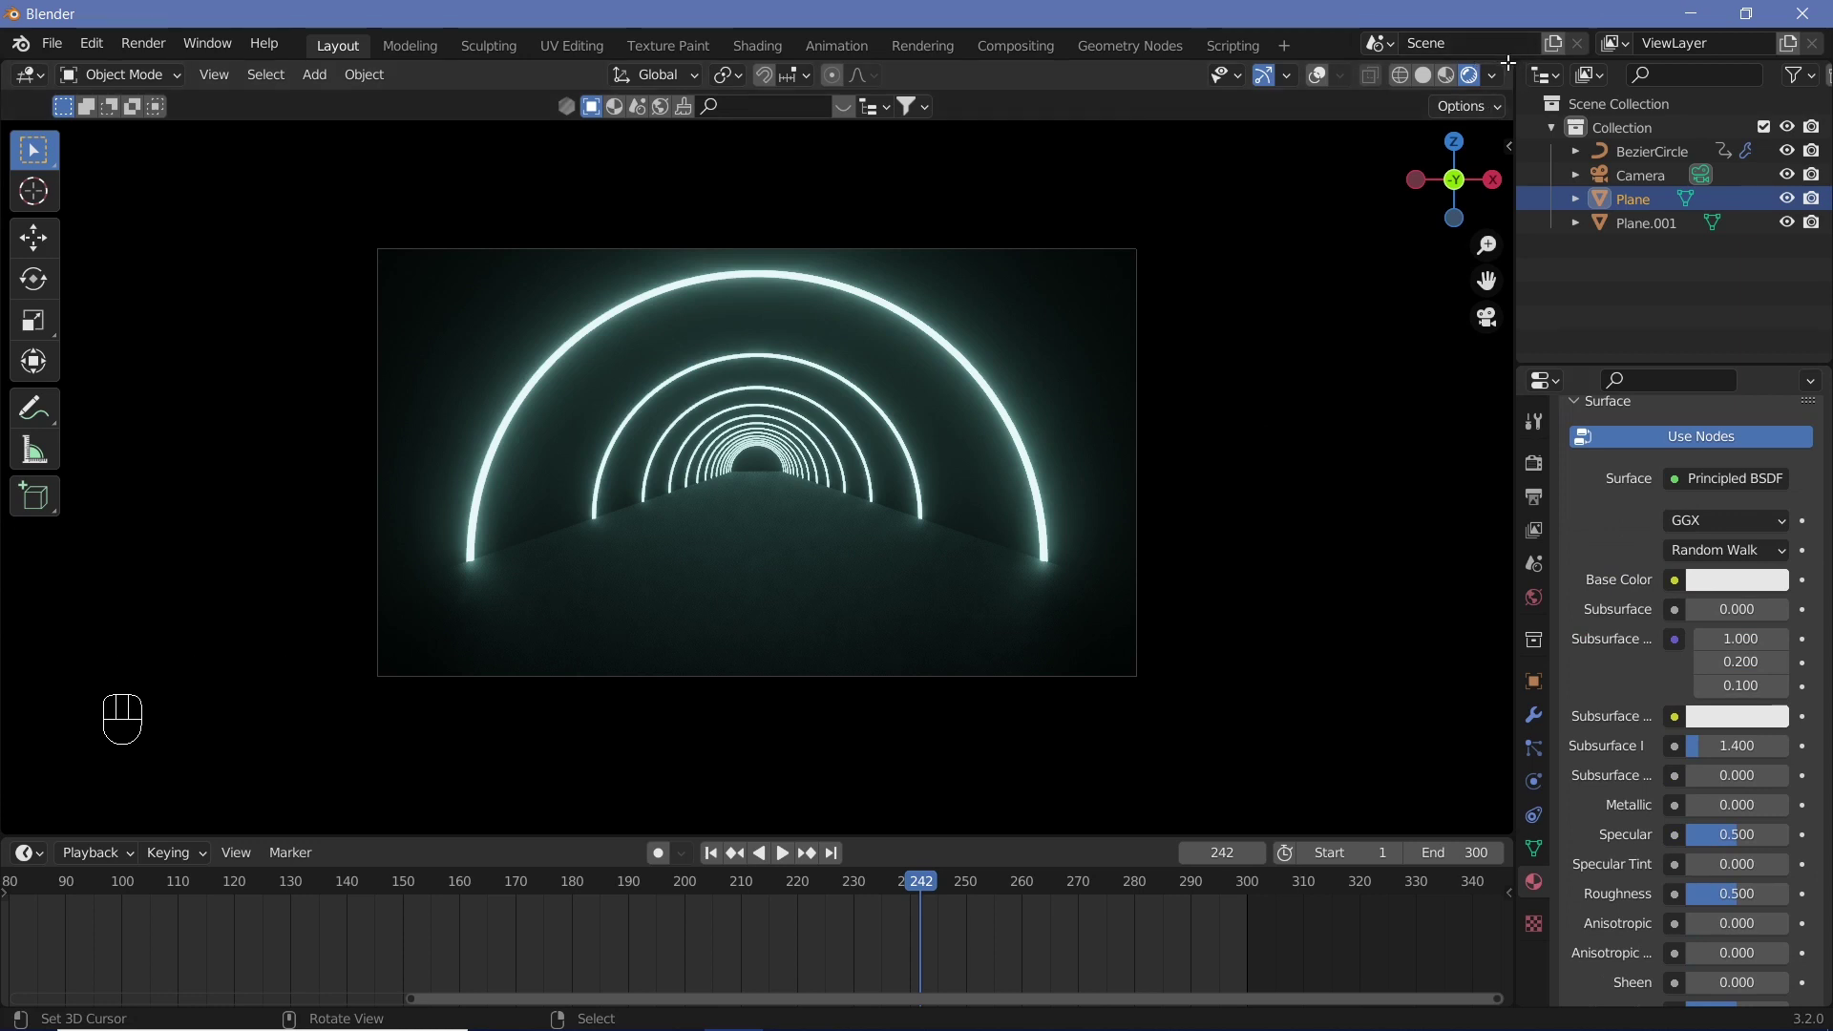
Split the viewport and turn the new right-hand area into the Shader Editor.
drag(1511, 64, 1014, 82)
click(1054, 73)
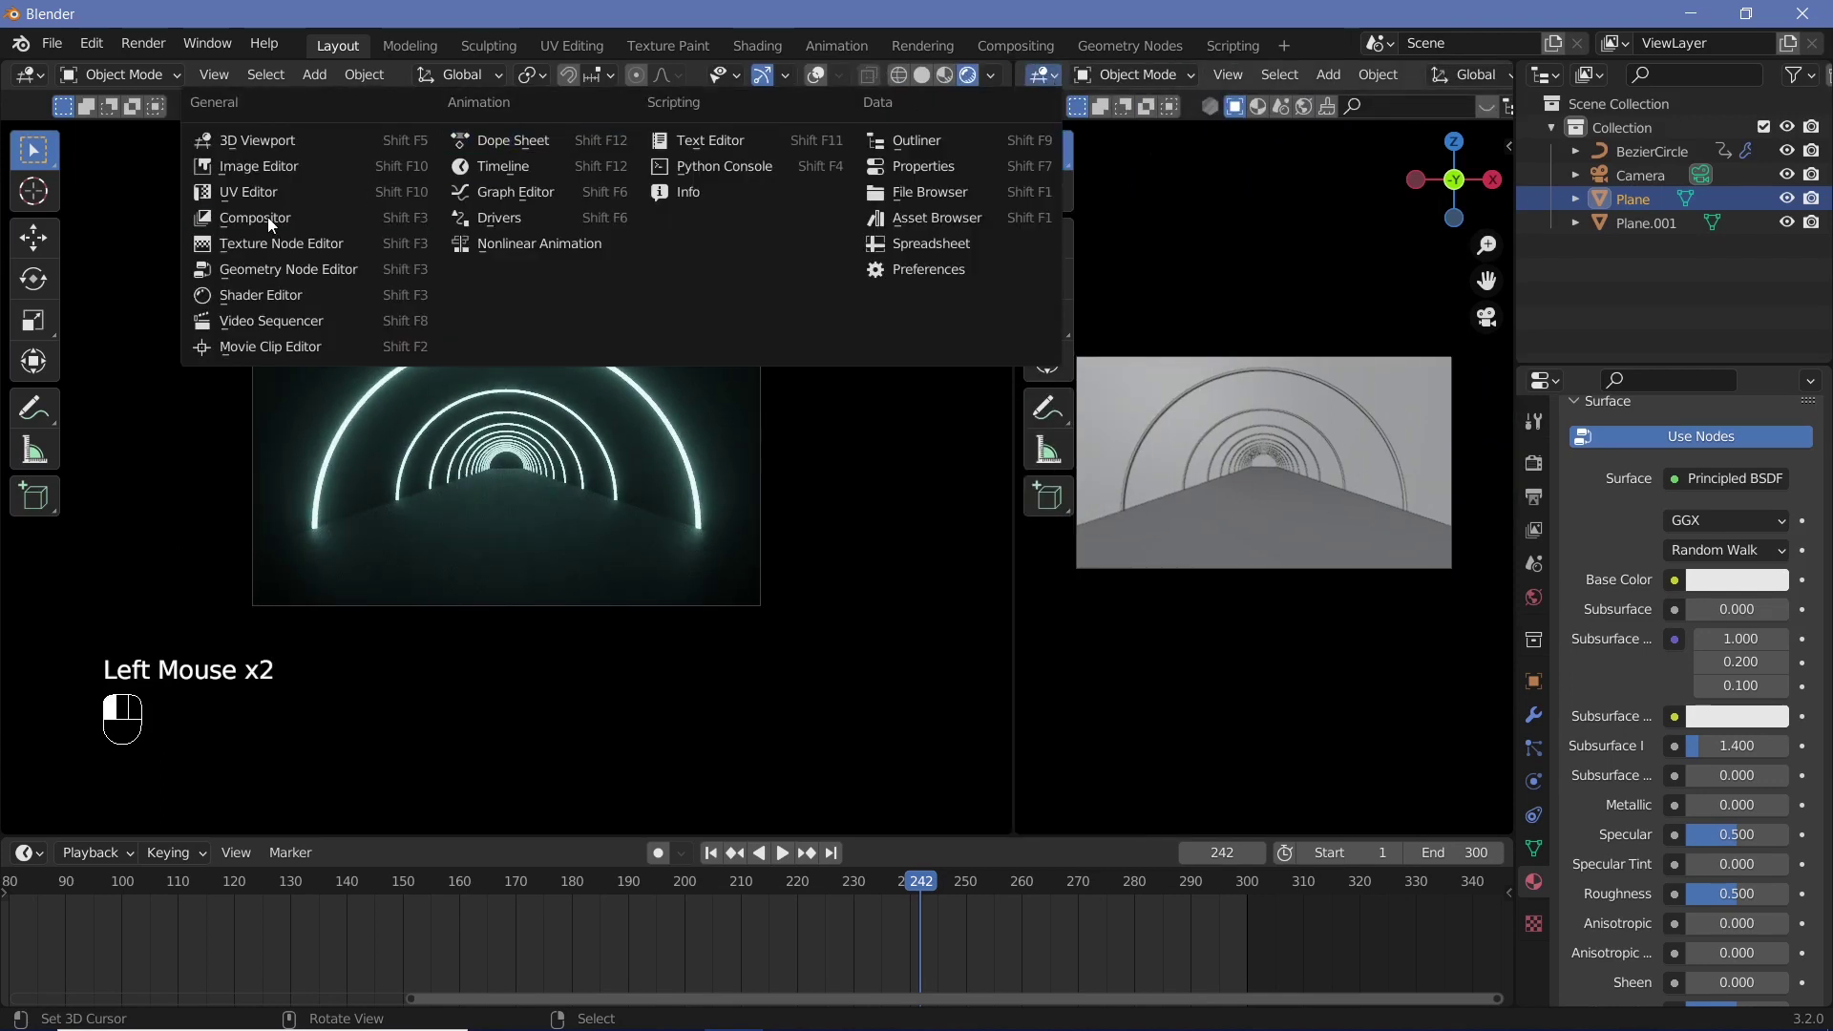
click(251, 300)
Add a Noise Texture with Mapping and Texture Coordinate nodes, using Object coordinates.
key(n)
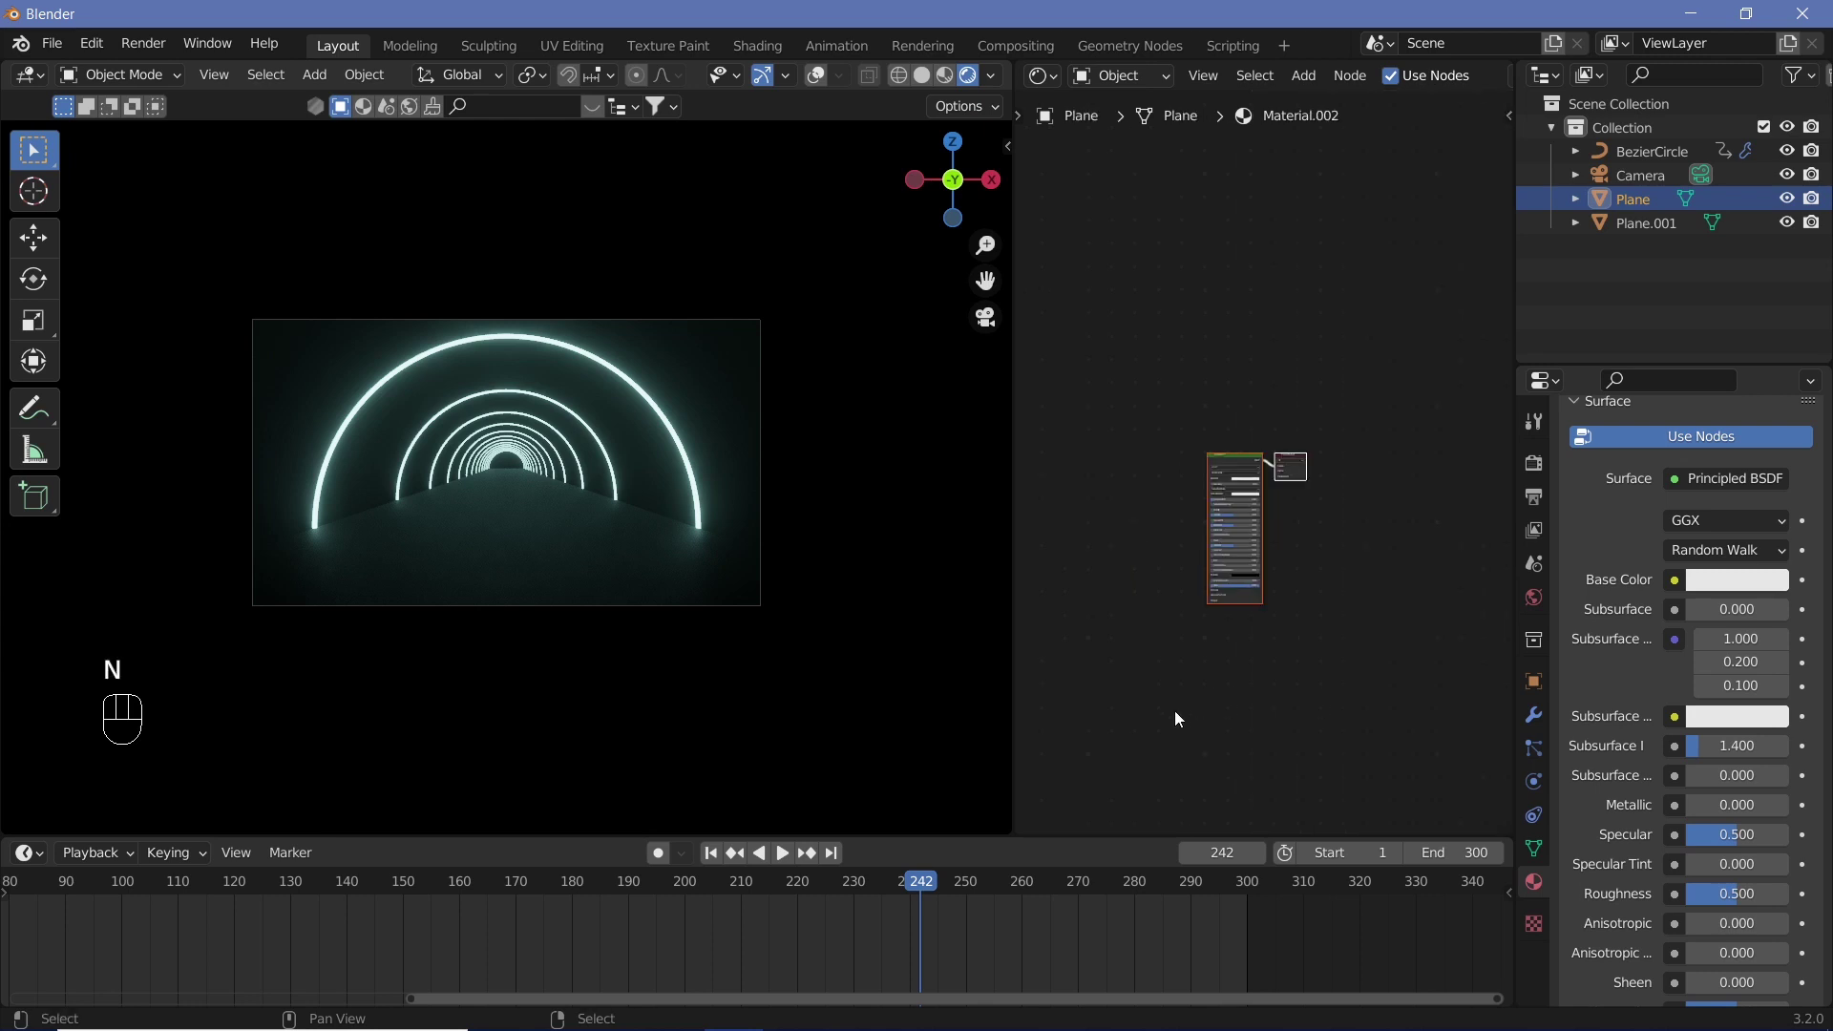
ctrl+middle_drag(1251, 731, 1284, 609)
key(shift+a)
click(1149, 593)
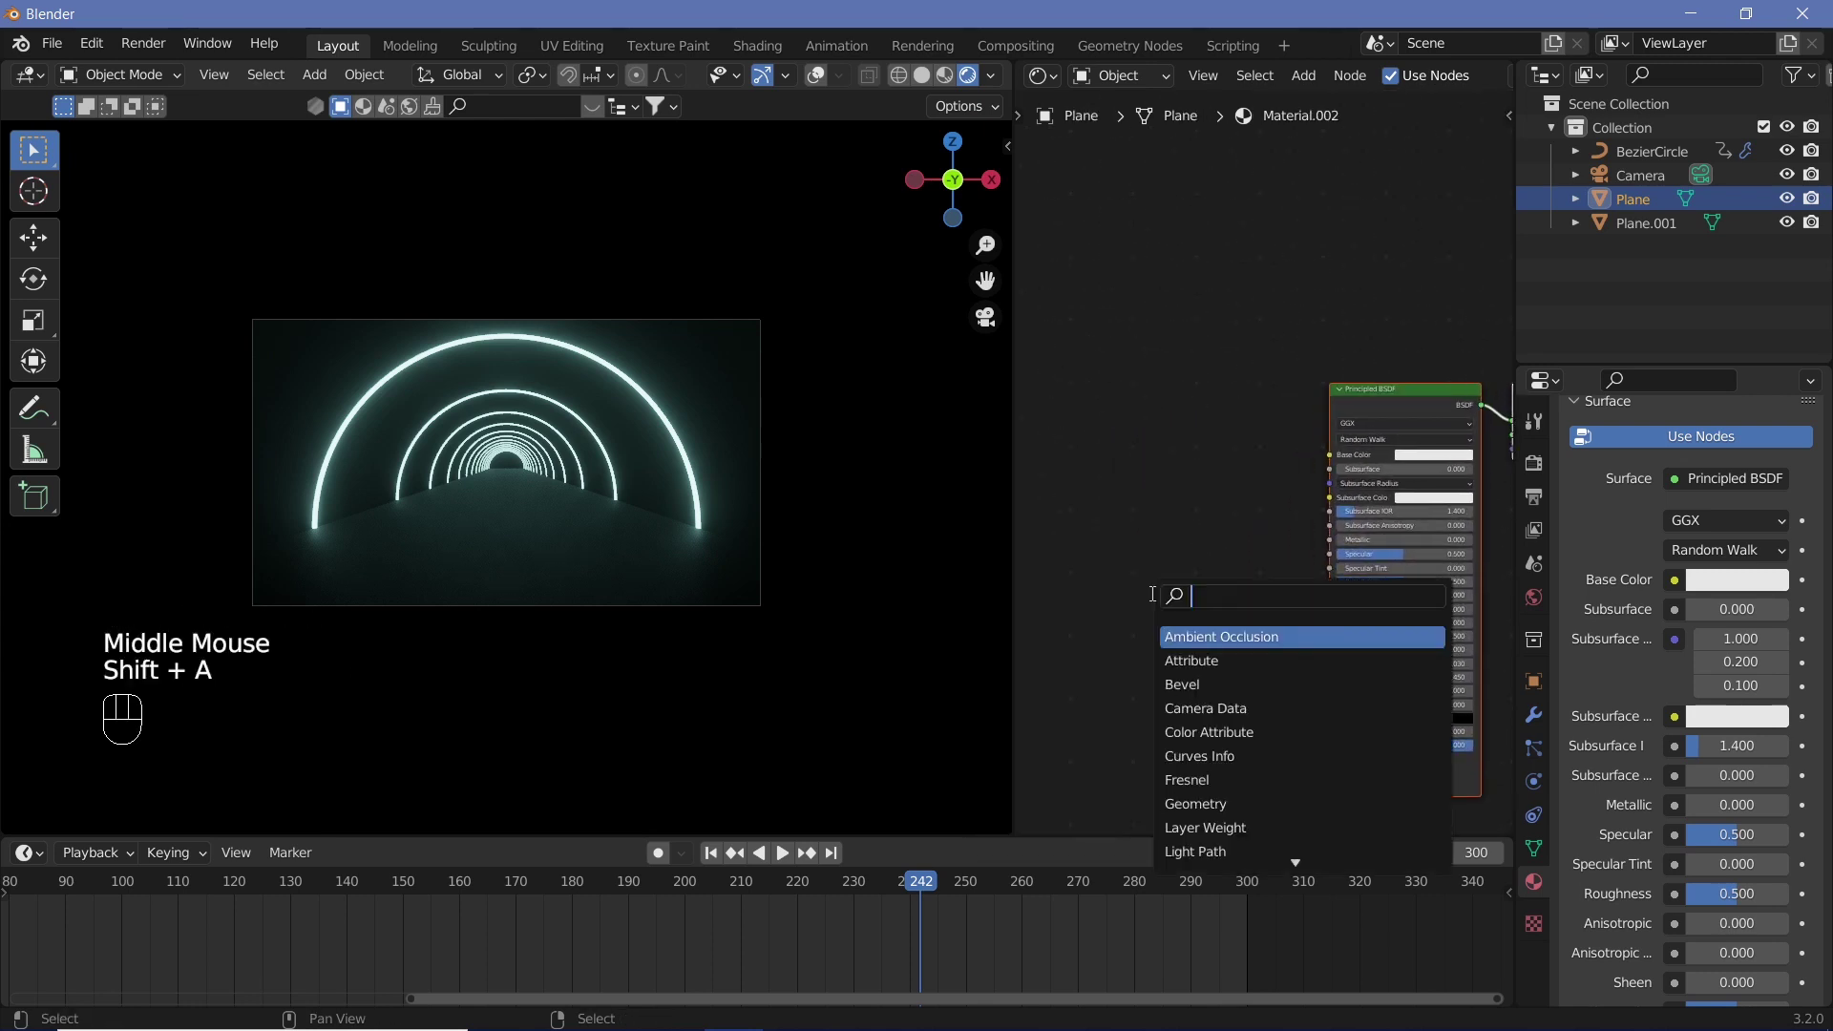
text(noise)
key(Return)
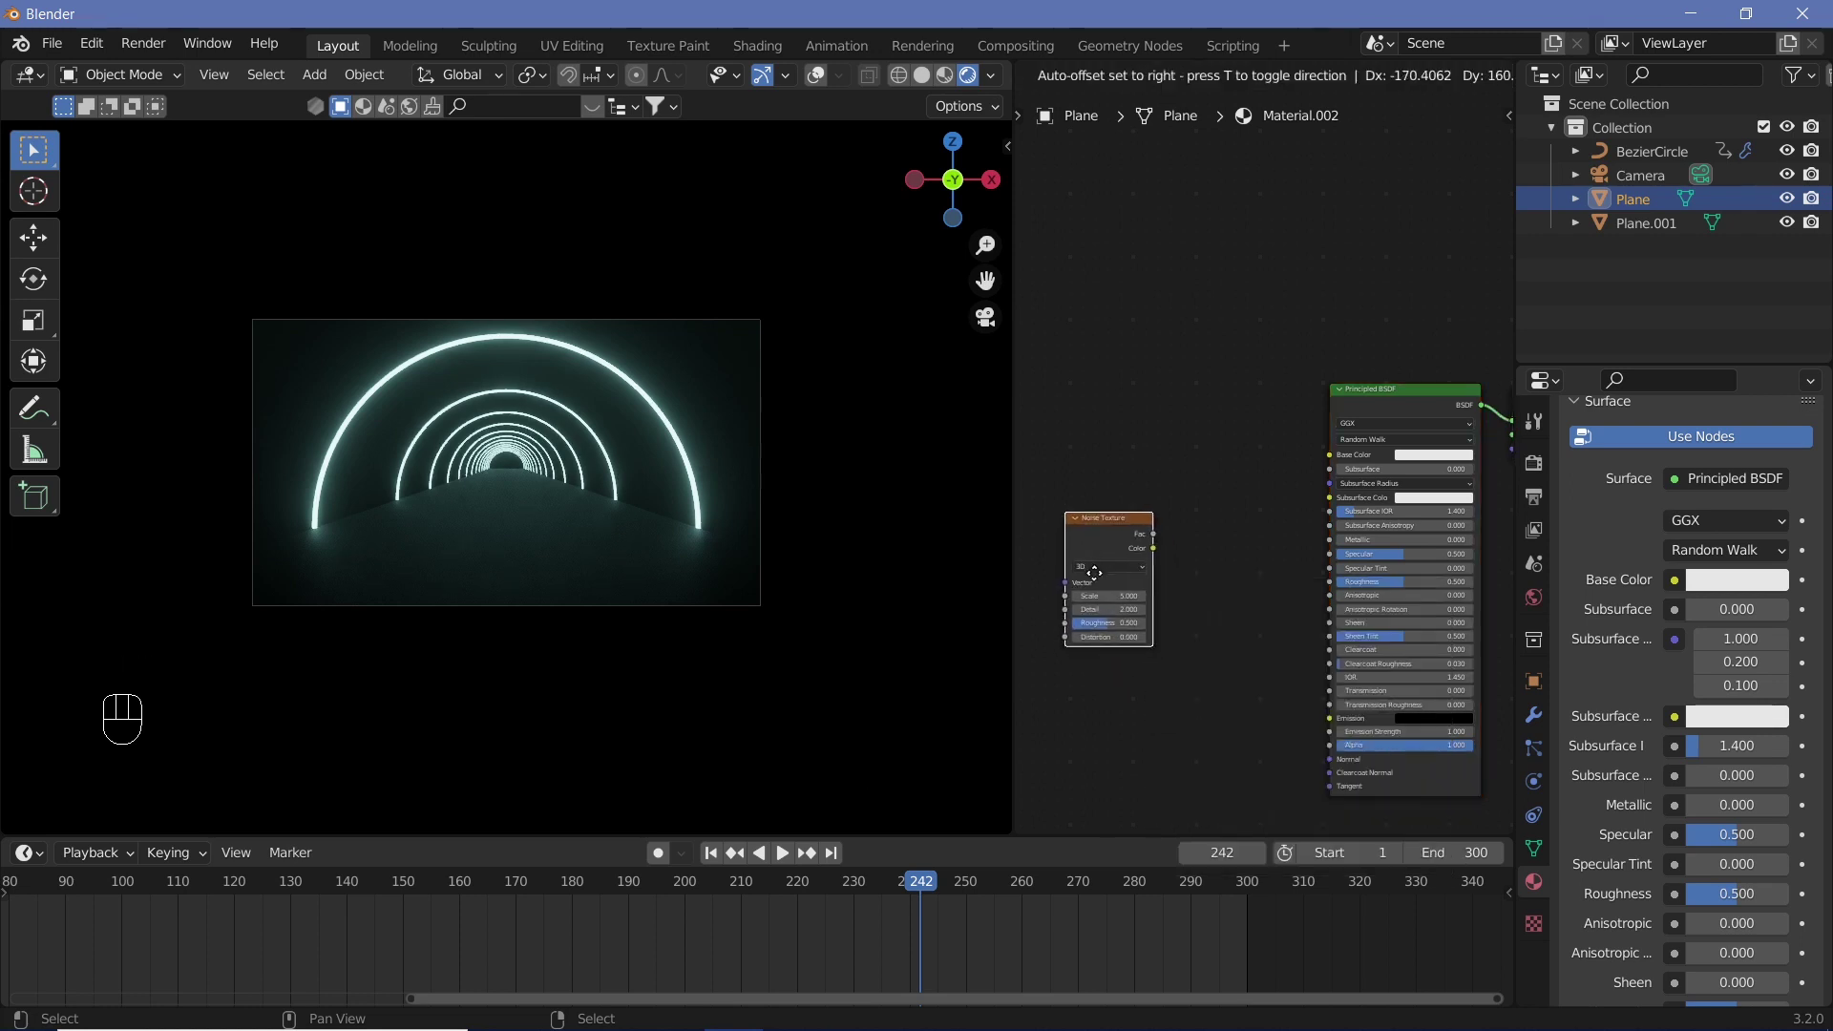
click(1160, 520)
middle_drag(1159, 519, 1329, 432)
click(1227, 537)
key(ctrl+t)
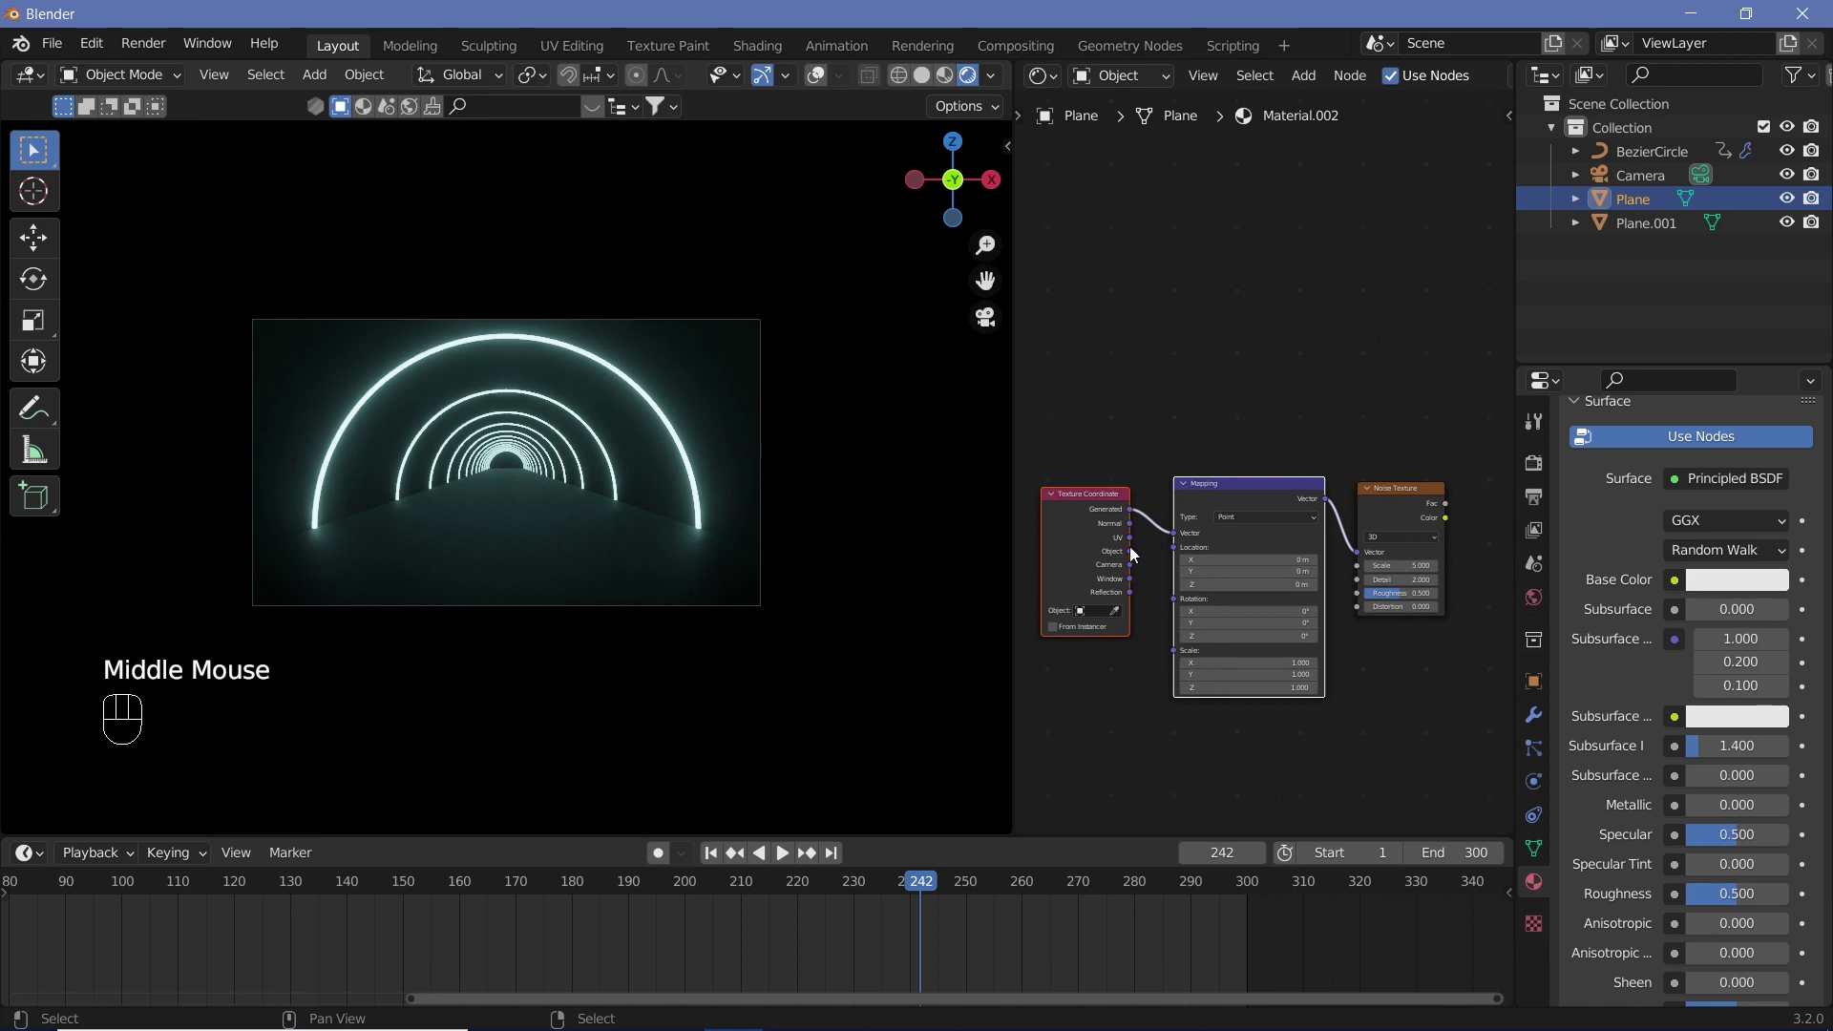
drag(1130, 548, 1177, 533)
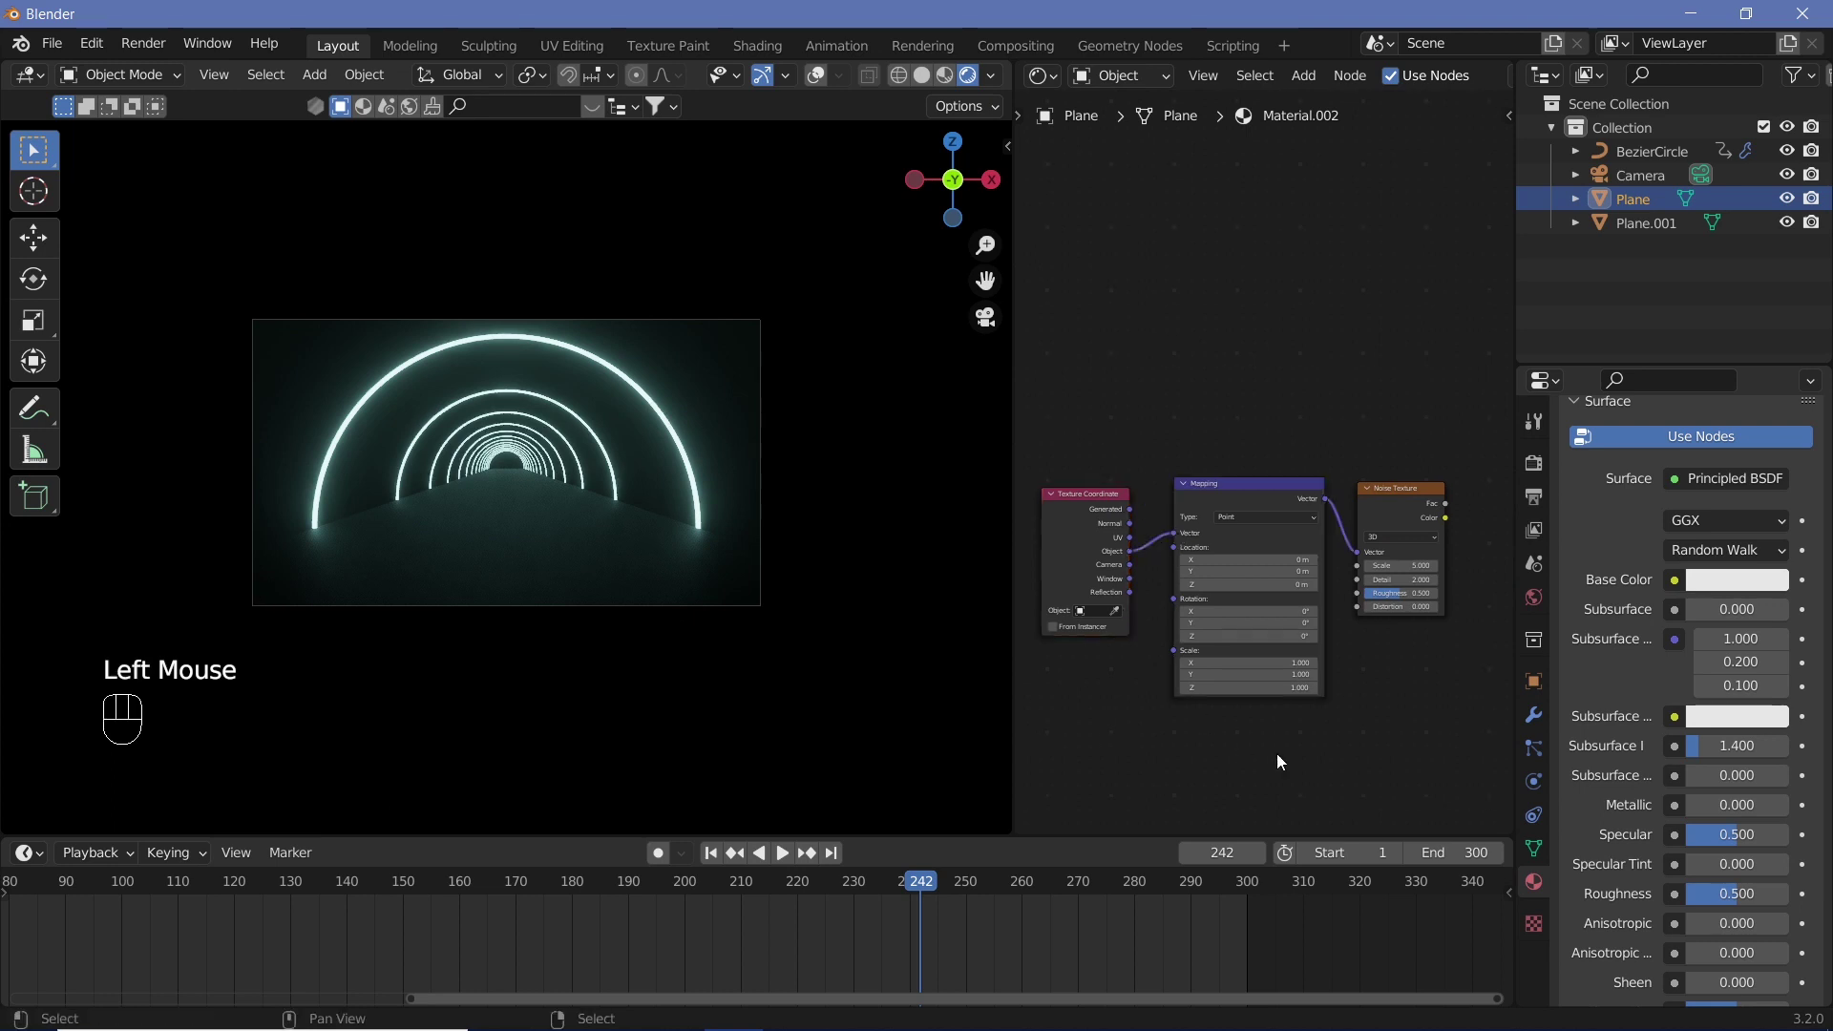
middle_drag(1314, 754, 1196, 549)
Route the noise through a ColorRamp (dark stop 0.375) into Roughness and set Metallic to 0.909.
key(shift+a)
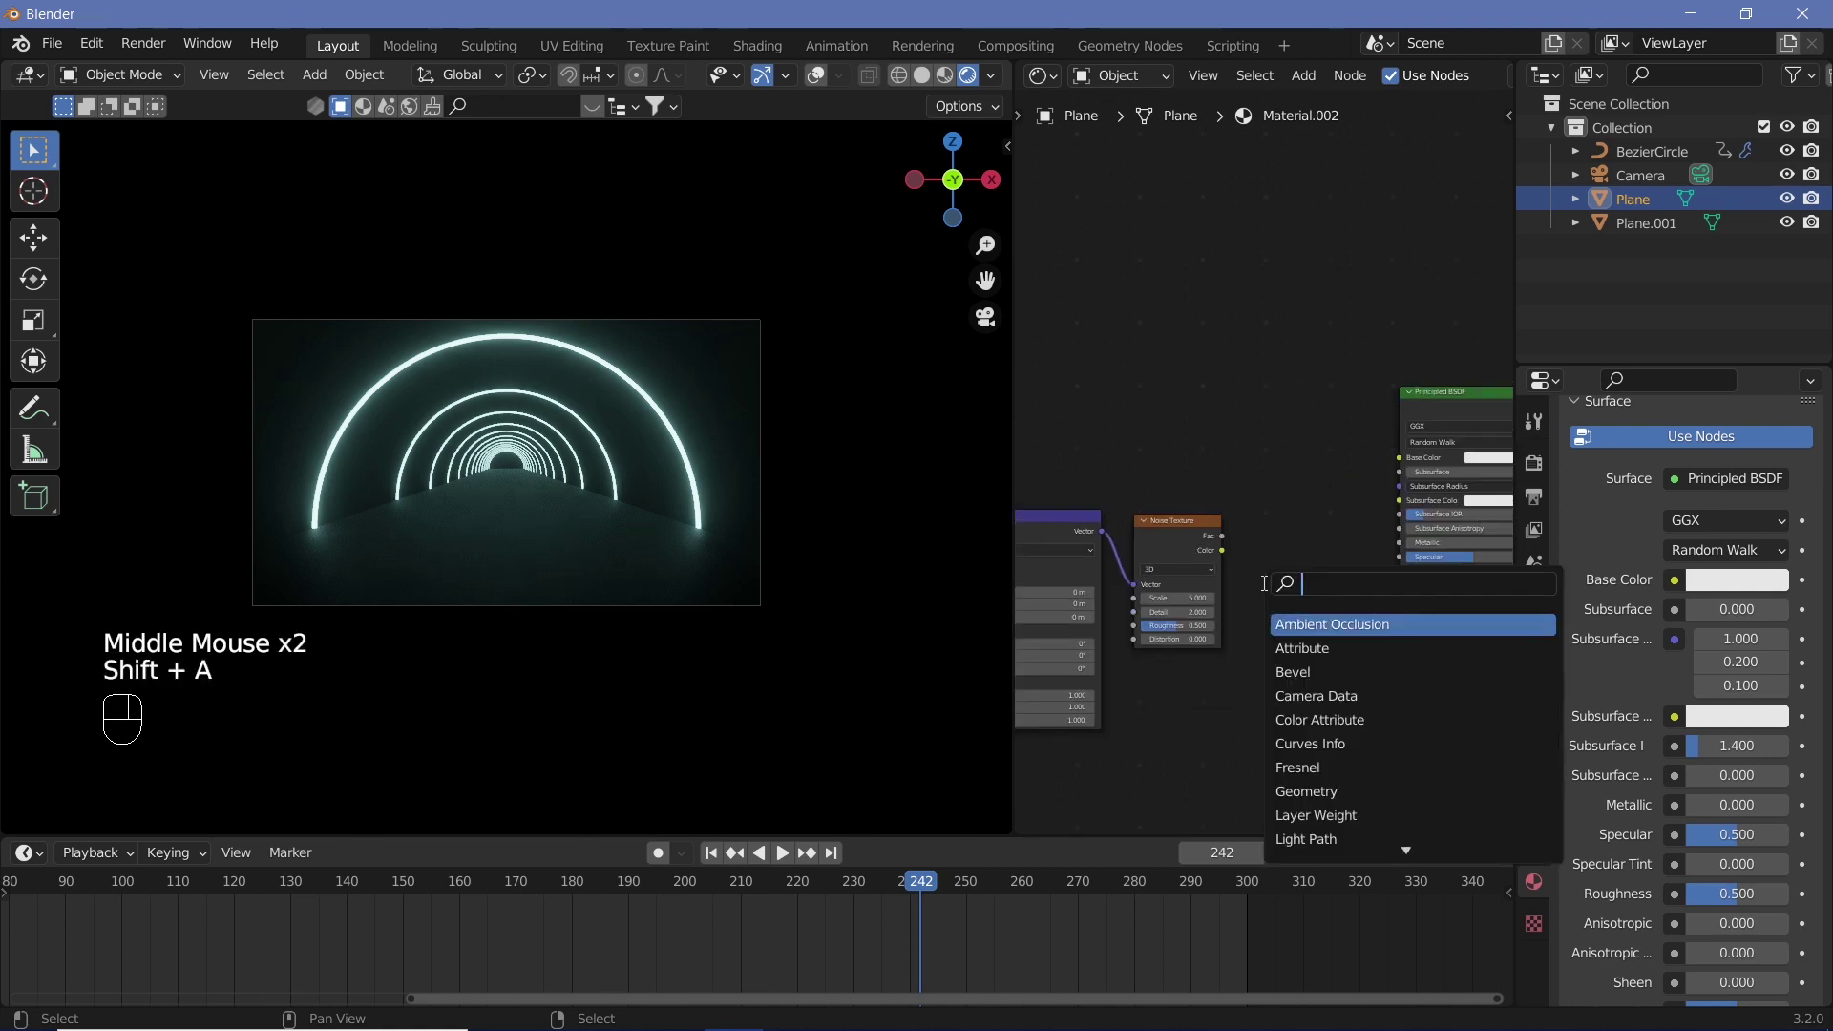
text(colo)
click(1305, 620)
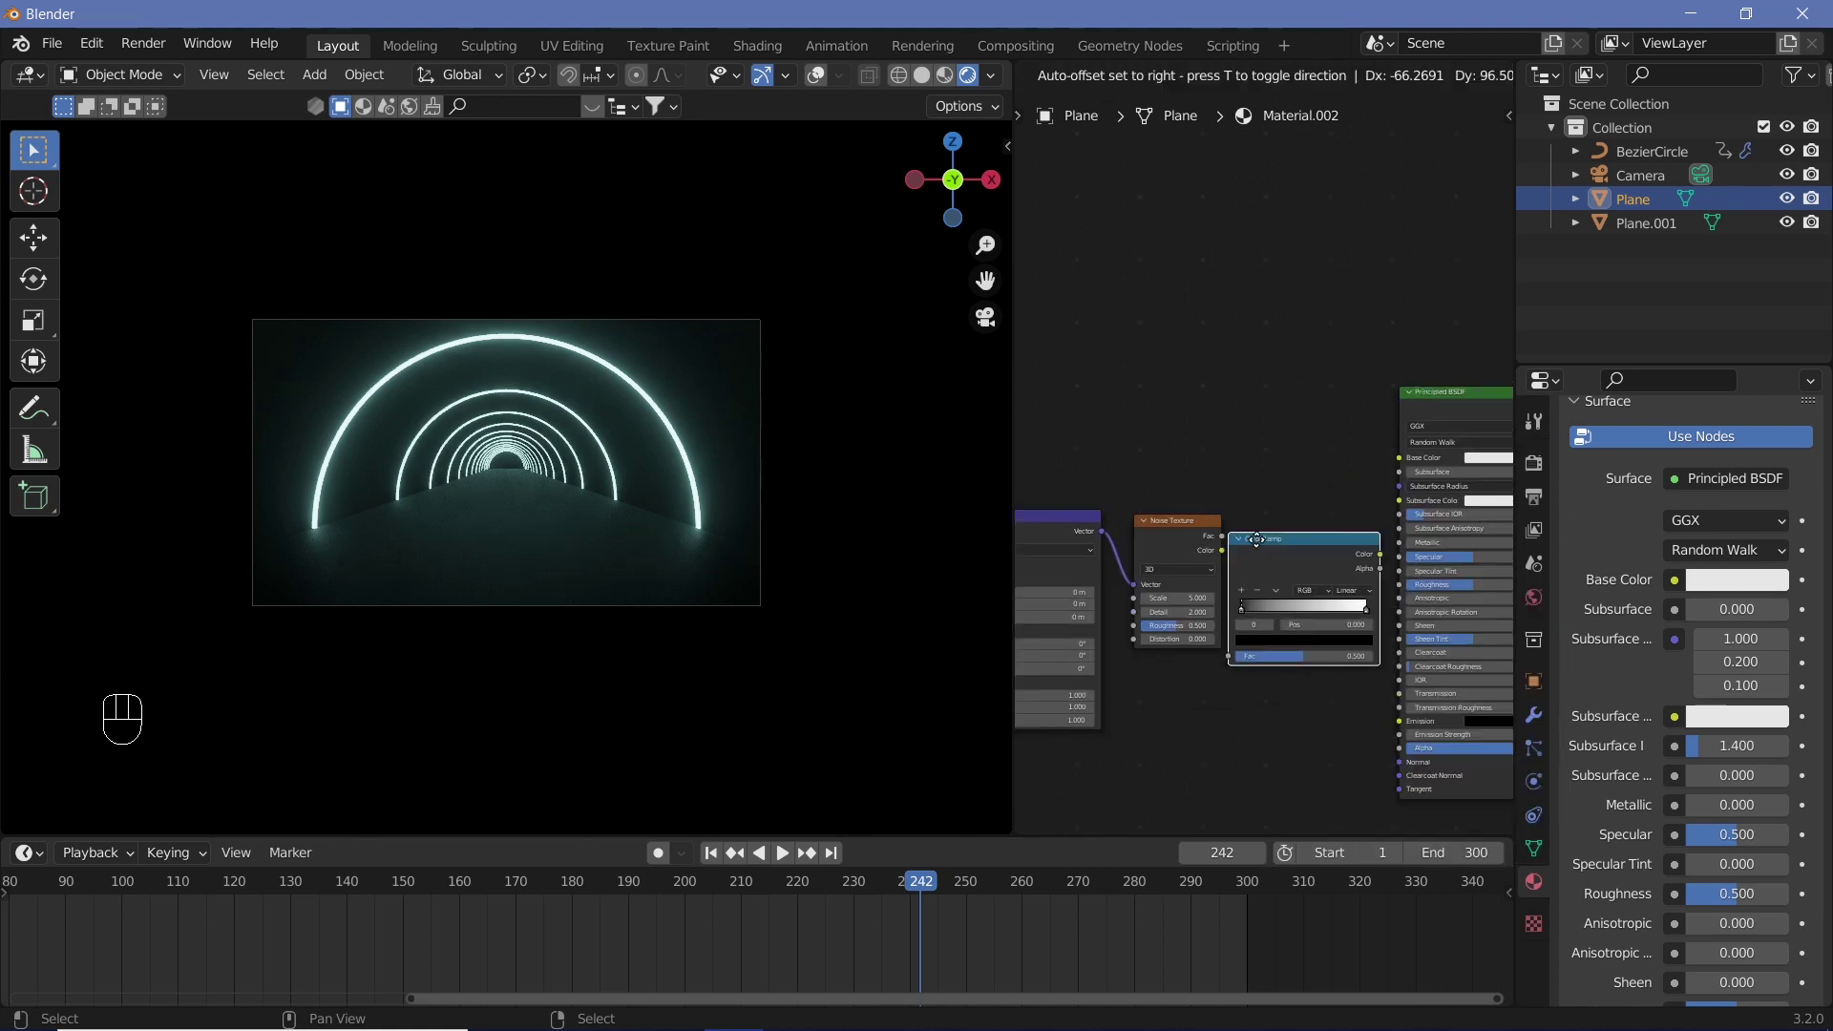
click(1195, 551)
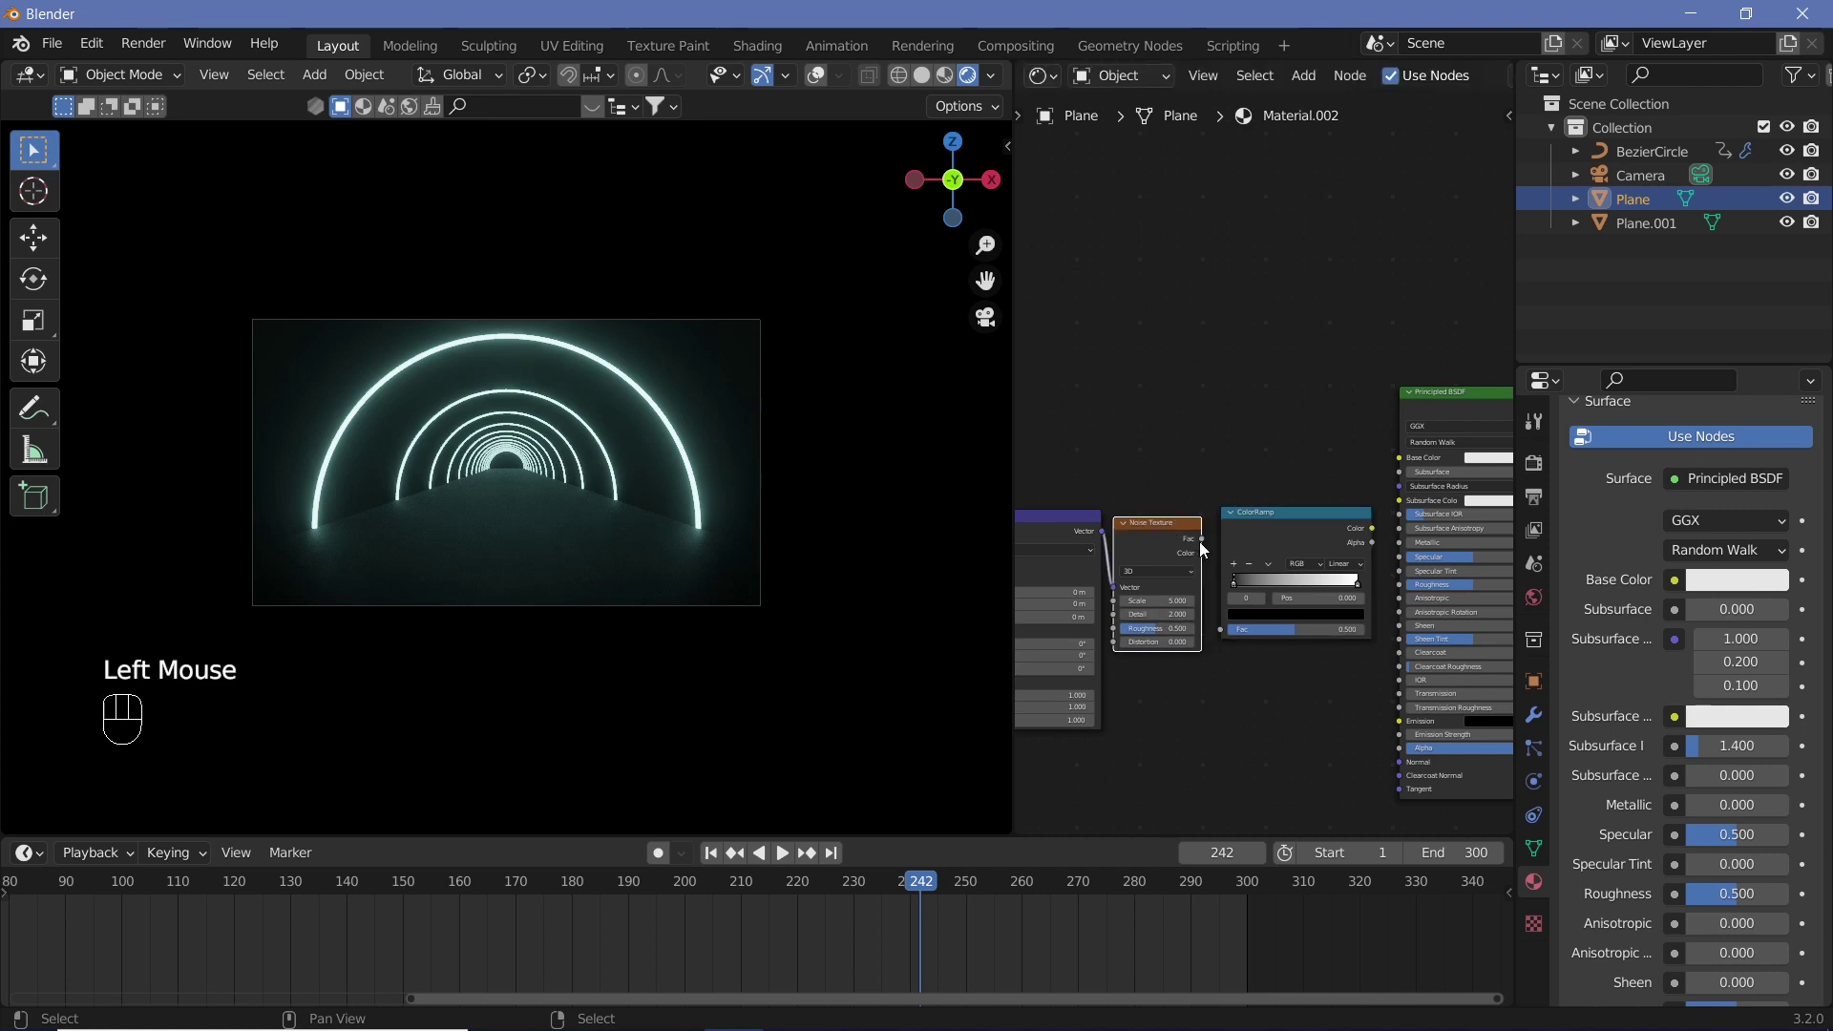
drag(1202, 553, 1253, 587)
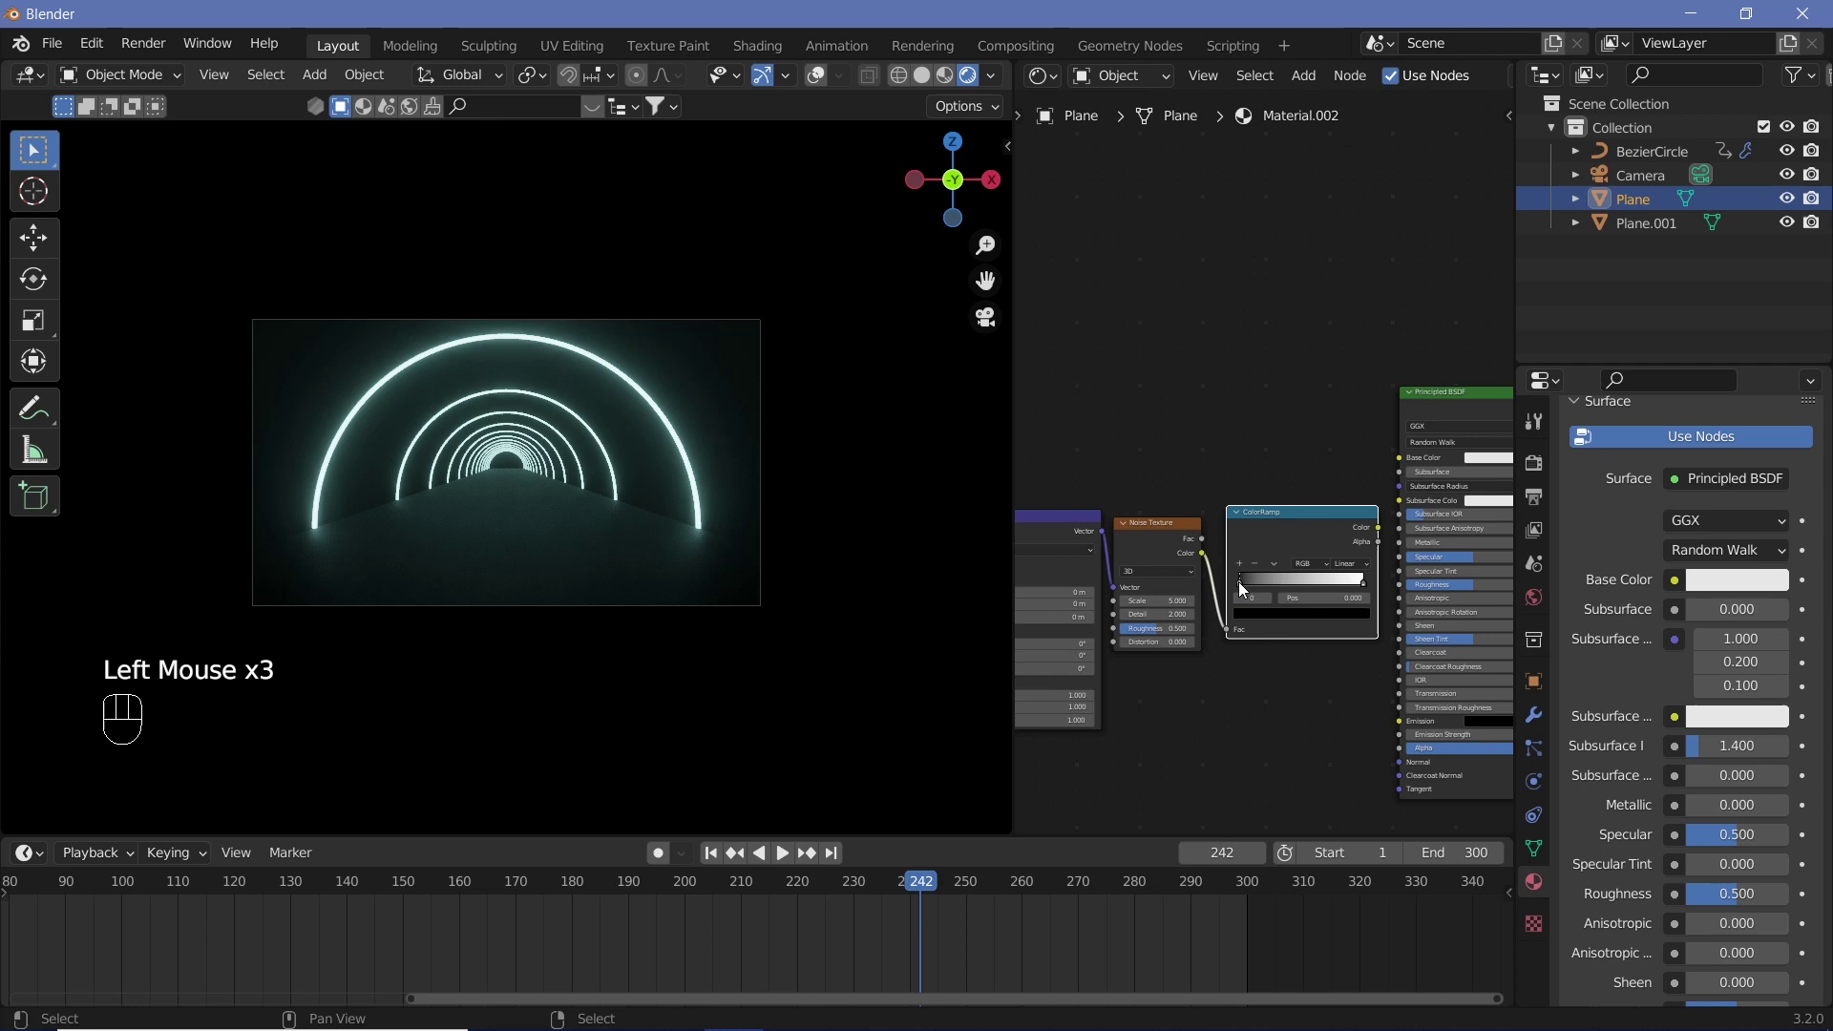
drag(1283, 595, 1291, 598)
drag(1378, 528, 1401, 596)
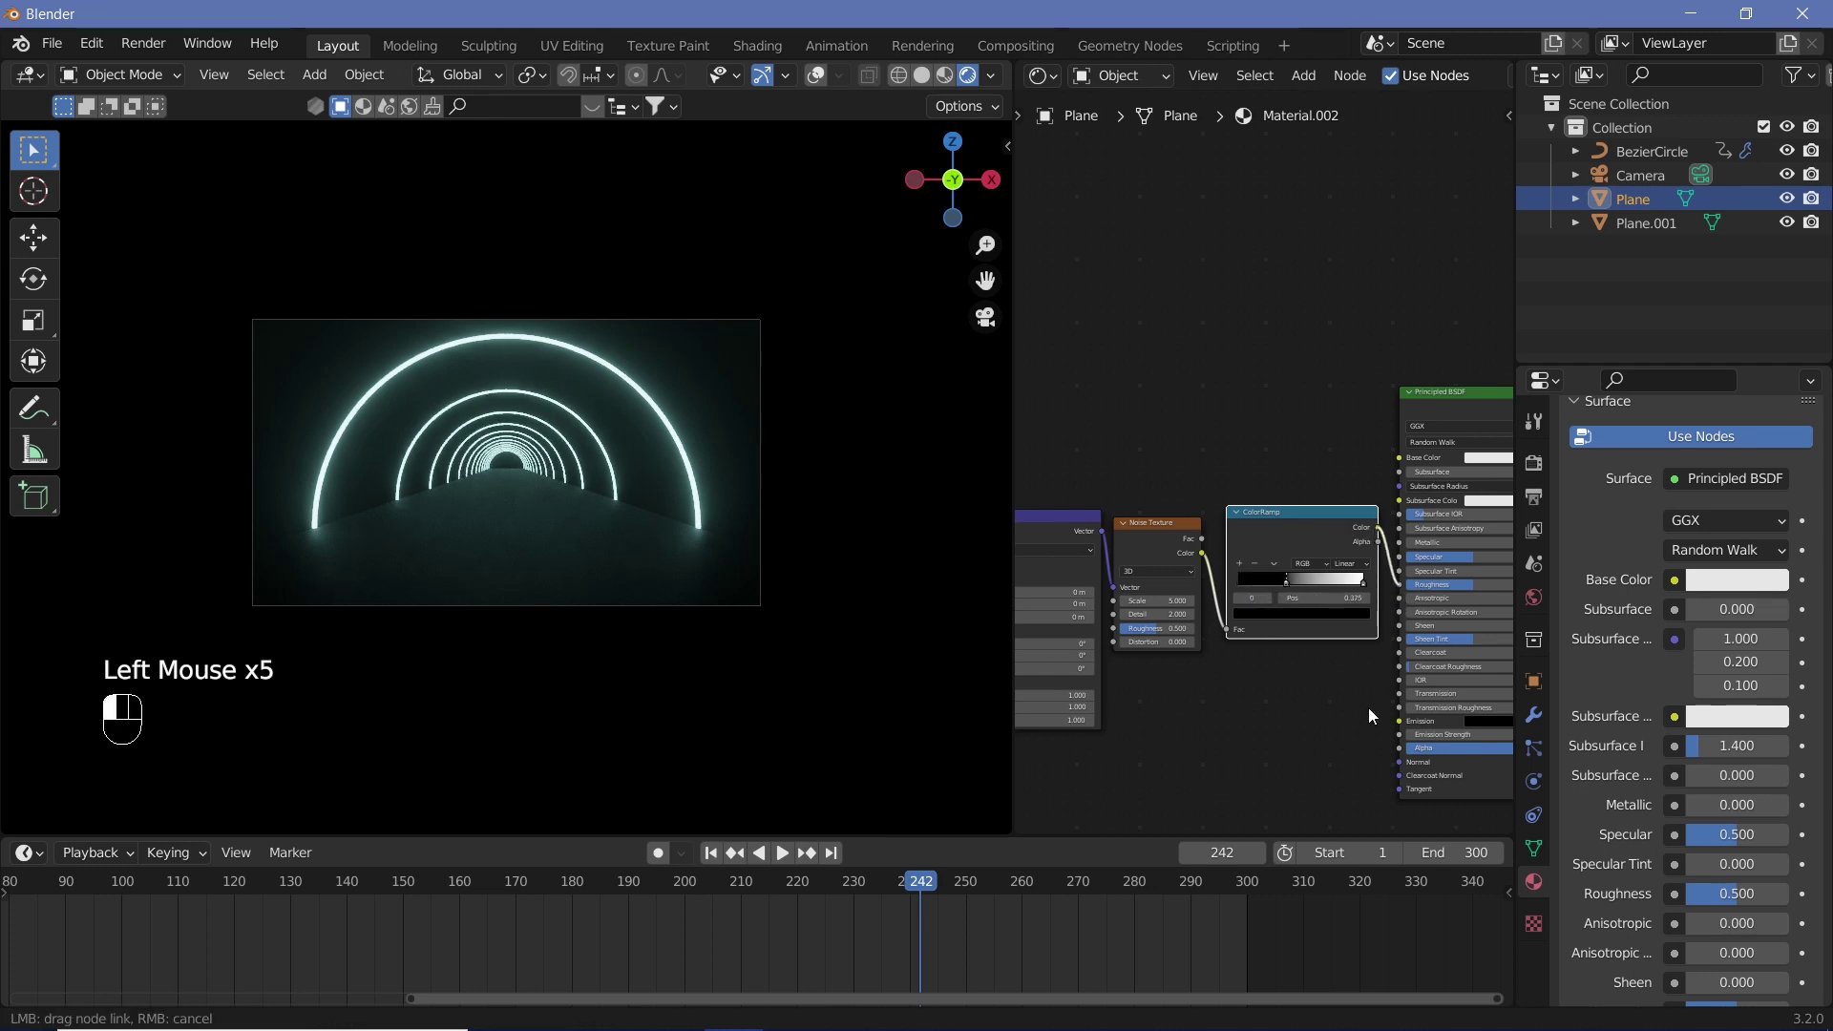
drag(1367, 707, 1367, 708)
middle_drag(1403, 595, 1293, 605)
drag(1342, 554, 1419, 553)
middle_drag(1184, 709, 1336, 650)
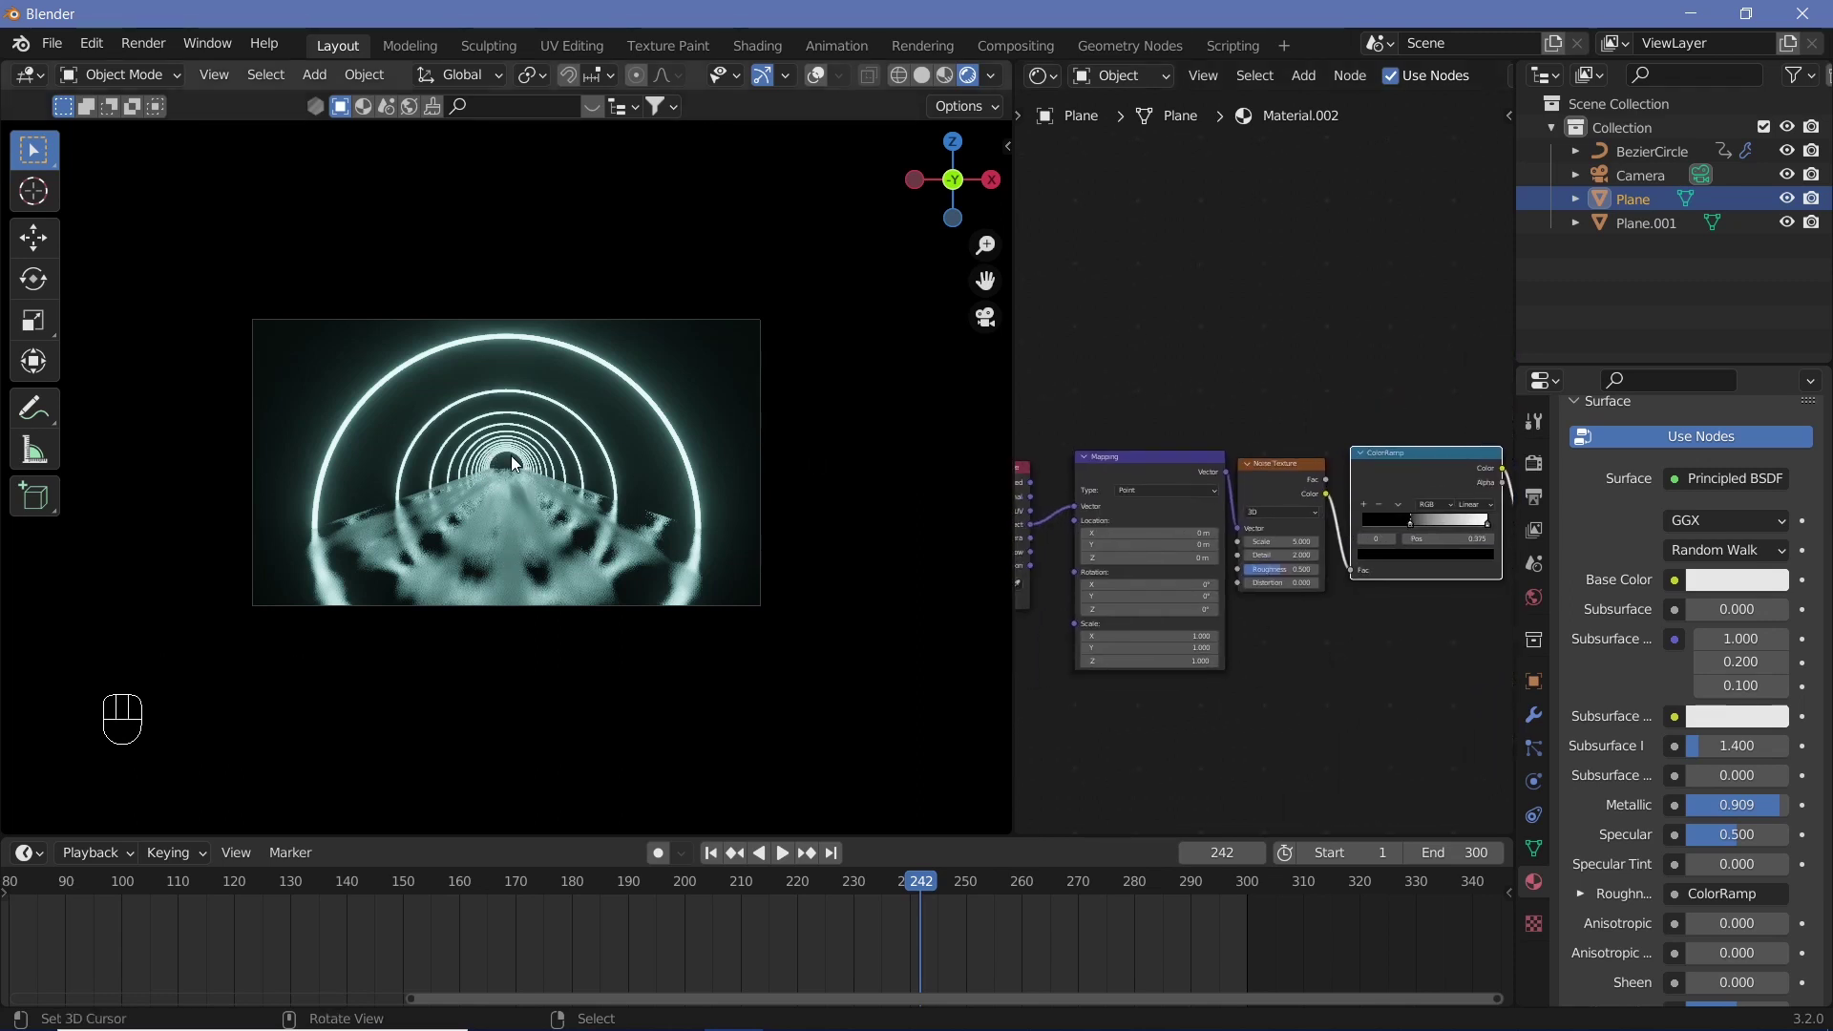
Set the Mapping node's Y scale to 120.
ctrl+middle_drag(1182, 741, 1430, 590)
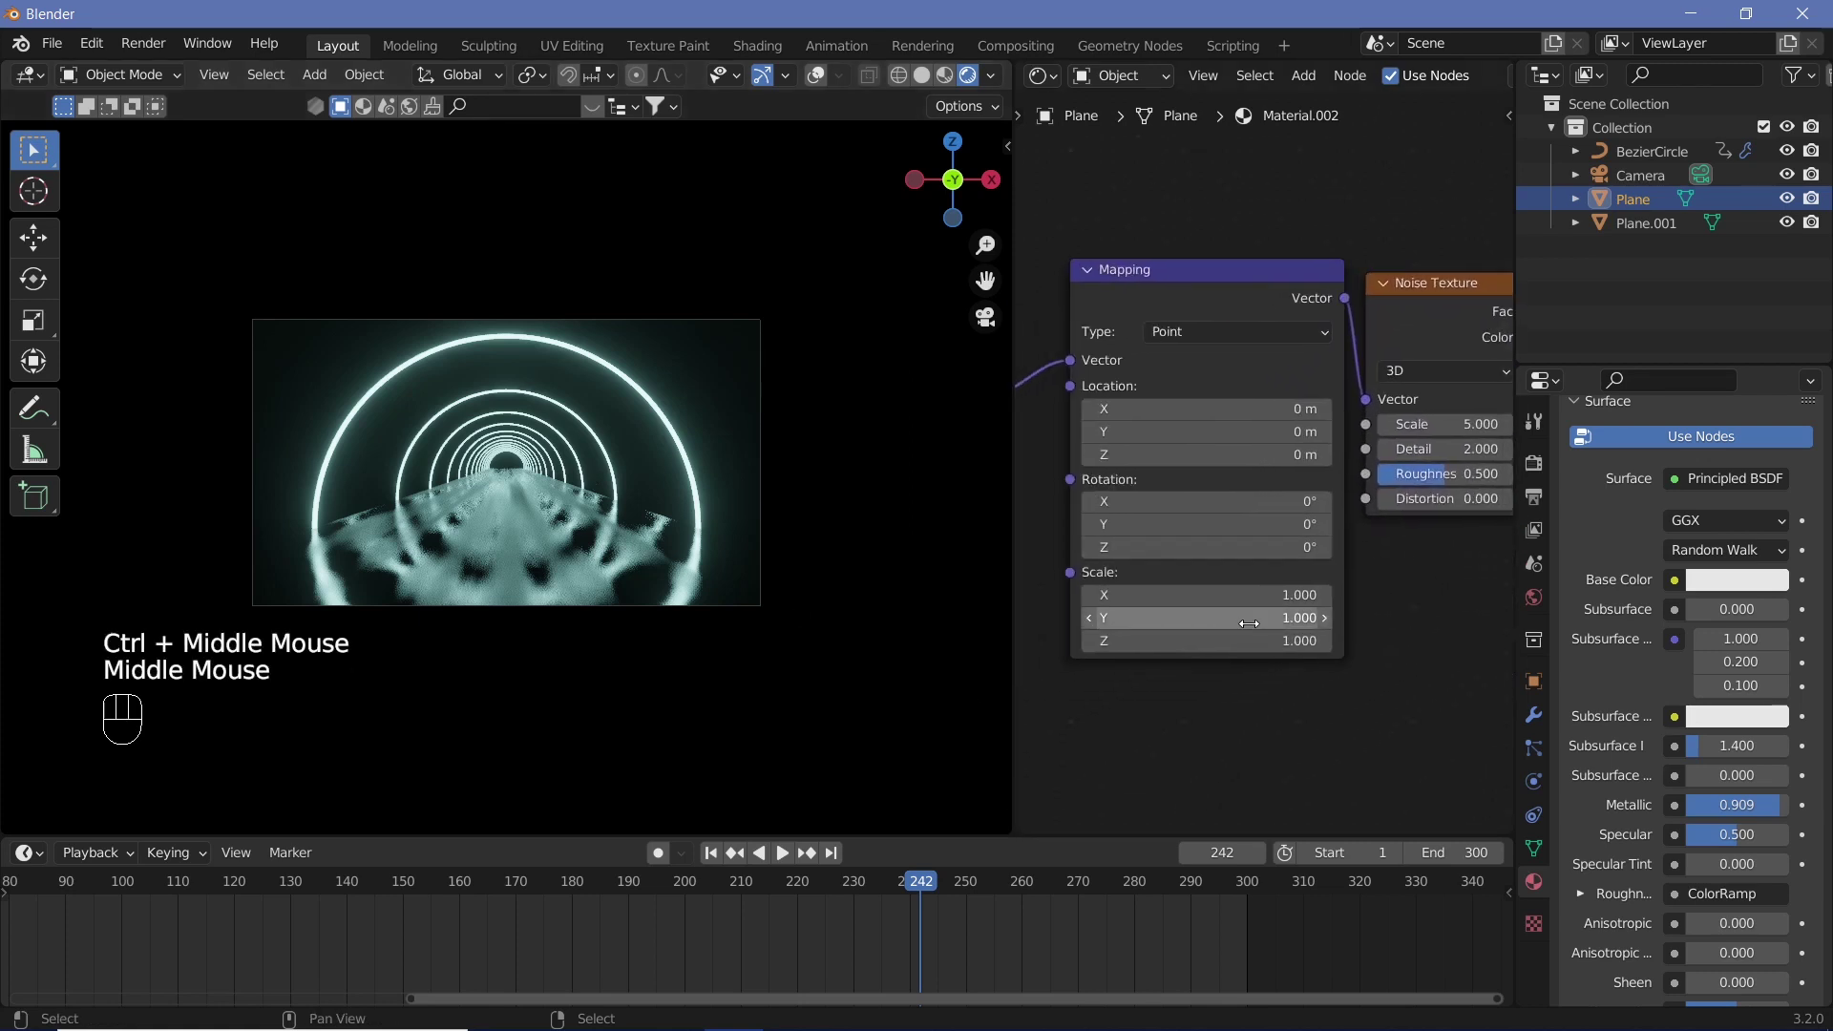
mouse_move(1232, 618)
mouse_down()
mouse_move(1332, 617)
mouse_move(1217, 624)
mouse_up()
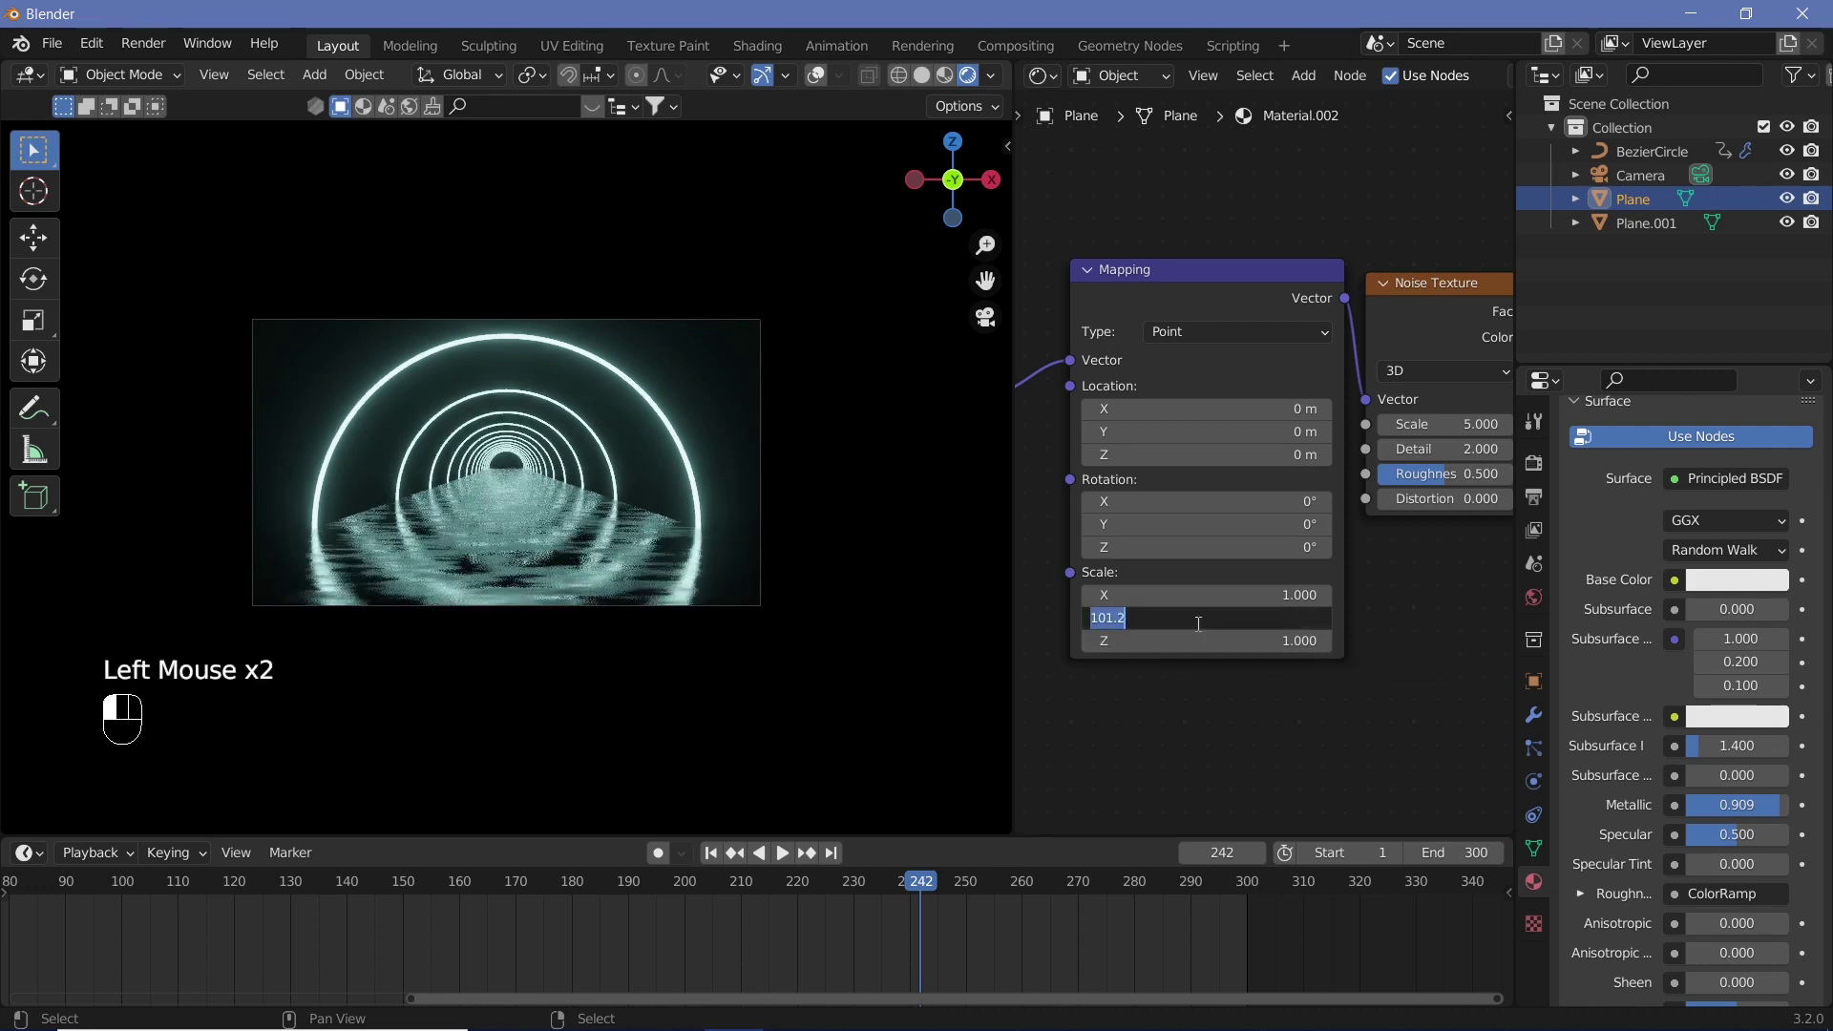
key(Return)
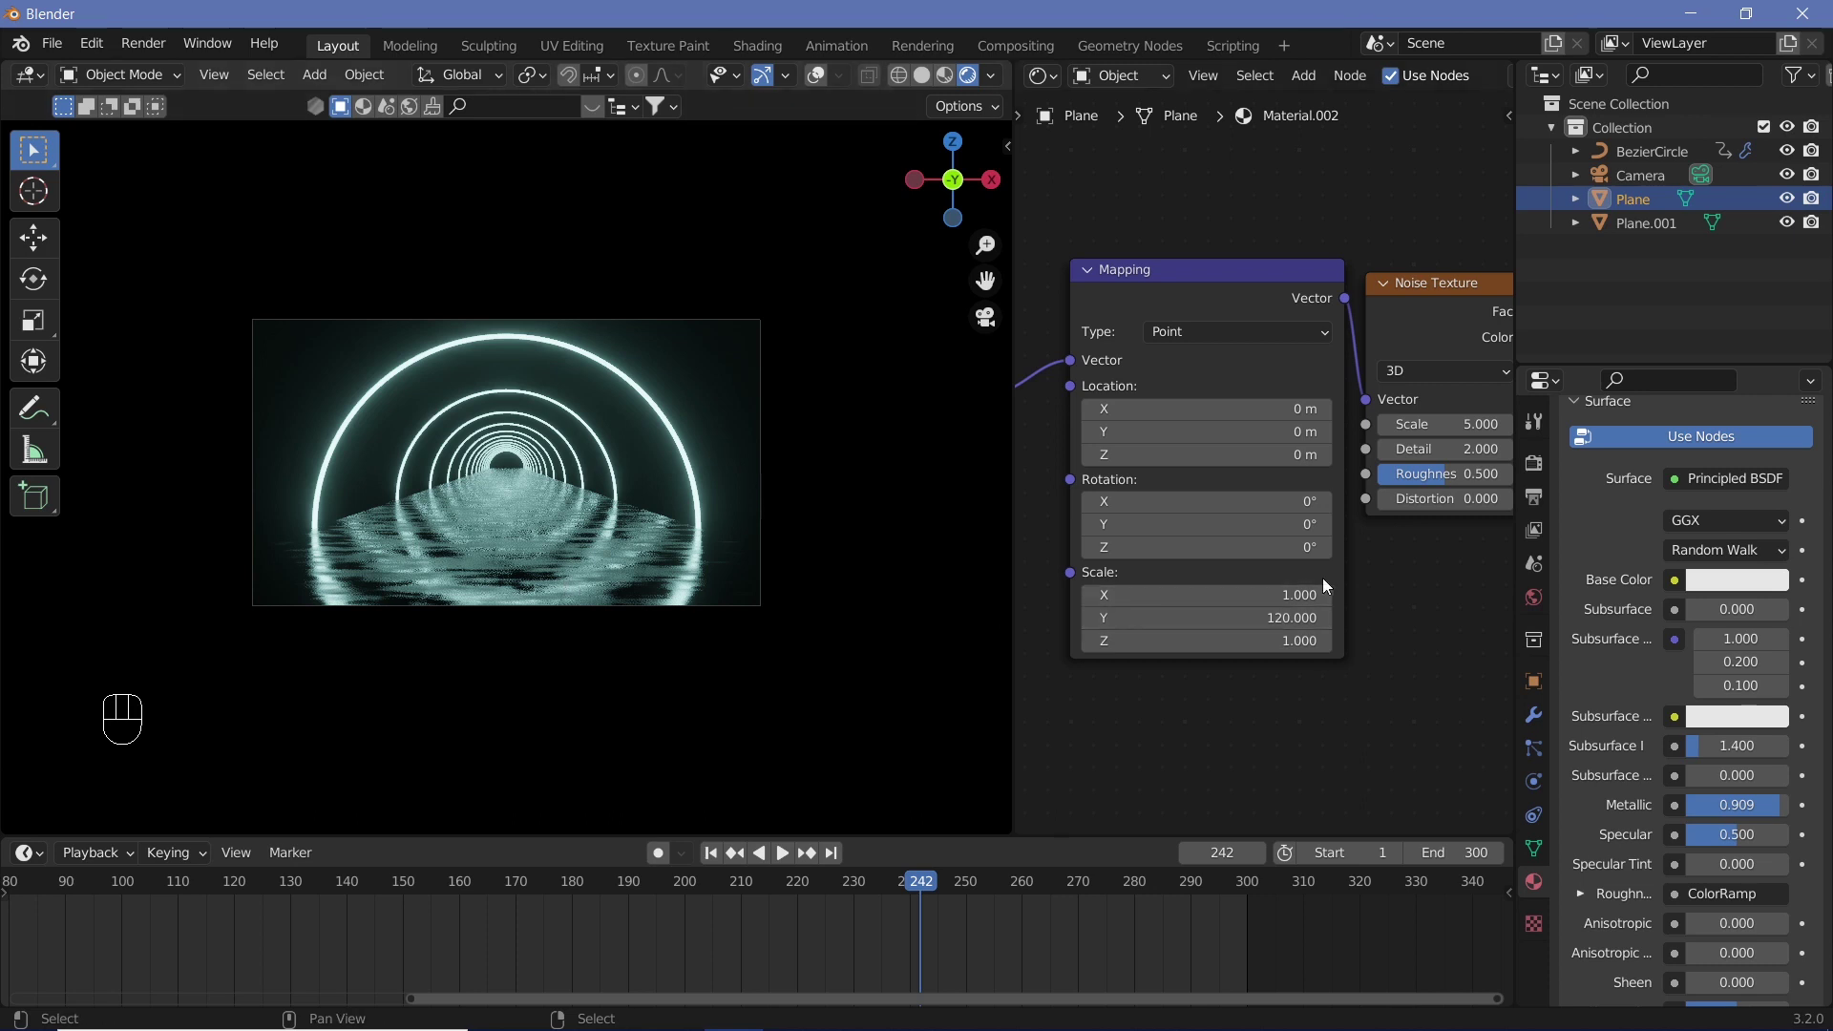
Set the ColorRamp's dark stop to value 0.145 and white stop to value 0.705.
middle_drag(1467, 620, 1076, 729)
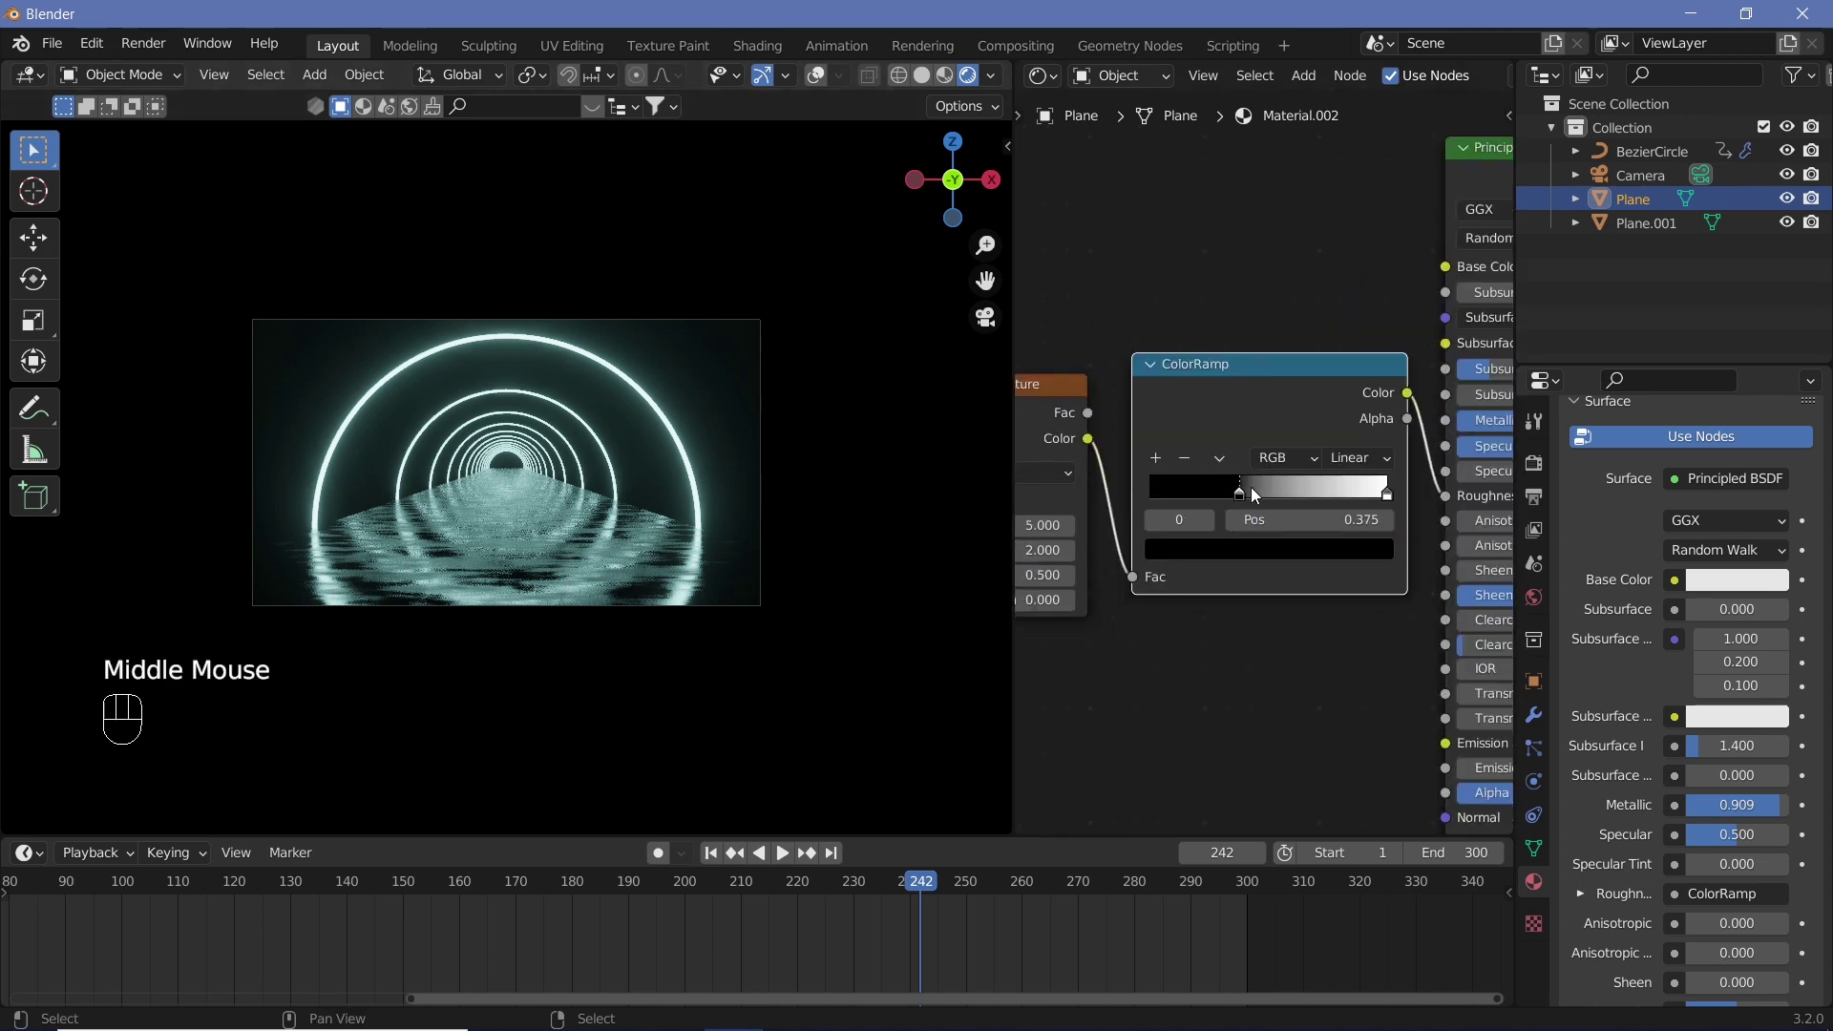
click(1239, 496)
click(1227, 551)
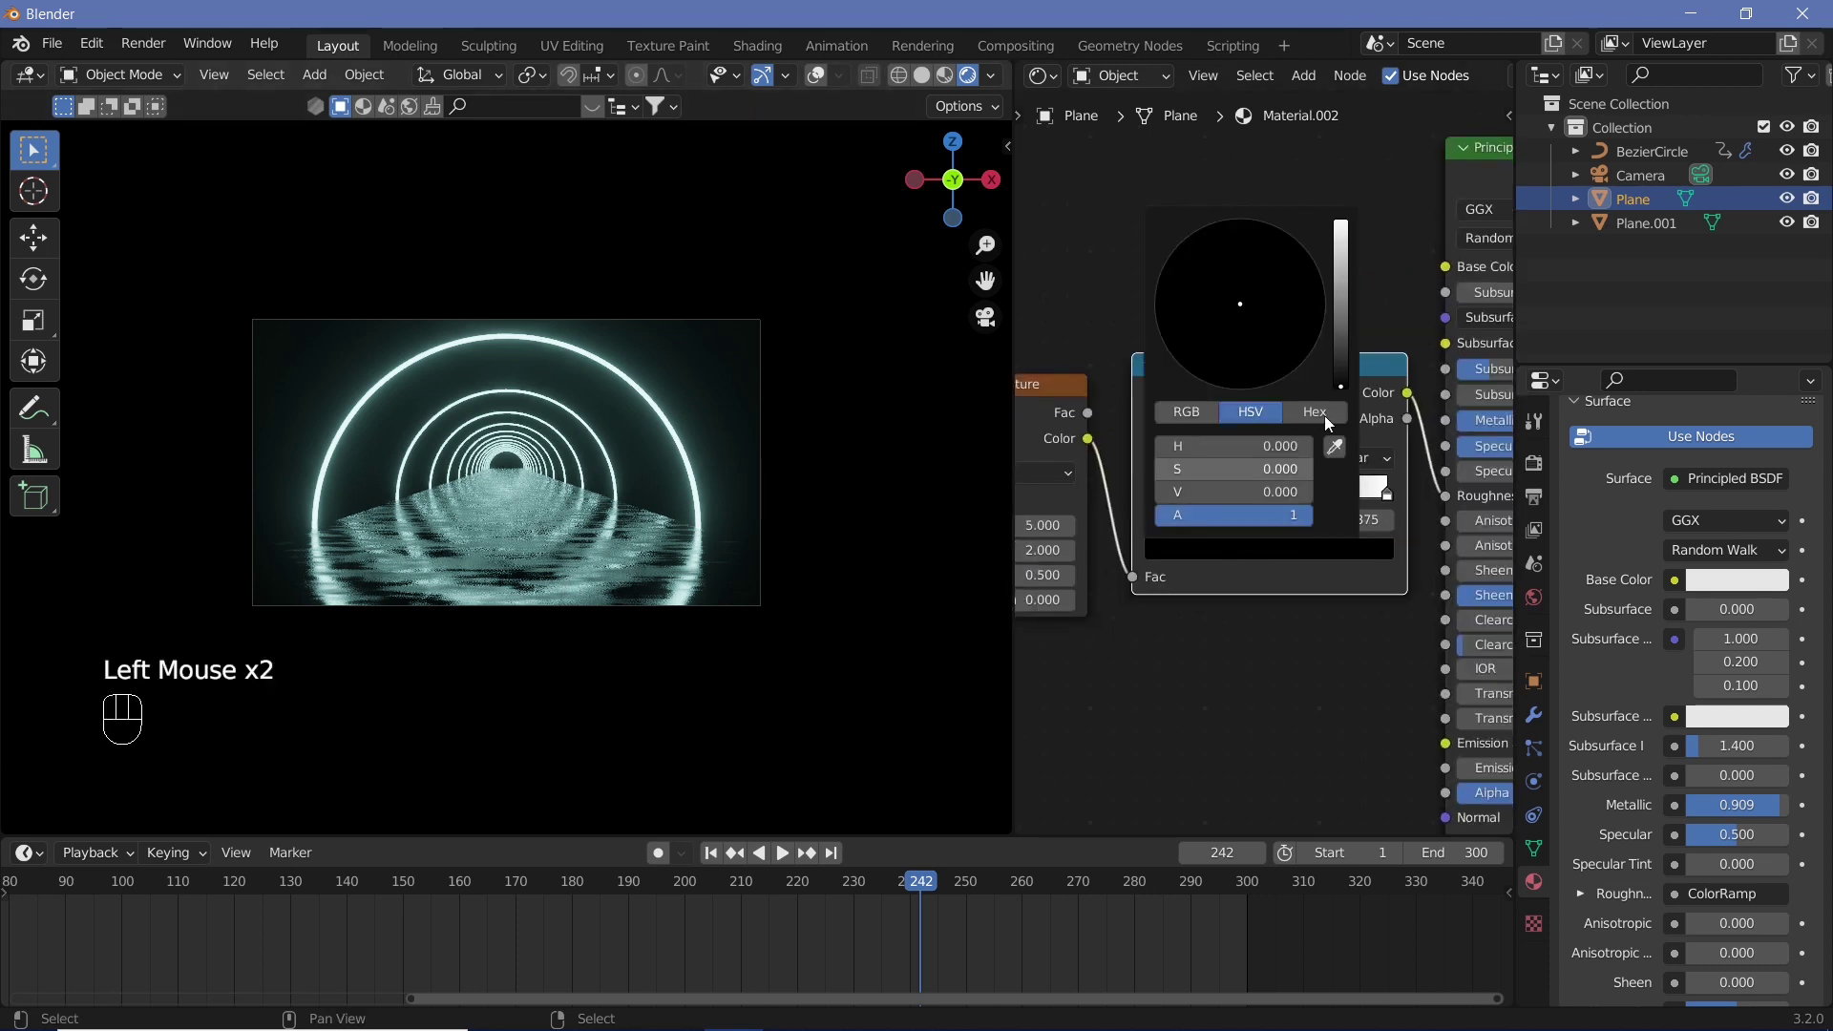
drag(1344, 365, 1341, 318)
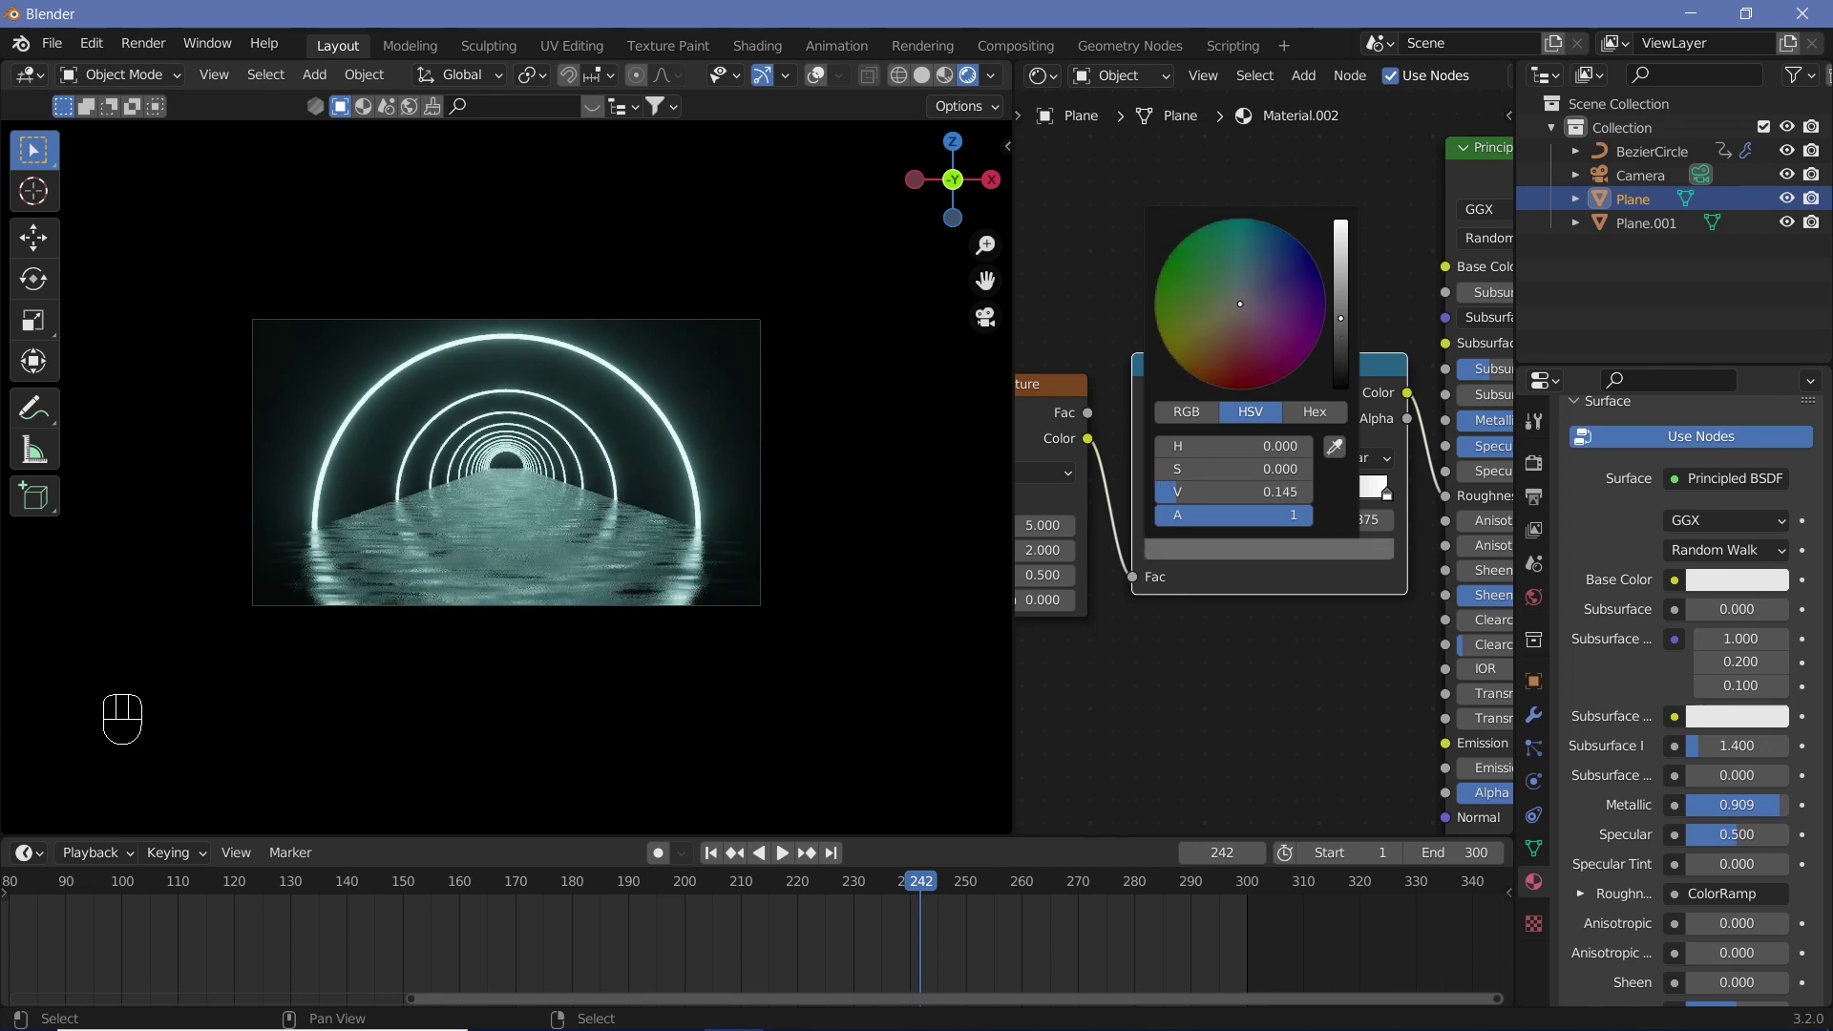
click(1389, 495)
click(1370, 550)
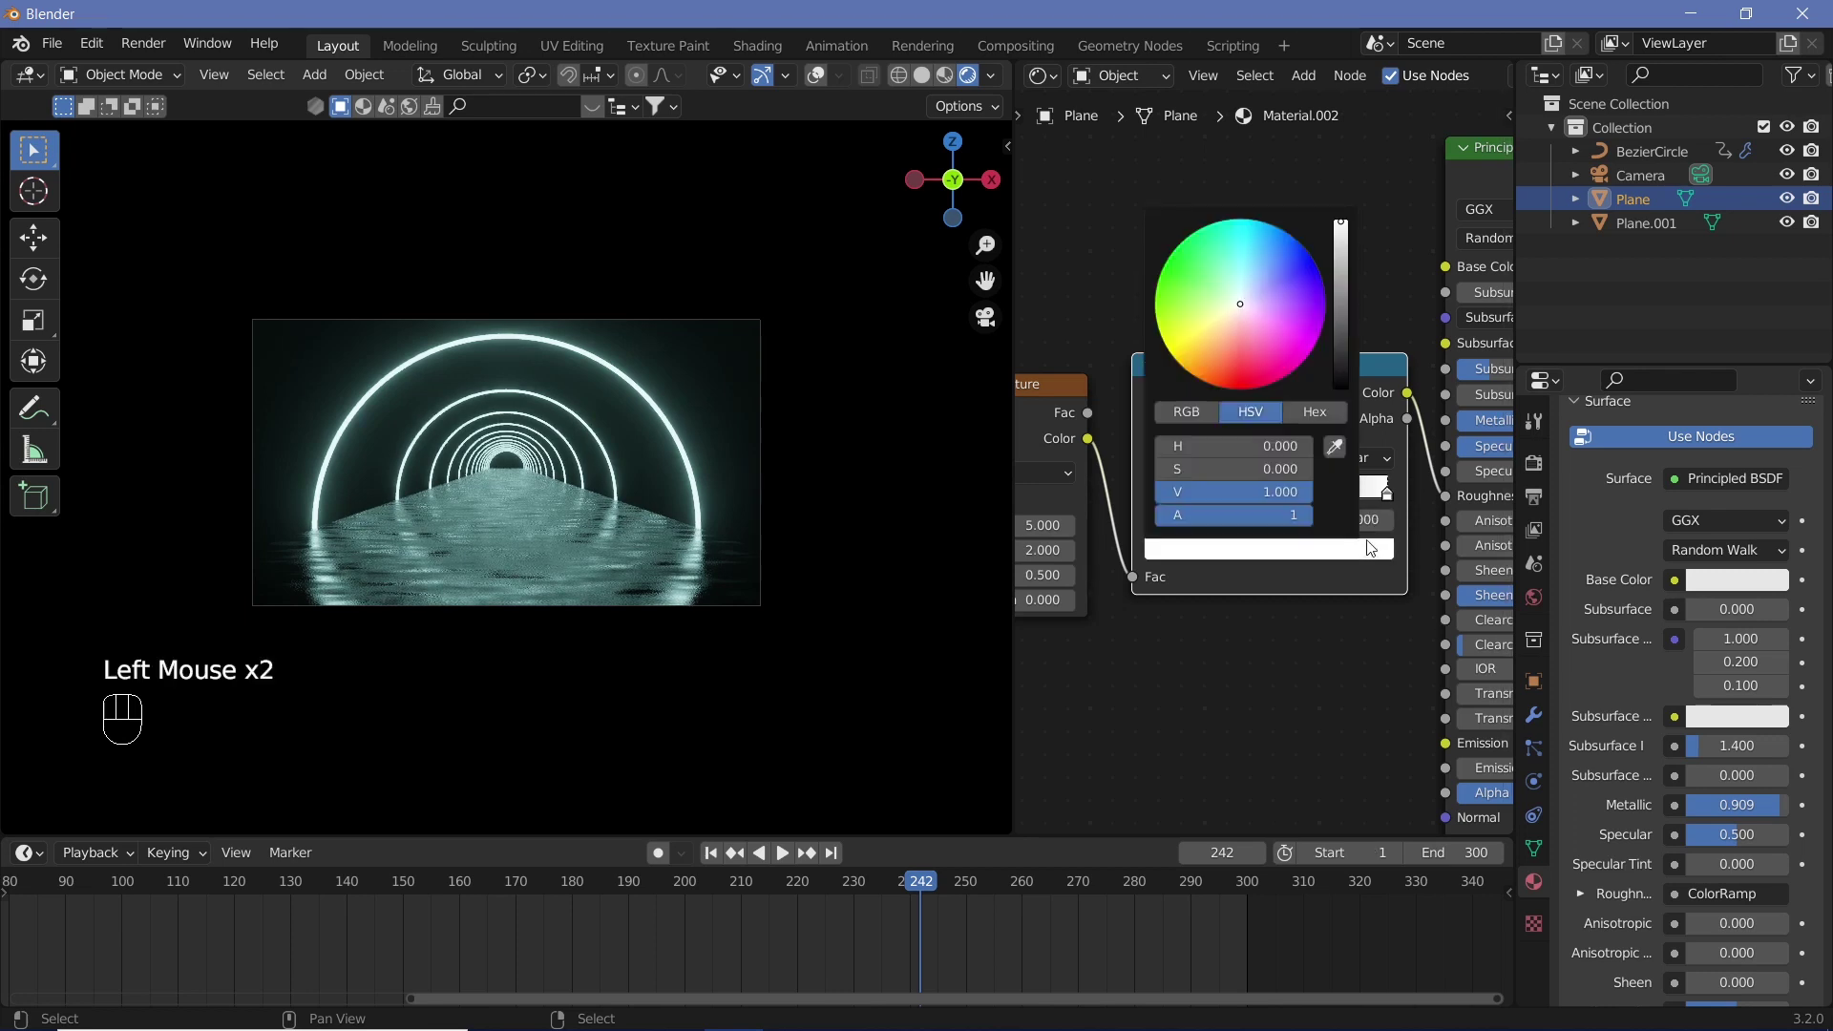
drag(1341, 221, 1342, 242)
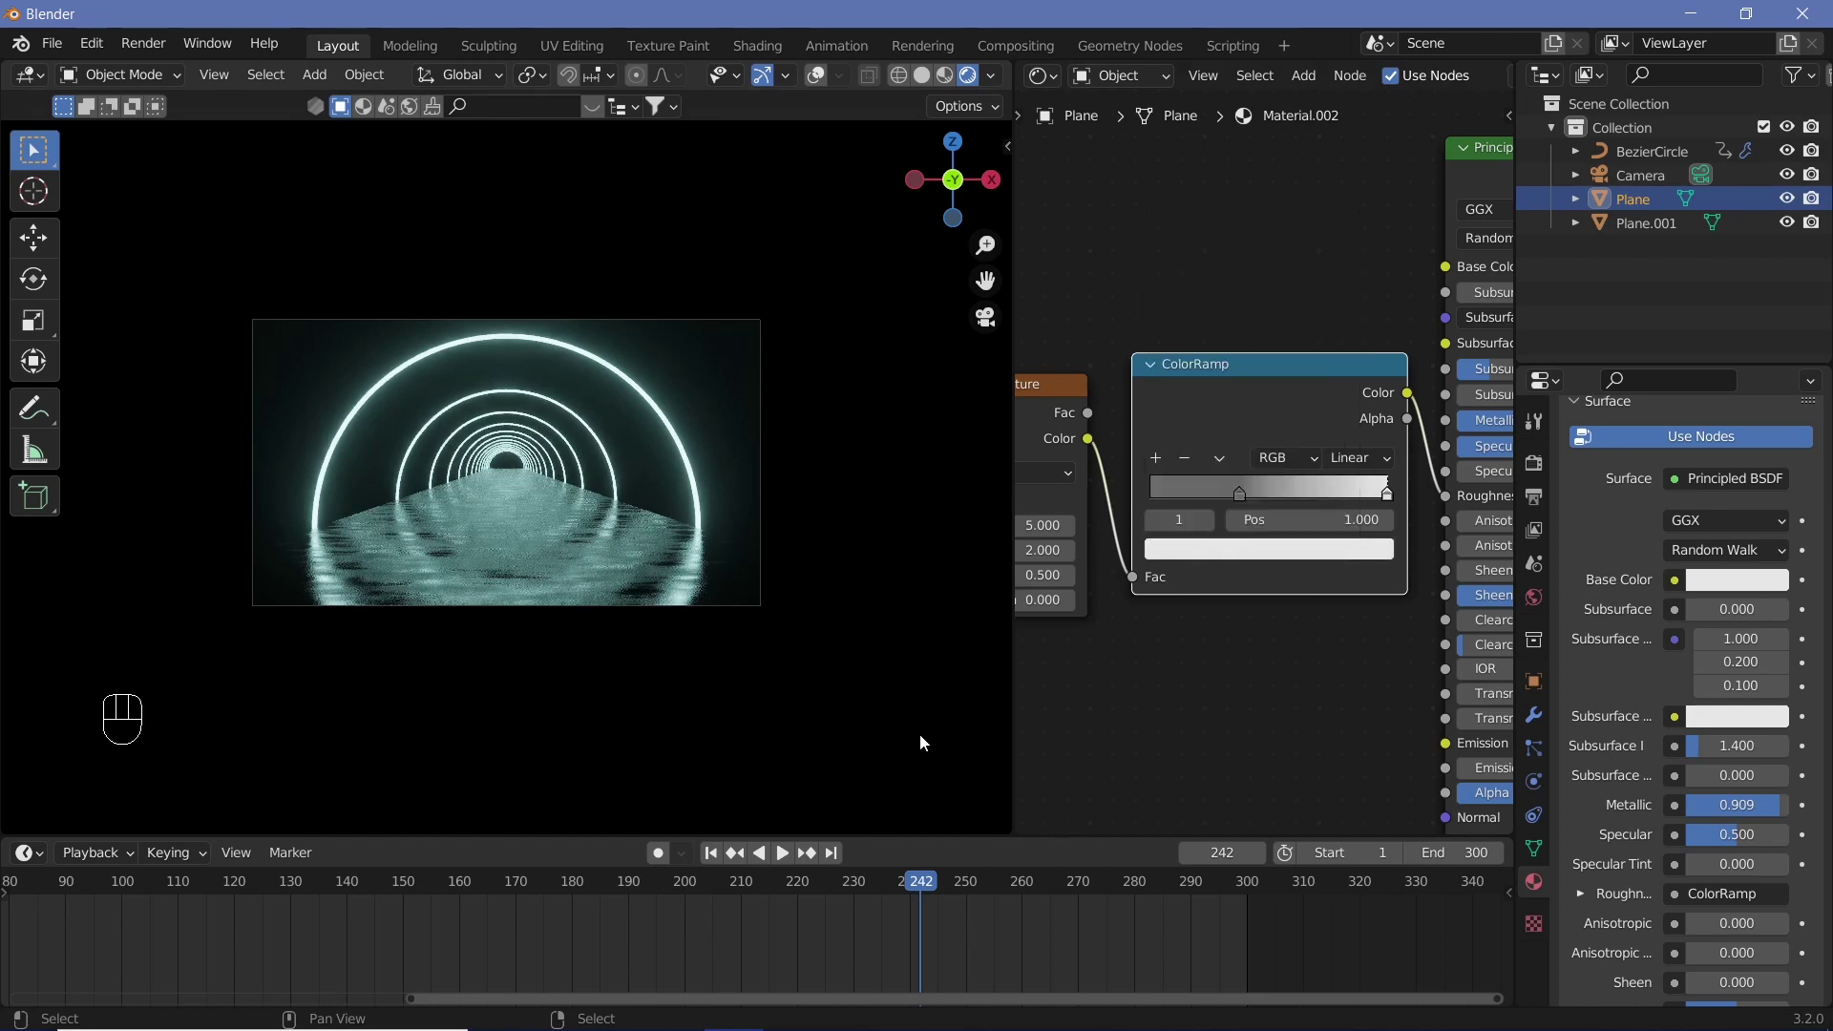
Preview the new floor, then set the Color Management look to High Contrast.
key(shift+space)
key(shift+space)
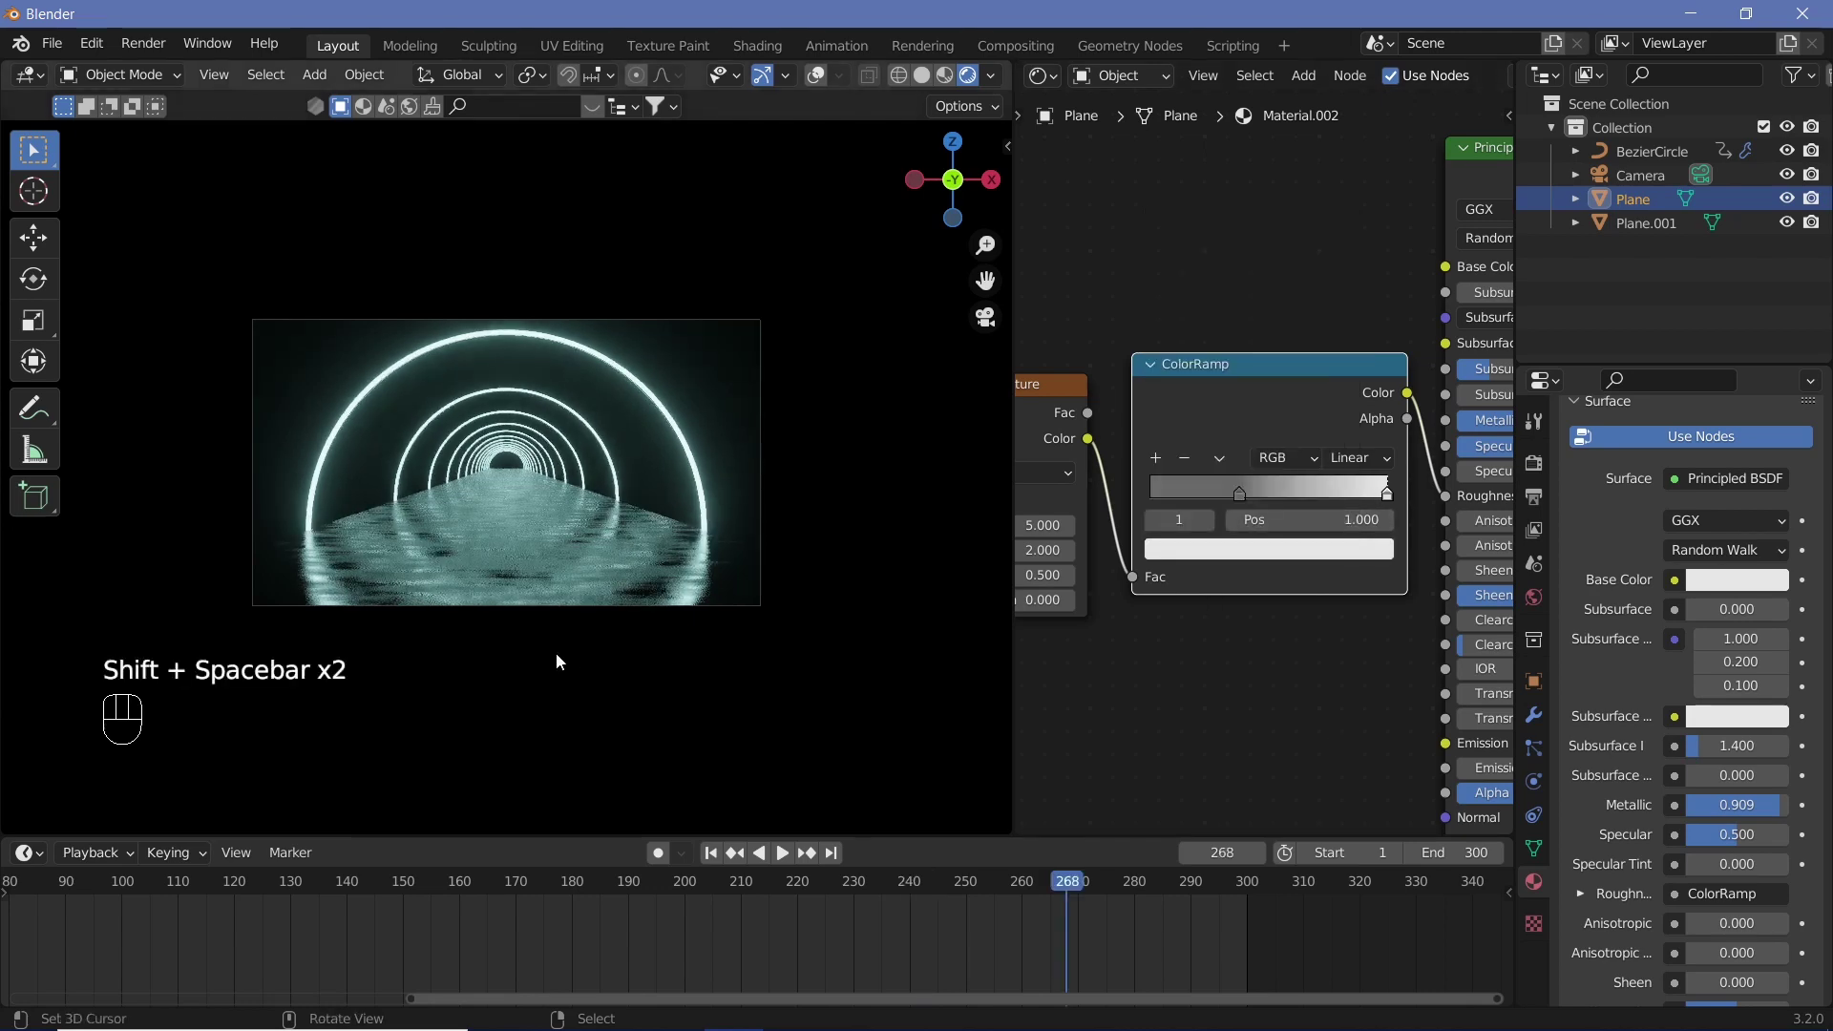
ctrl+middle_drag(913, 714, 758, 525)
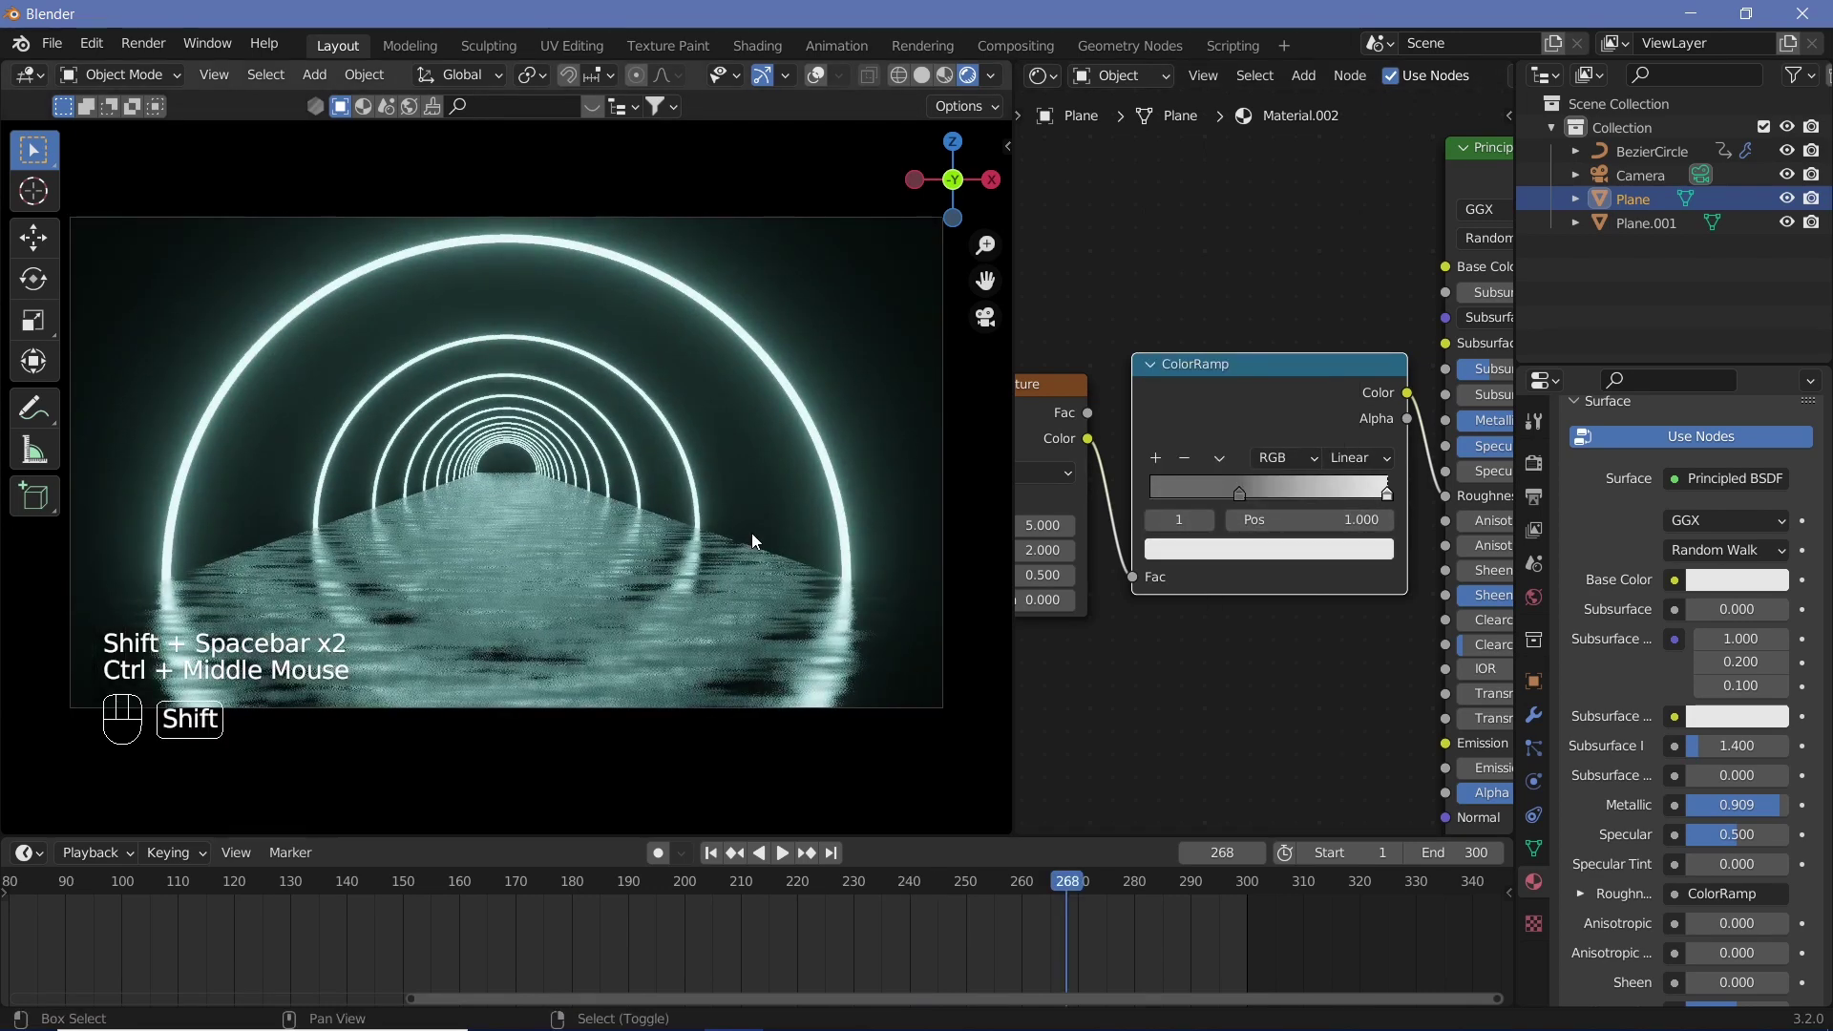
key(shift+space)
key(shift+space)
key(shift+space)
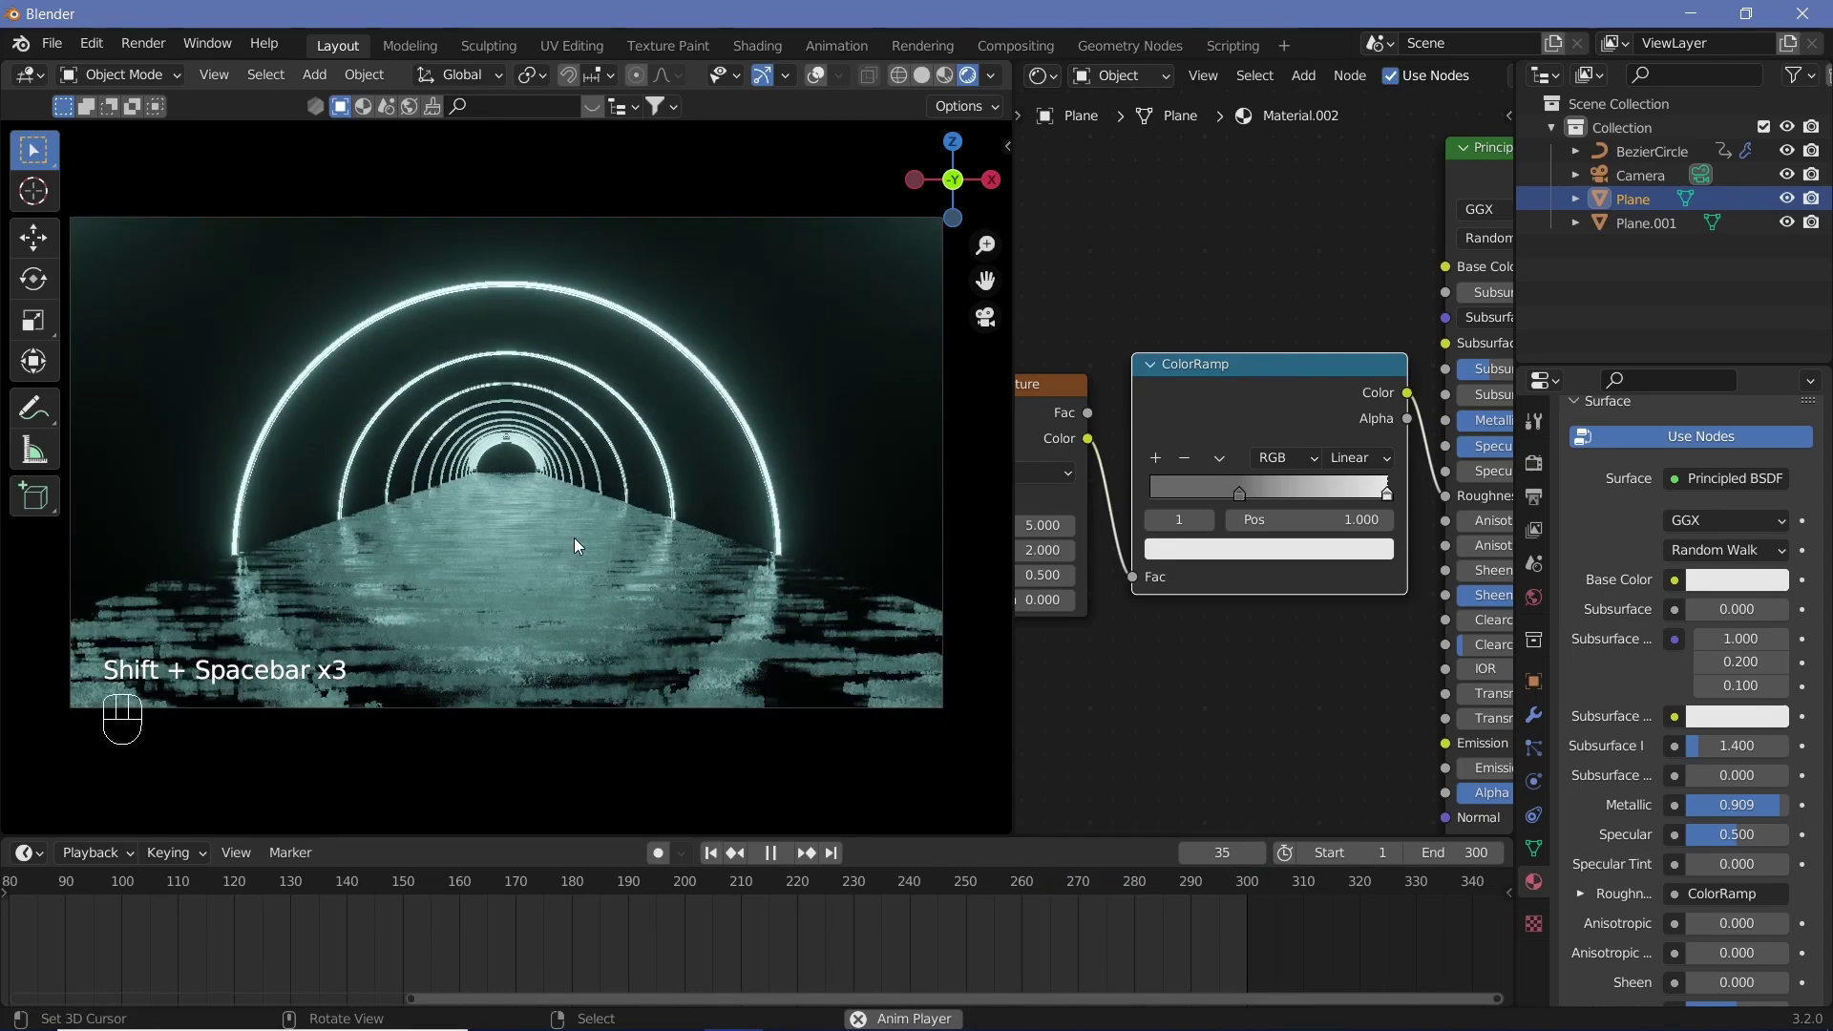
key(shift+space)
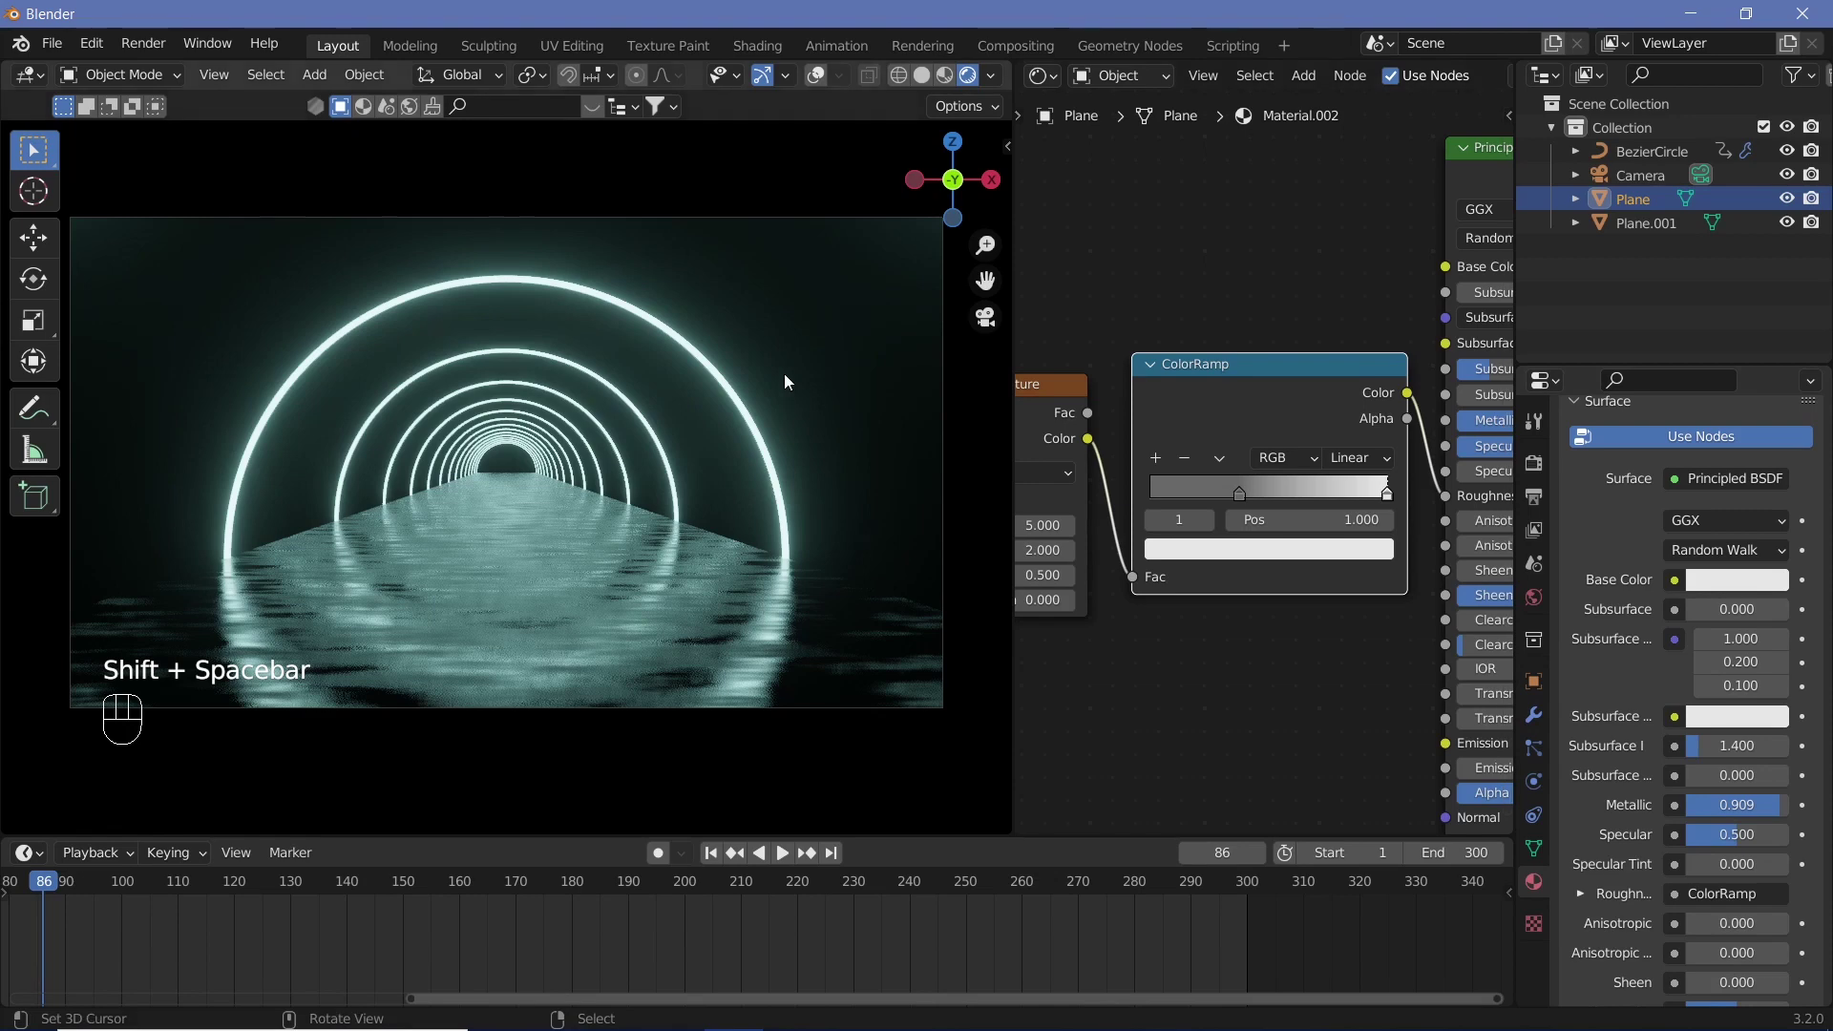
right_click(748, 432)
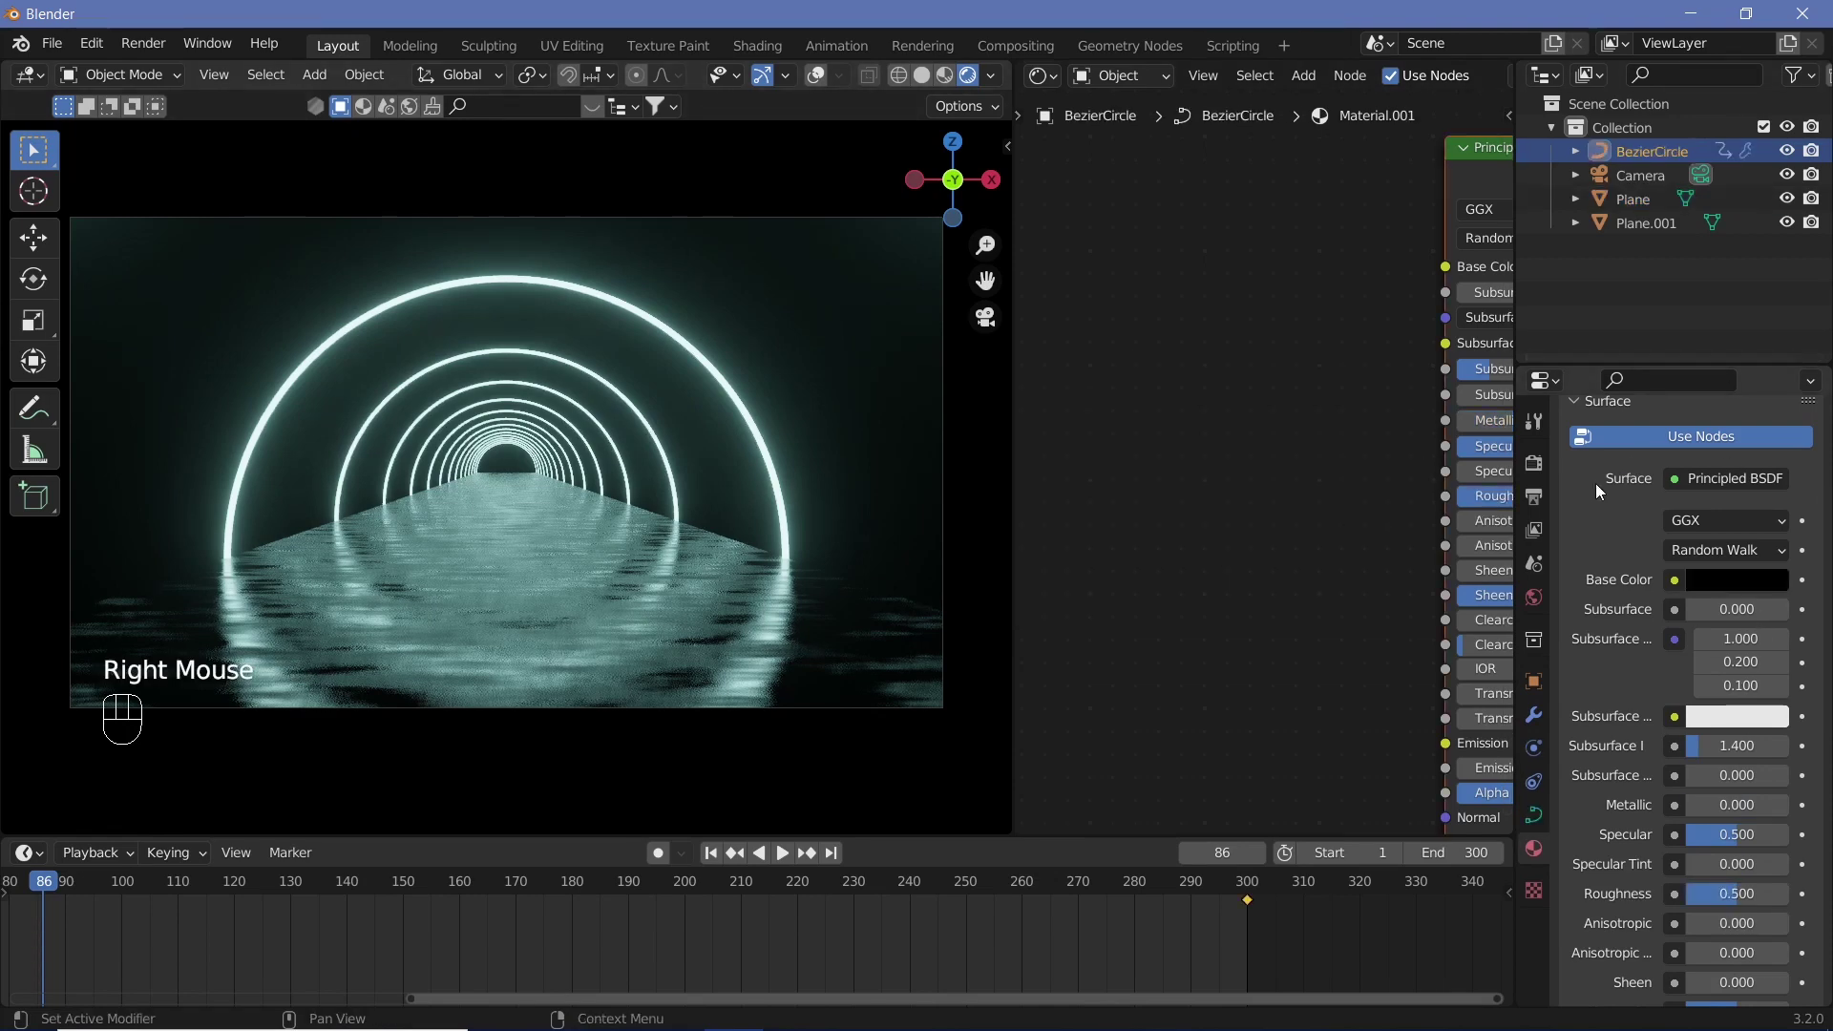
click(1535, 465)
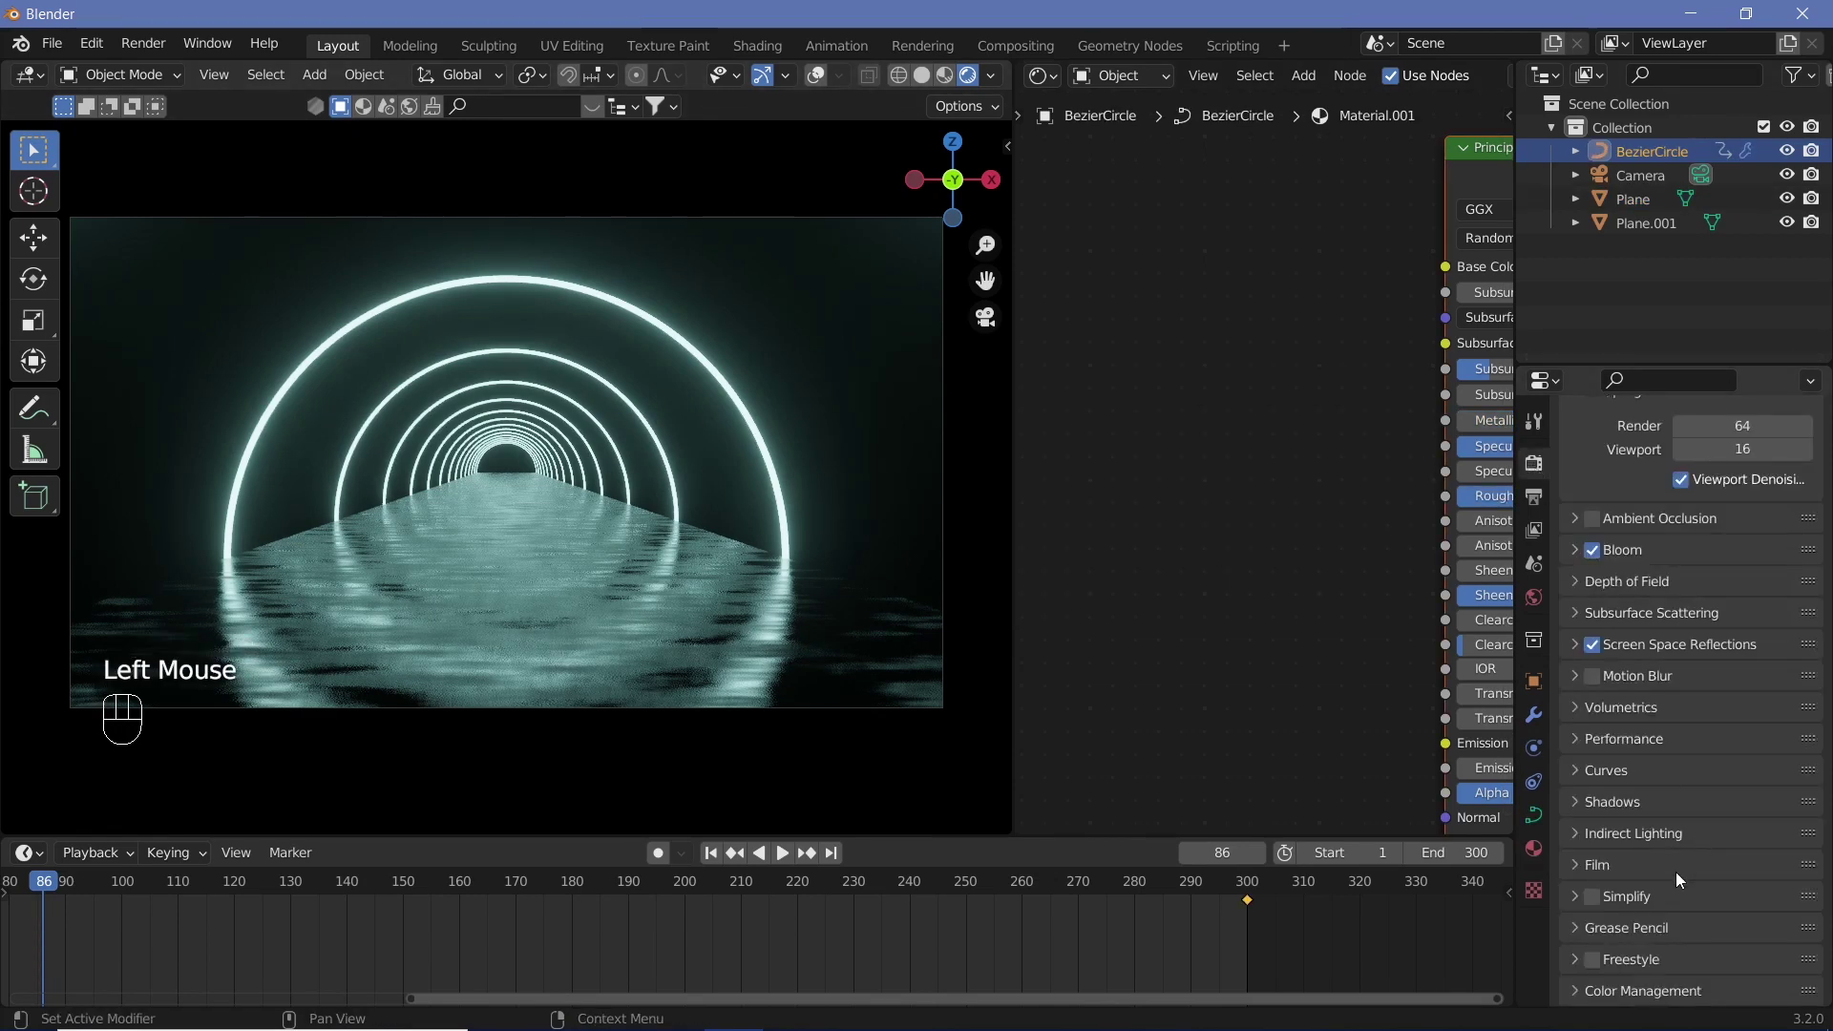
scroll(1656, 945, down, 3)
click(1577, 996)
scroll(1652, 877, down, 3)
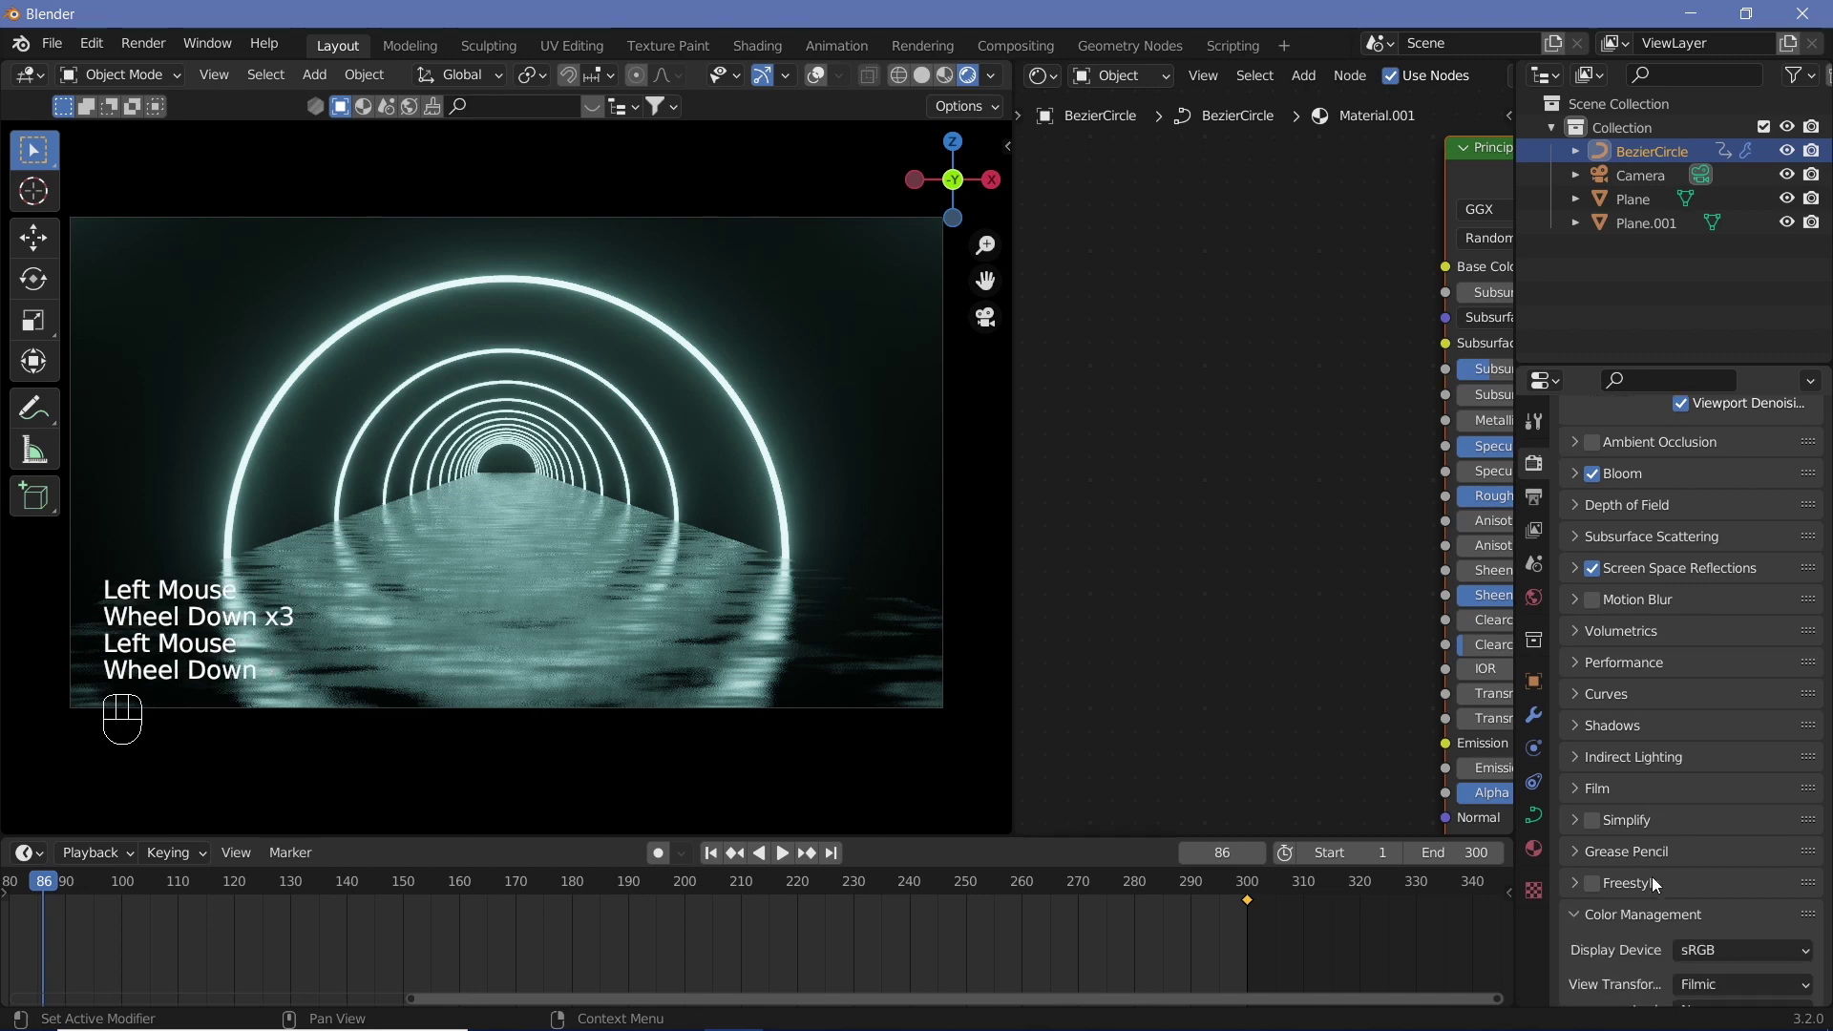
click(1716, 867)
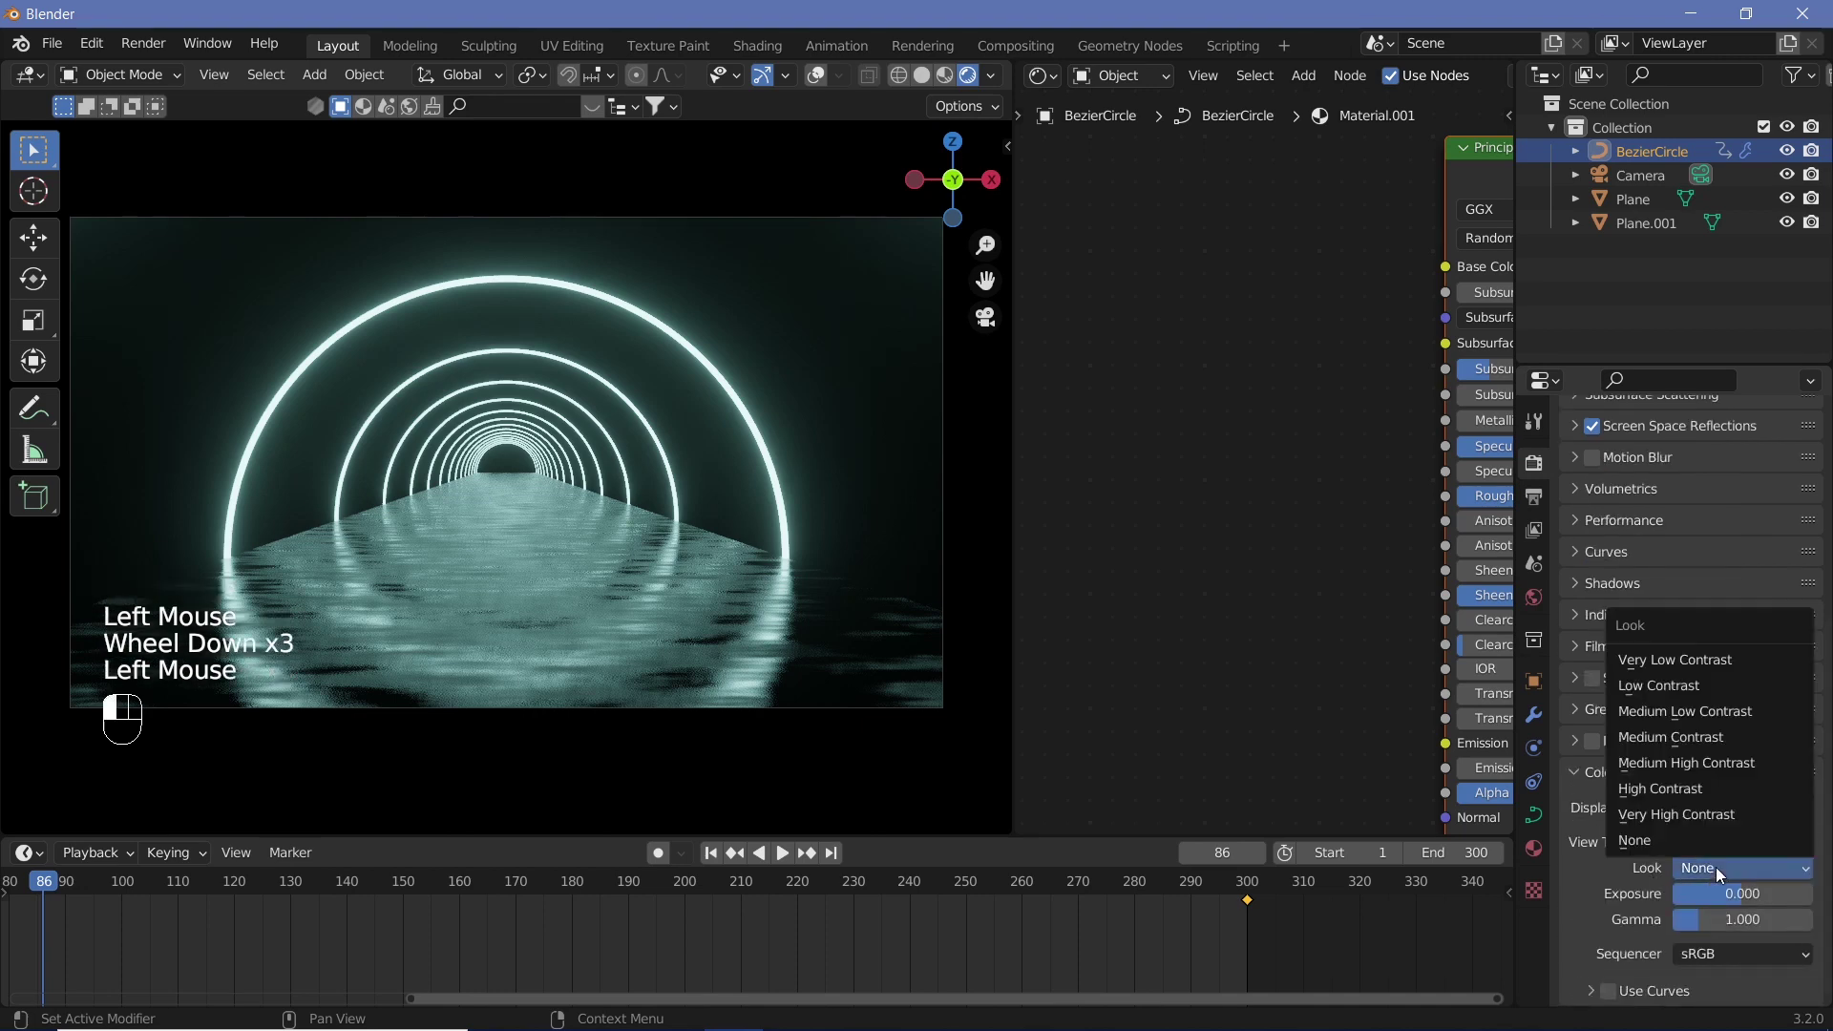
click(1670, 783)
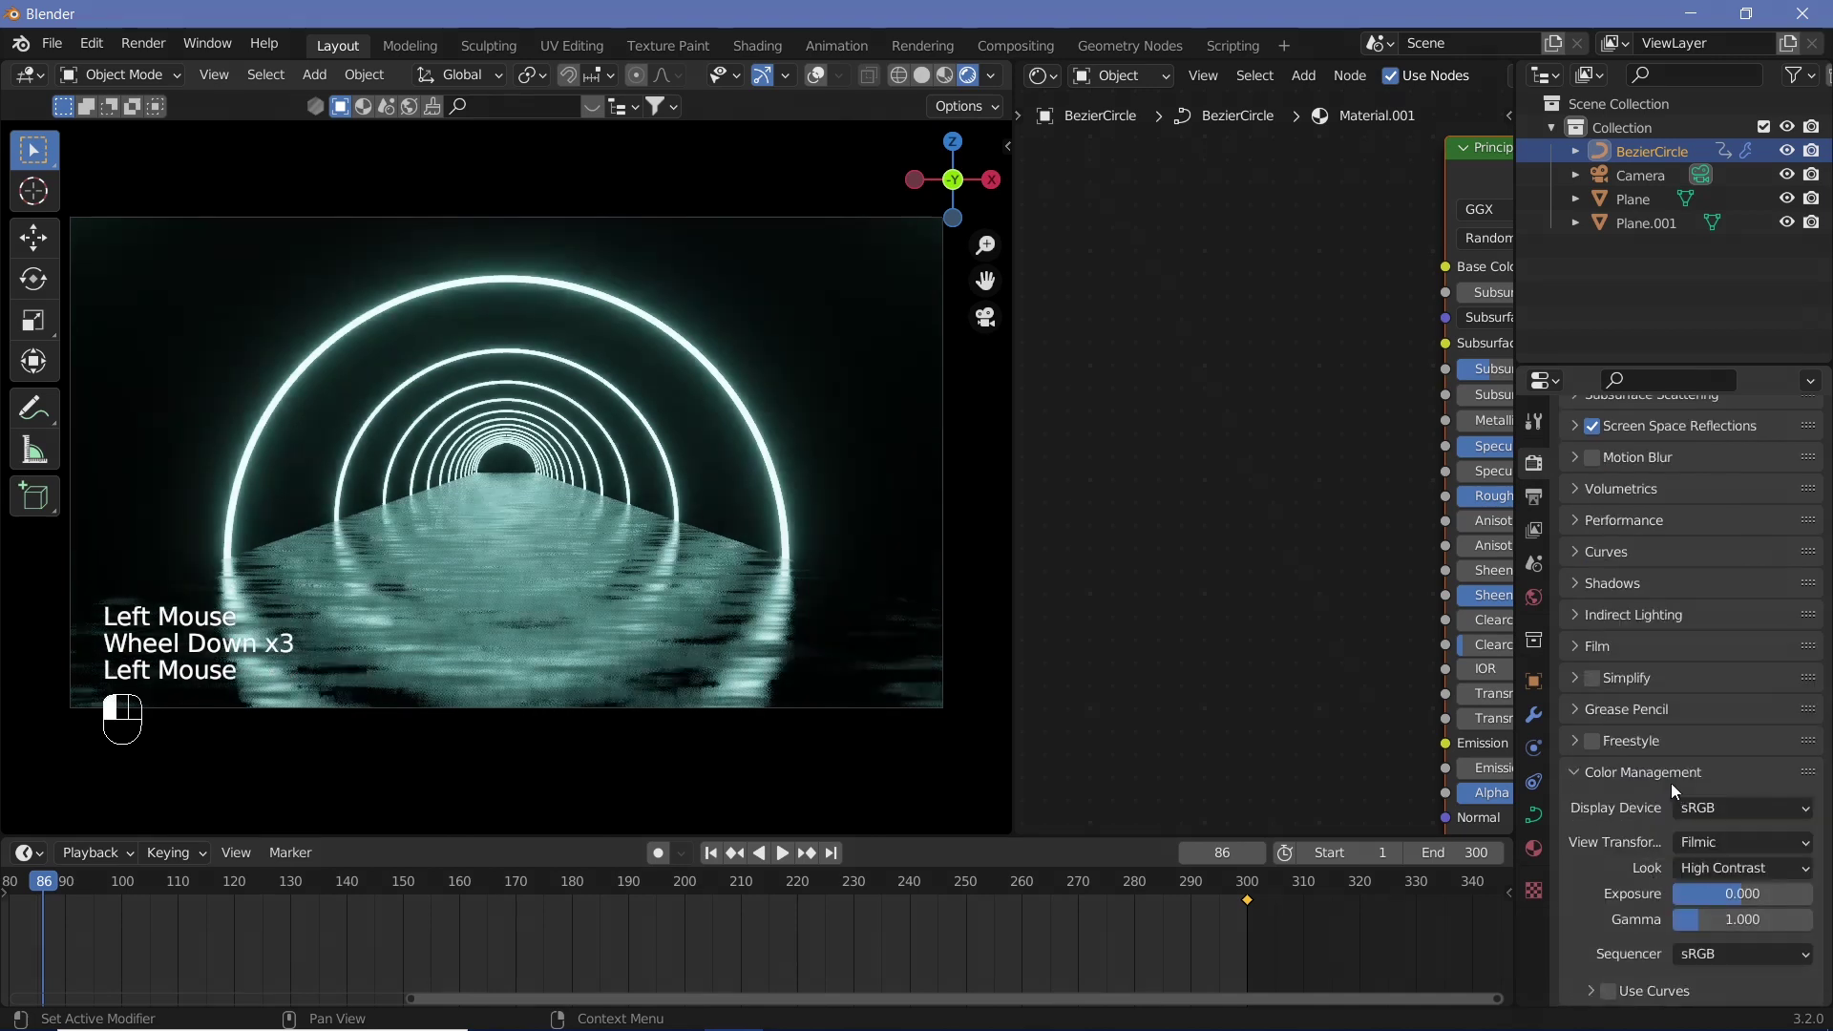
Raise the neon rings' emission strength to 10 and preview the brighter glow.
right_click(779, 508)
middle_drag(1219, 638, 1239, 662)
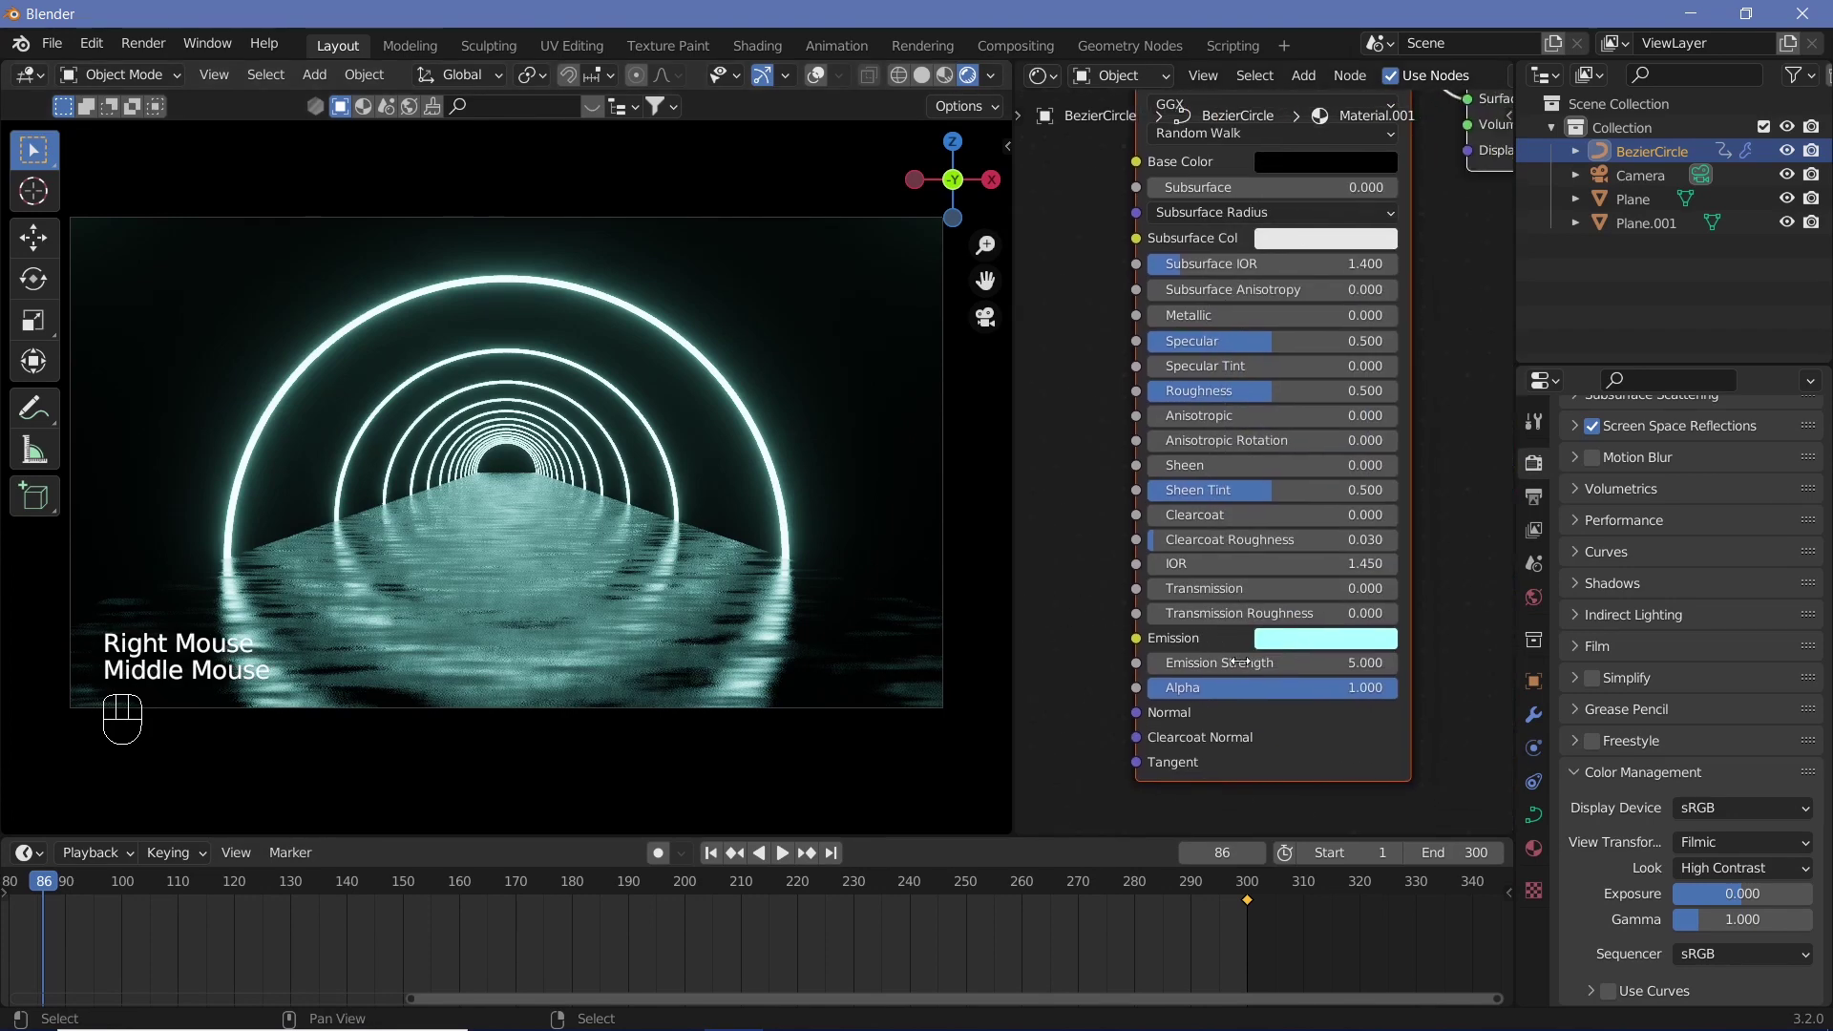
click(1270, 684)
double_click(1275, 665)
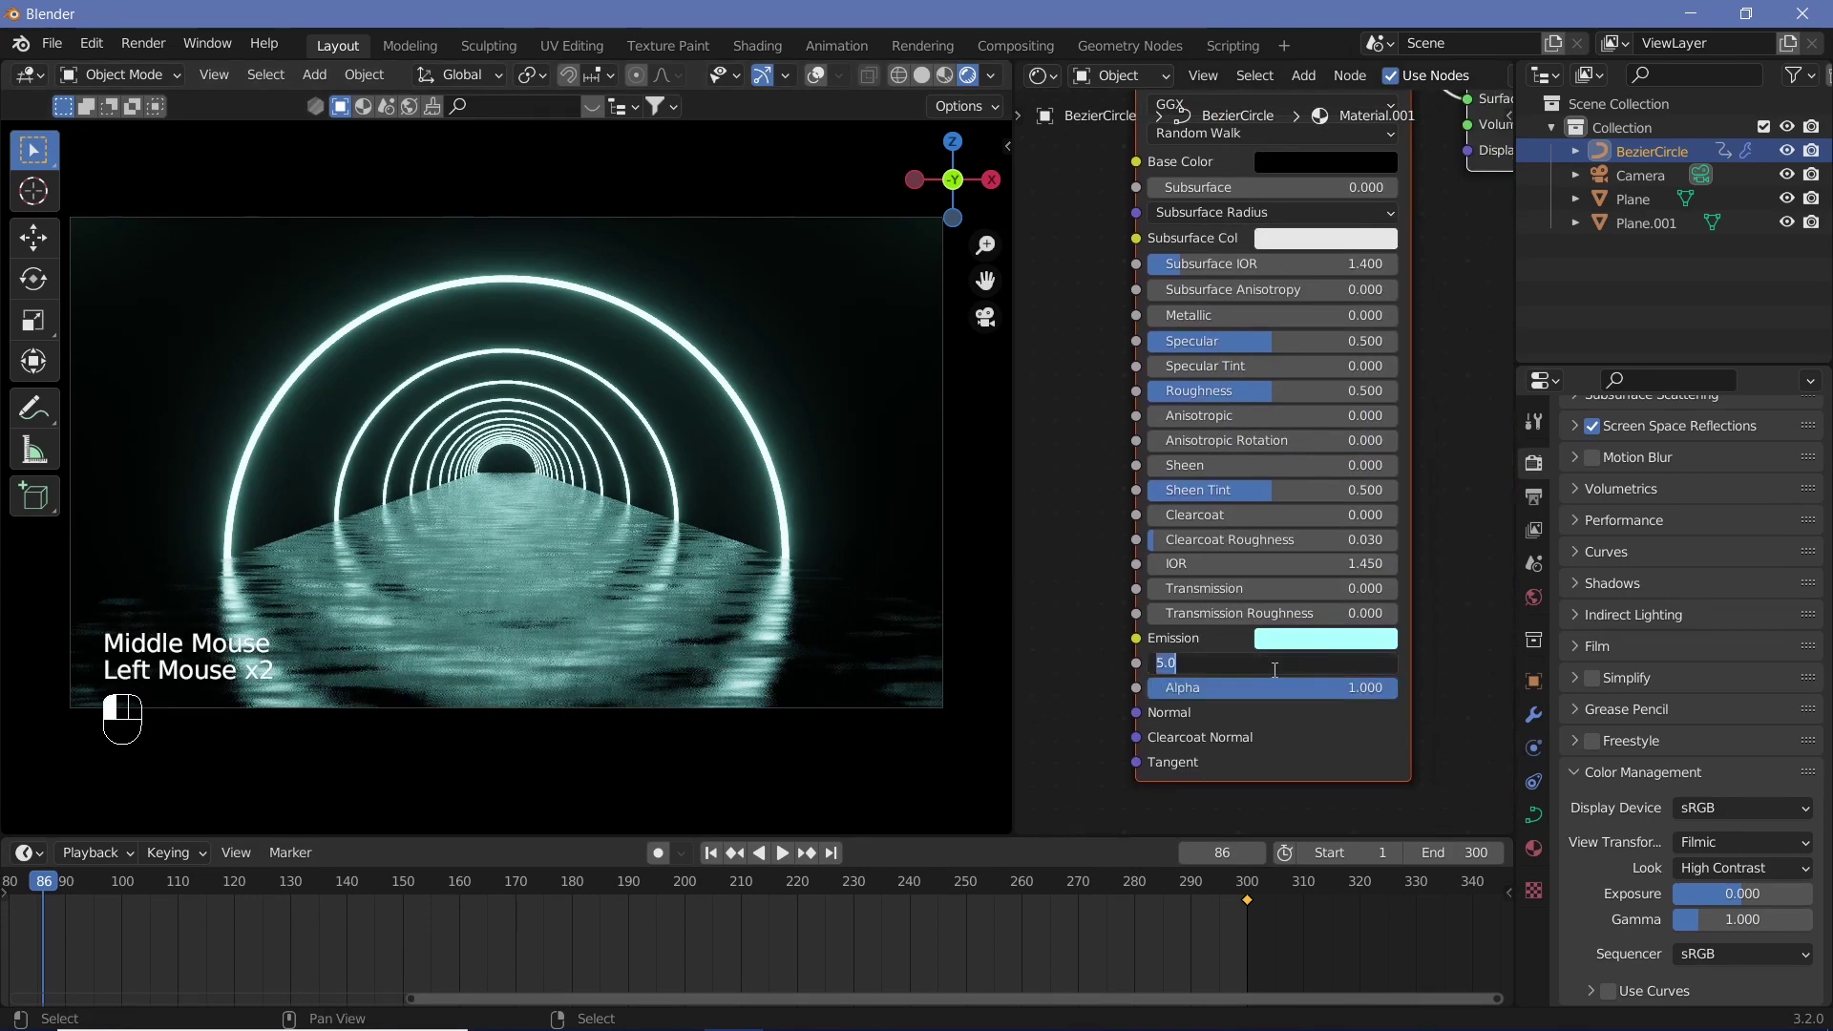
text(10)
key(Return)
key(shift+space)
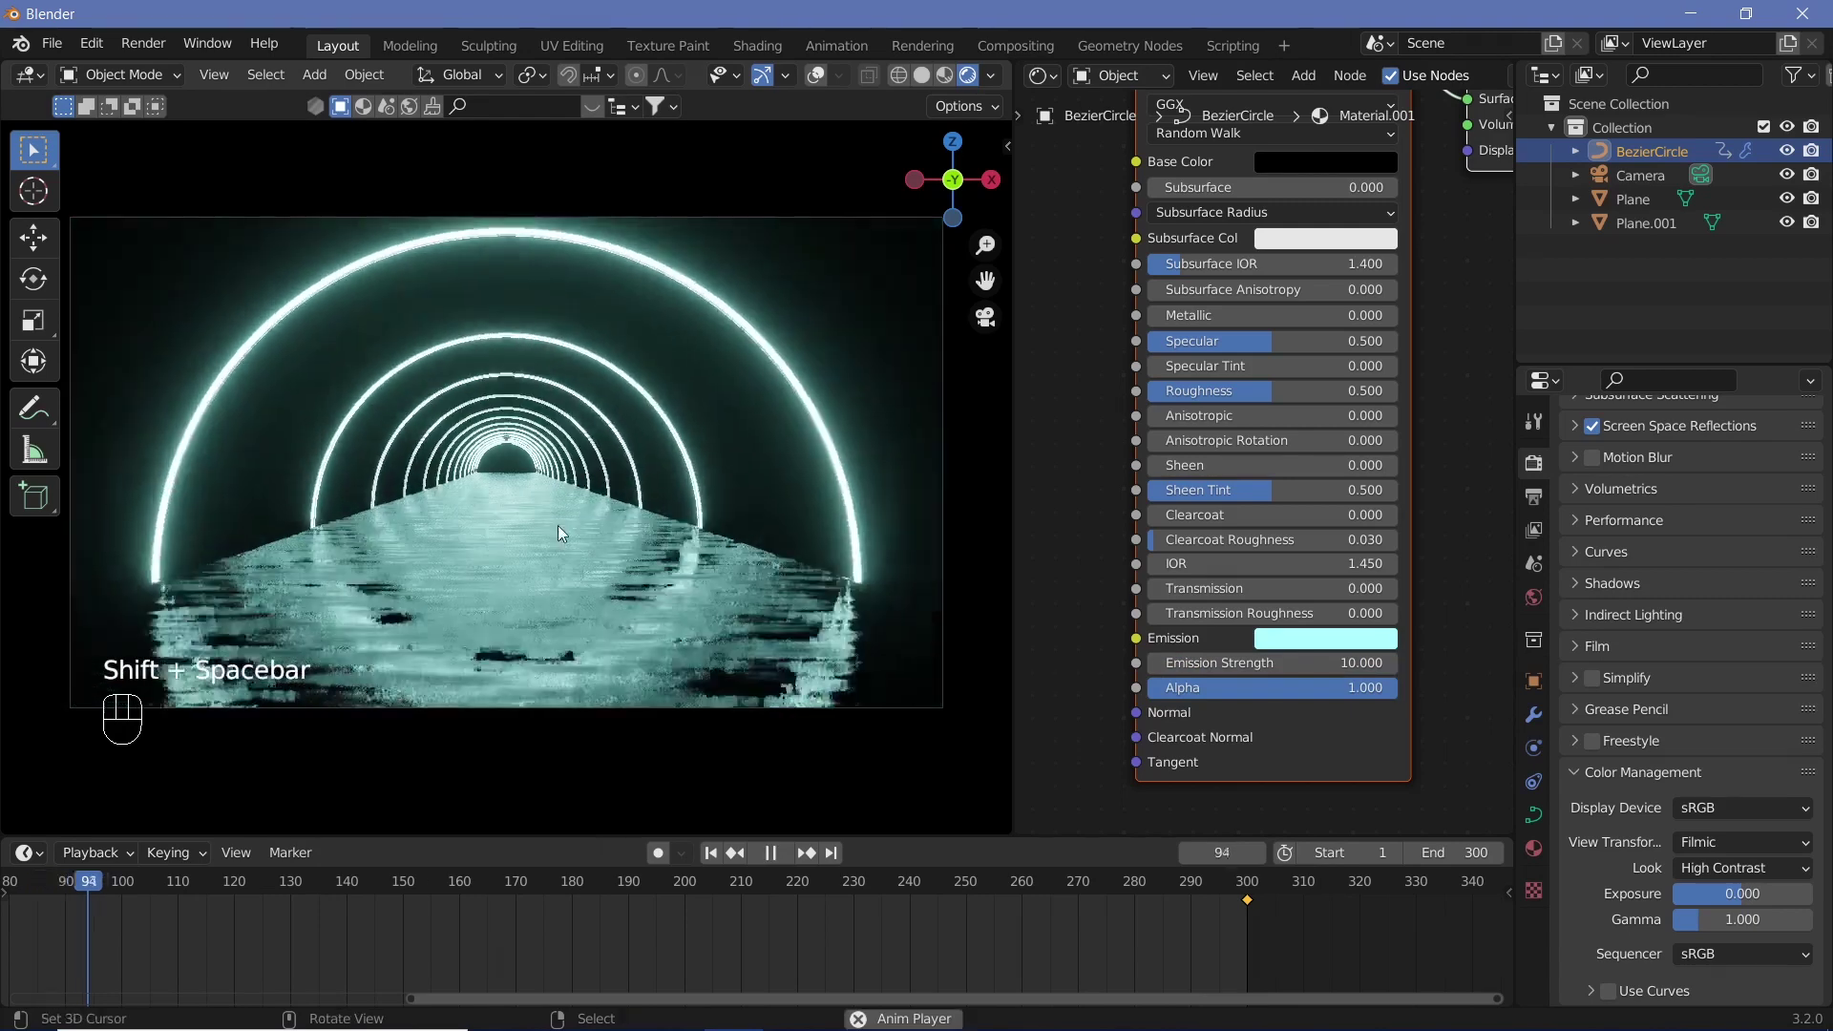
key(shift+space)
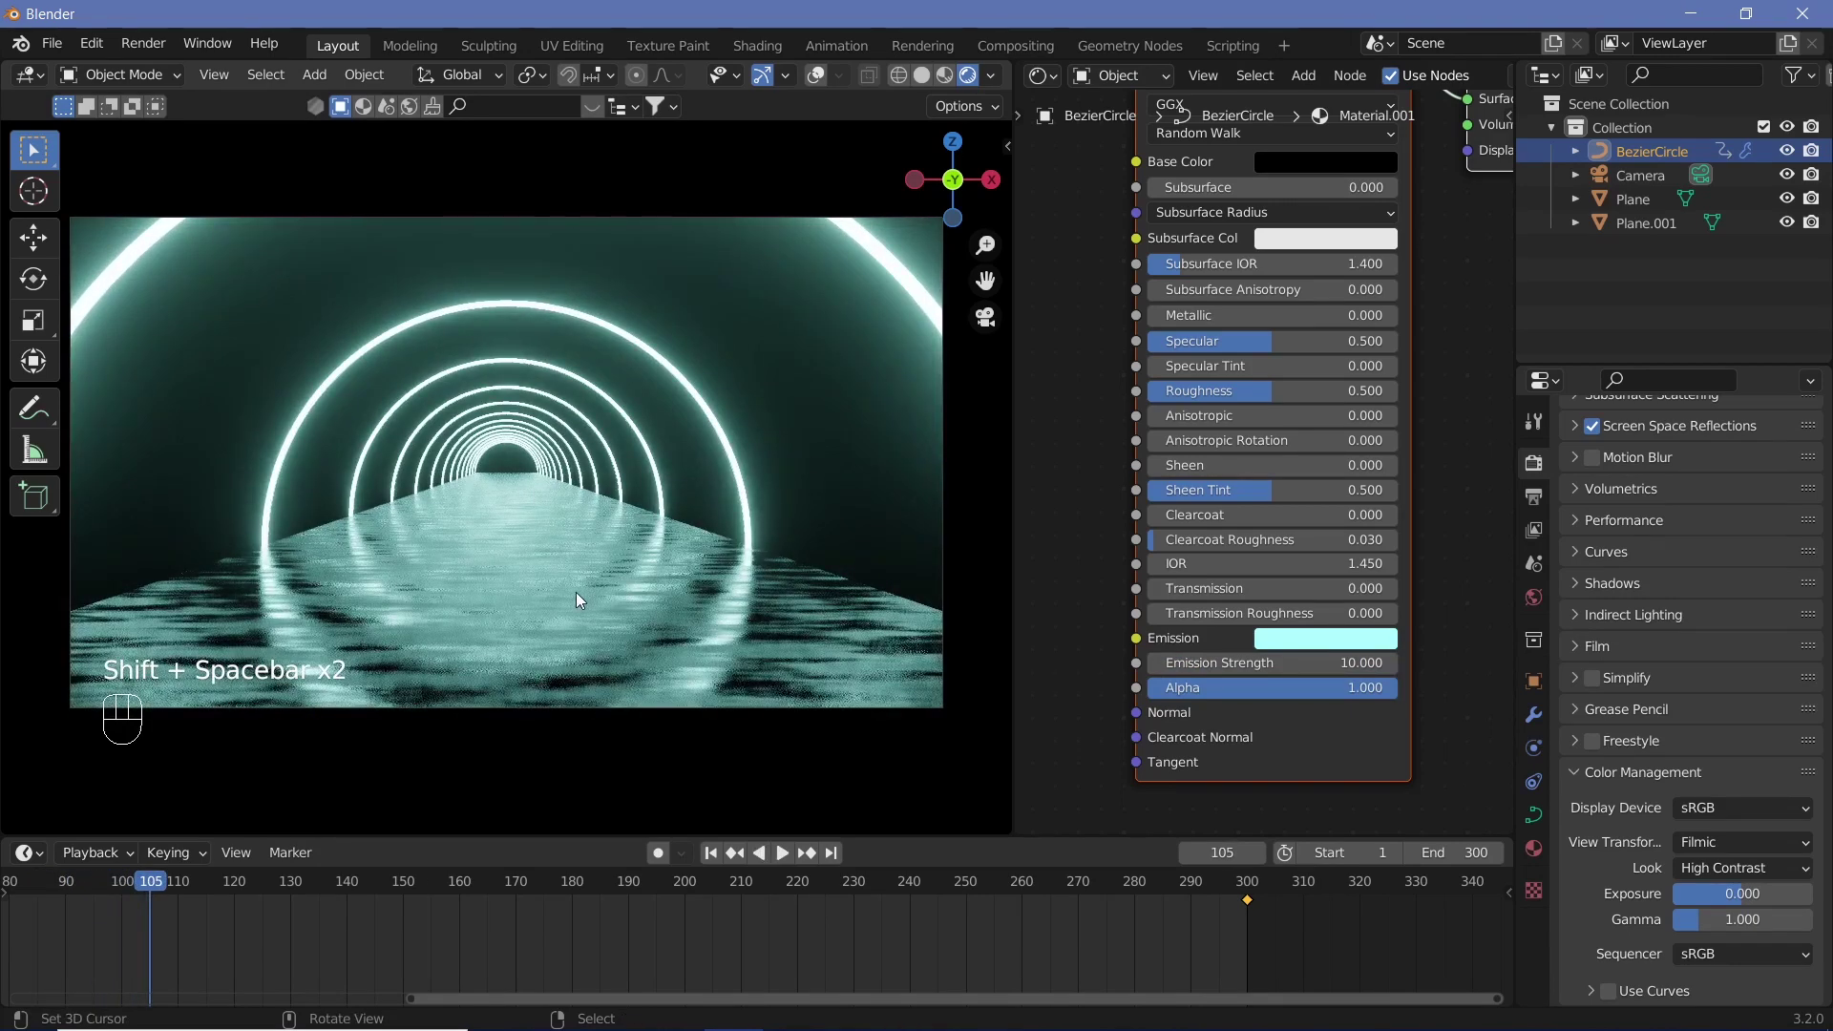
right_click(571, 575)
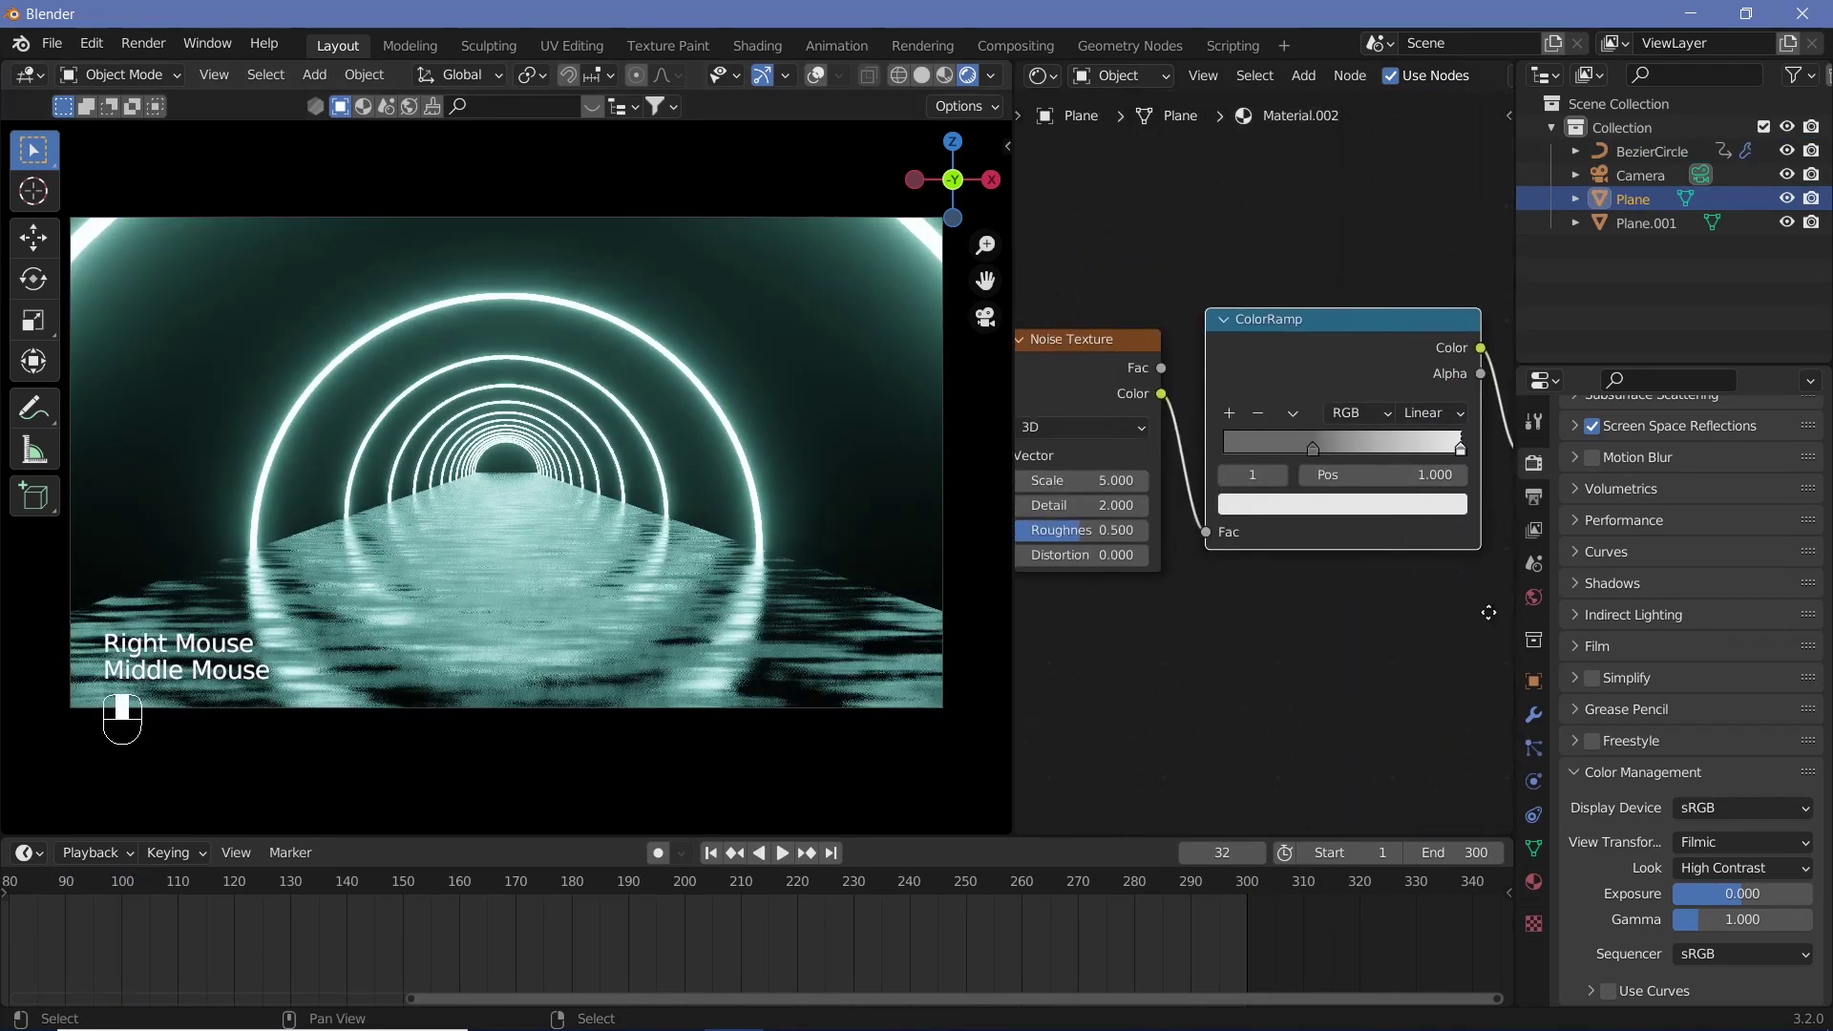
Duplicate the floor's ColorRamp below the original and feed the noise colour into it.
middle_drag(1441, 660, 1470, 655)
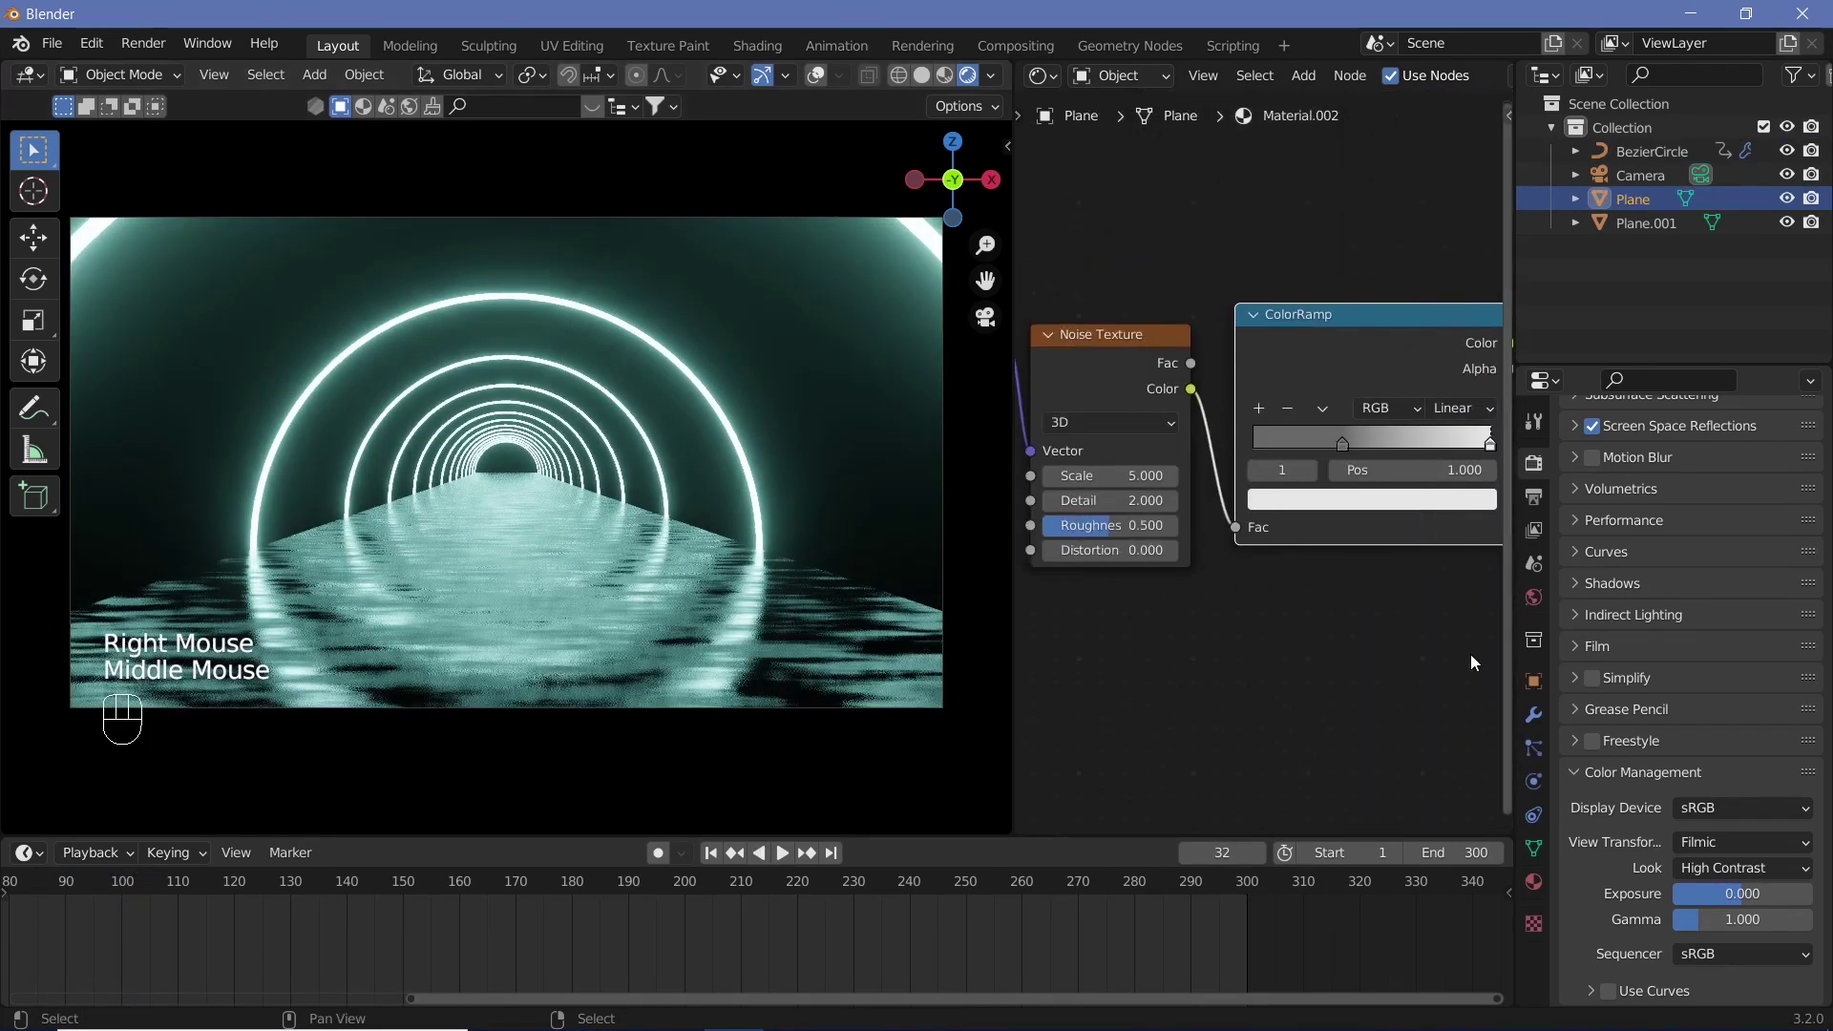
ctrl+middle_drag(1306, 642, 1230, 425)
click(1268, 368)
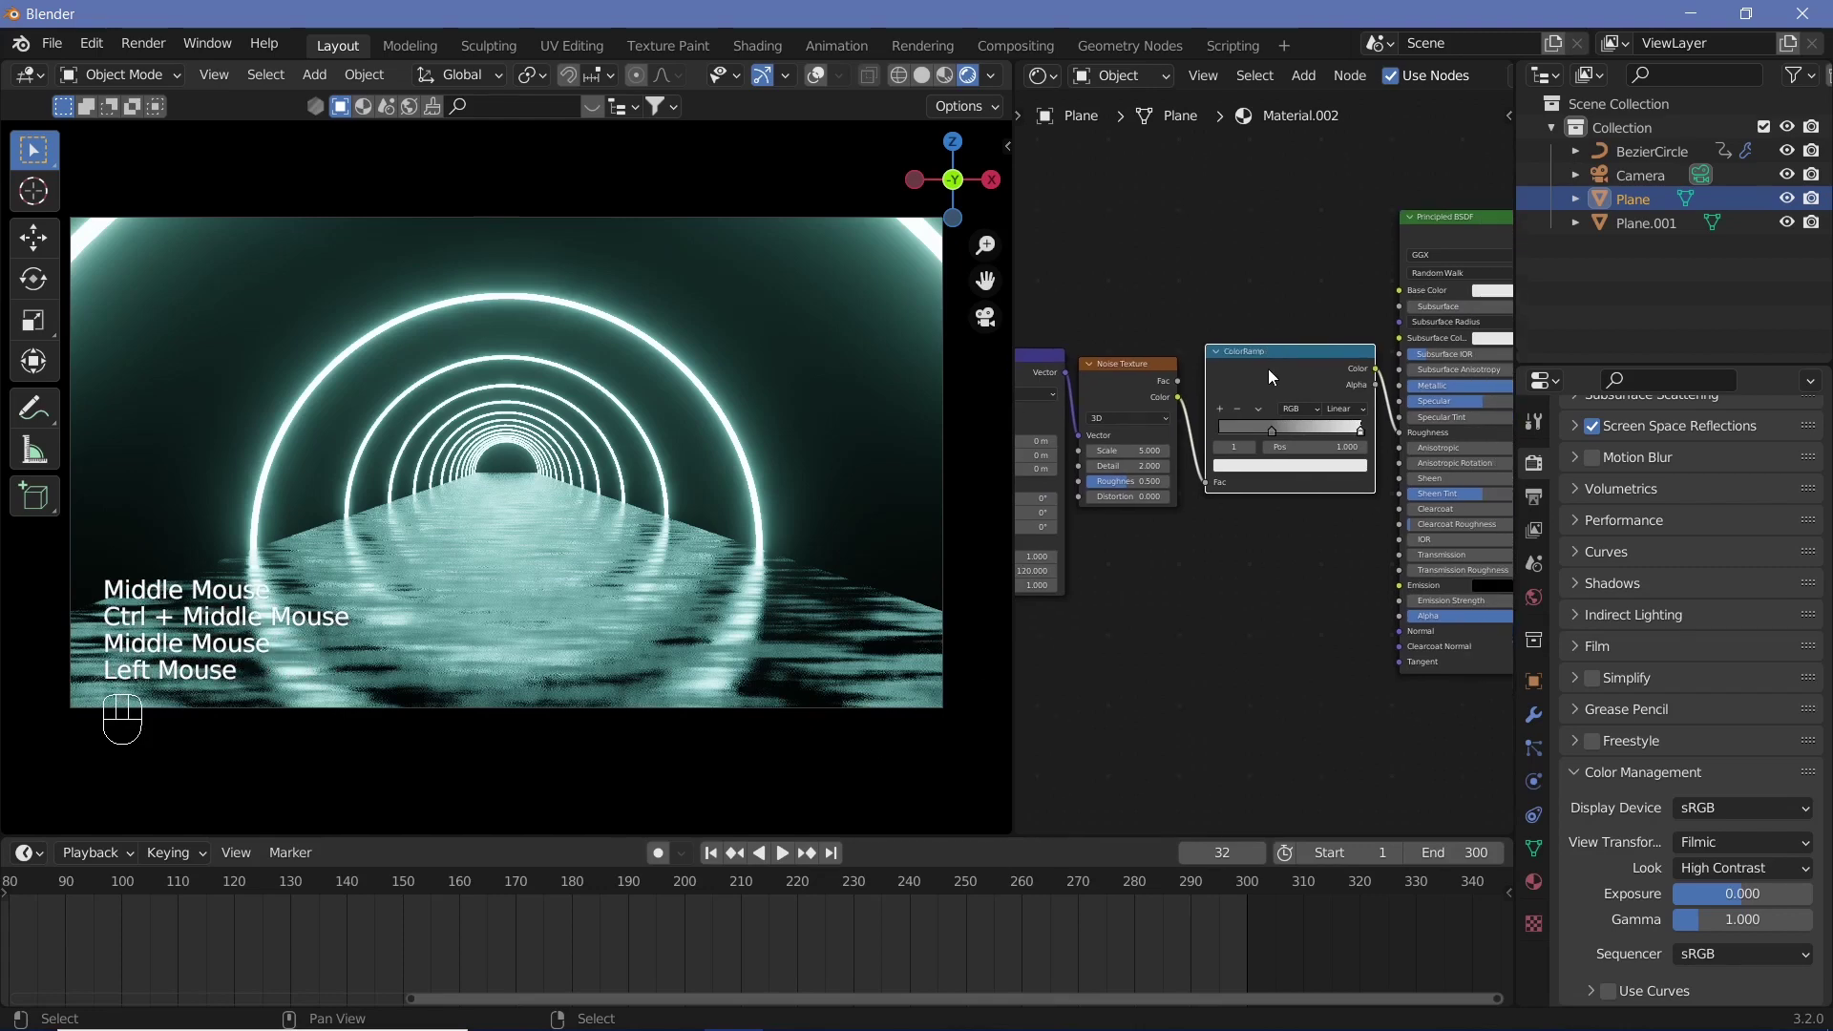
key(shift+d)
click(1218, 570)
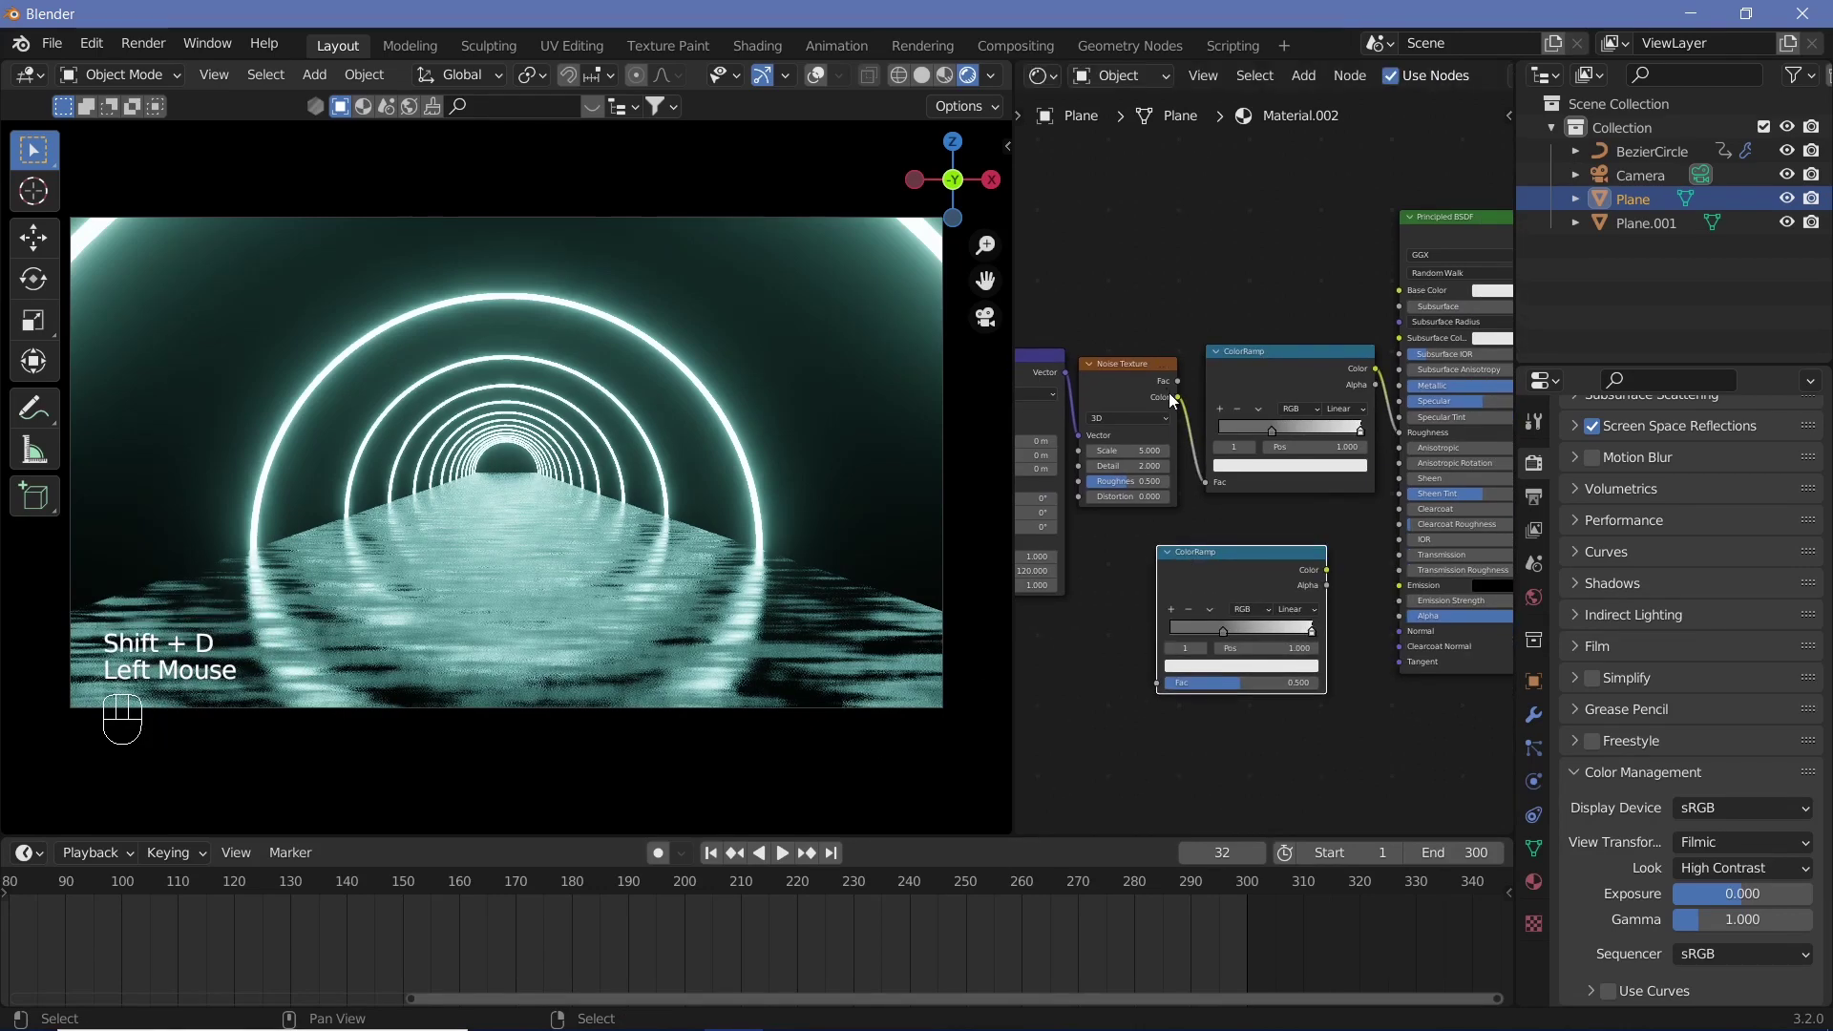
drag(1177, 397, 1162, 685)
click(1222, 634)
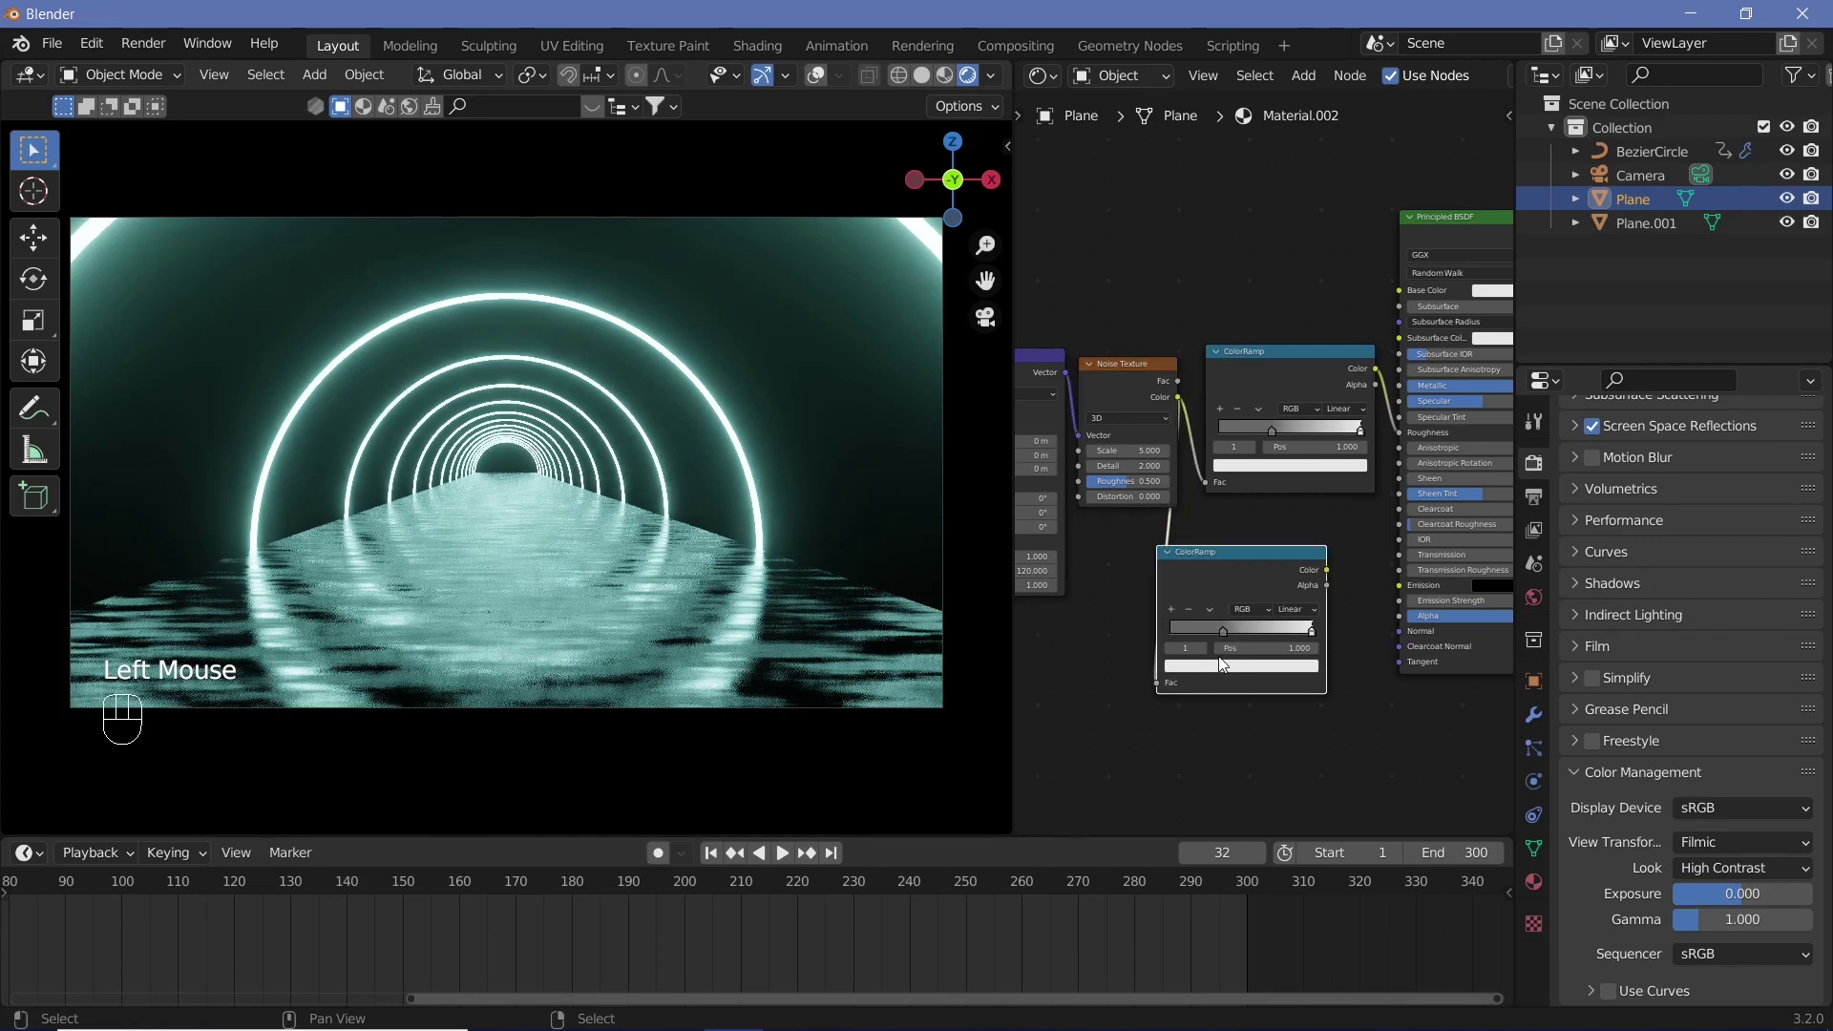
double_click(1224, 647)
drag(1220, 661, 1115, 664)
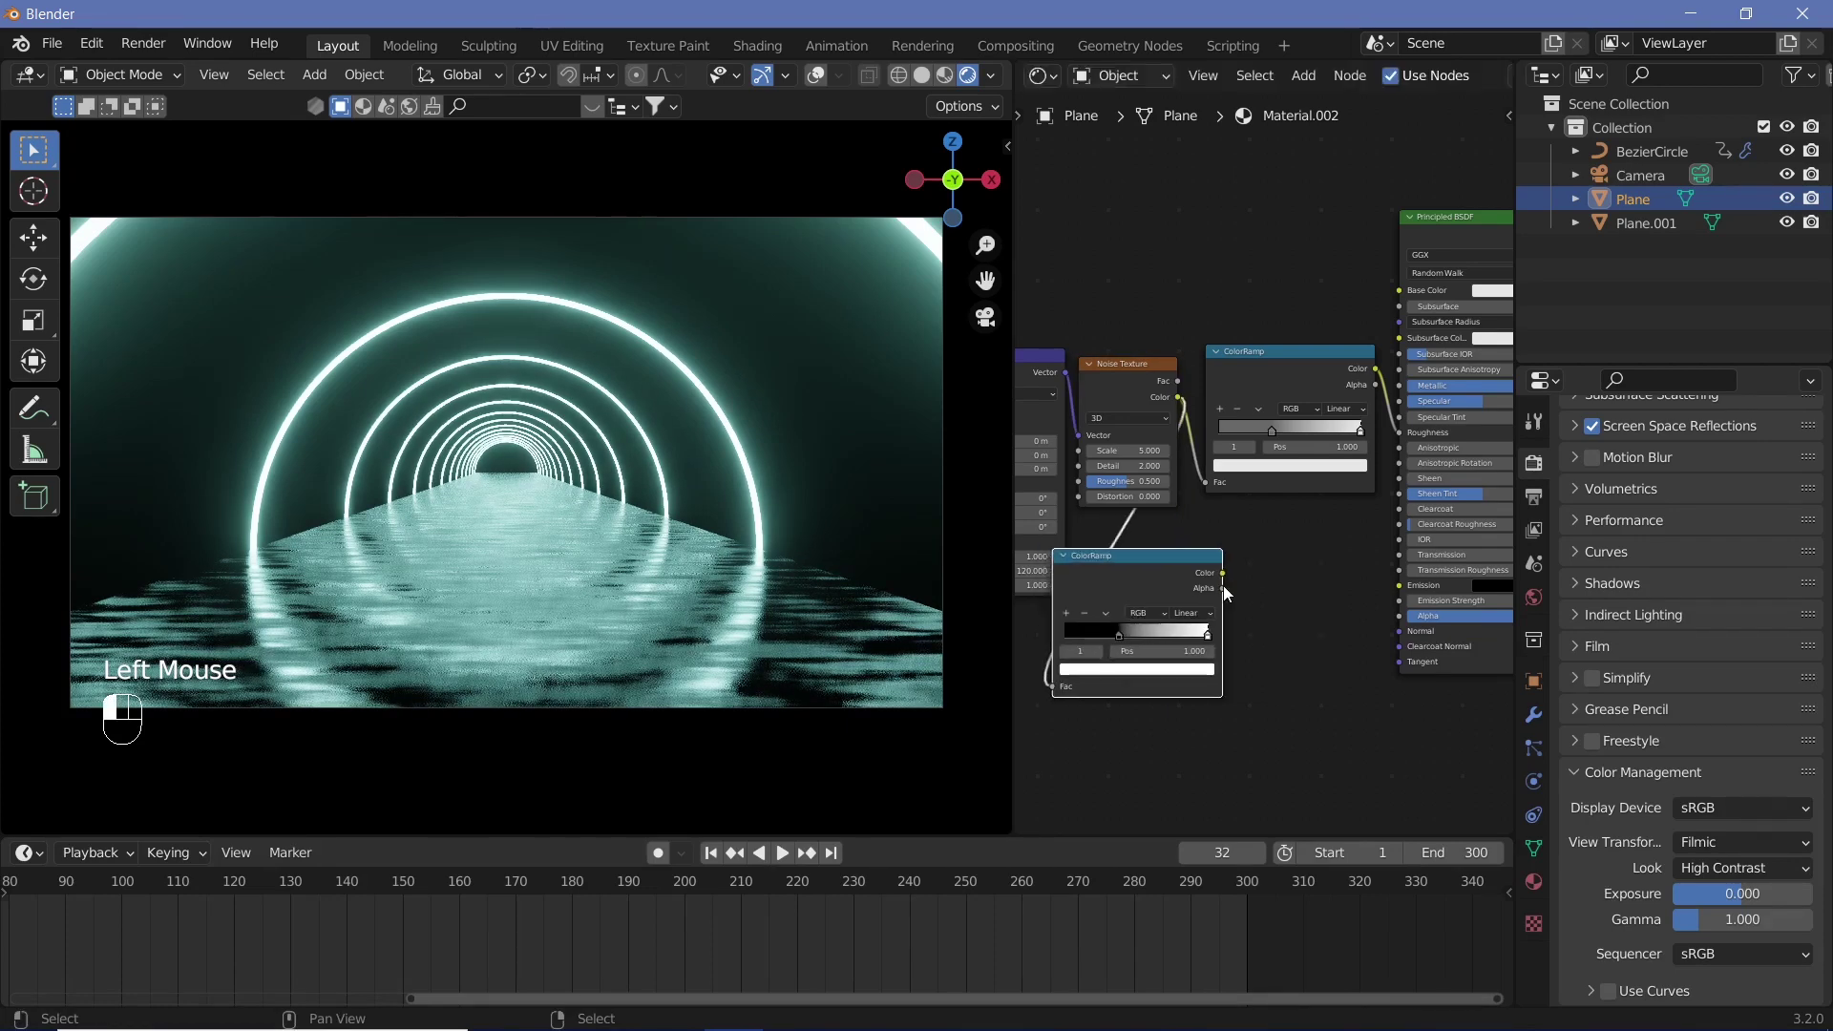
Add a Bump node driven by the lower ramp, plugged into the shader Normal.
key(shift+a)
click(1260, 789)
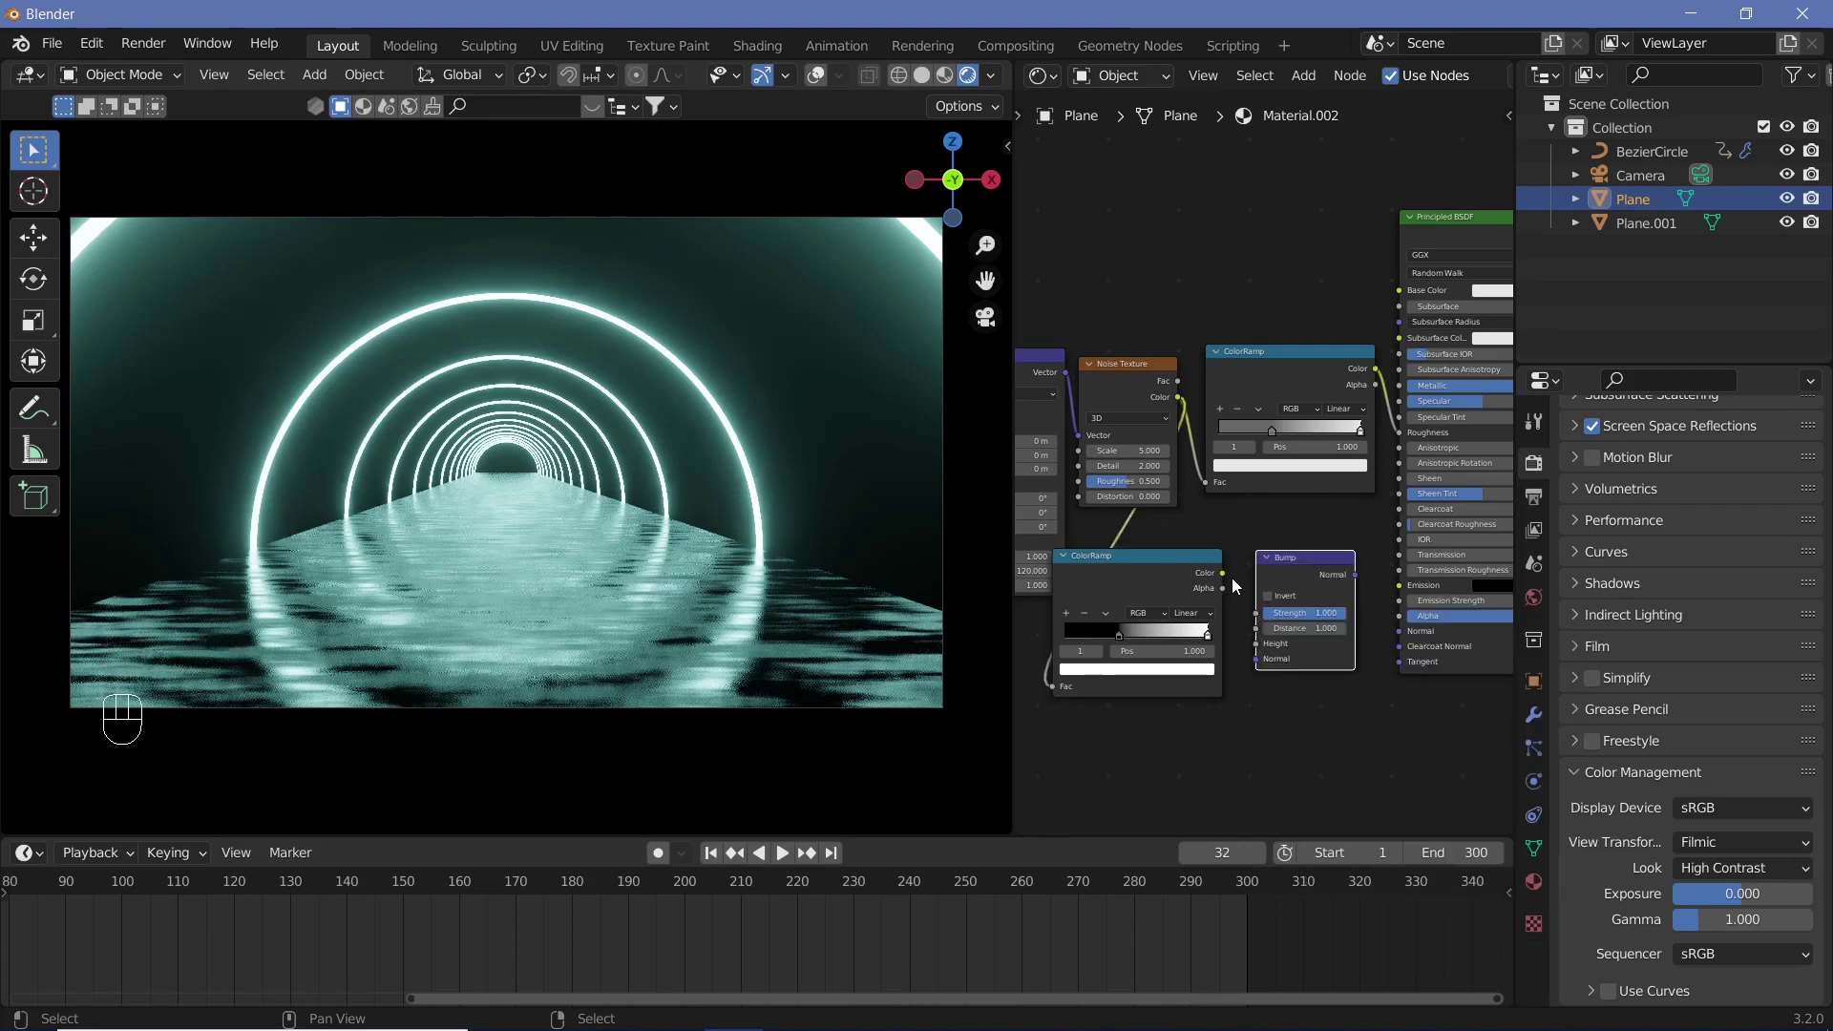
click(1241, 594)
drag(1222, 573, 1241, 612)
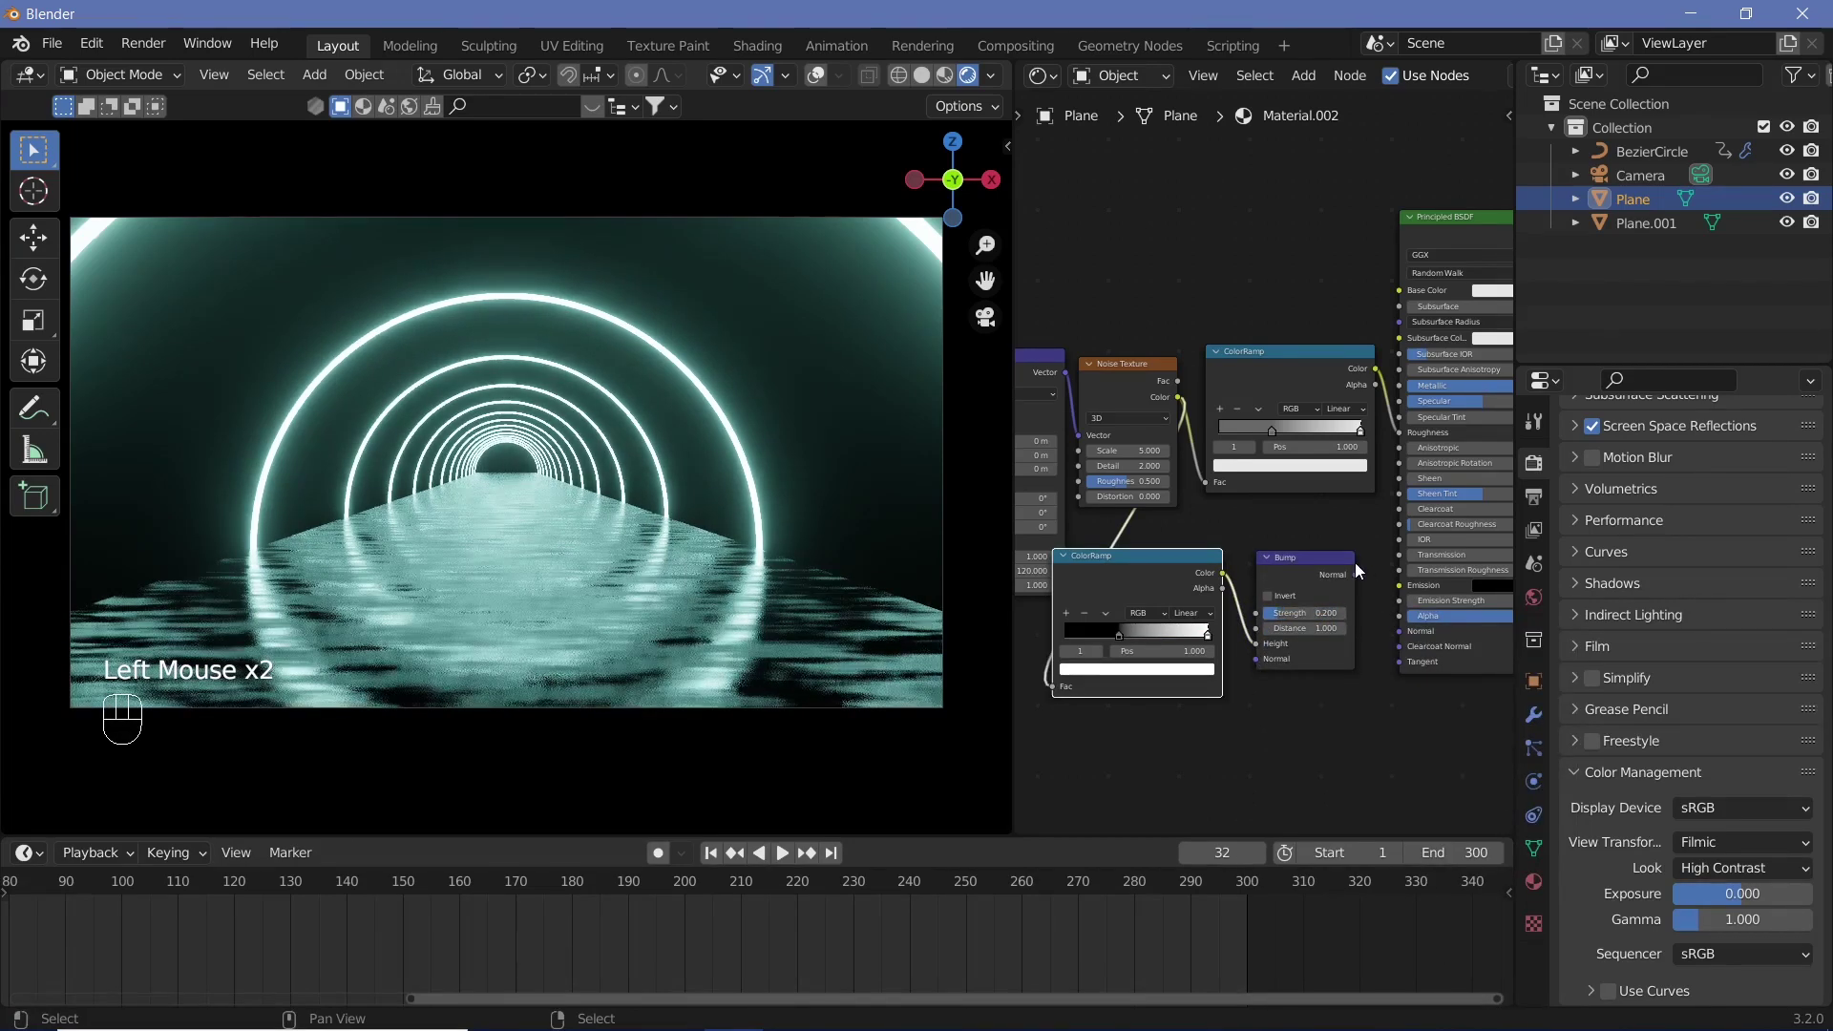
drag(1355, 574, 1399, 631)
Set the Bump strength to 0.030 and play the animation to preview the ripples.
scroll(1336, 669, up, 3)
click(1310, 711)
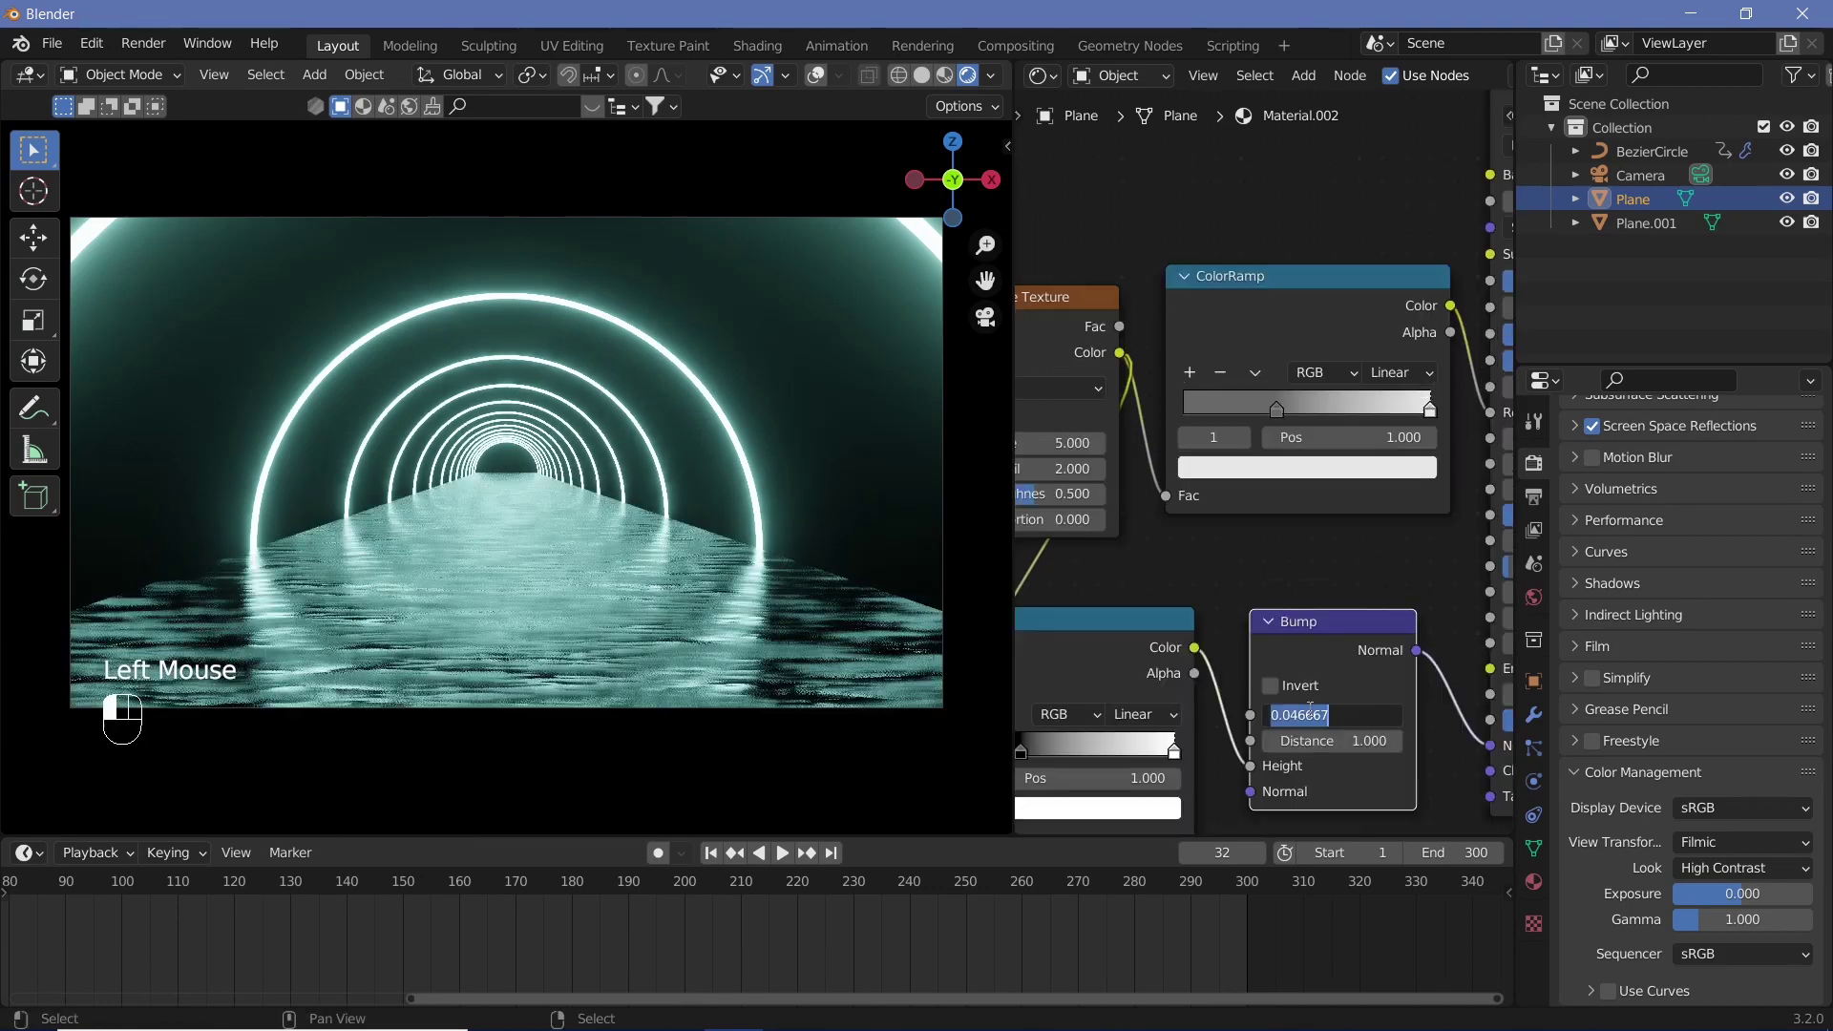
text(0.02)
key(Return)
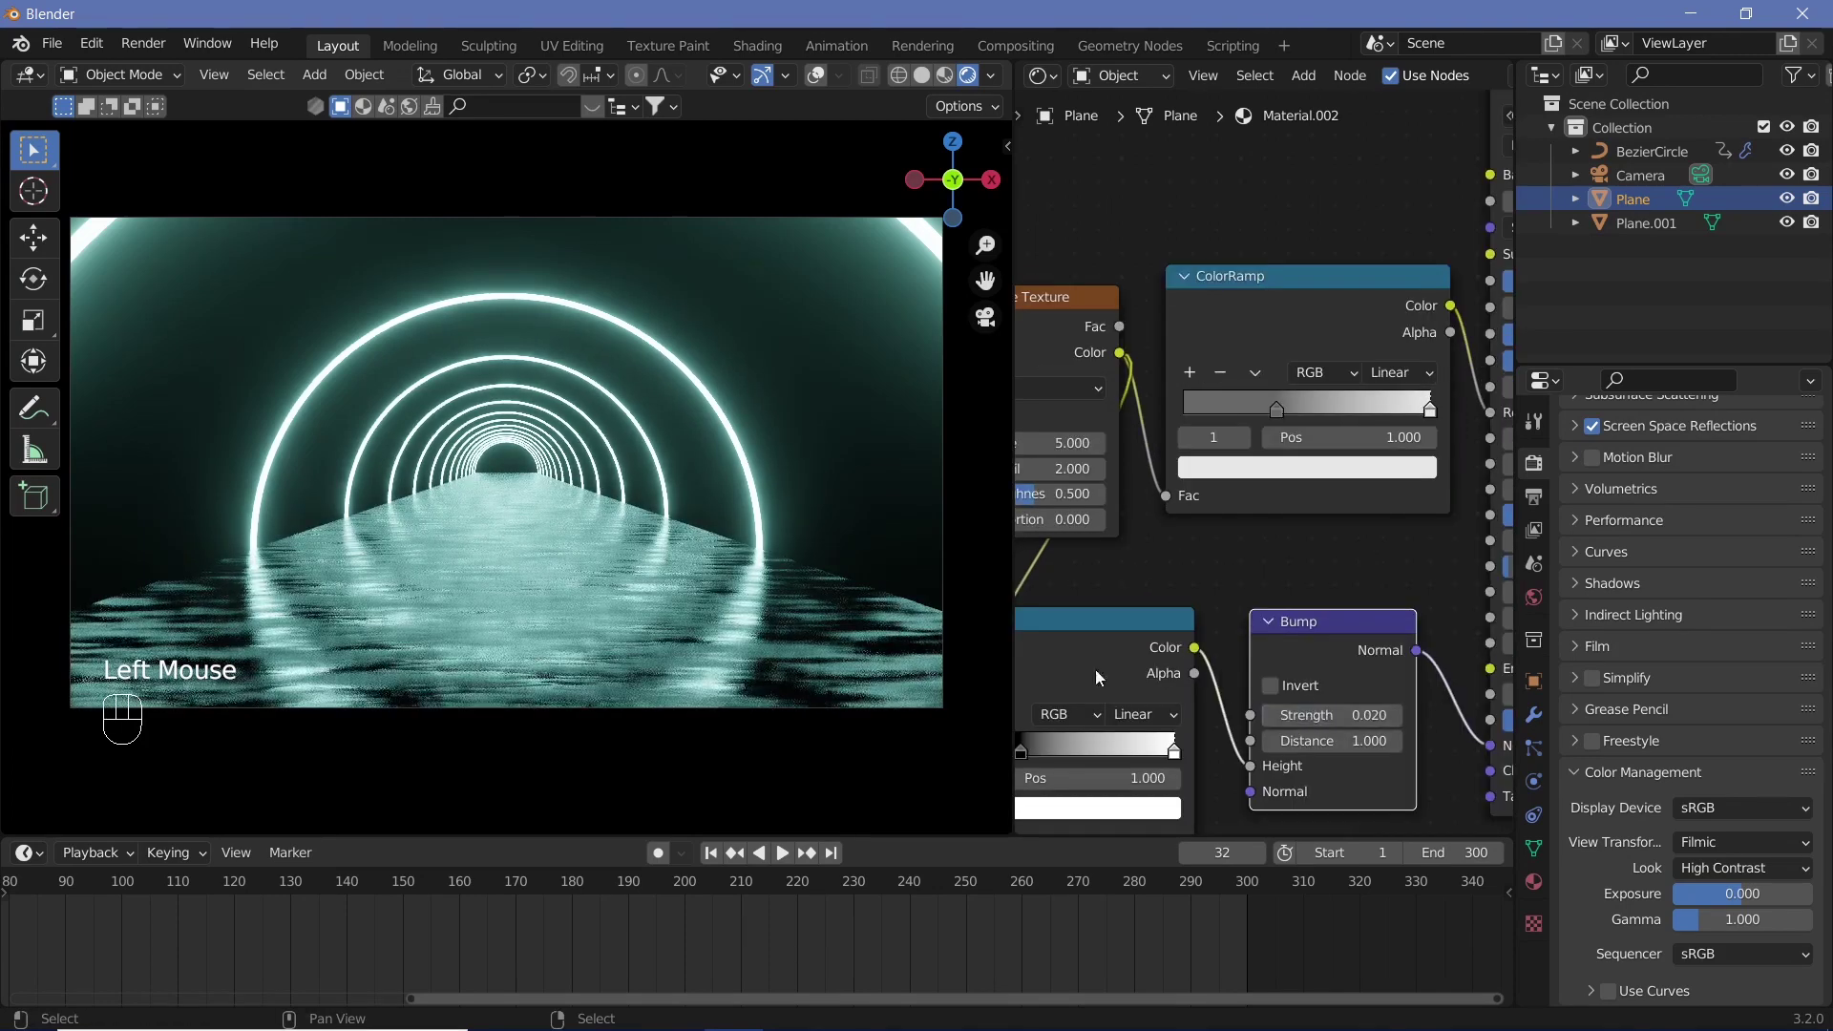
key(shift+space)
key(shift+space)
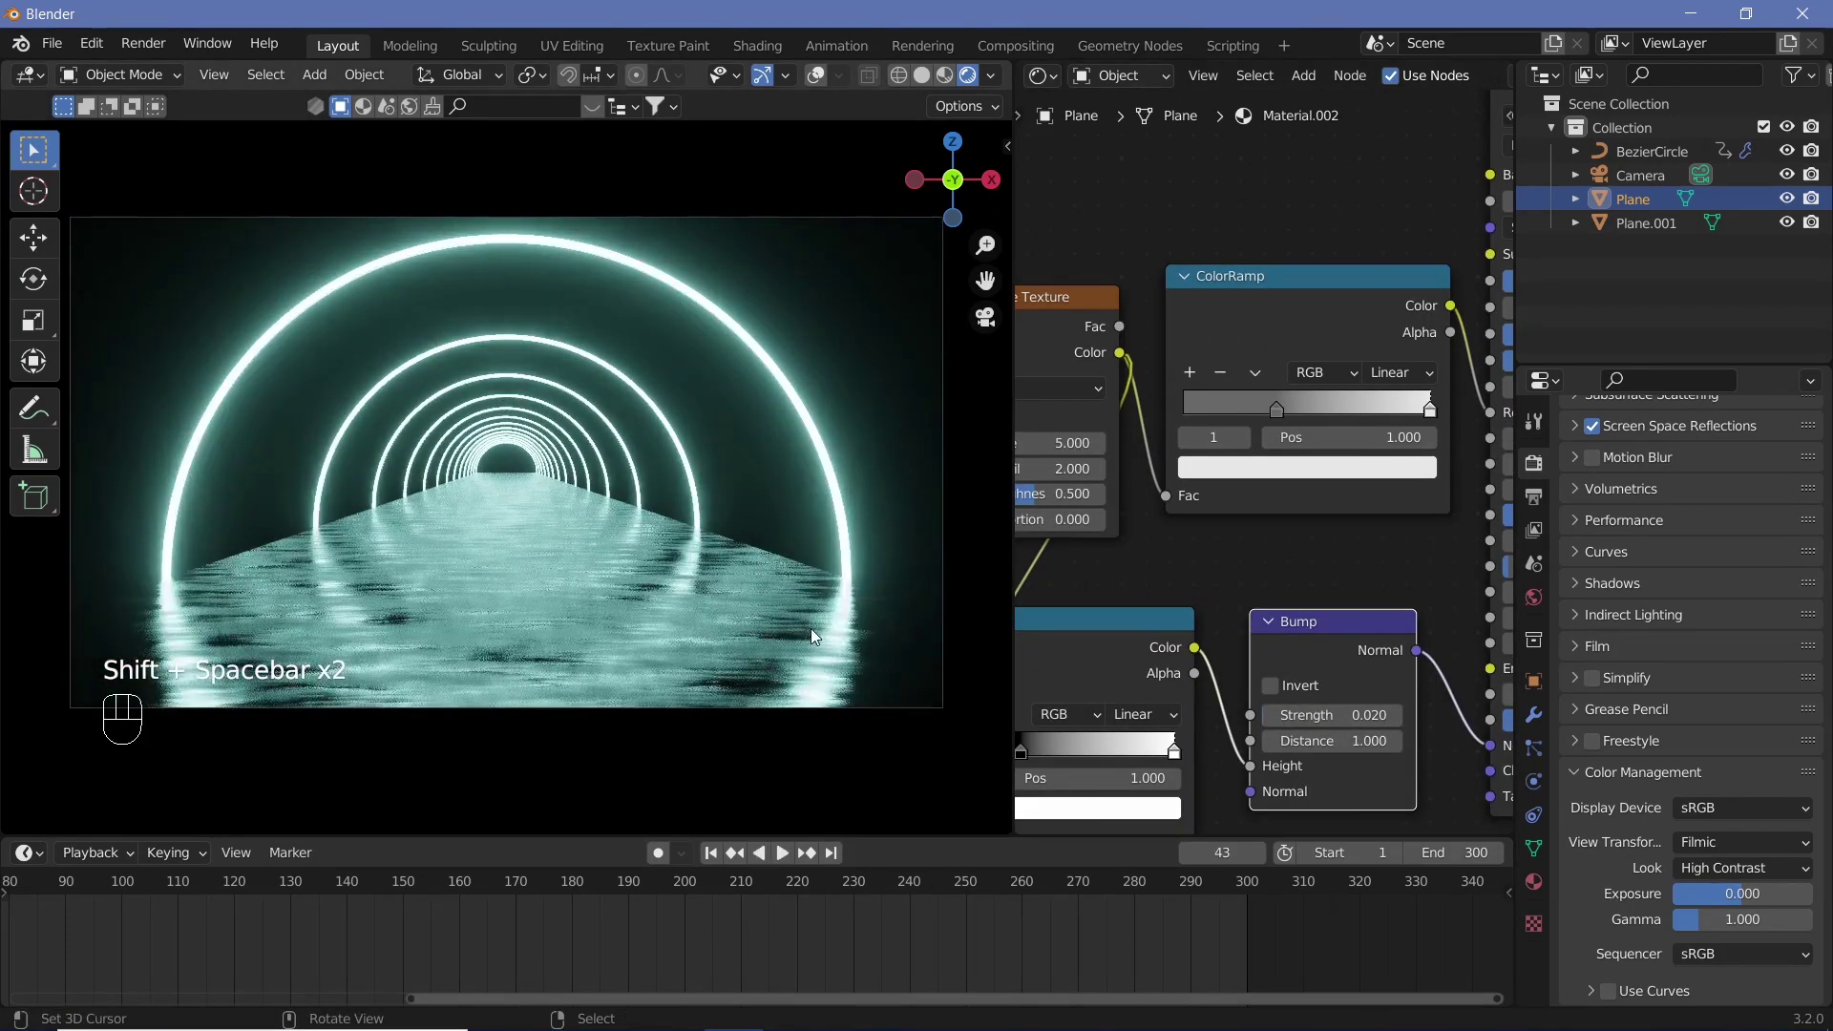
click(1349, 717)
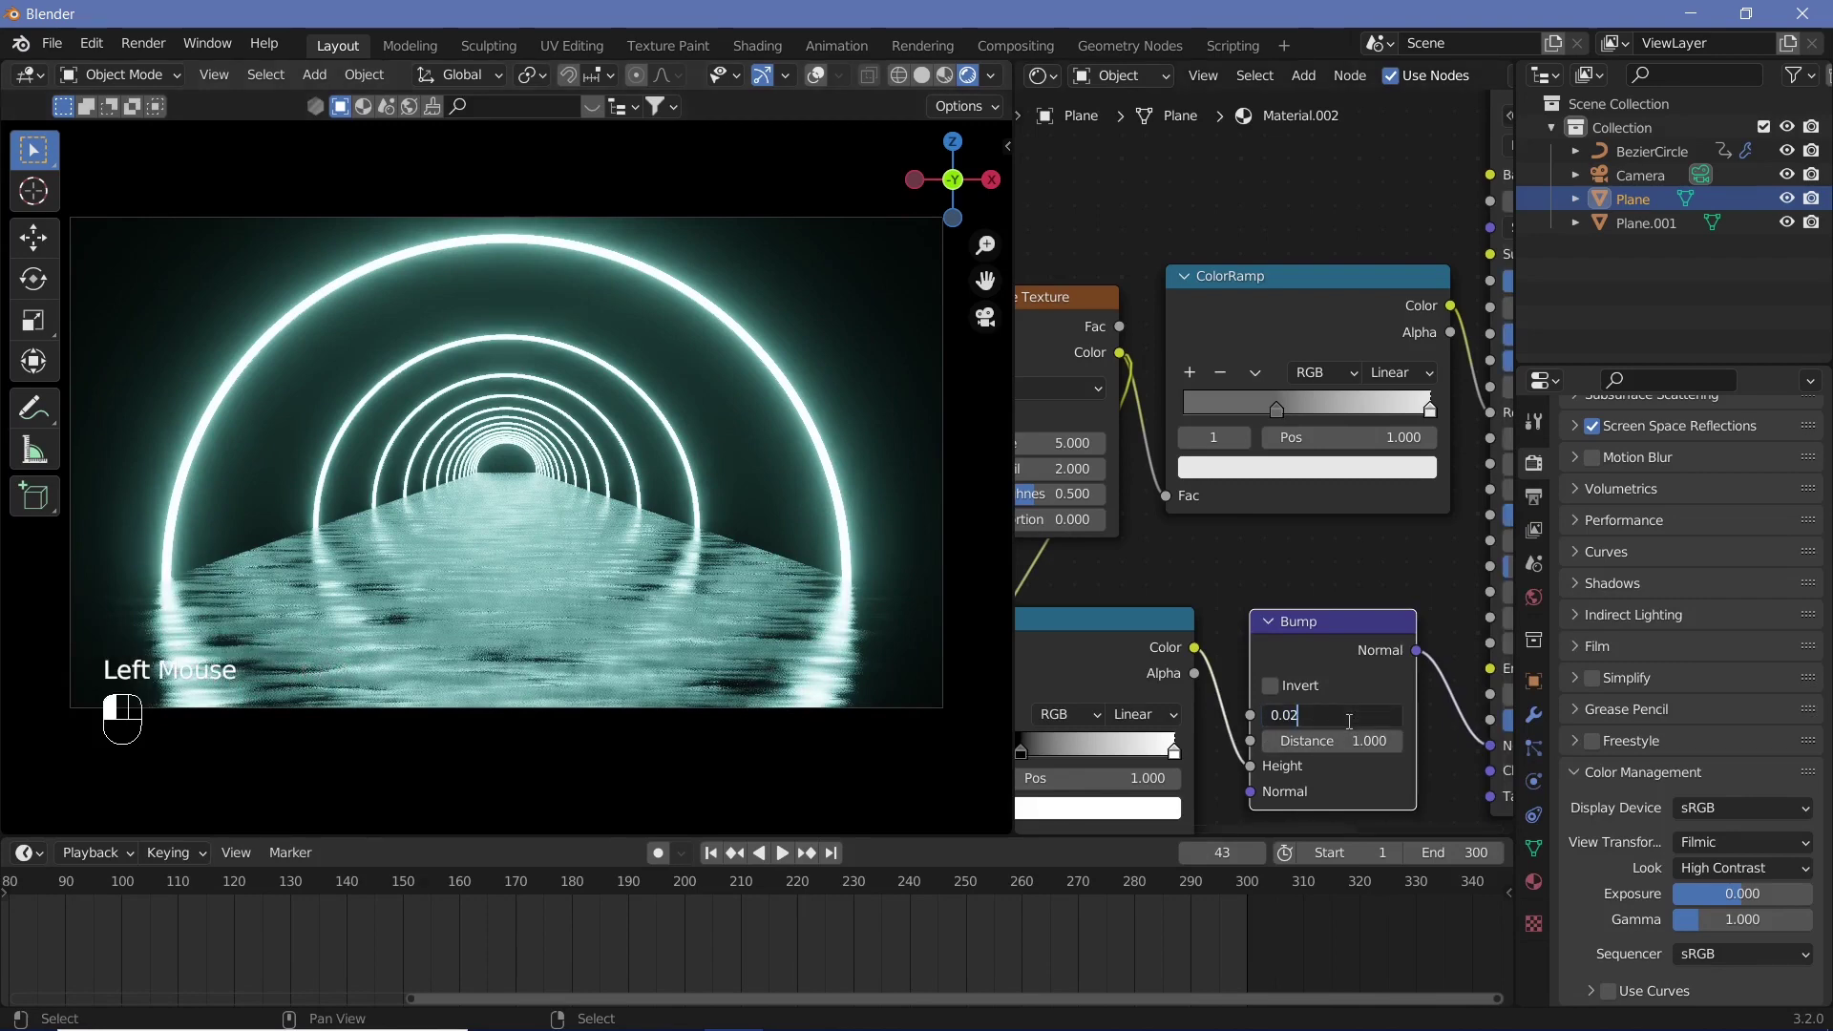
key(BackSpace)
text(3)
key(Return)
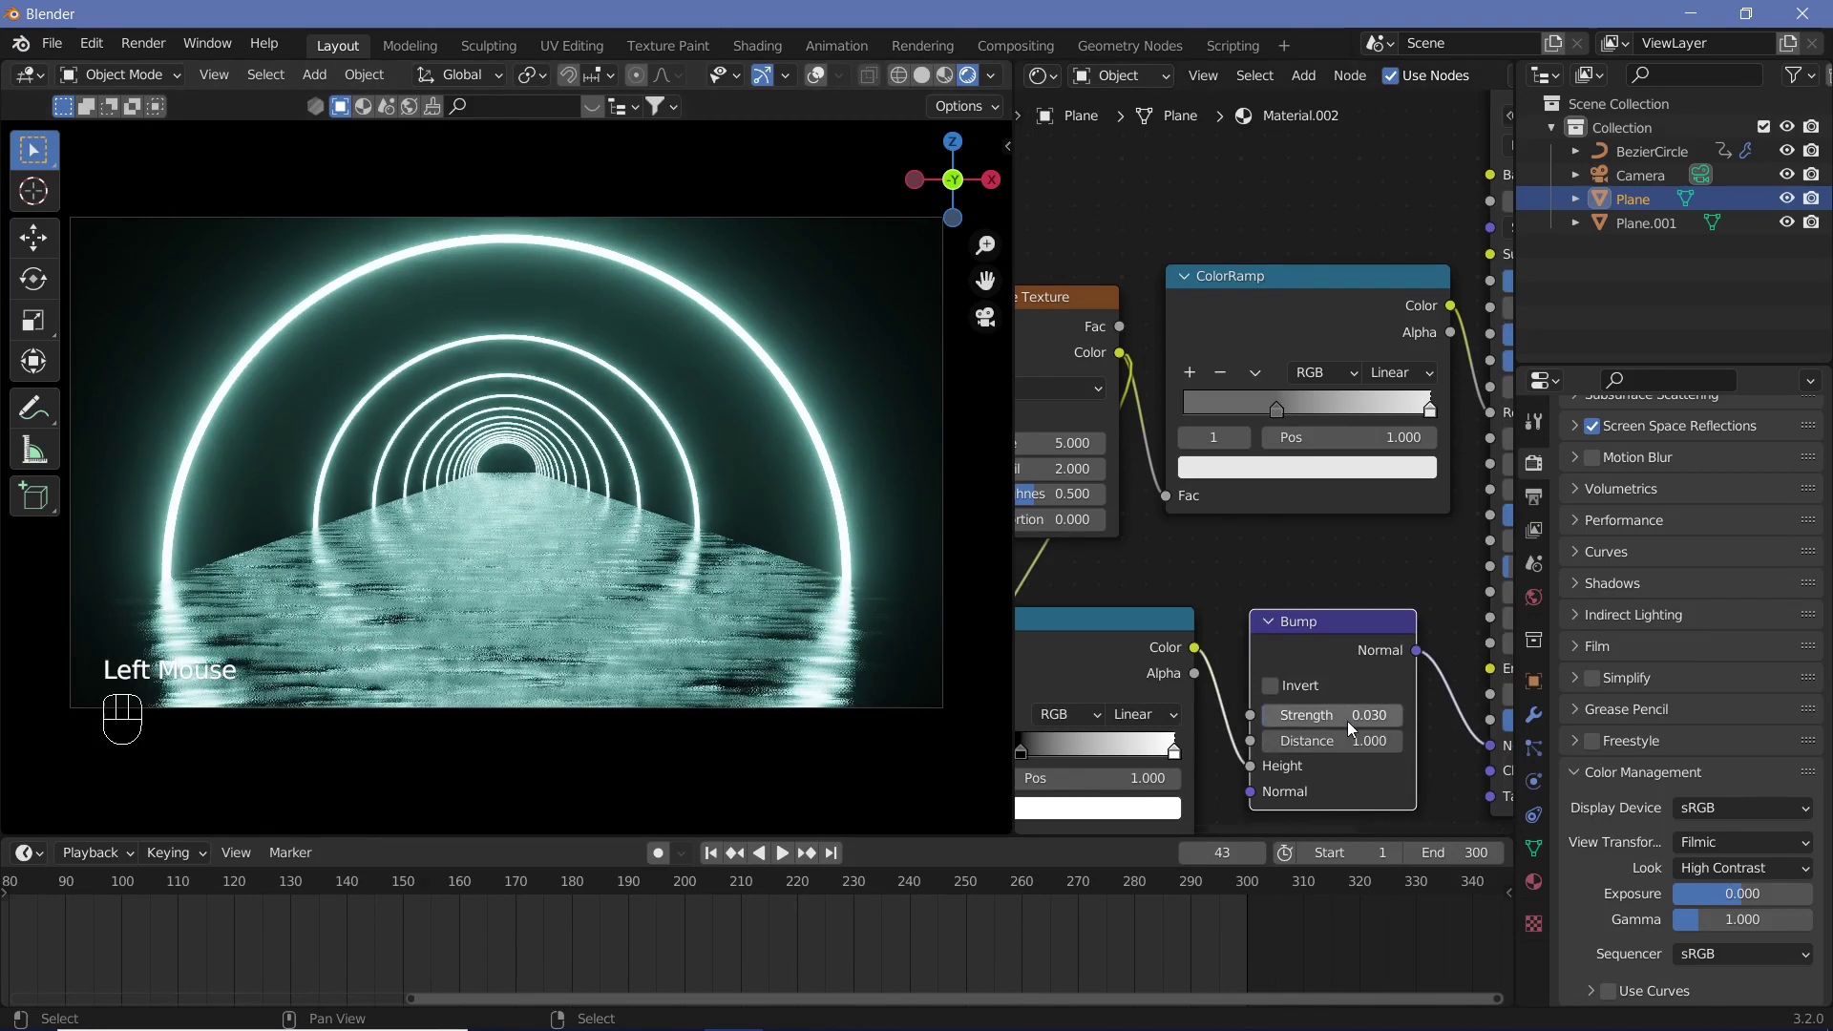
key(shift+space)
key(shift+space)
key(shift+space)
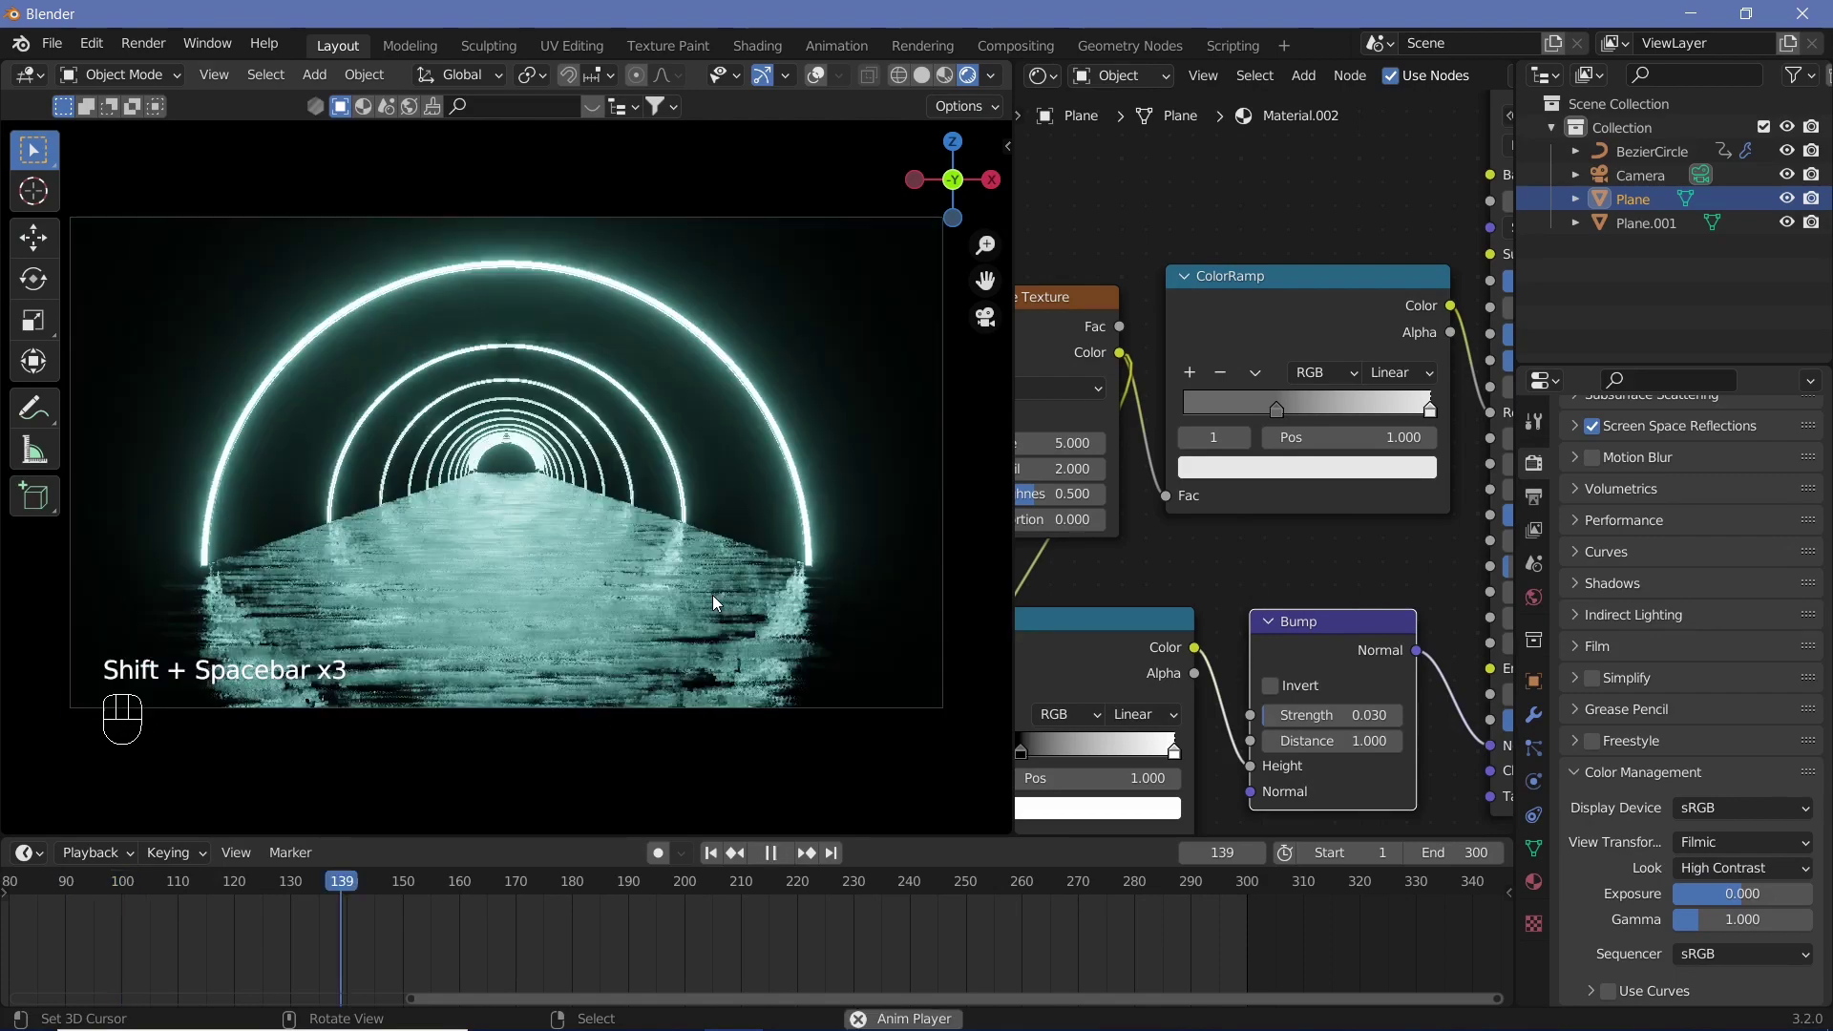
Select the neon ring curve, show its curve settings, and play the tunnel animation.
ctrl+middle_drag(712, 594, 712, 531)
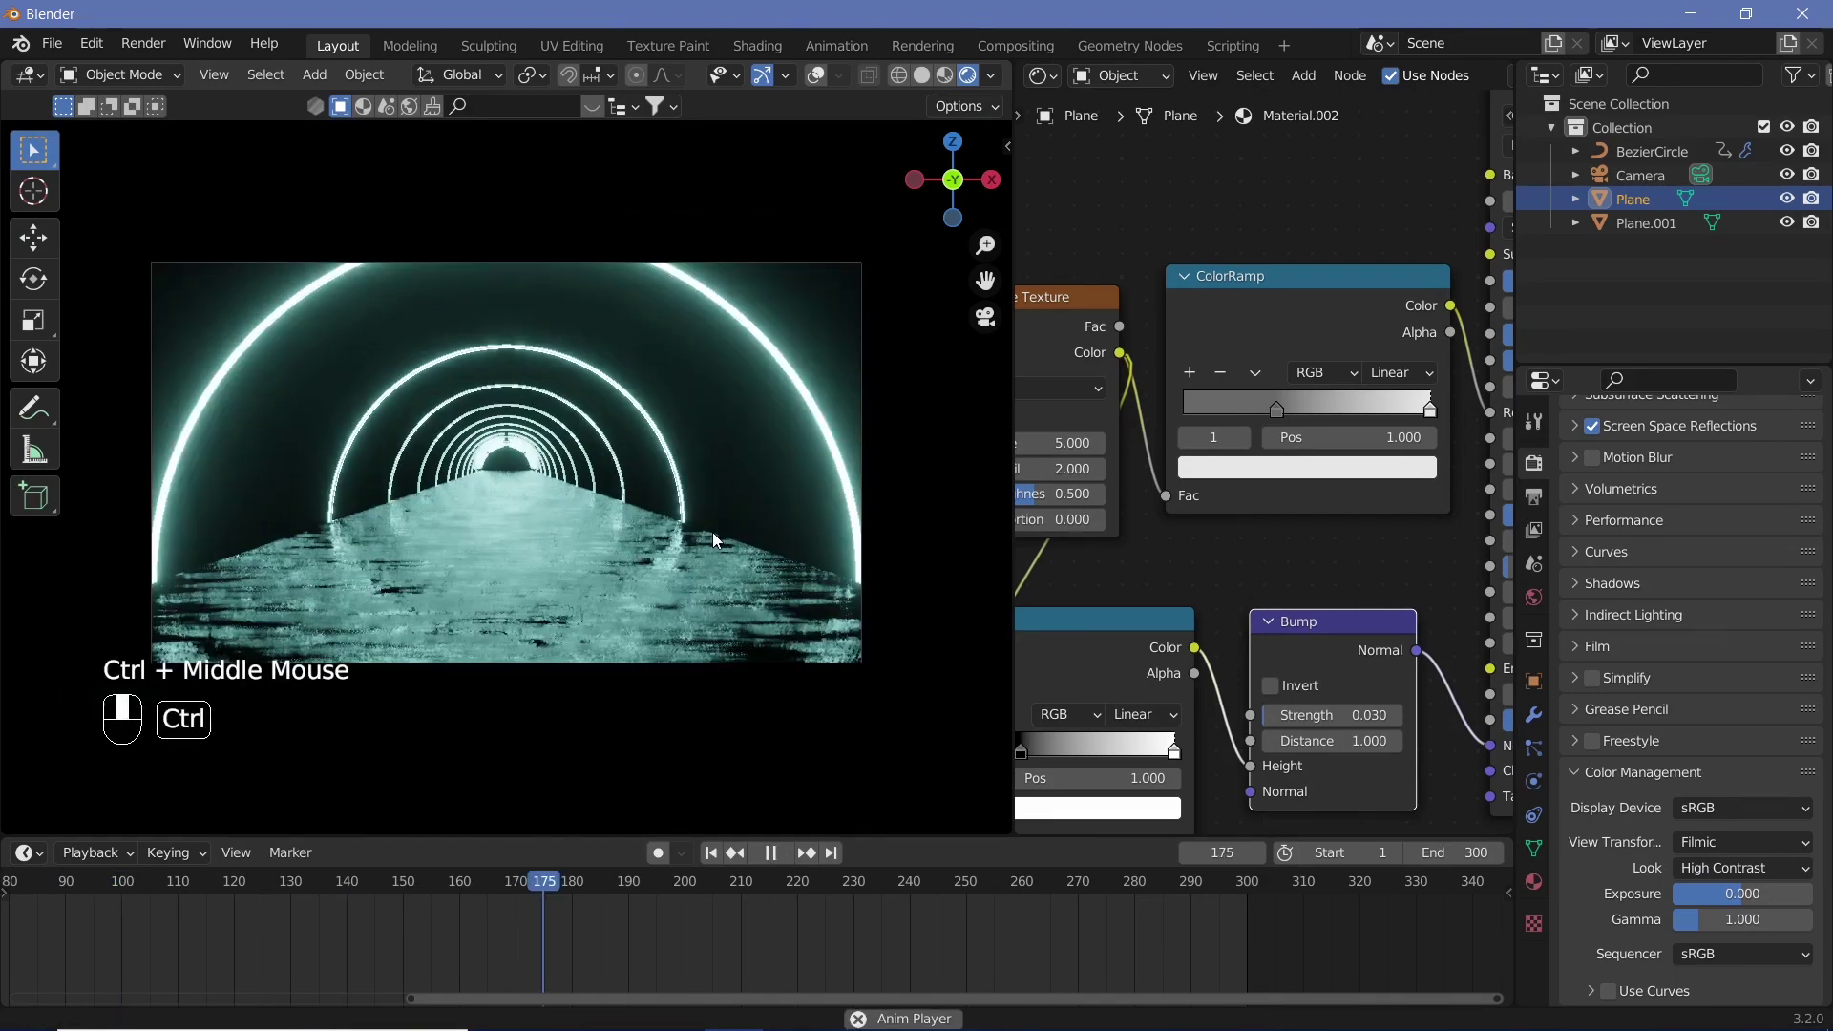
right_click(838, 328)
click(1527, 821)
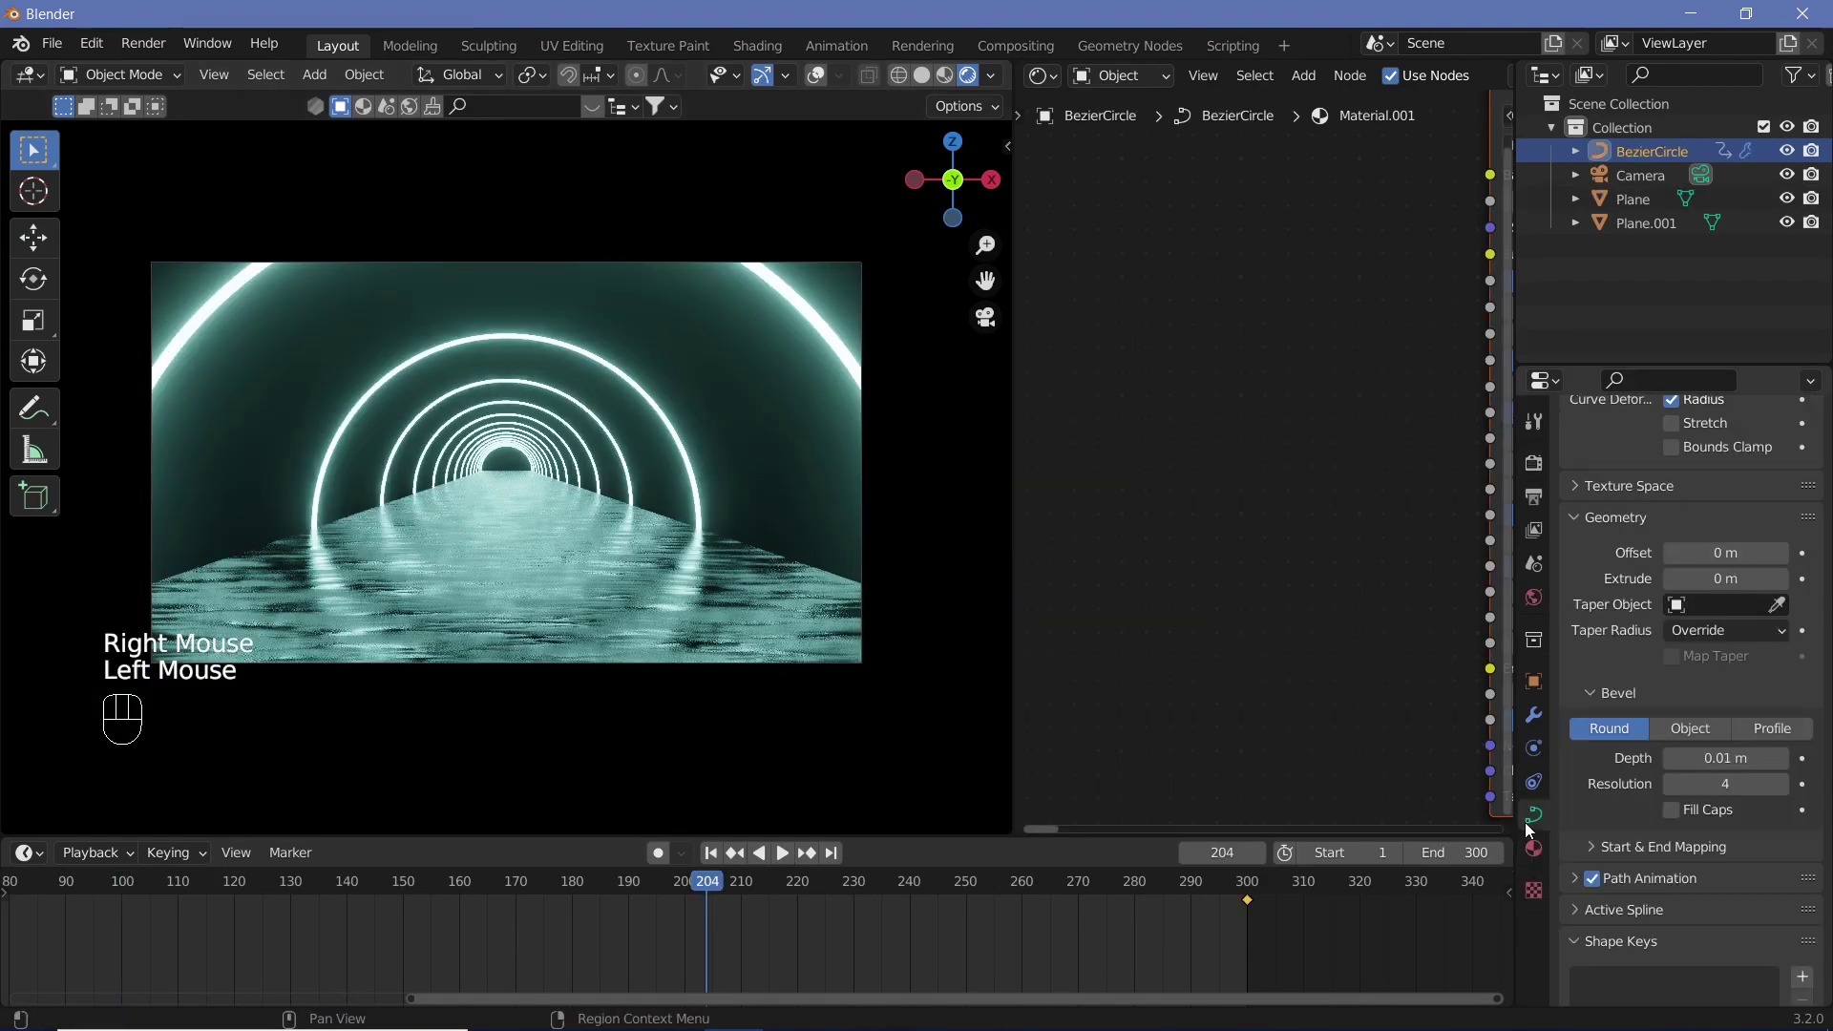
key(shift+space)
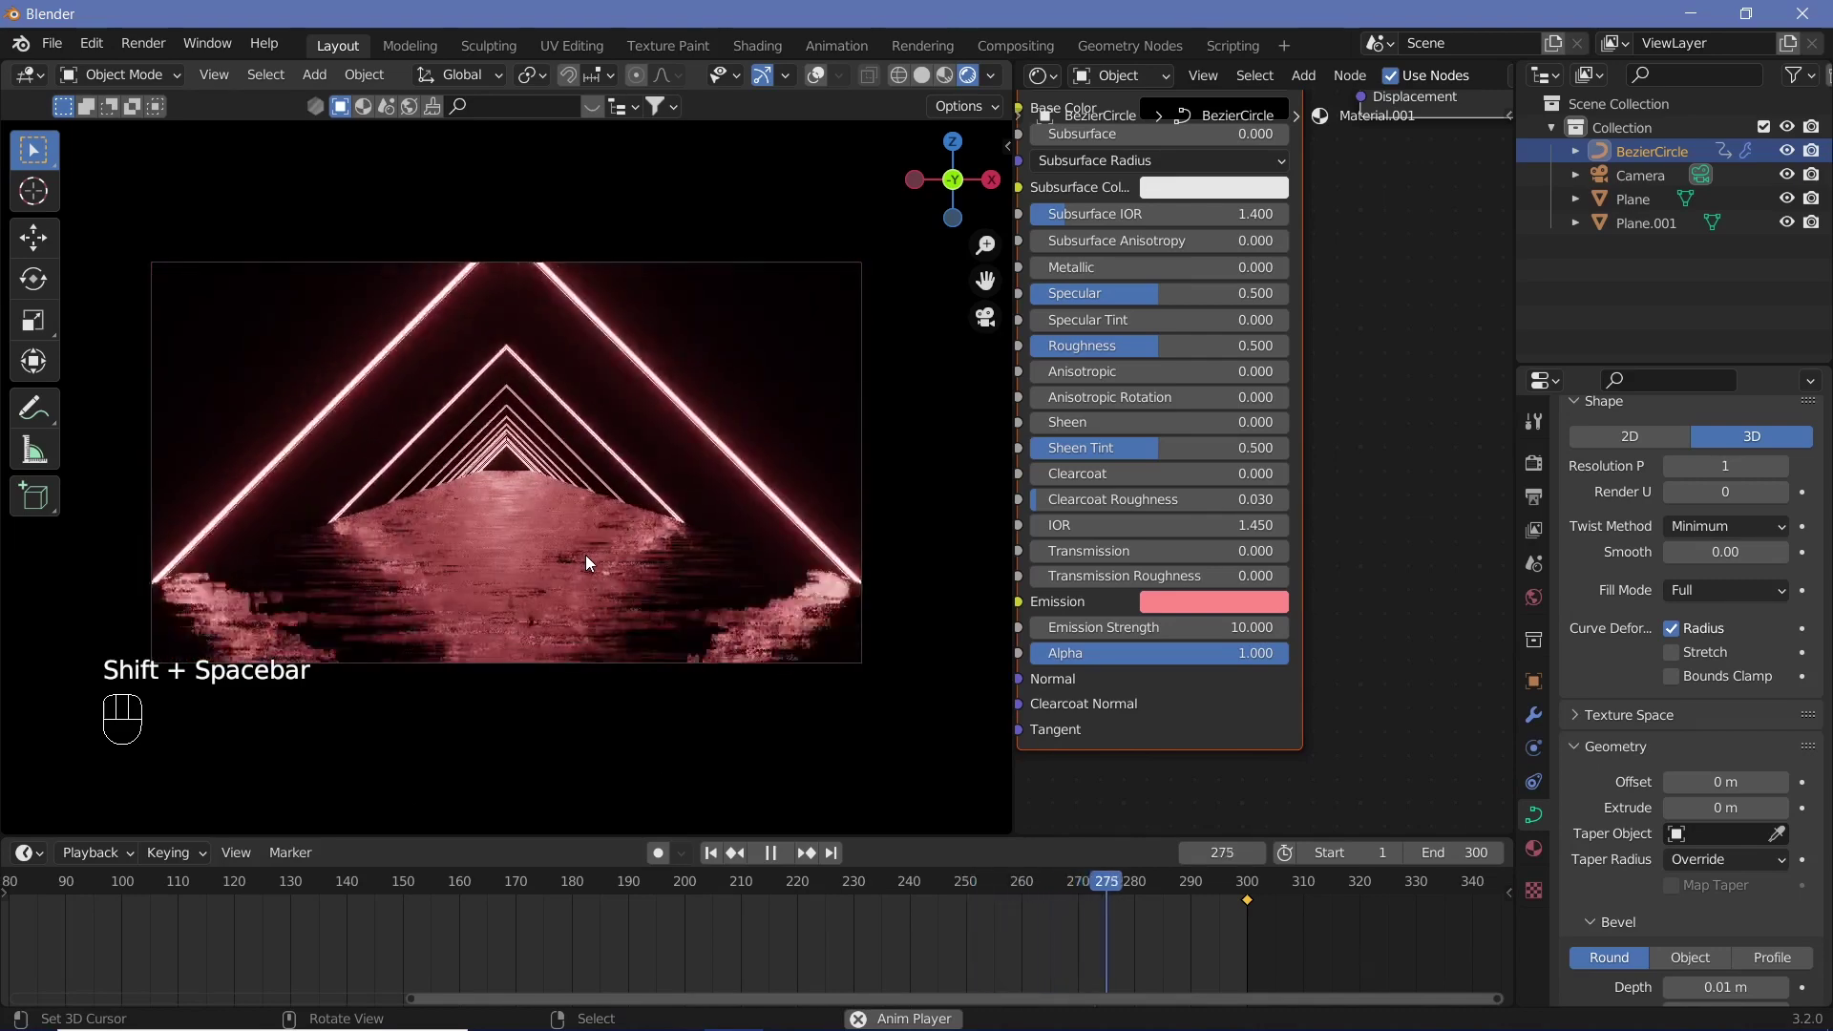
key(shift+space)
key(shift+space)
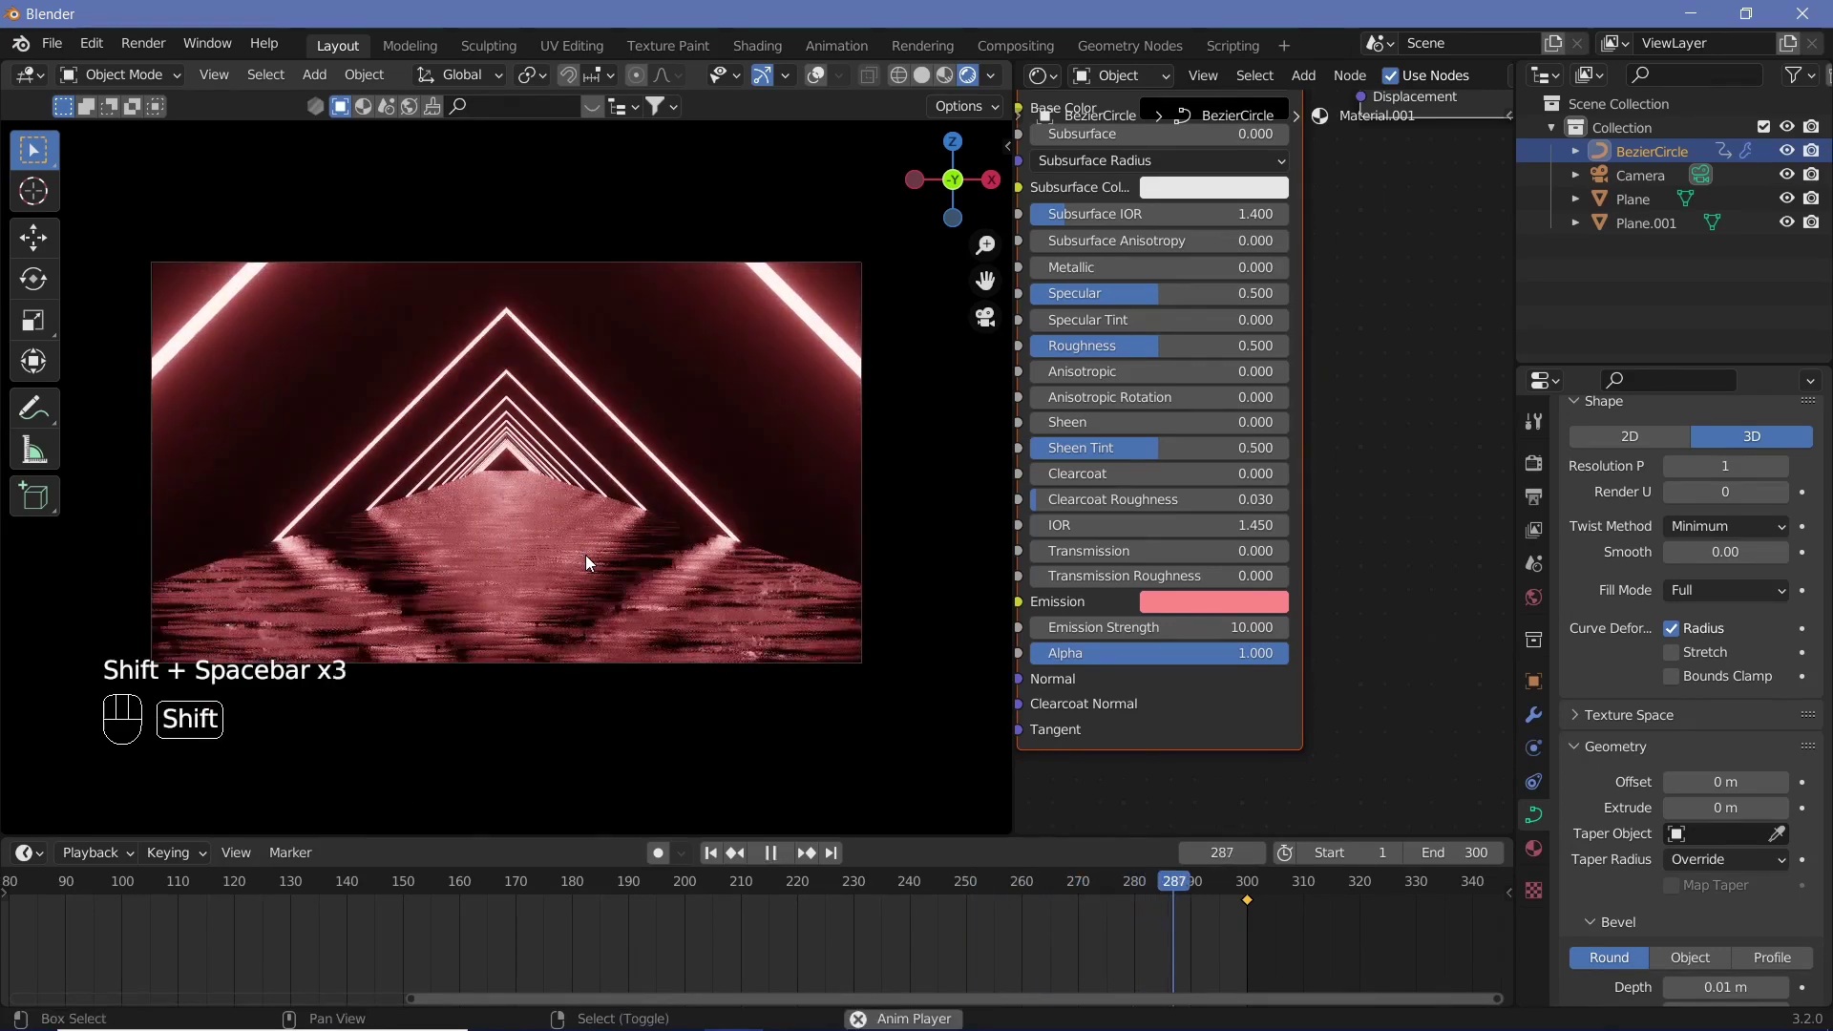